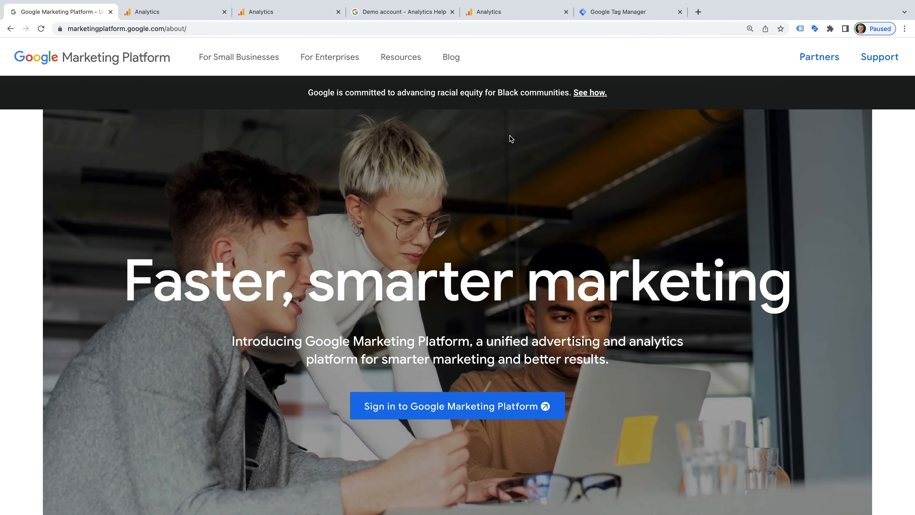
Open the Analytics product page for small businesses and go to the Analytics sign-in.
mouse_move(240, 62)
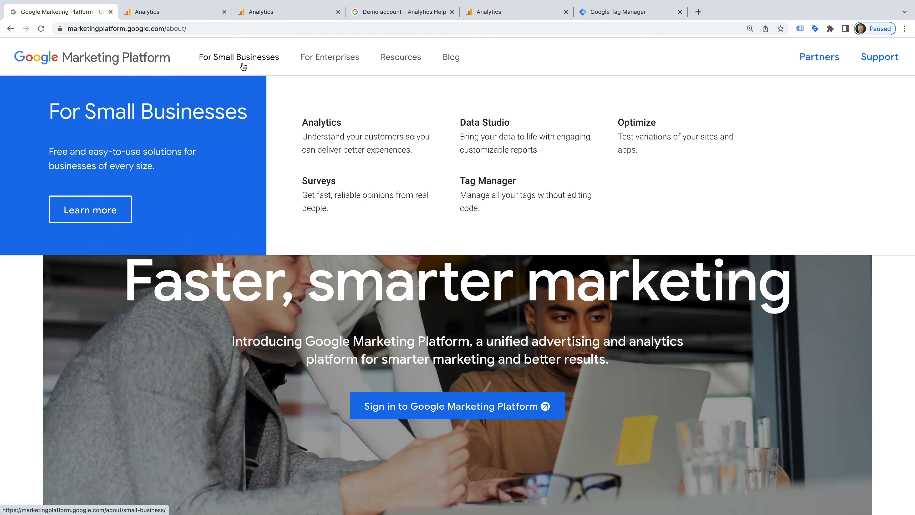
left_click(367, 127)
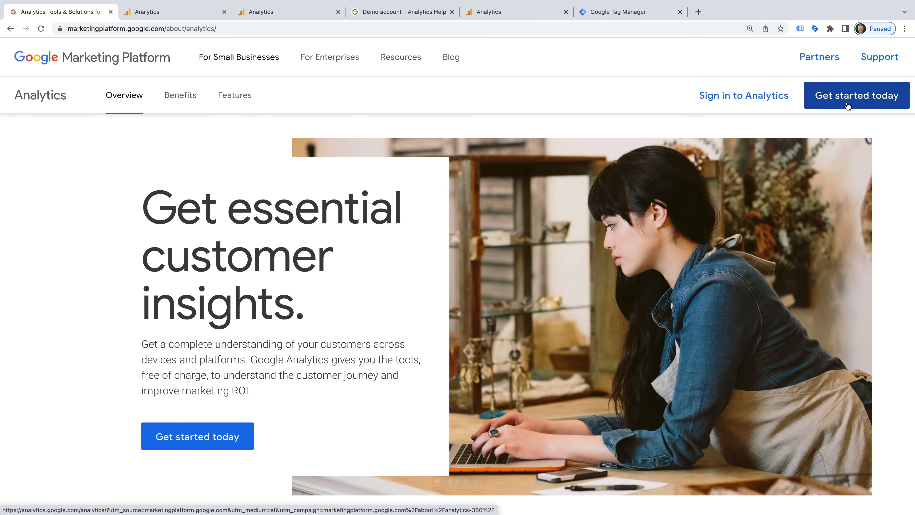
left_click(734, 105)
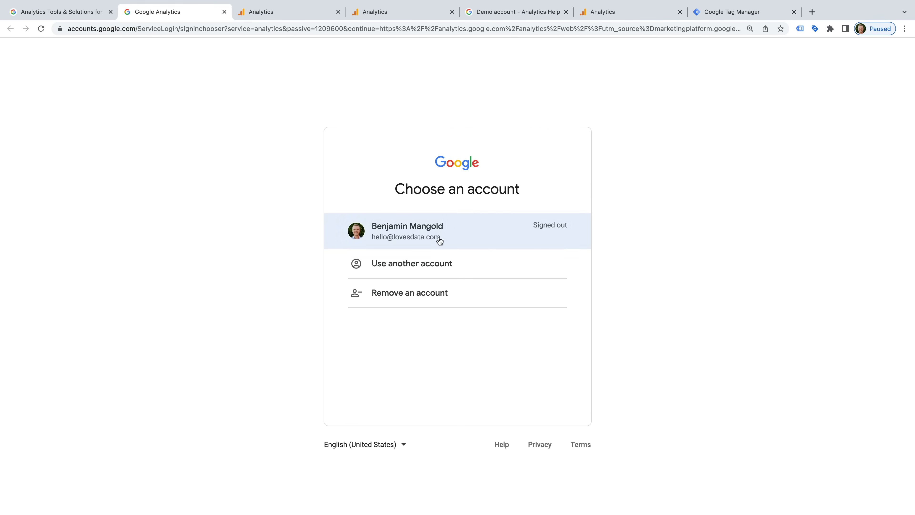
Sign in to Analytics by choosing the listed Google account and entering the account password.
left_click(435, 240)
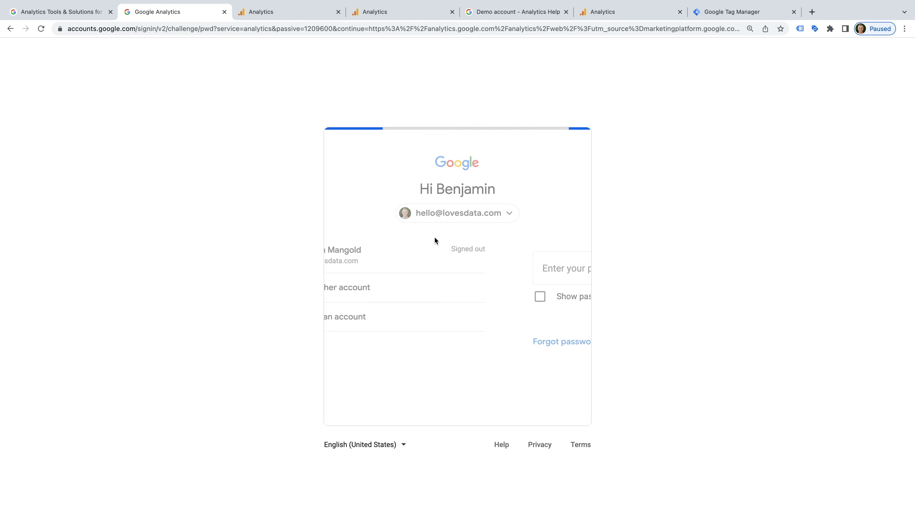
left_click(431, 266)
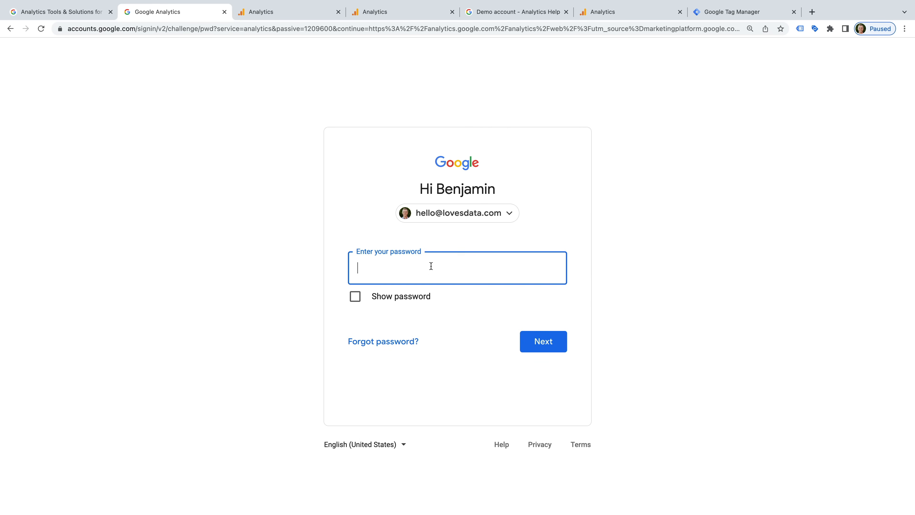
key("ctrl+v")
left_click(530, 346)
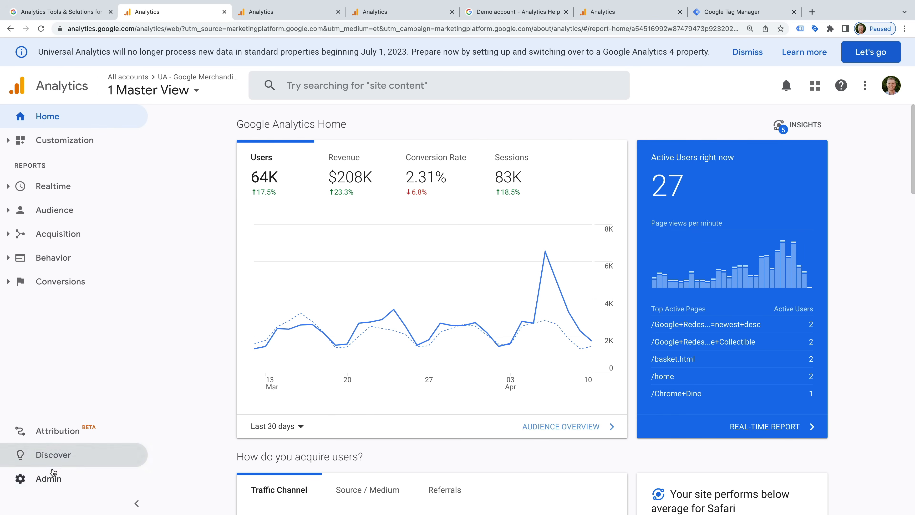
Start creating a new Analytics account in the admin settings and name it Loves Data.
left_click(33, 474)
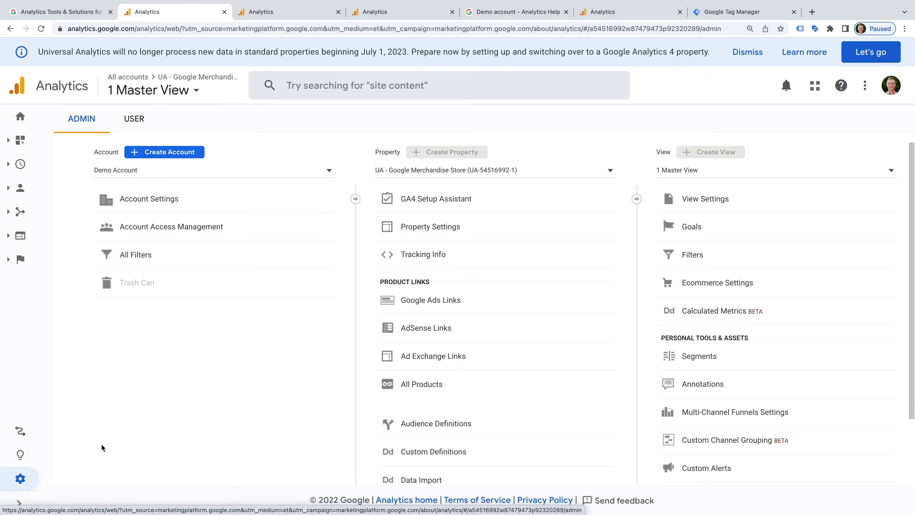
left_click(180, 152)
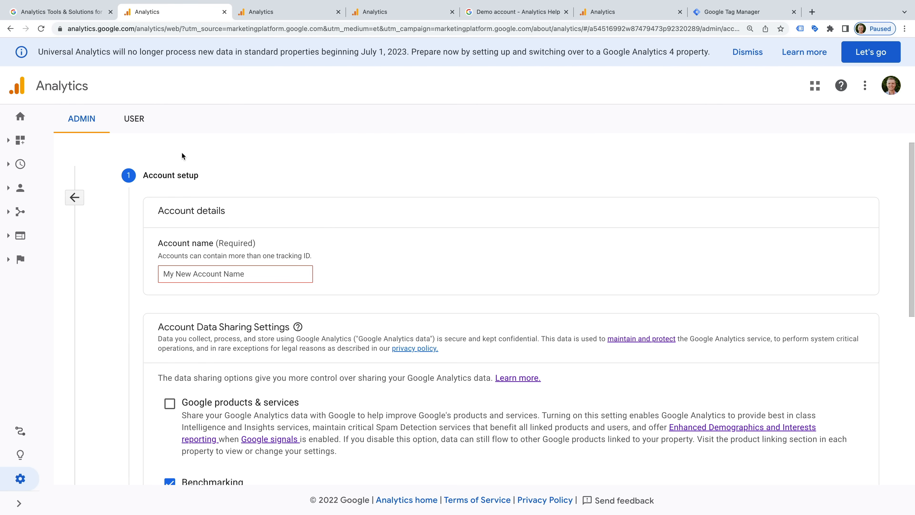
left_click(265, 273)
type("Loves")
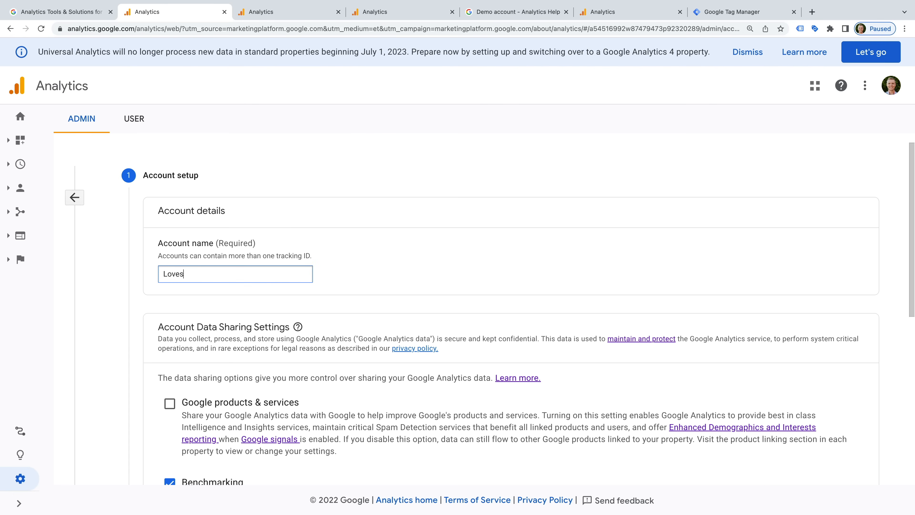
type(" Data")
left_click(328, 293)
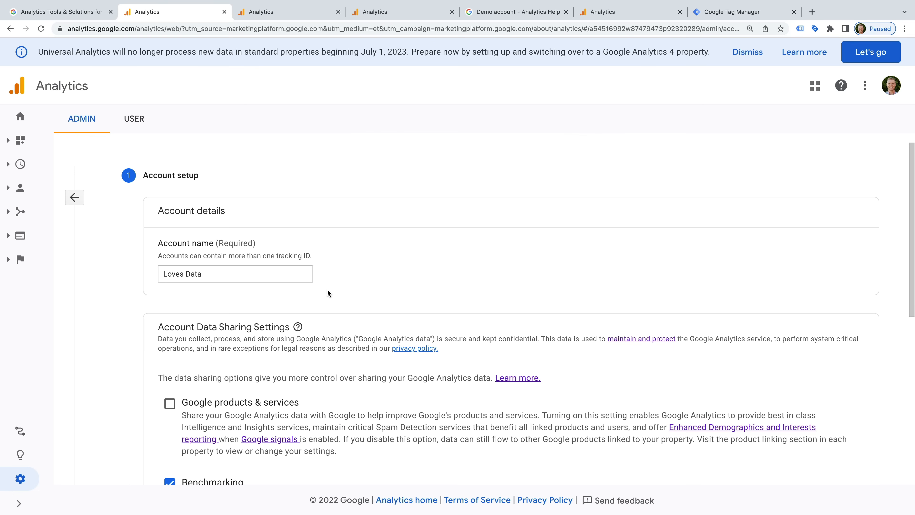
Disable data sharing for Benchmarking, Technical support and Account specialists, and continue to the property setup.
scroll(328, 293, "down", 4)
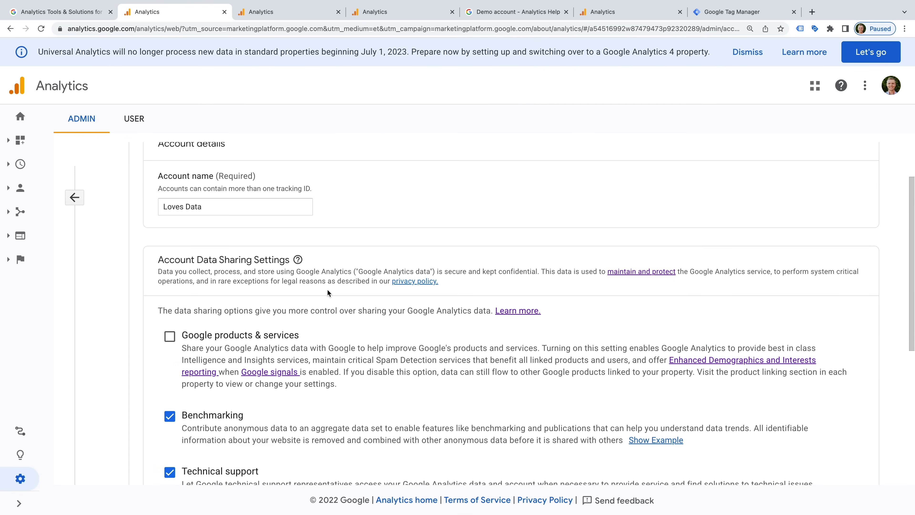
scroll(328, 290, "down", 1)
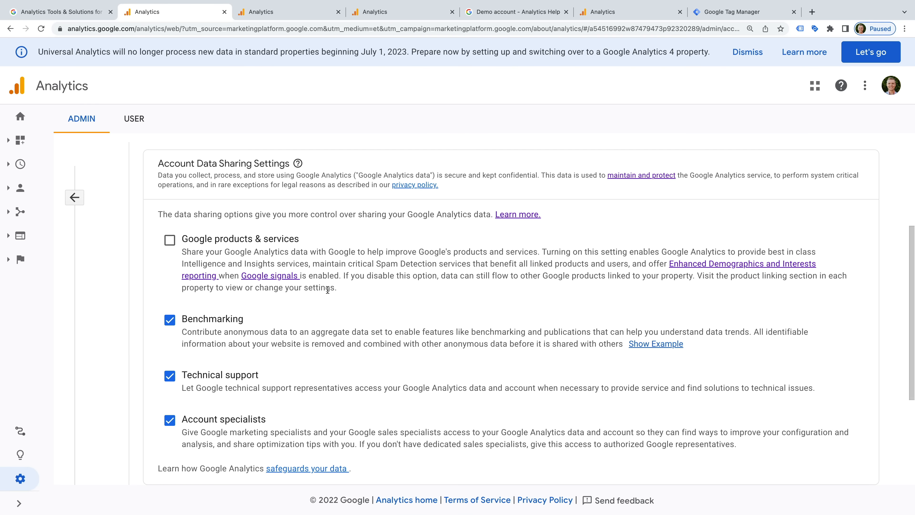
left_click(170, 320)
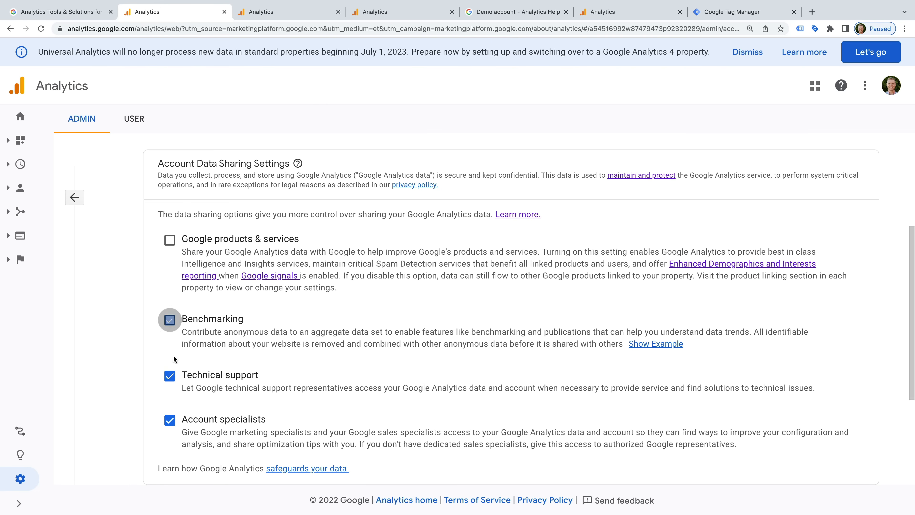
left_click(170, 375)
left_click(190, 418)
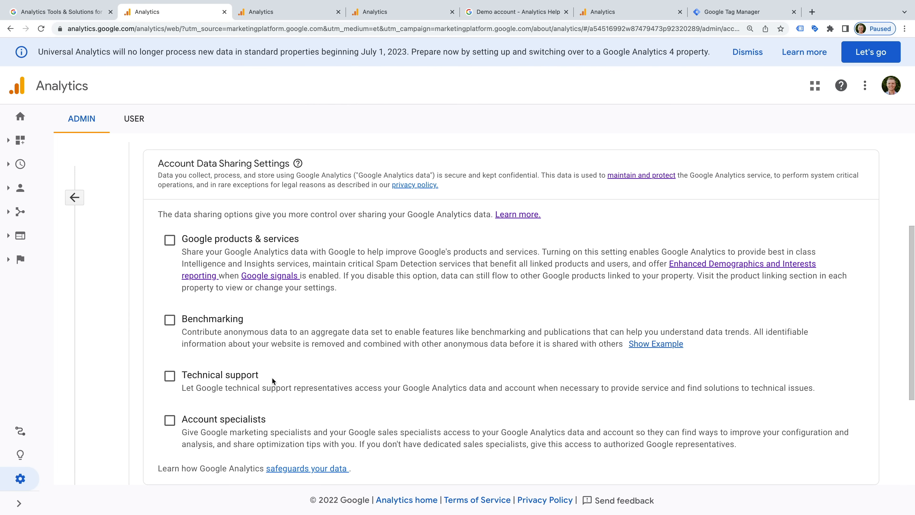
scroll(272, 377, "down", 5)
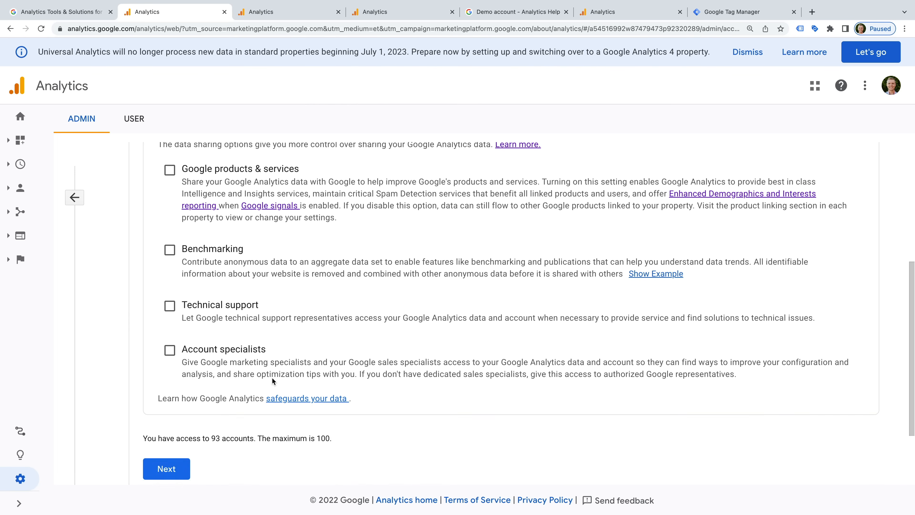
left_click(170, 375)
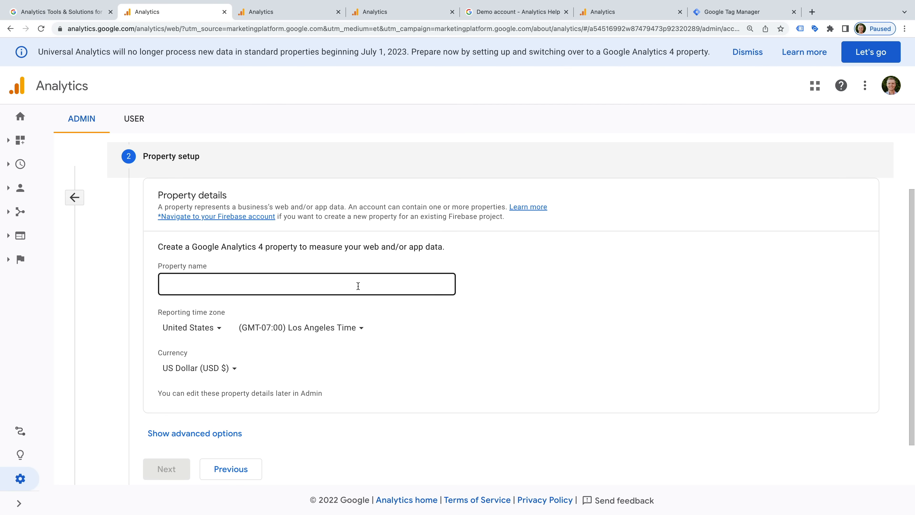
Name the new Google Analytics 4 property Loves Data.
left_click(321, 283)
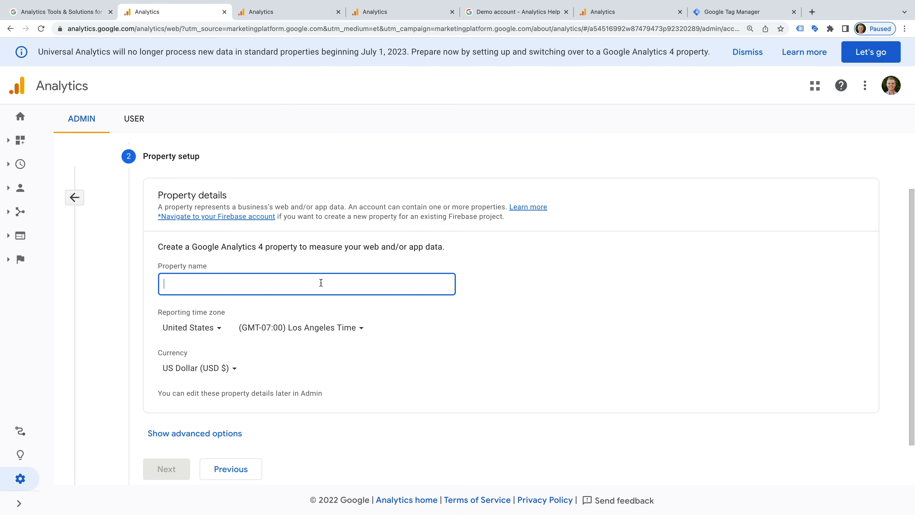
type("Loves")
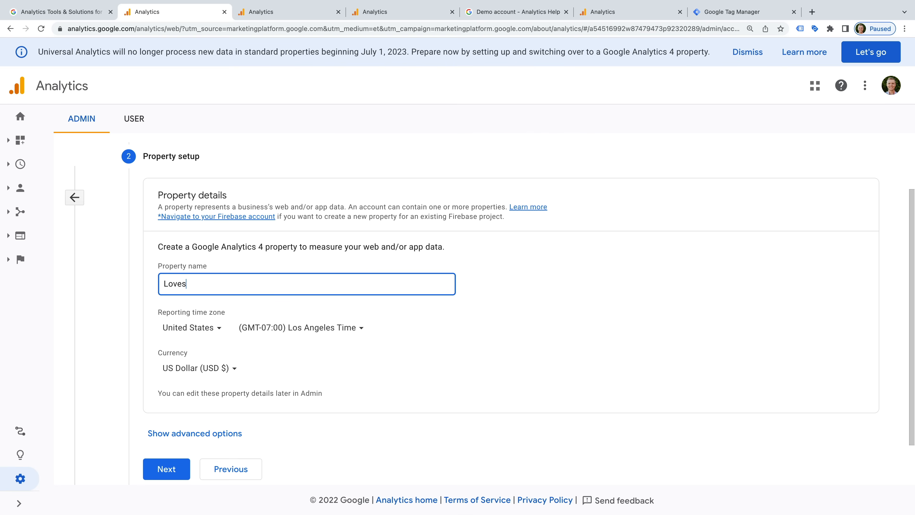
type(" Data")
left_click(337, 304)
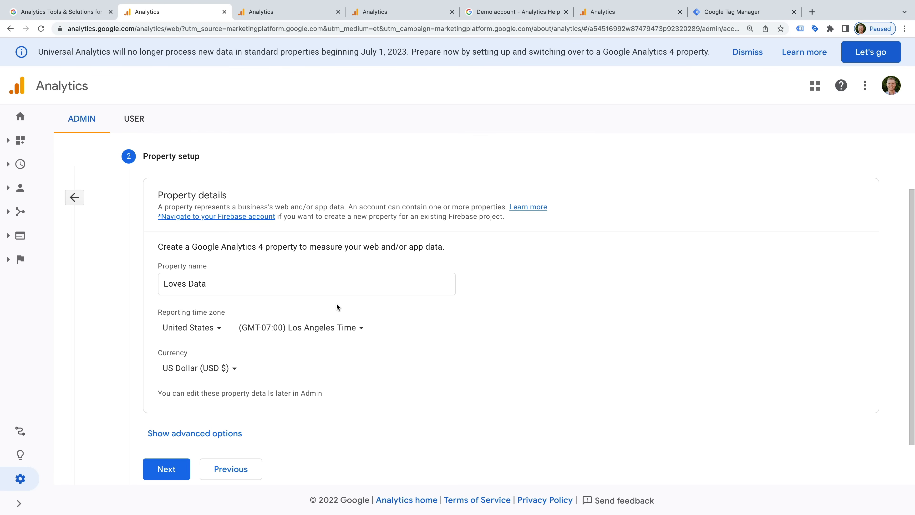
Set the property's reporting time zone to Australia, (GMT+10:00) Sydney Time.
left_click(213, 328)
type("aus")
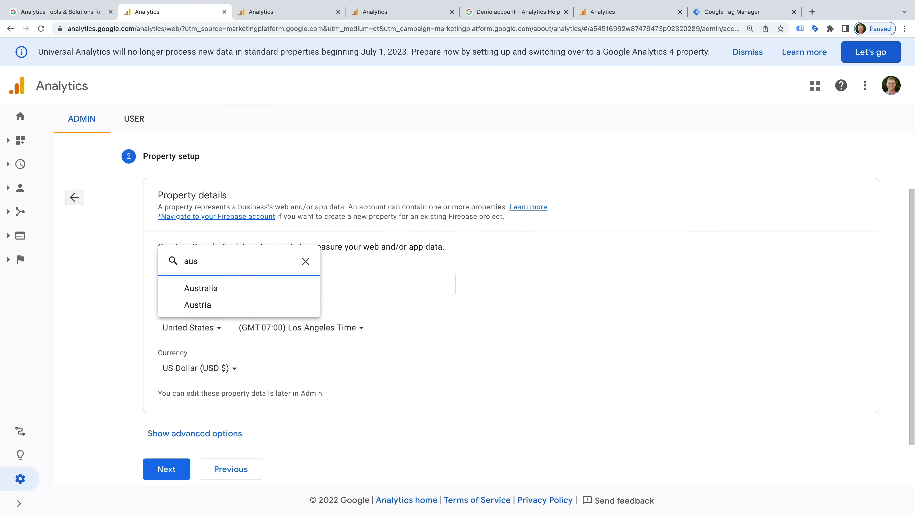
left_click(246, 288)
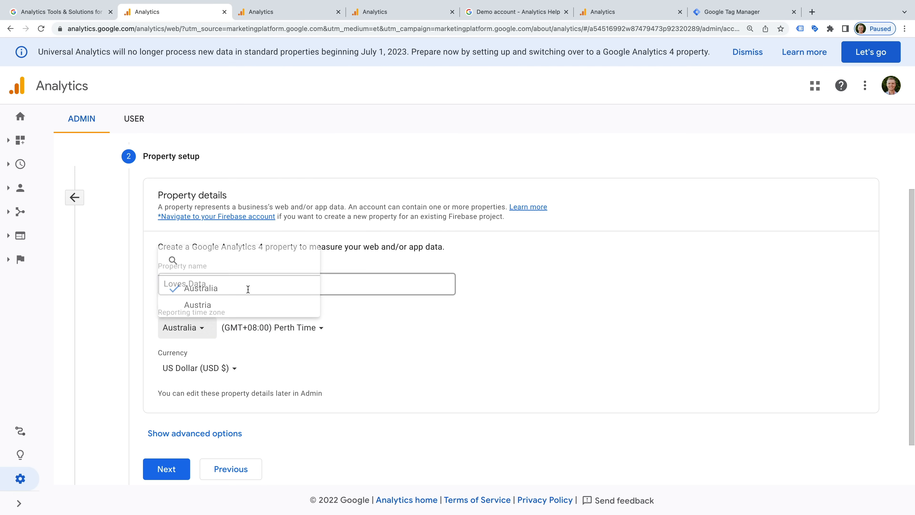
left_click(314, 327)
left_click(349, 480)
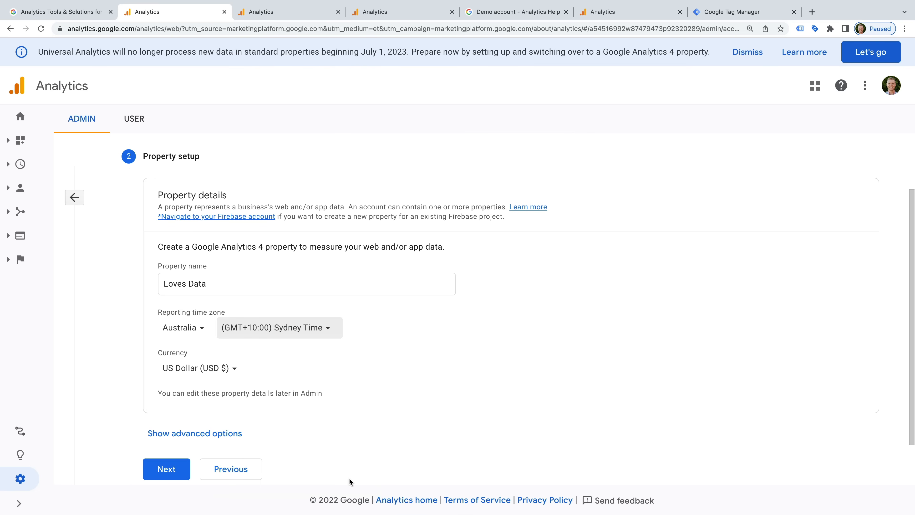
Look through the available currencies and keep US Dollar (USD $) for the property.
left_click(226, 370)
scroll(292, 297, "down", 1)
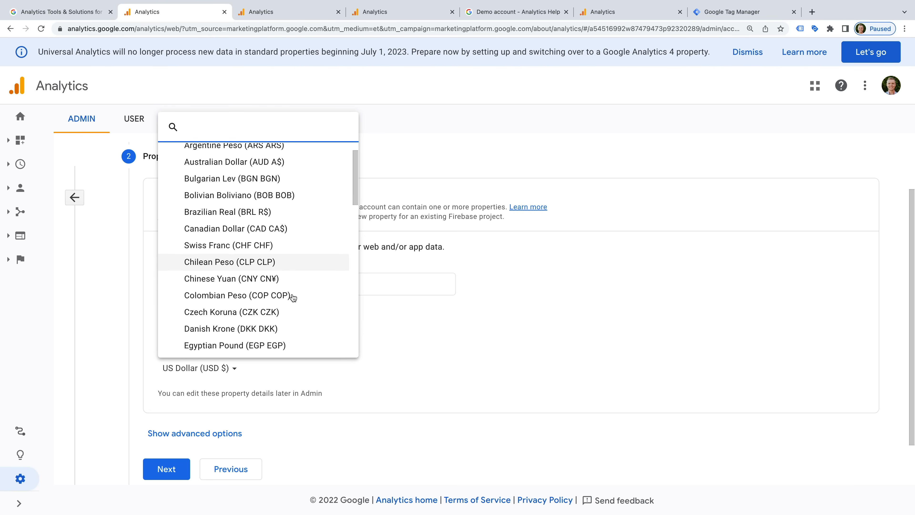
scroll(293, 296, "down", 6)
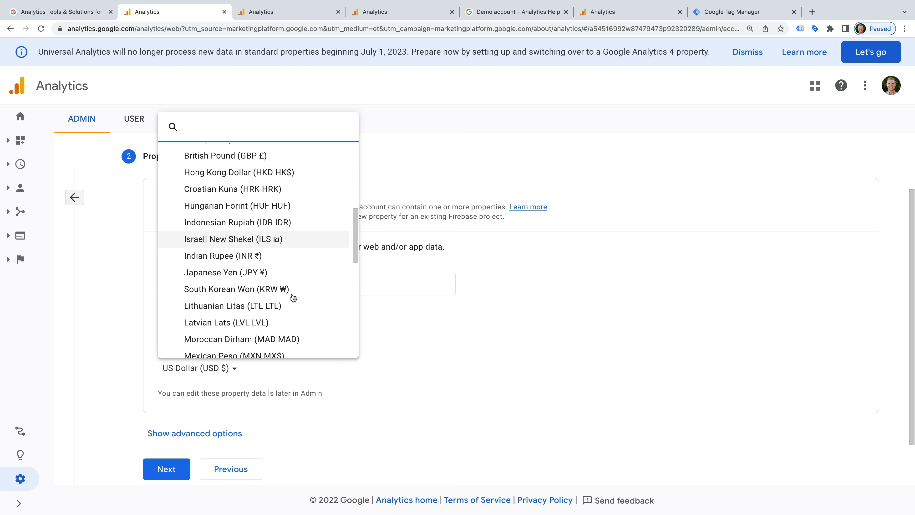
scroll(293, 298, "down", 5)
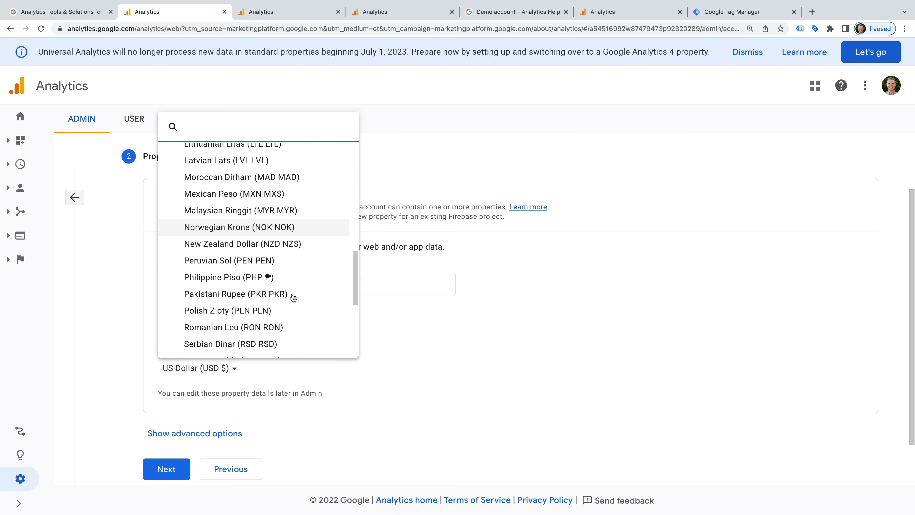
scroll(292, 296, "down", 4)
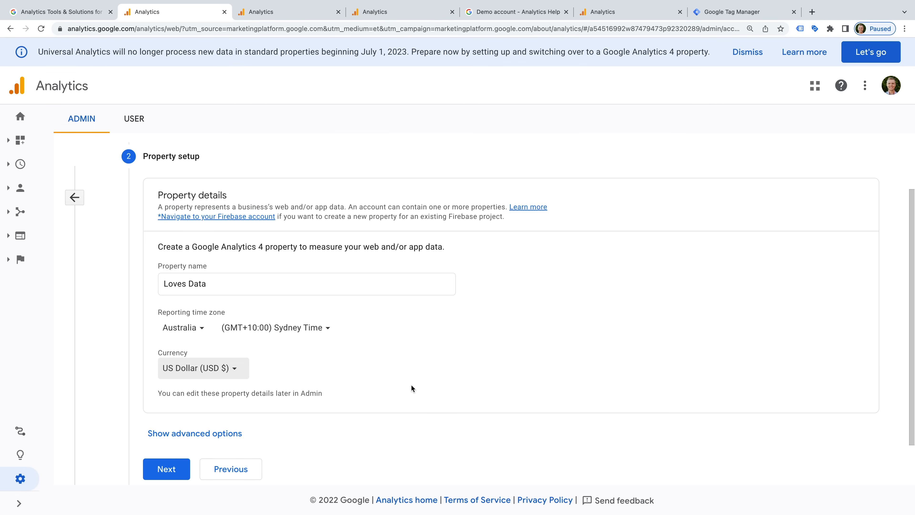
Show the advanced options, turn on Universal Analytics property creation to review its settings, and turn it back off.
scroll(412, 384, "down", 2)
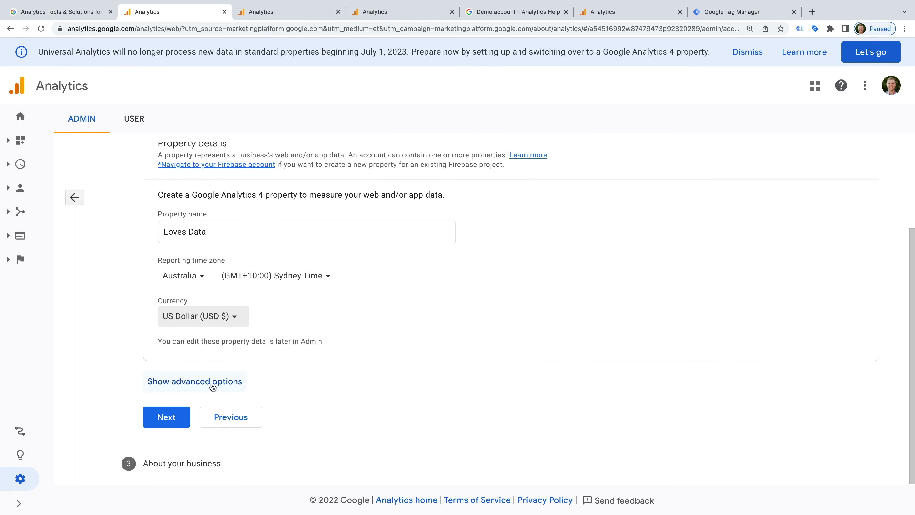
left_click(193, 389)
scroll(398, 385, "down", 2)
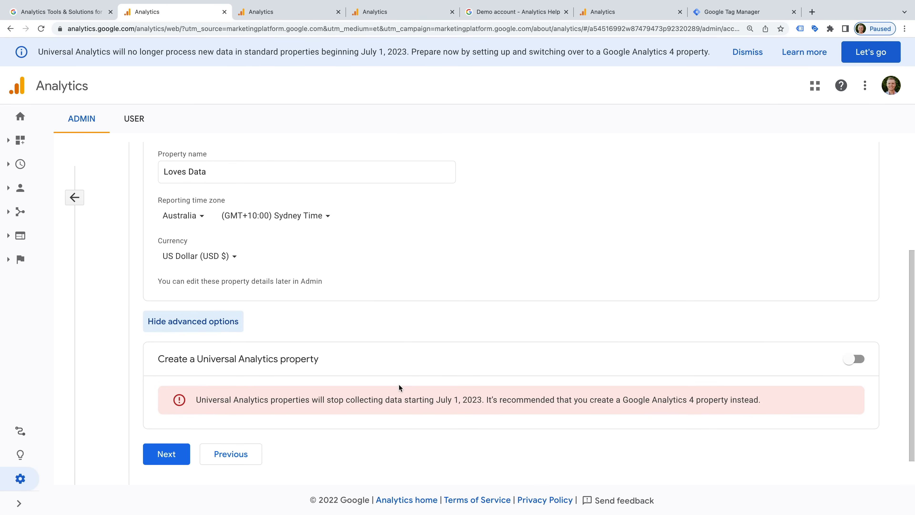
scroll(399, 385, "down", 1)
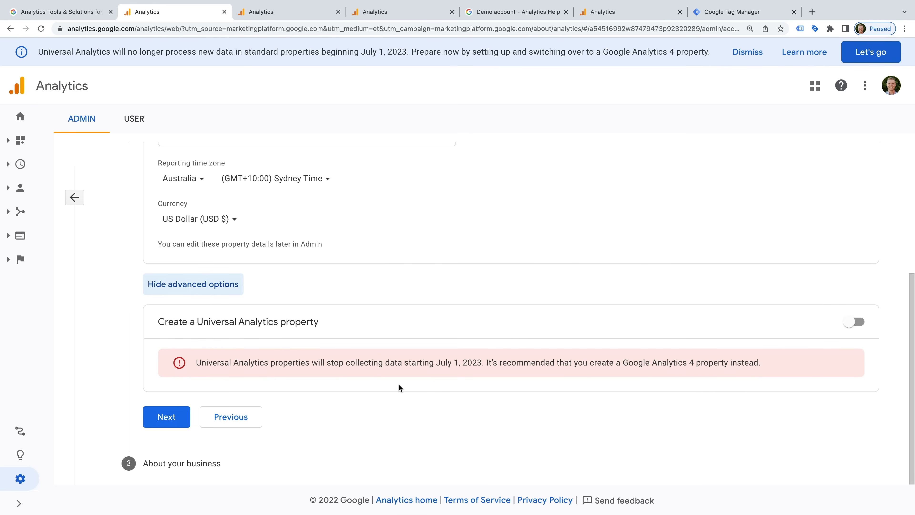
left_click(856, 322)
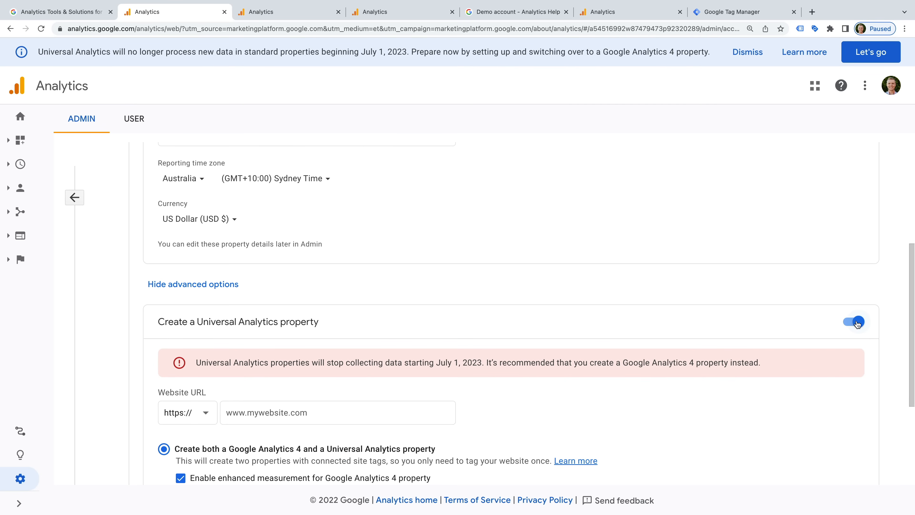
scroll(530, 396, "down", 3)
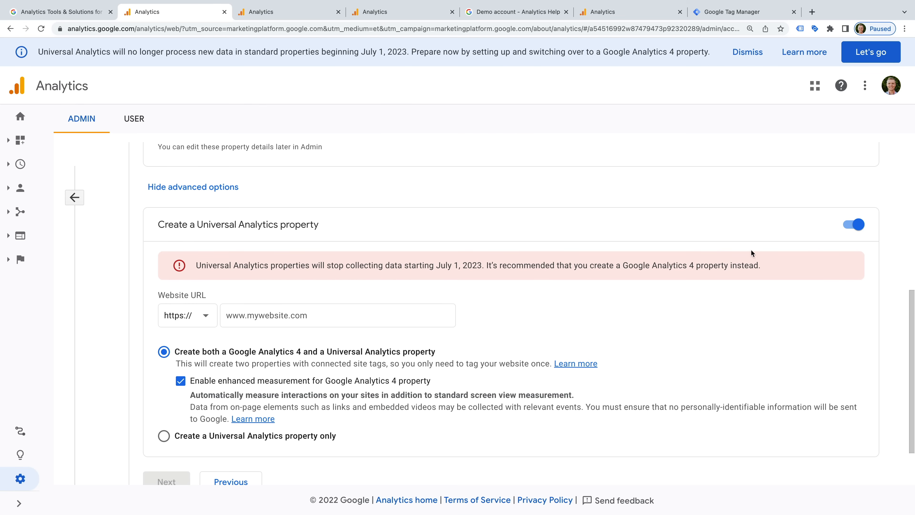
left_click(857, 226)
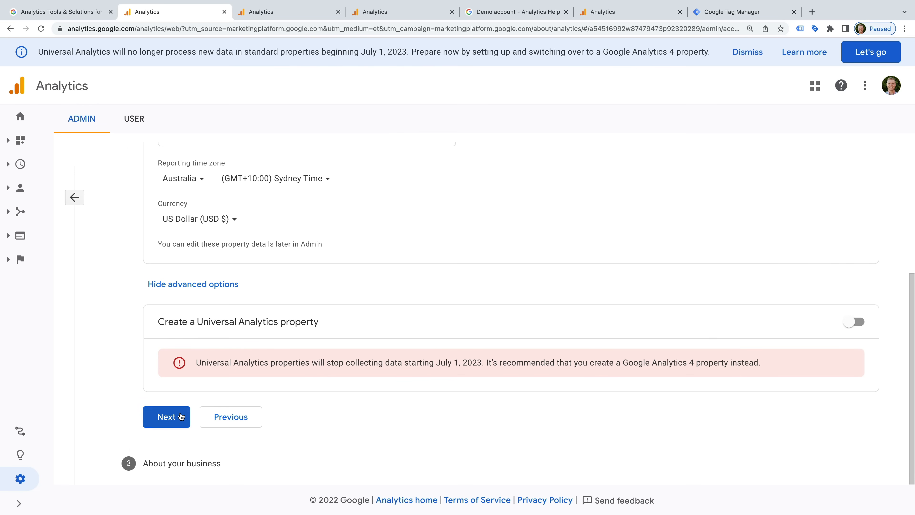
Continue to the business information, look through the industry categories, and submit the account for creation with all business questions unanswered.
left_click(170, 417)
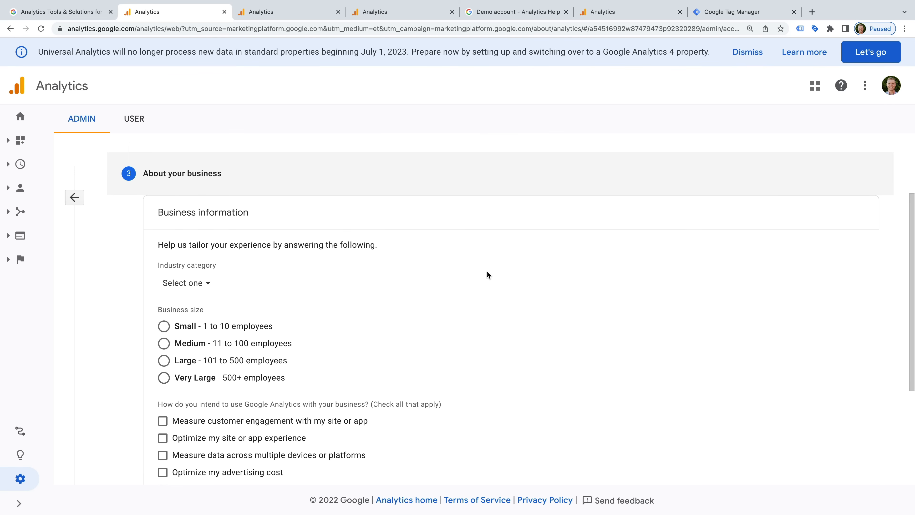
left_click(196, 286)
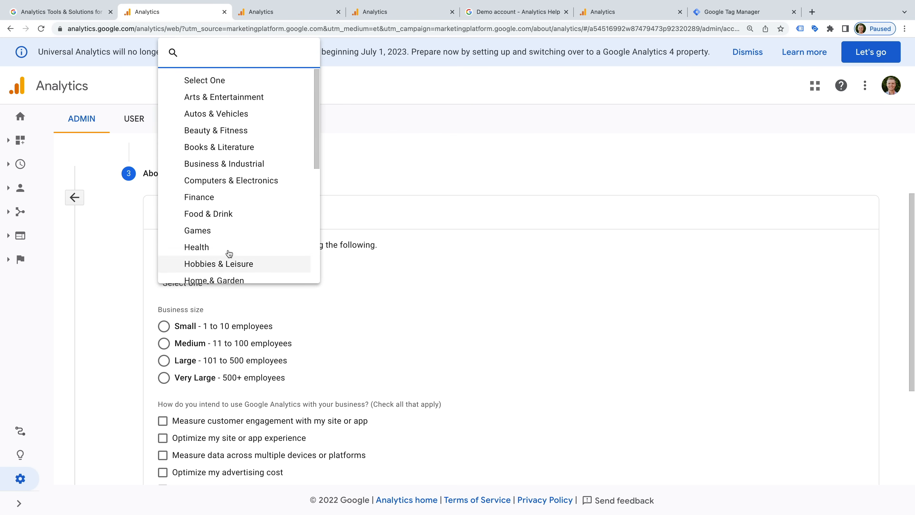
scroll(235, 245, "down", 3)
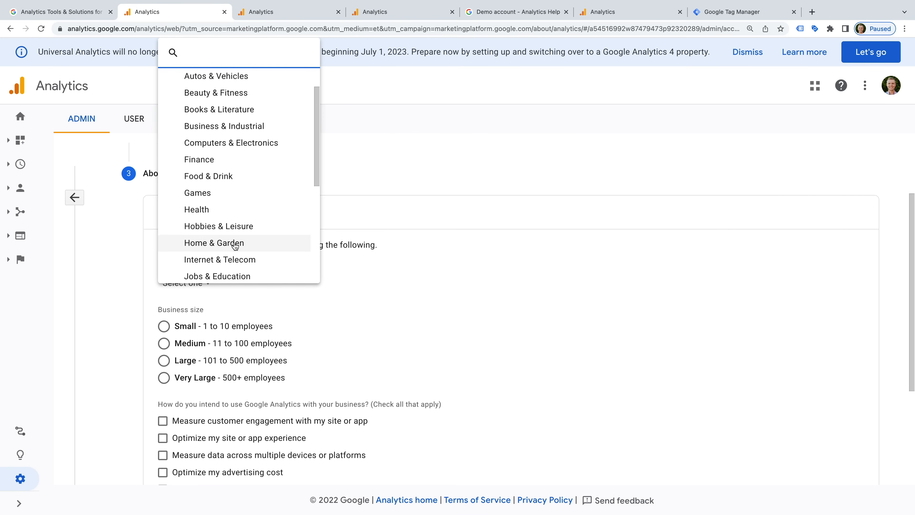
left_click(383, 264)
scroll(320, 362, "down", 3)
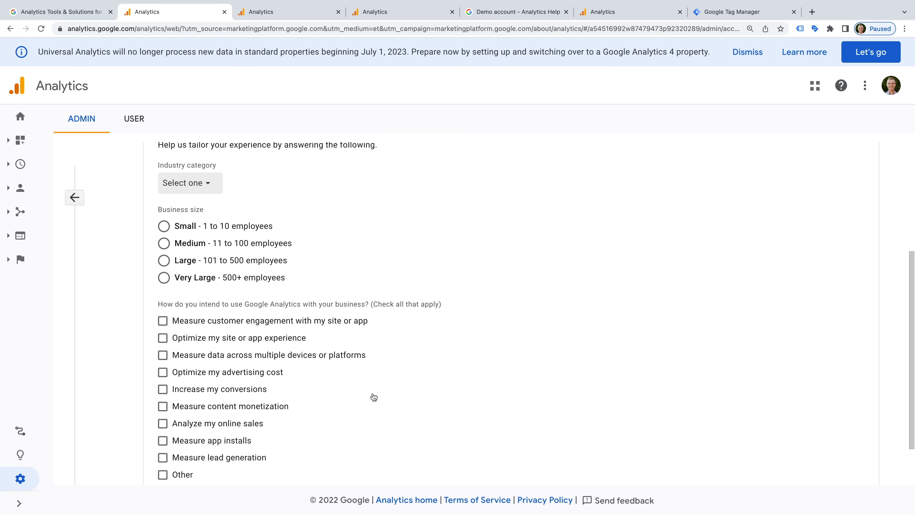
scroll(374, 397, "down", 2)
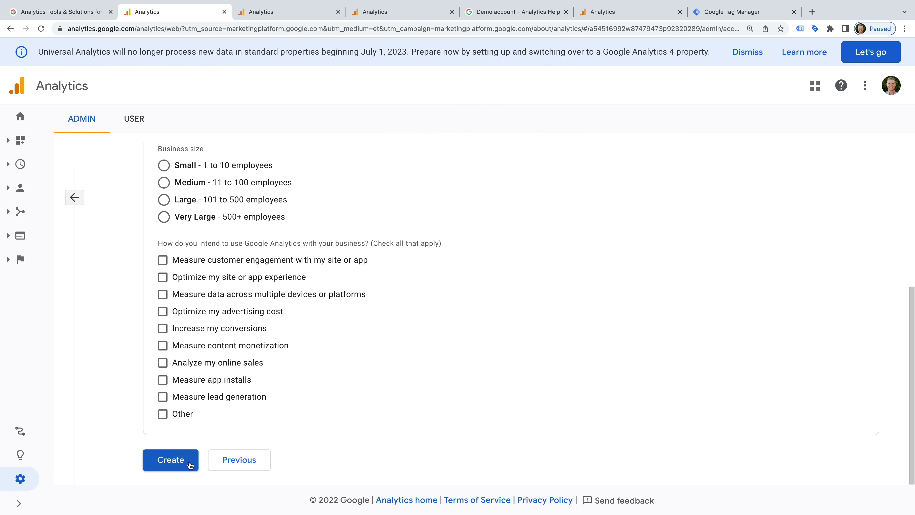
left_click(190, 464)
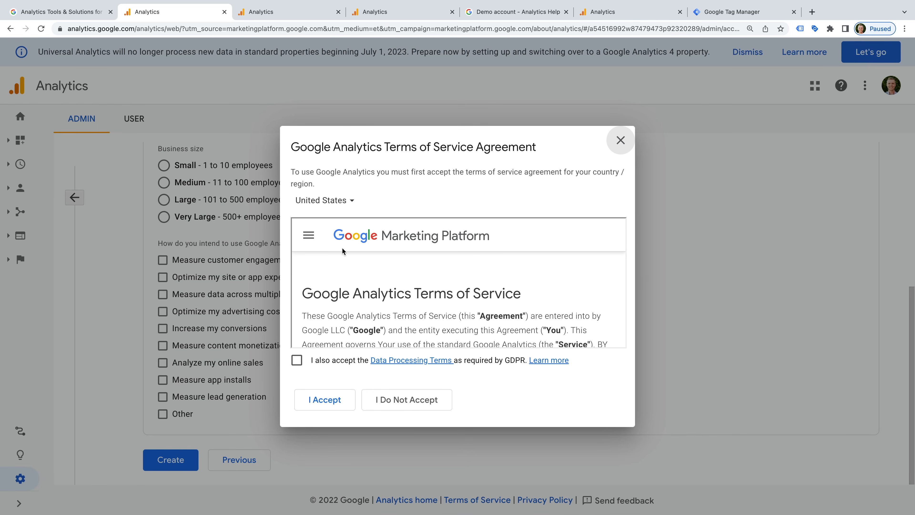
Set the terms of service country to Australia and accept the agreement along with the GDPR Data Processing Terms.
left_click(347, 204)
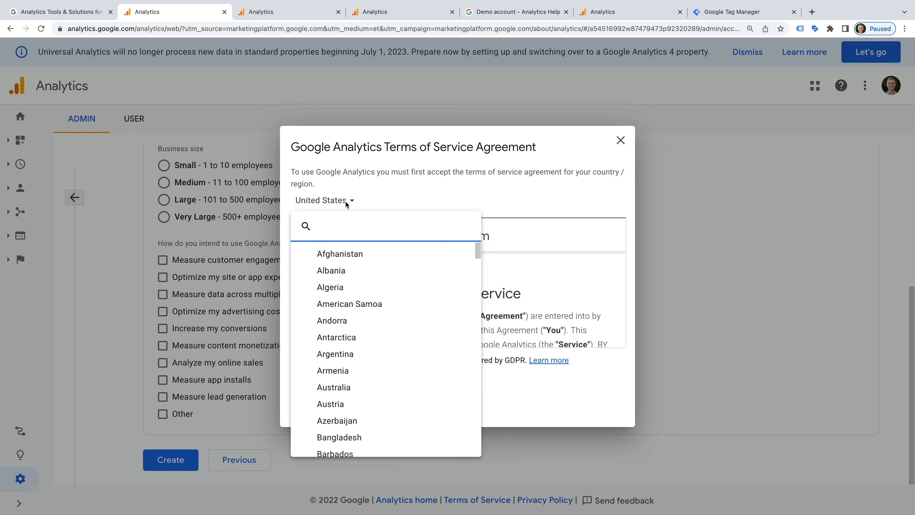
type("austra")
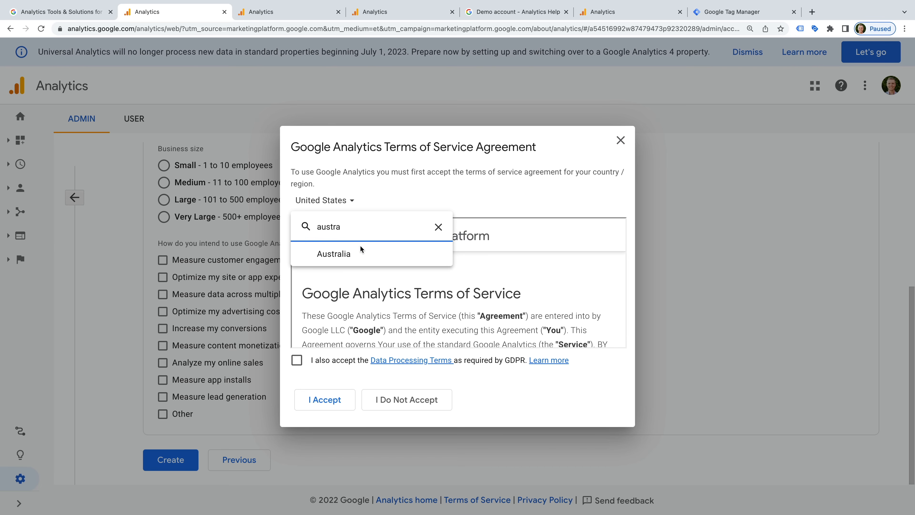
left_click(360, 252)
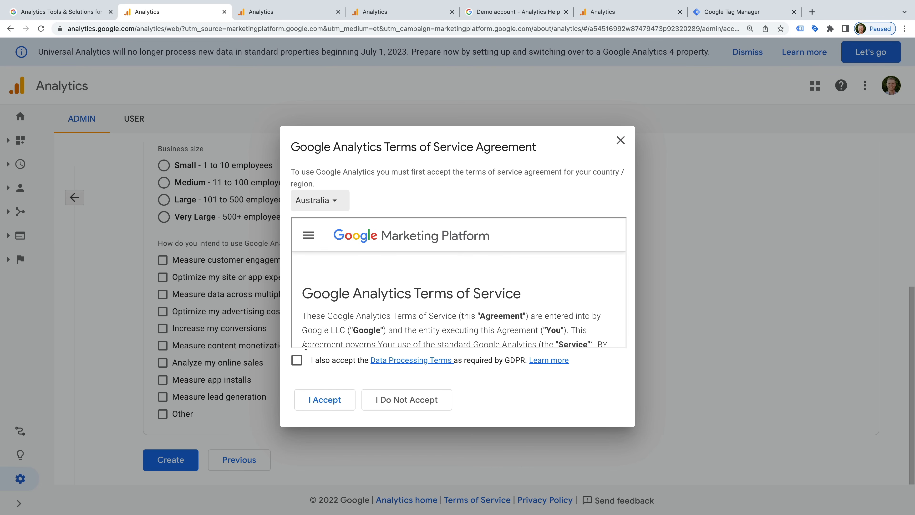
left_click(297, 360)
left_click(334, 402)
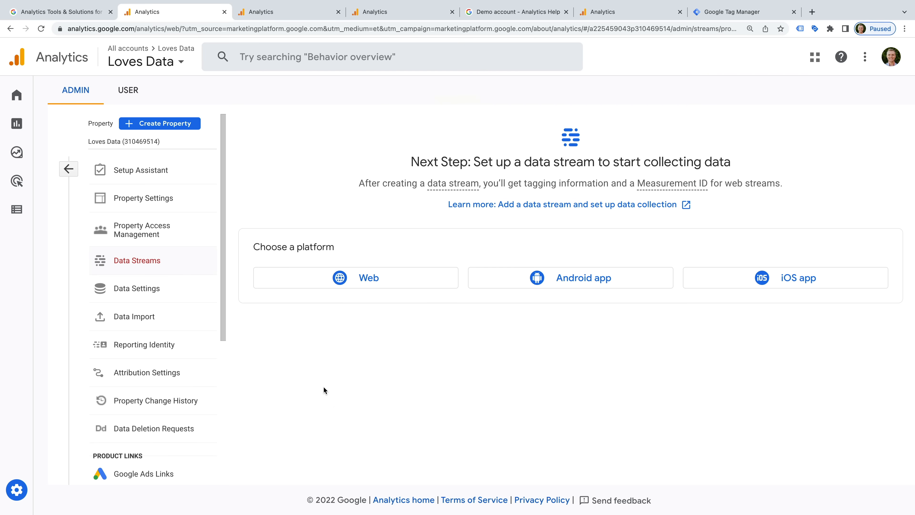
Return to the admin overview and compare the property lists of the Loves Data – UA & GA4 Demo and Loves Data – UA Demo accounts.
left_click(68, 169)
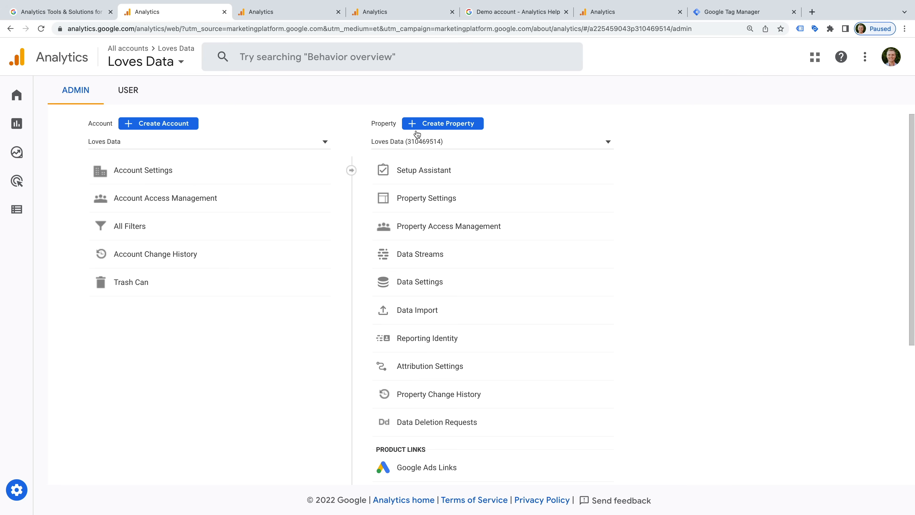
left_click(295, 14)
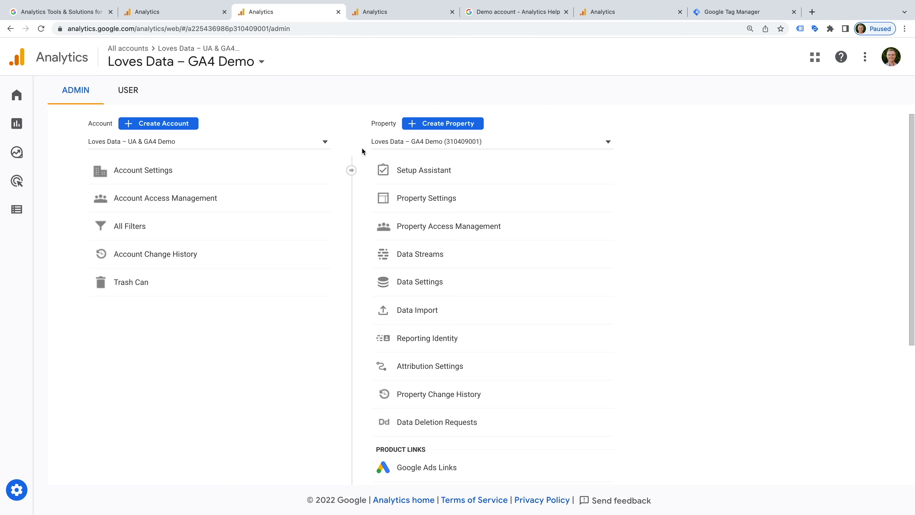
left_click(519, 142)
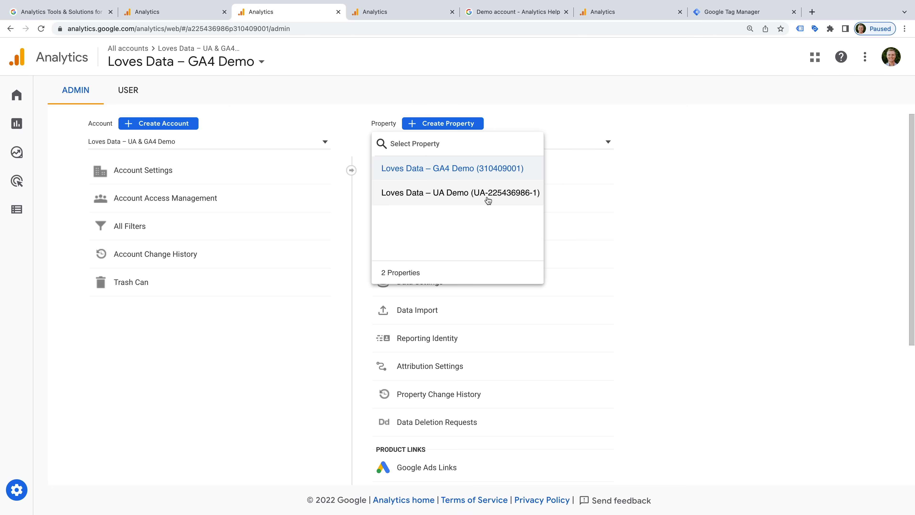
left_click(406, 17)
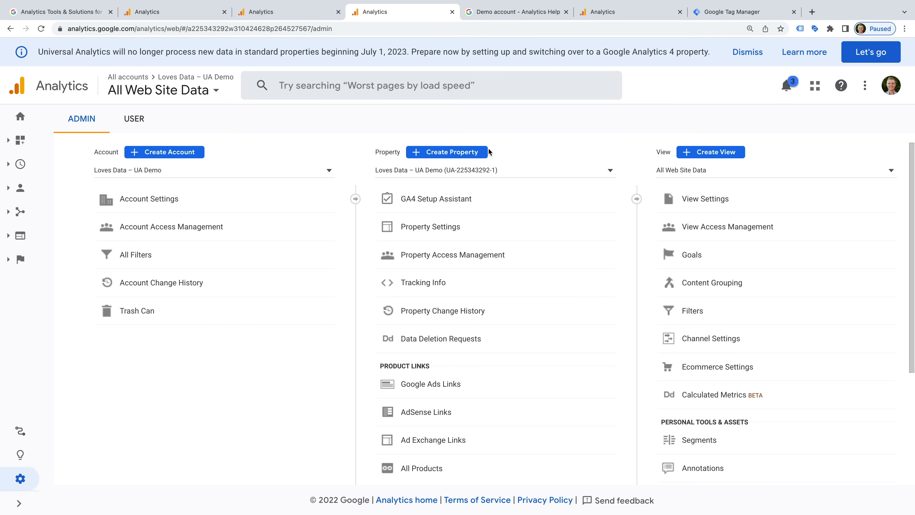
left_click(535, 170)
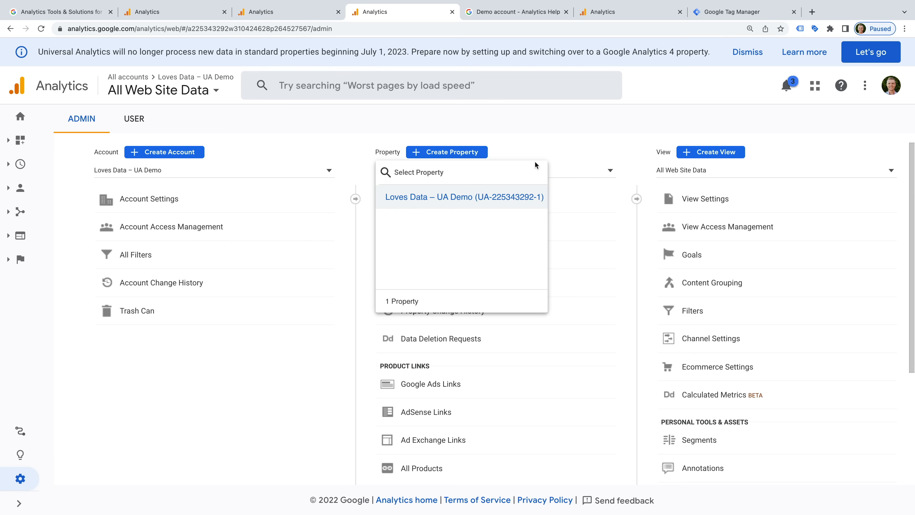
left_click(537, 144)
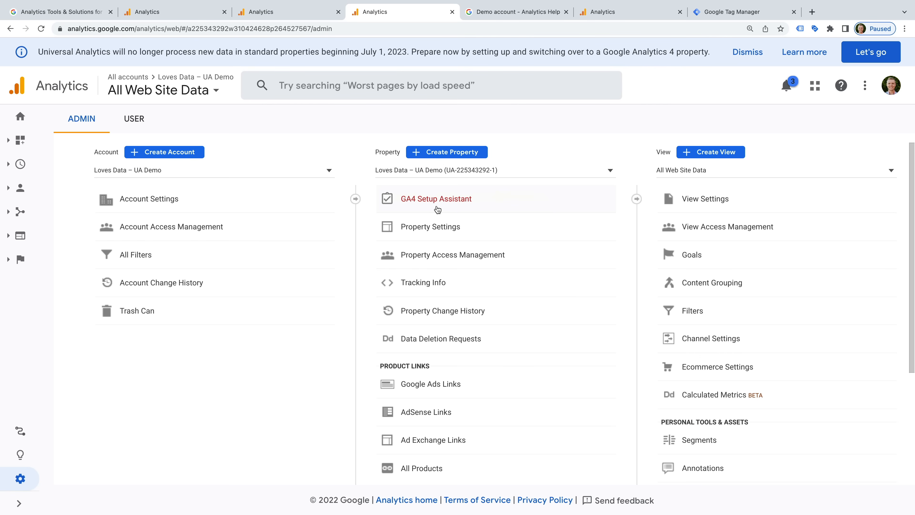
Create a Google Analytics 4 property from the Loves Data – UA Demo property with the GA4 Setup Assistant and open its data streams.
left_click(478, 202)
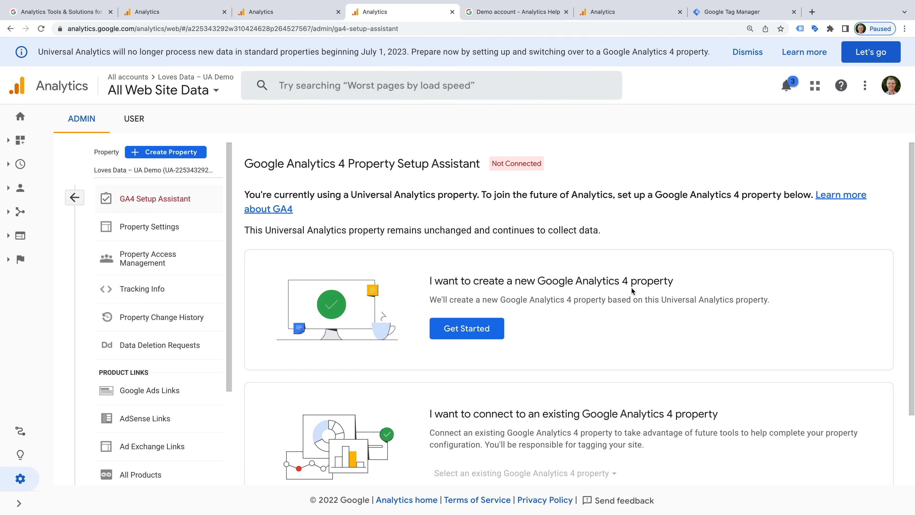
left_click(496, 334)
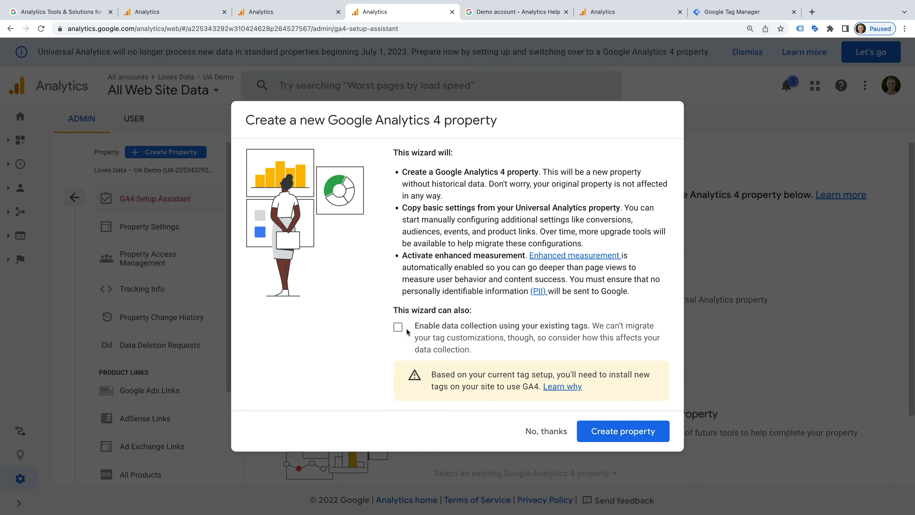
left_click(642, 429)
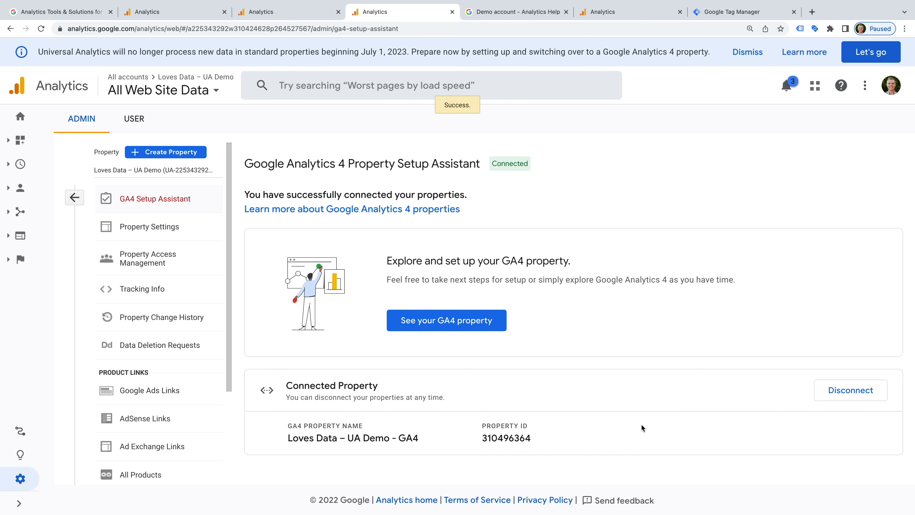
left_click(436, 320)
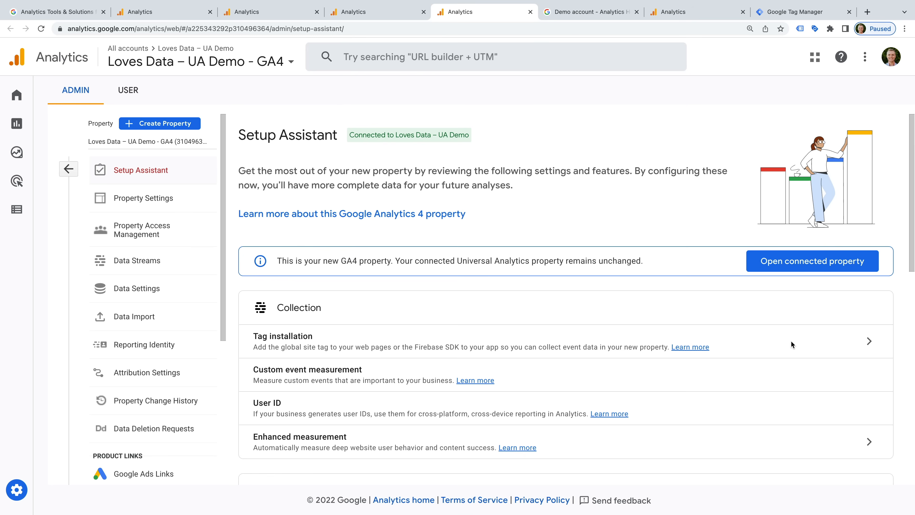
left_click(171, 261)
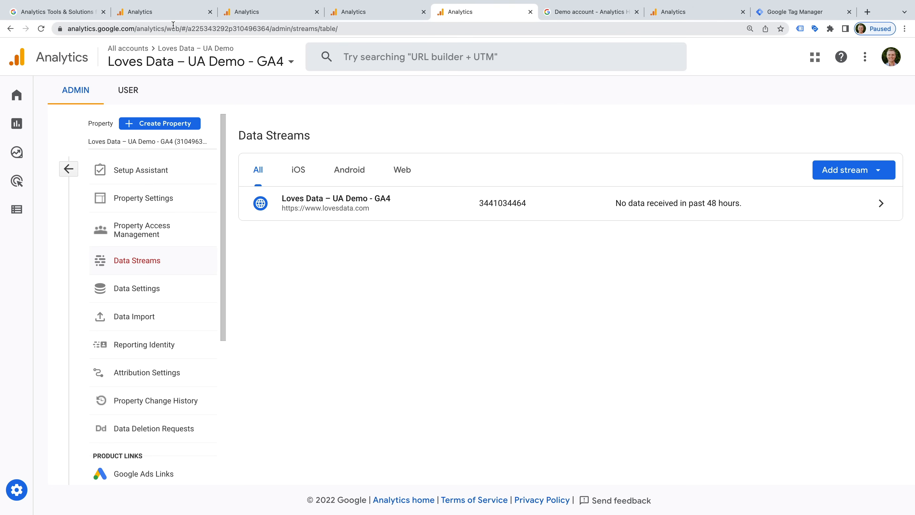
left_click(171, 15)
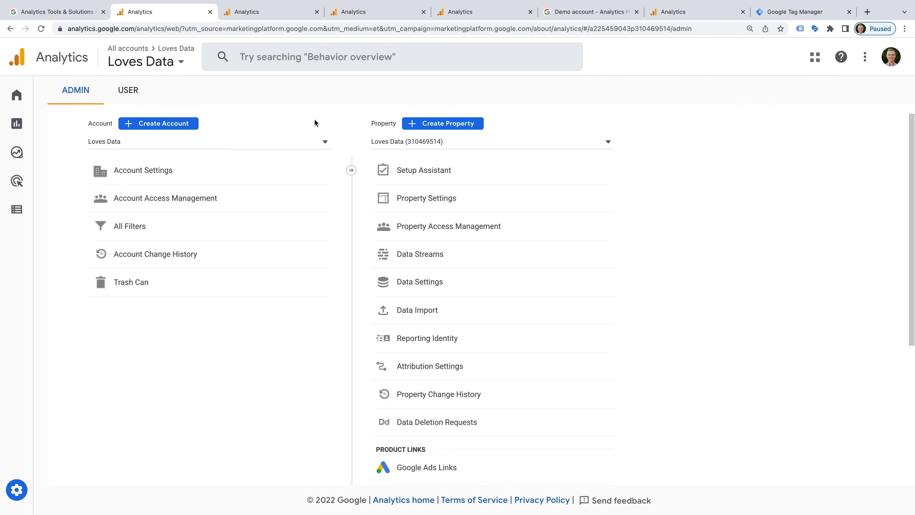
left_click(476, 257)
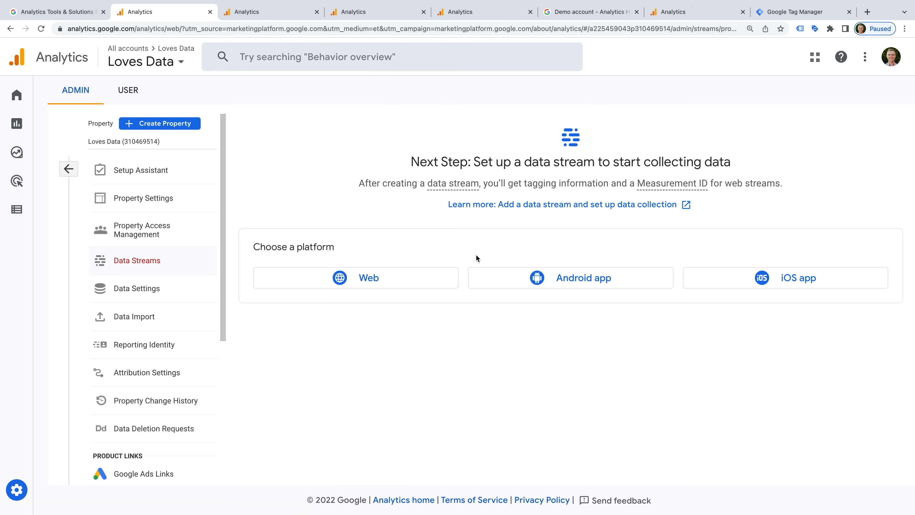
left_click(415, 280)
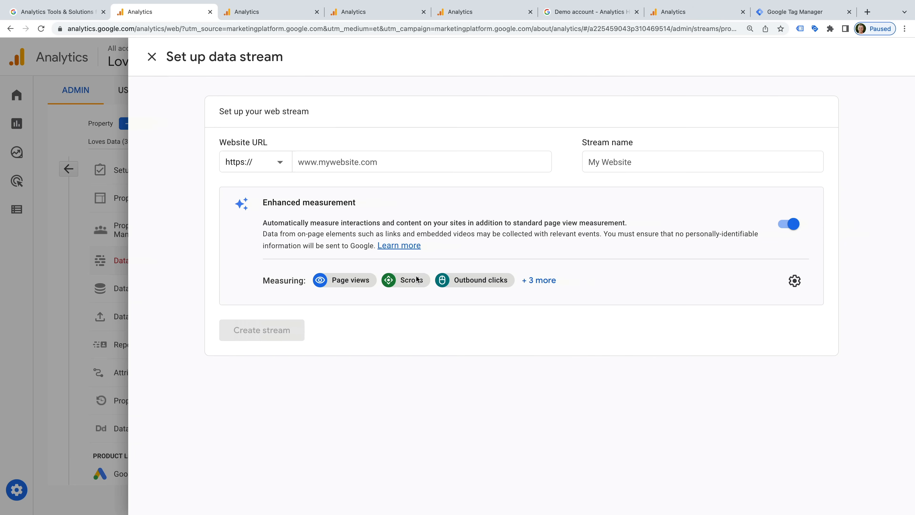
left_click(390, 163)
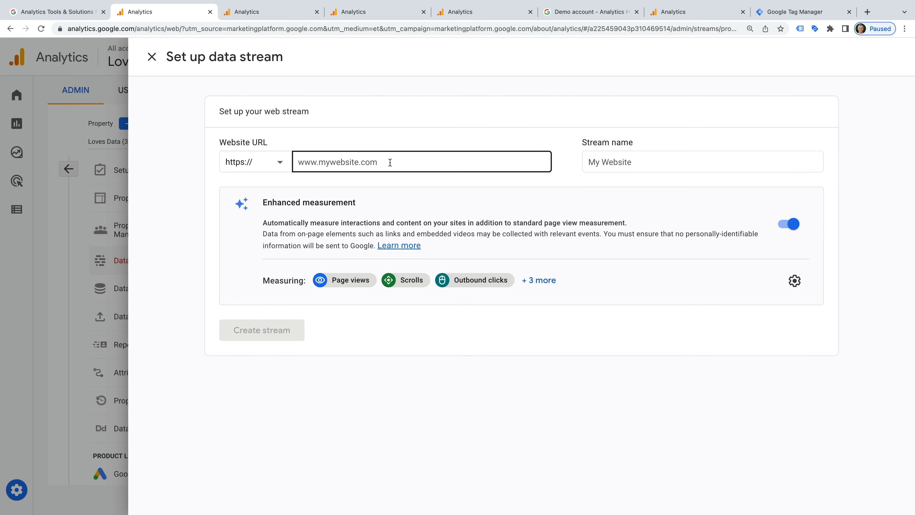
left_click(390, 163)
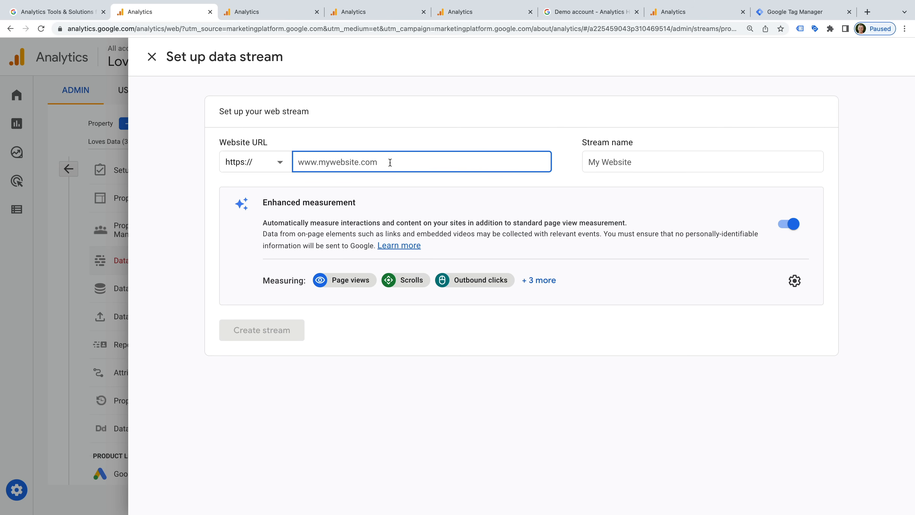
type("www.lovesdata.com")
left_click(410, 181)
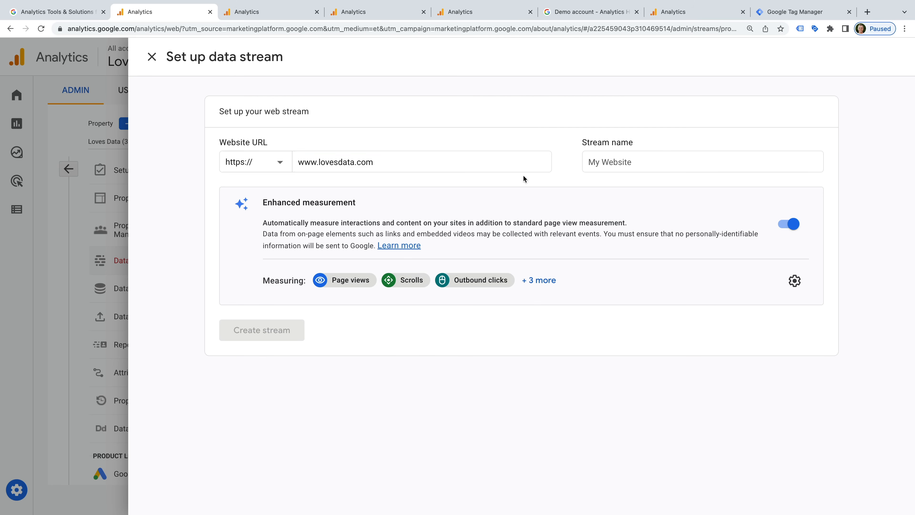
Name the web data stream Loves Data Website.
left_click(580, 169)
type("Loves Data")
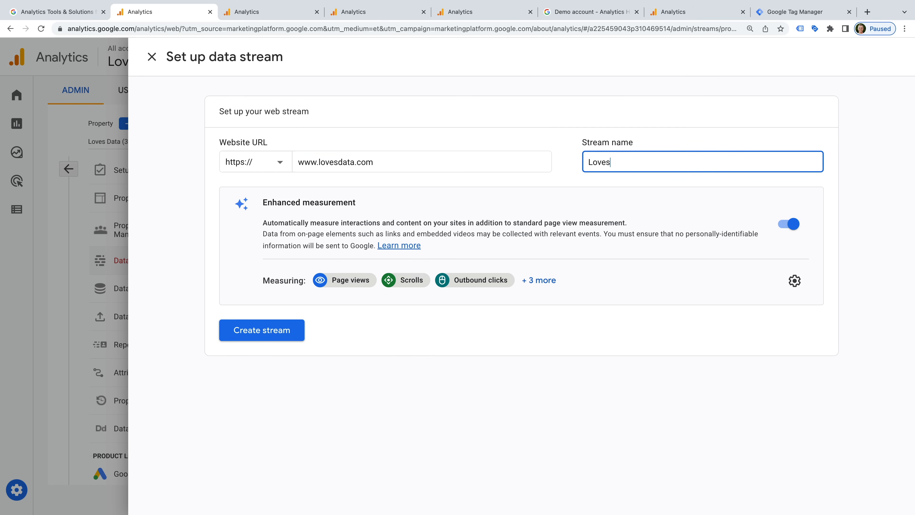
type(" Website")
left_click(584, 179)
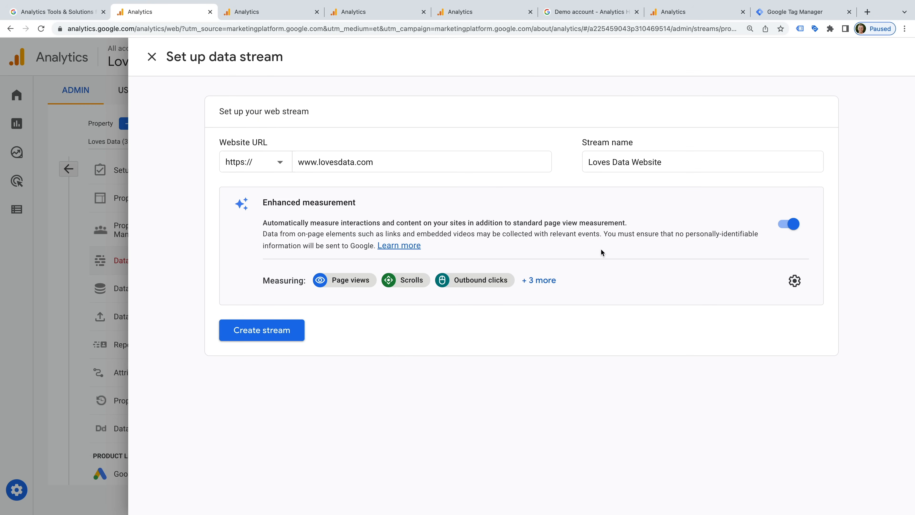
Keep enhanced measurement on for the stream, turn off its Scrolls event, and save the measurement settings.
left_click(791, 224)
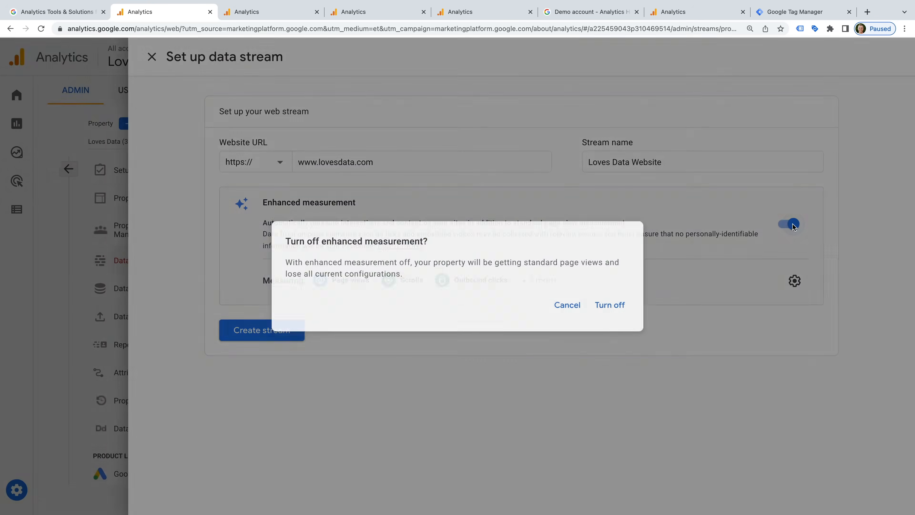
left_click(584, 309)
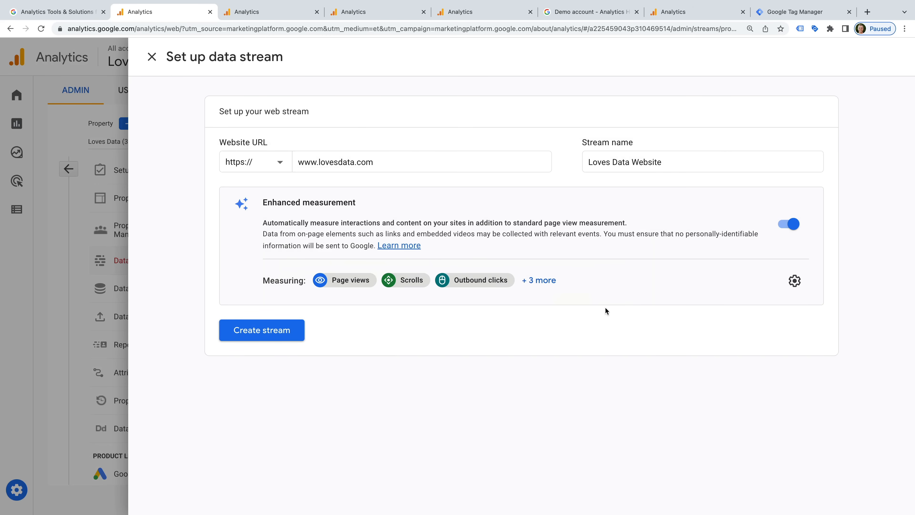
left_click(795, 281)
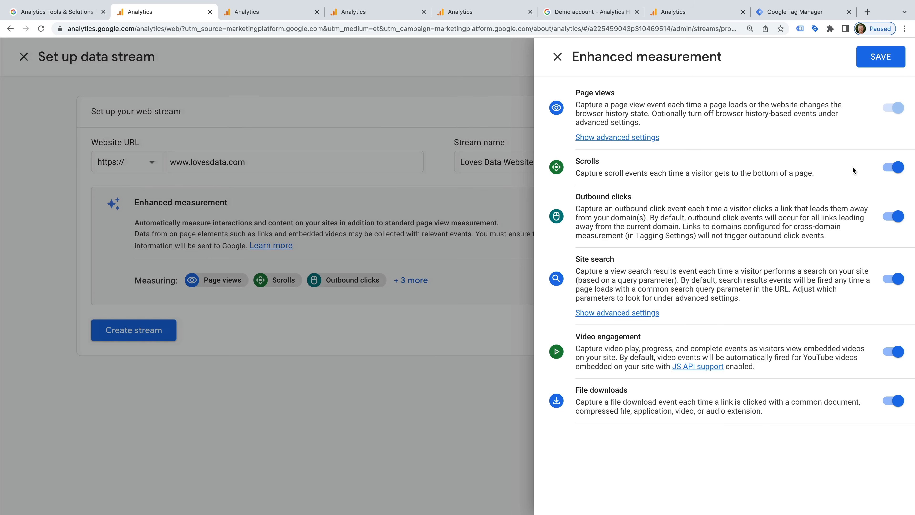
left_click(899, 170)
left_click(872, 61)
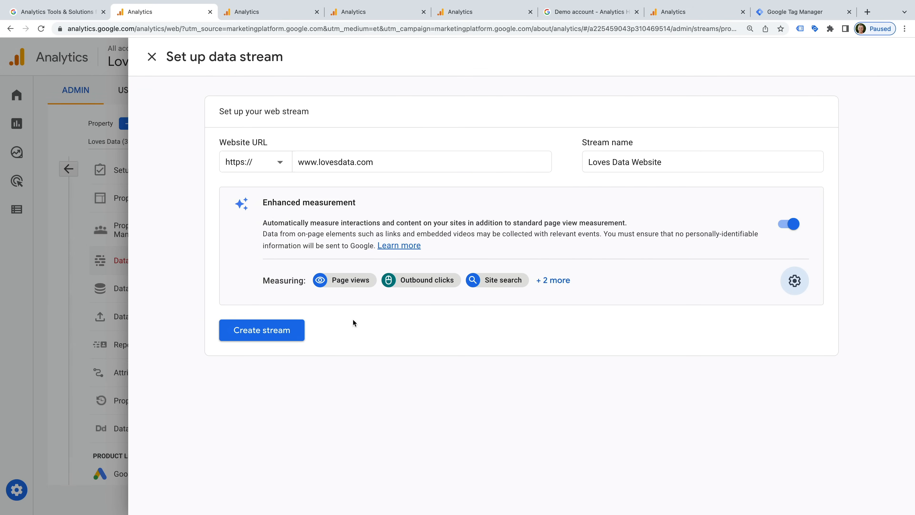
Create the web data stream and select its measurement ID in the stream details.
left_click(290, 326)
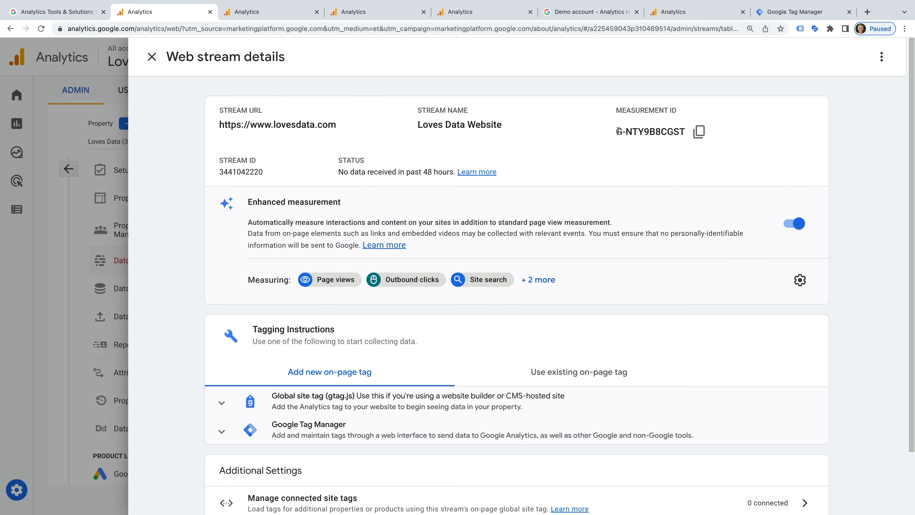
left_click_drag(618, 132, 687, 134)
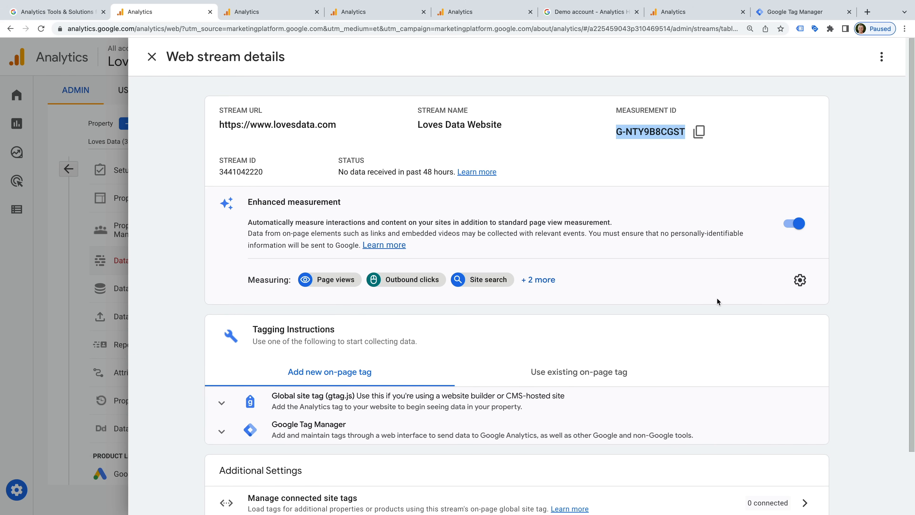
Expand the global site tag (gtag.js) and Google Tag Manager instructions for adding a new on-page tag and review both.
scroll(717, 299, "down", 2)
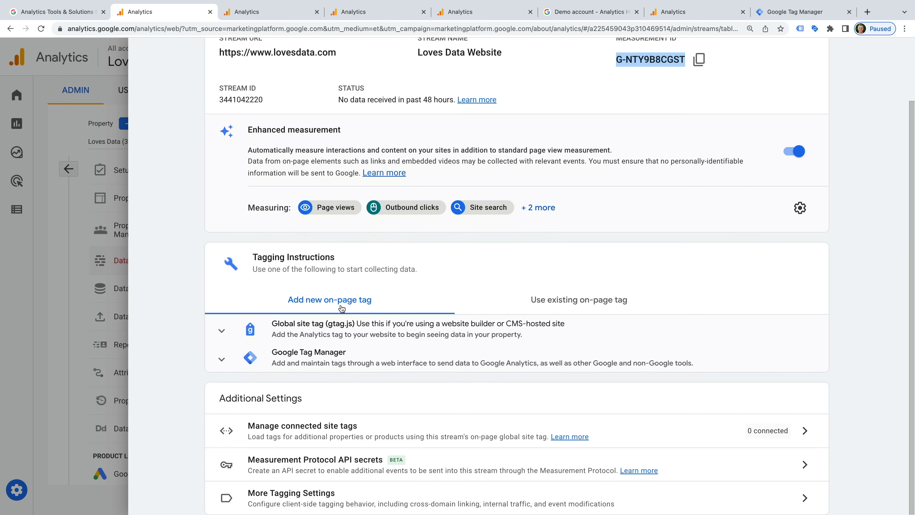
left_click(224, 333)
scroll(227, 341, "down", 2)
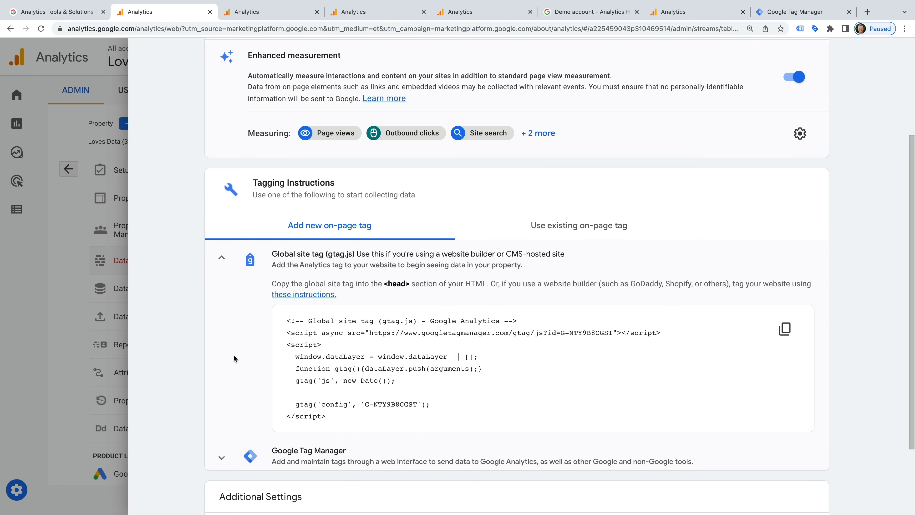
left_click(227, 465)
scroll(245, 419, "down", 4)
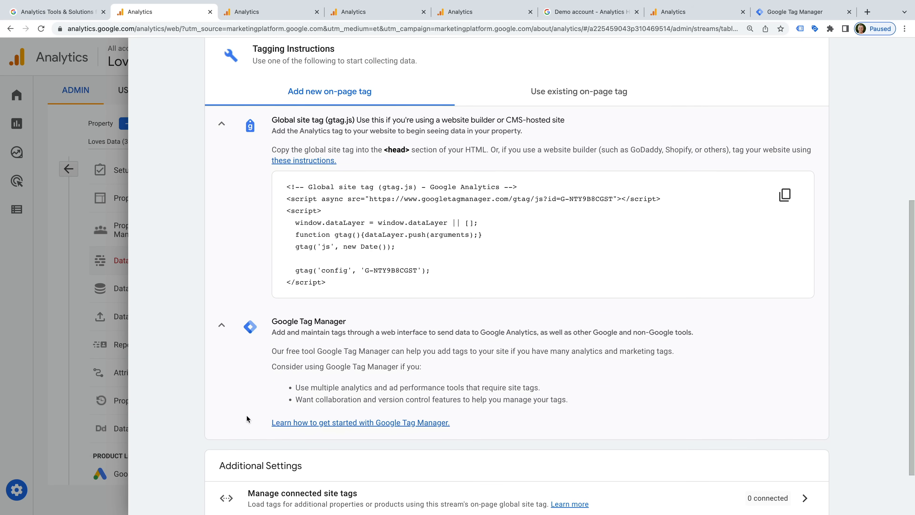
scroll(286, 370, "up", 2)
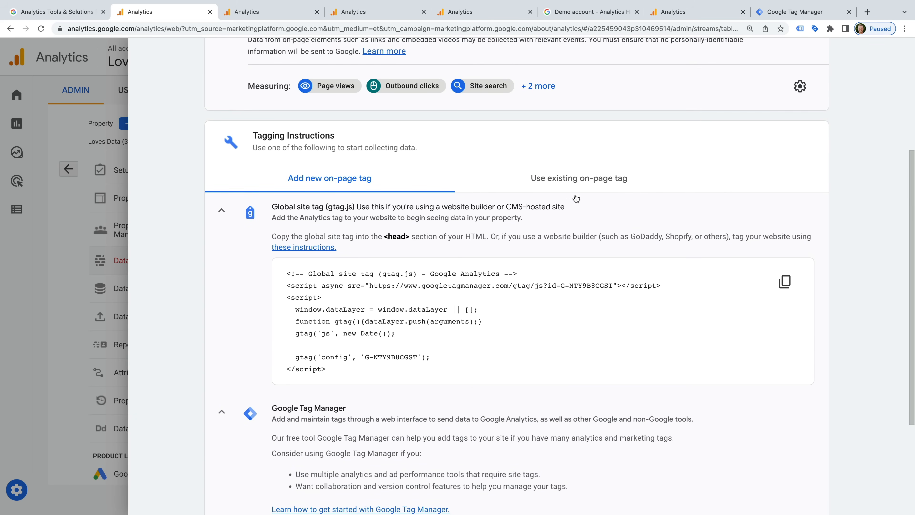
Review the tagging instructions for using an existing on-page tag, for both Google Analytics and Google Tag Manager.
left_click(583, 187)
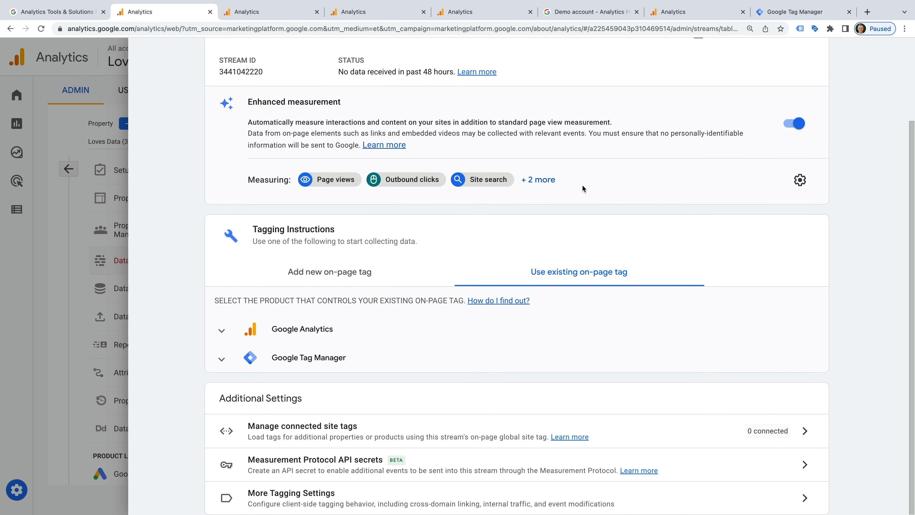
left_click(348, 339)
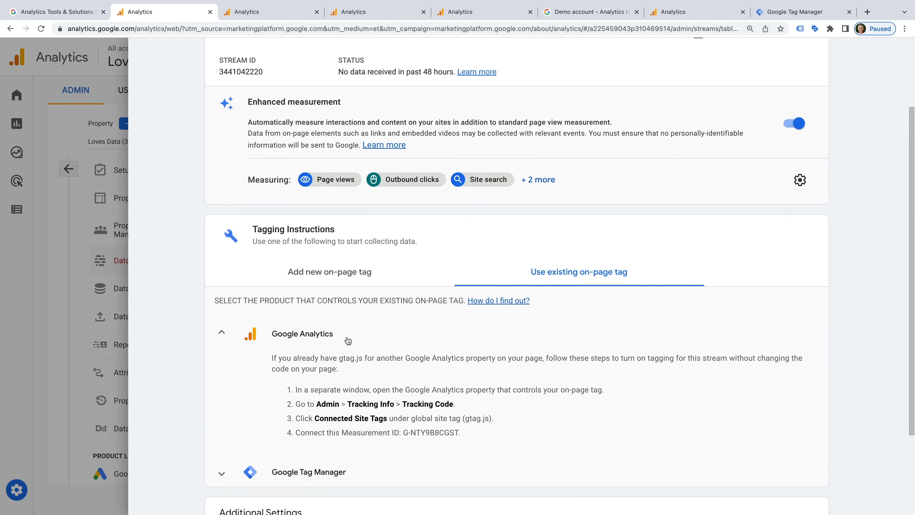
scroll(483, 349, "down", 2)
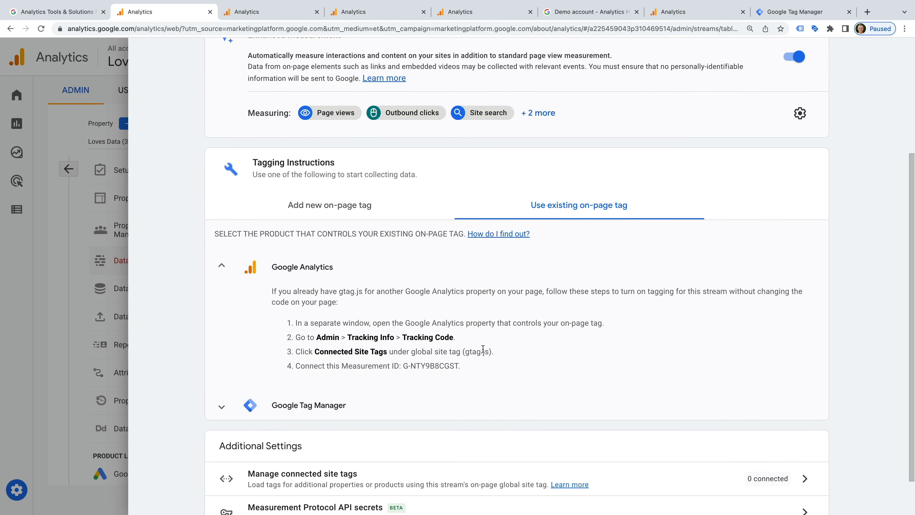
left_click(464, 404)
scroll(475, 389, "down", 2)
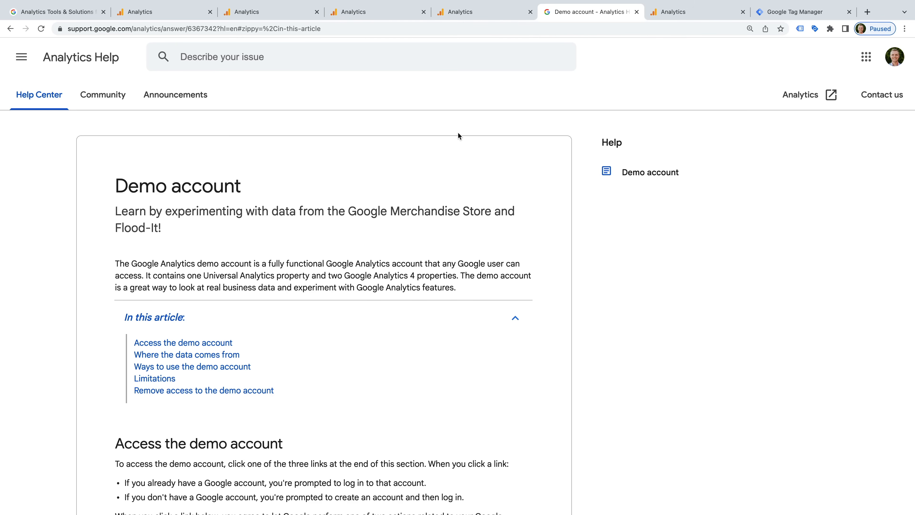
Open the Google Analytics 4 Google Merchandise Store property from the Demo account help article and check the demo account's list of properties.
scroll(457, 151, "down", 6)
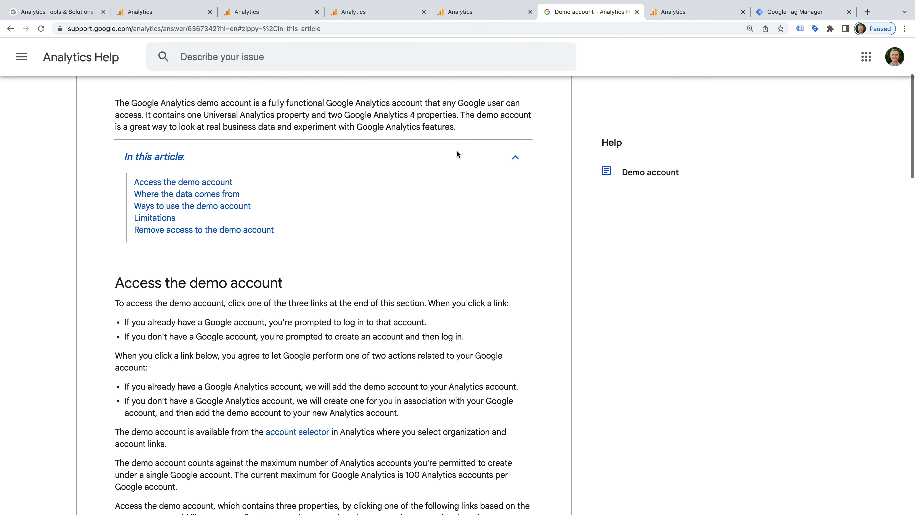
scroll(457, 154, "down", 4)
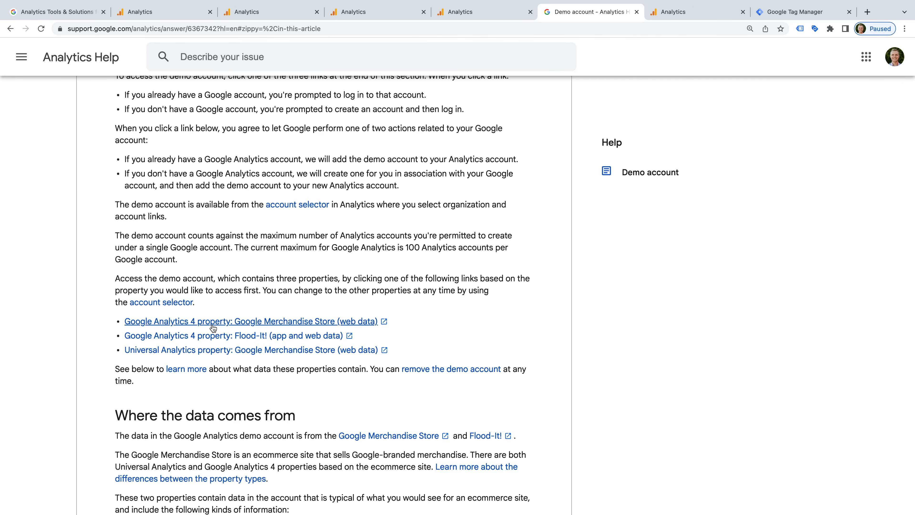
left_click(206, 322)
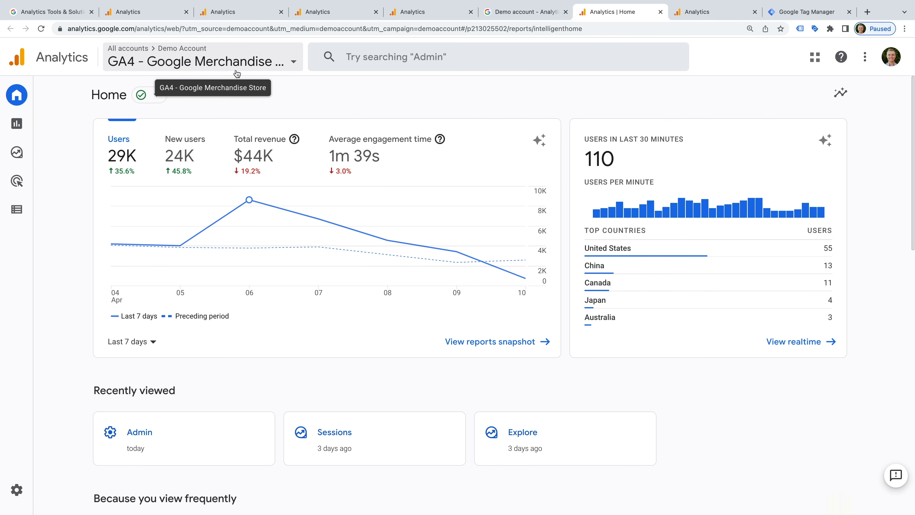
left_click(236, 63)
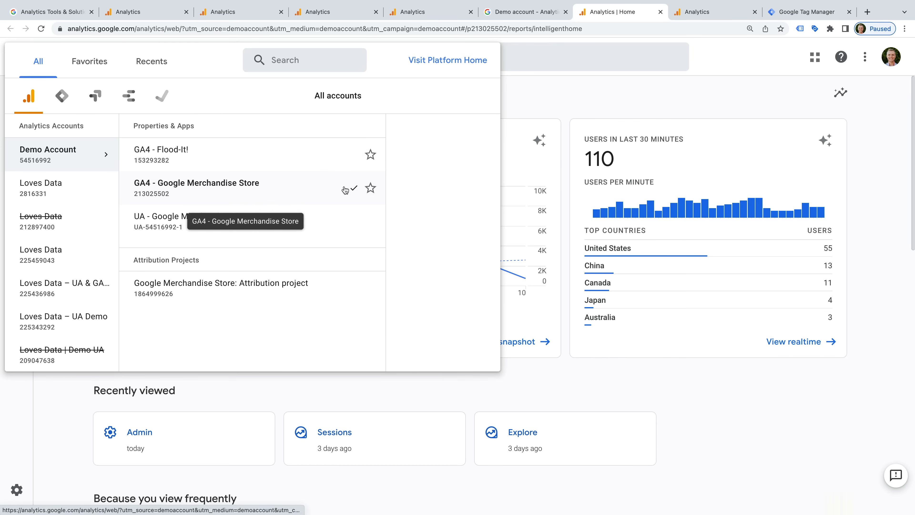
left_click(544, 100)
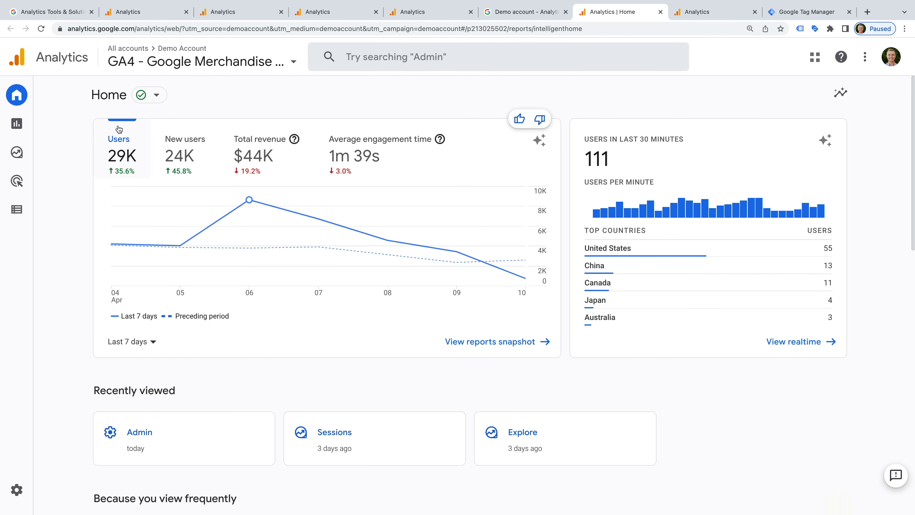
Set the date range of the Home page's users and revenue overview card to Last 28 days.
mouse_move(21, 98)
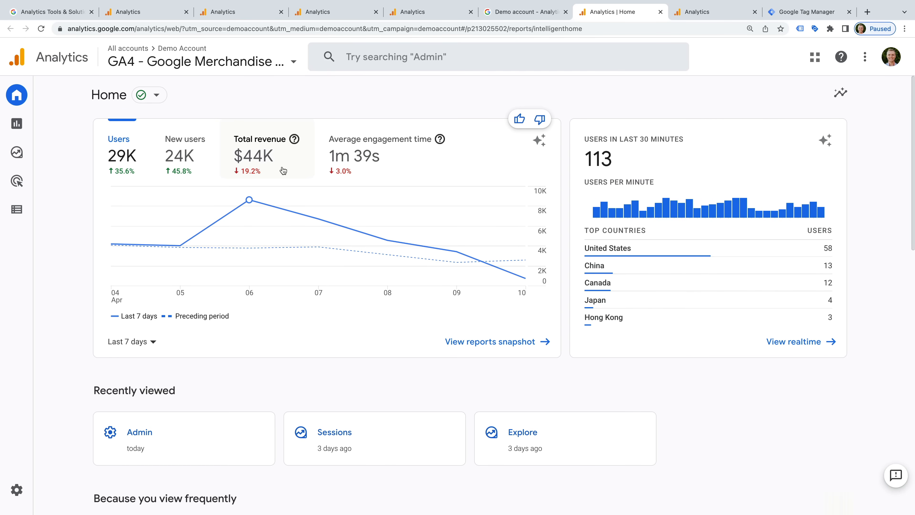
left_click(140, 342)
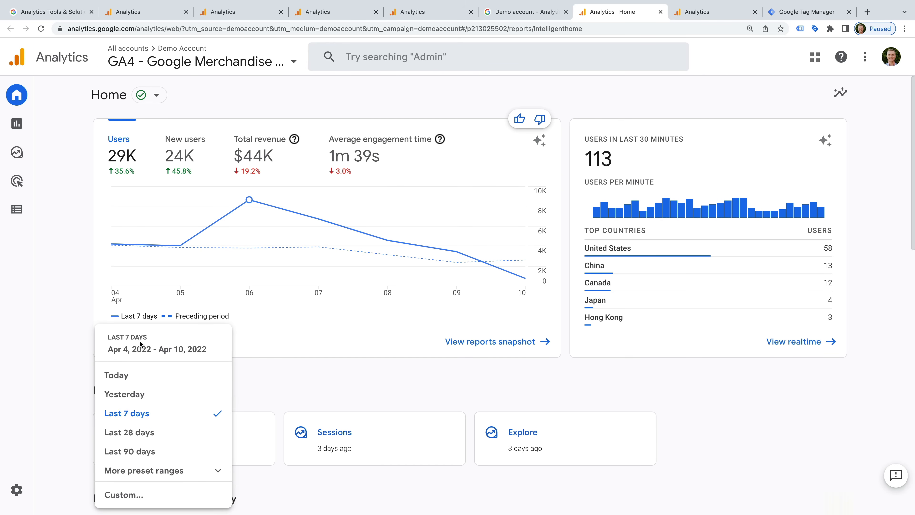
left_click(184, 435)
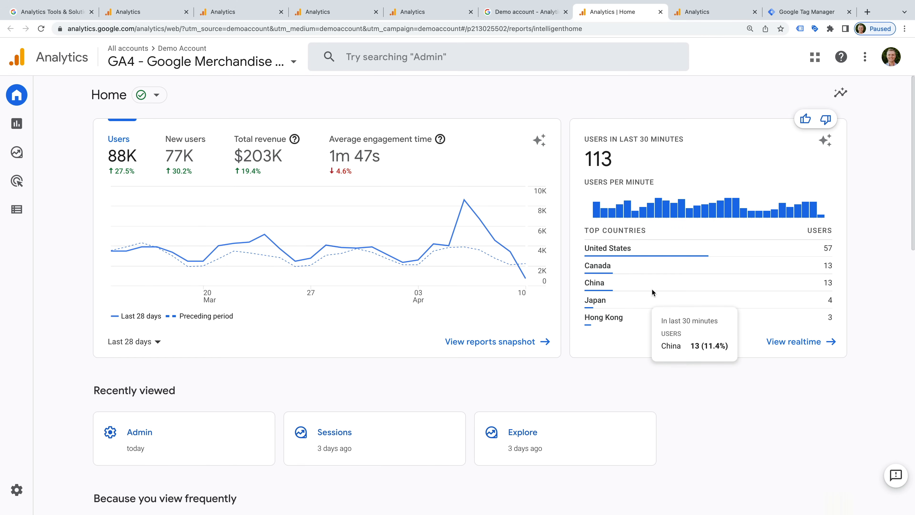
Examine the Home page's recently viewed items, frequently viewed cards and Insights cards.
scroll(650, 361, "down", 3)
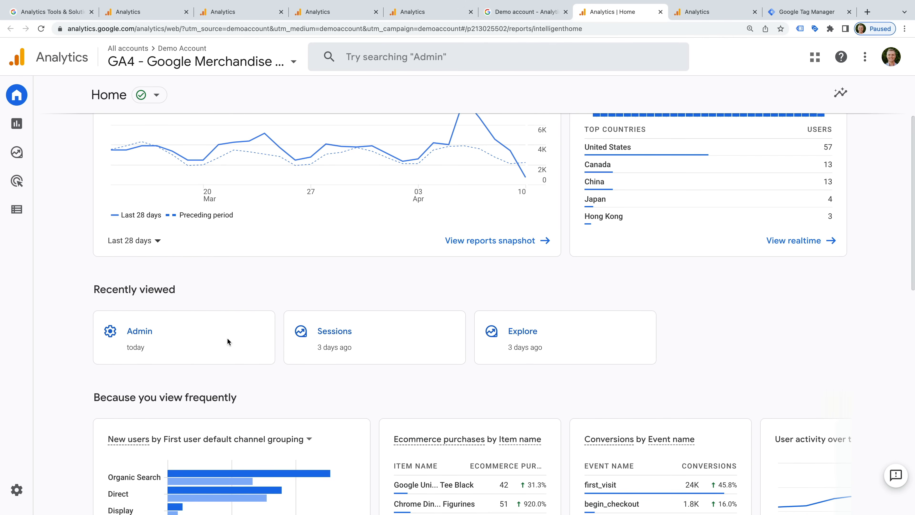
scroll(453, 367, "down", 8)
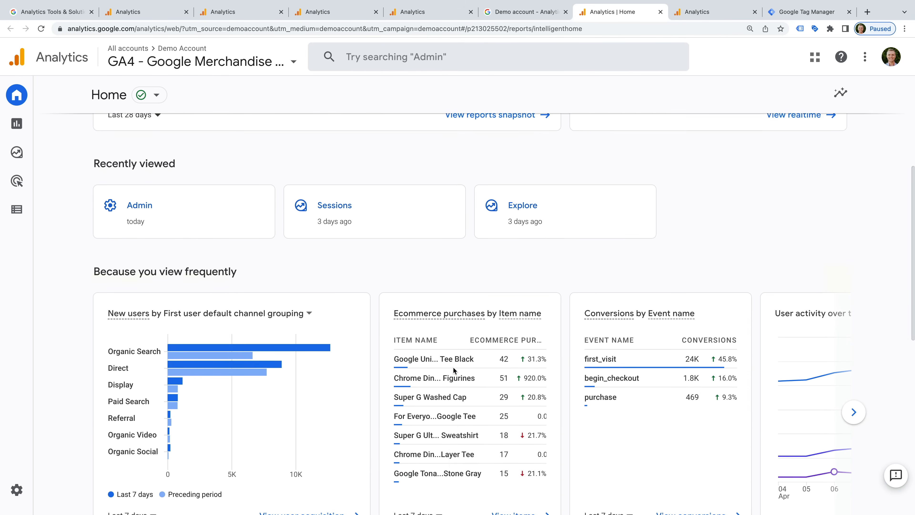
scroll(453, 367, "down", 4)
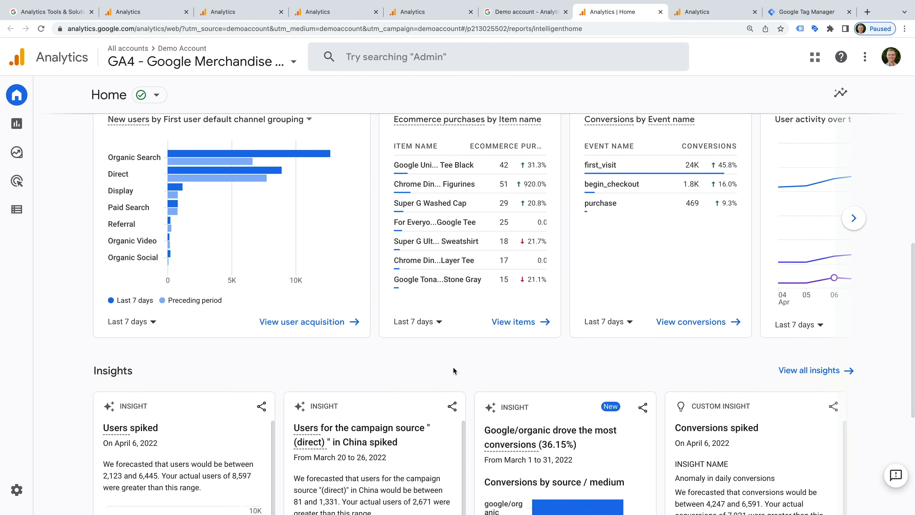
scroll(464, 337, "down", 4)
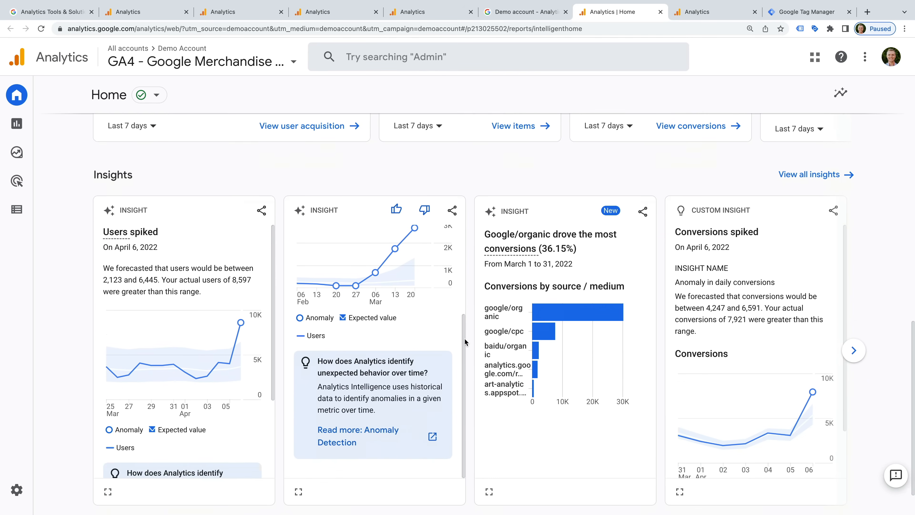
mouse_move(240, 279)
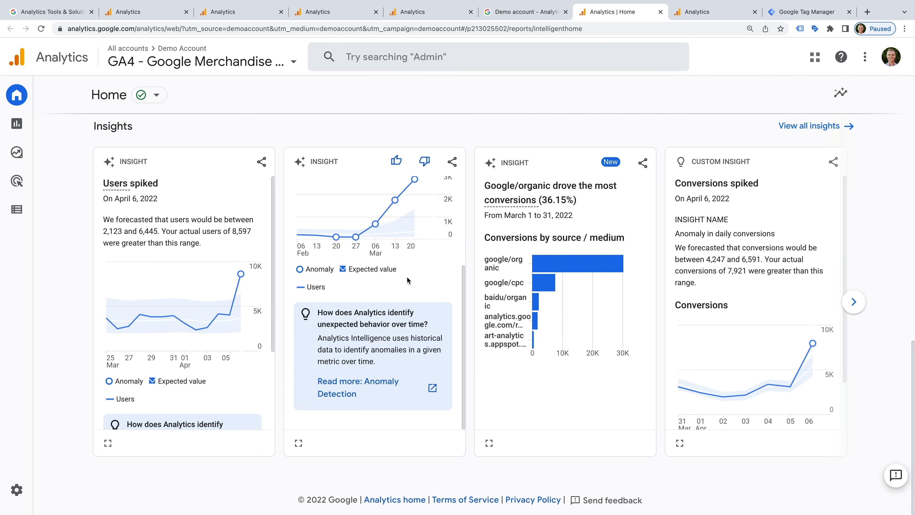
scroll(429, 296, "up", 3)
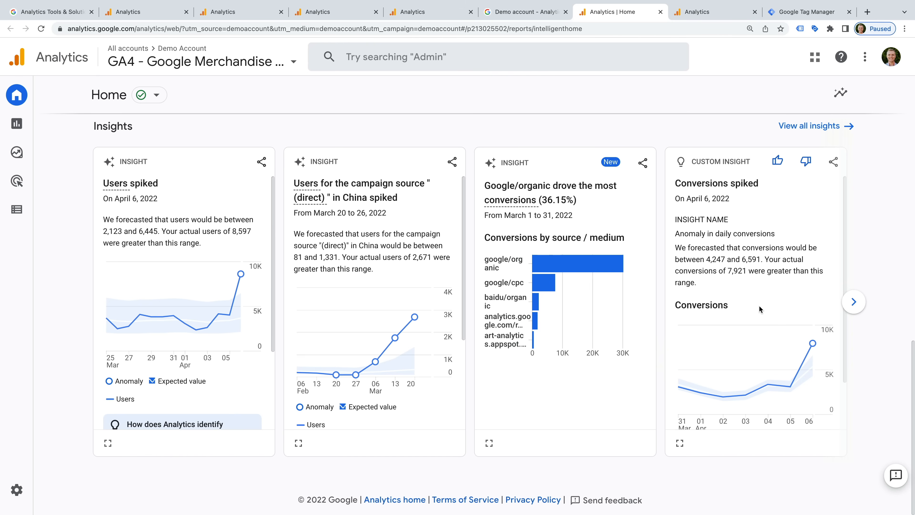
Open the Reports snapshot and examine its users overview, insights, new user channel and top campaign cards.
left_click(15, 125)
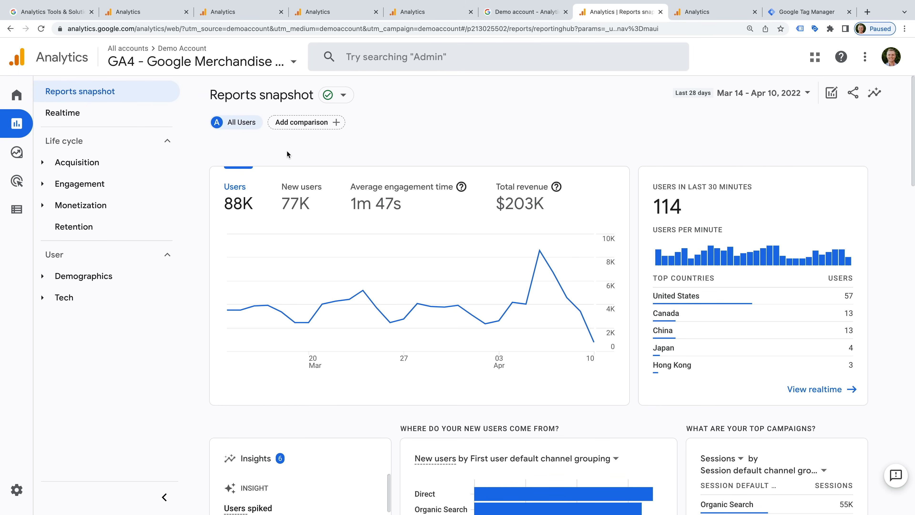
scroll(287, 150, "down", 1)
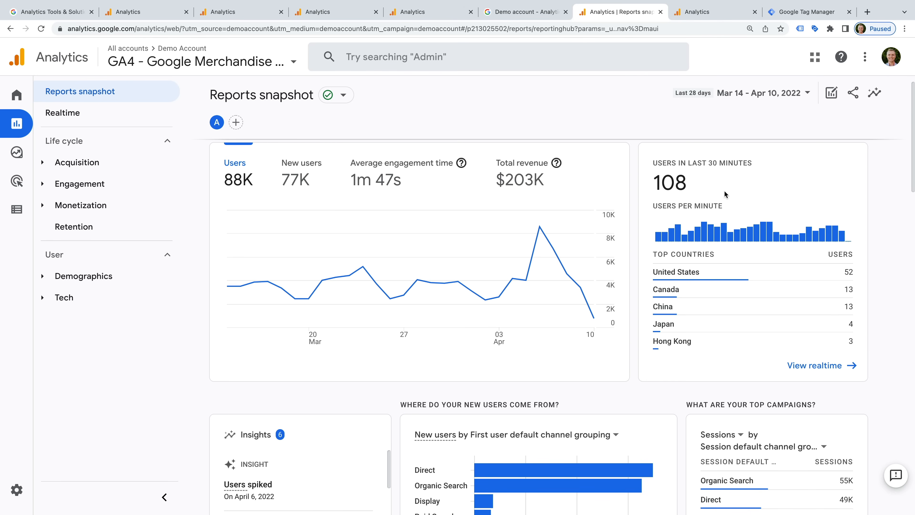
scroll(651, 331, "down", 5)
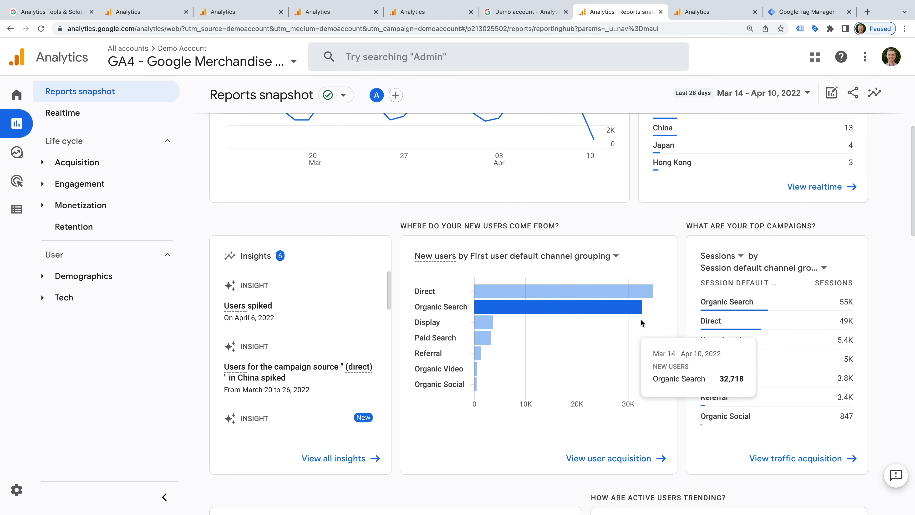
scroll(297, 346, "down", 4)
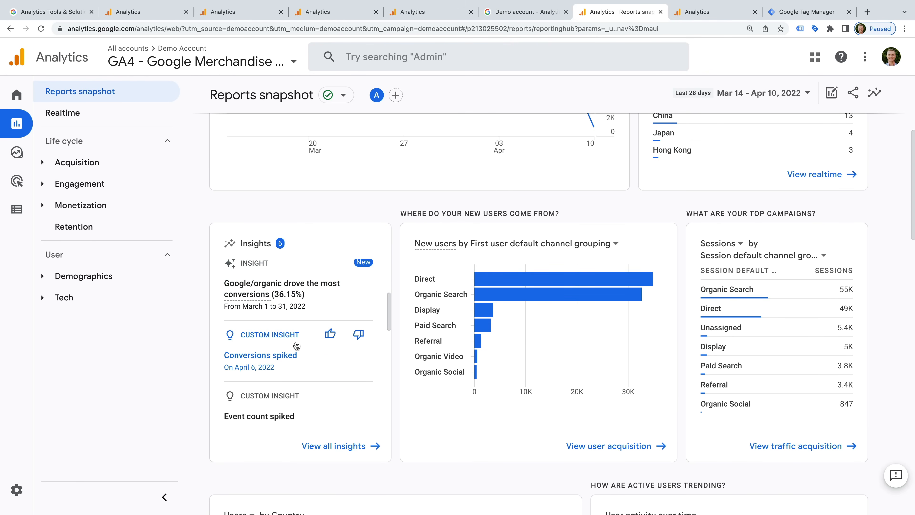
scroll(297, 345, "down", 3)
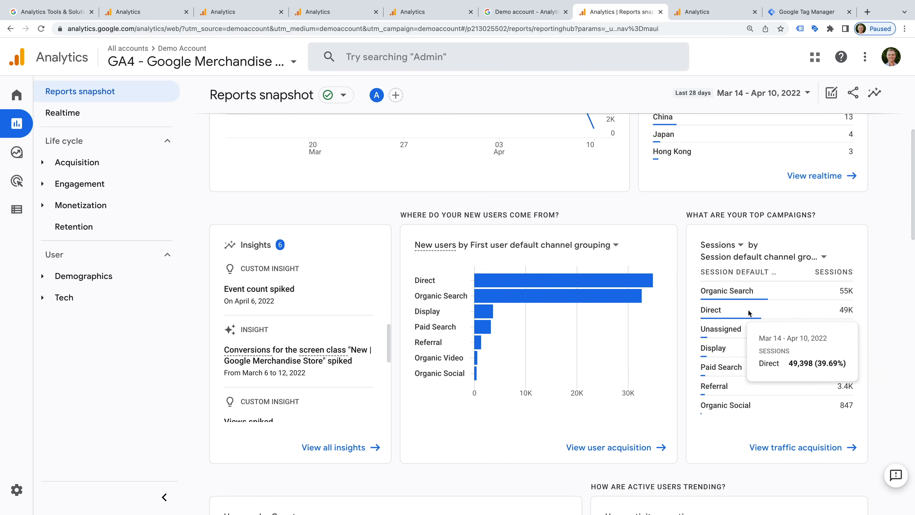
Examine the snapshot's cards for country, user activity, cohort retention, page views, top events, conversions and top selling products.
scroll(680, 373, "down", 2)
scroll(681, 374, "down", 6)
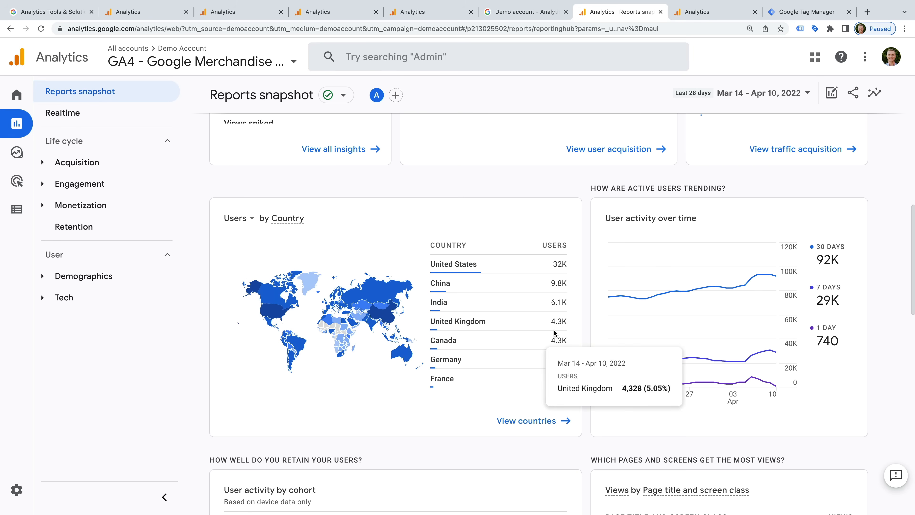
mouse_move(659, 341)
scroll(660, 337, "down", 7)
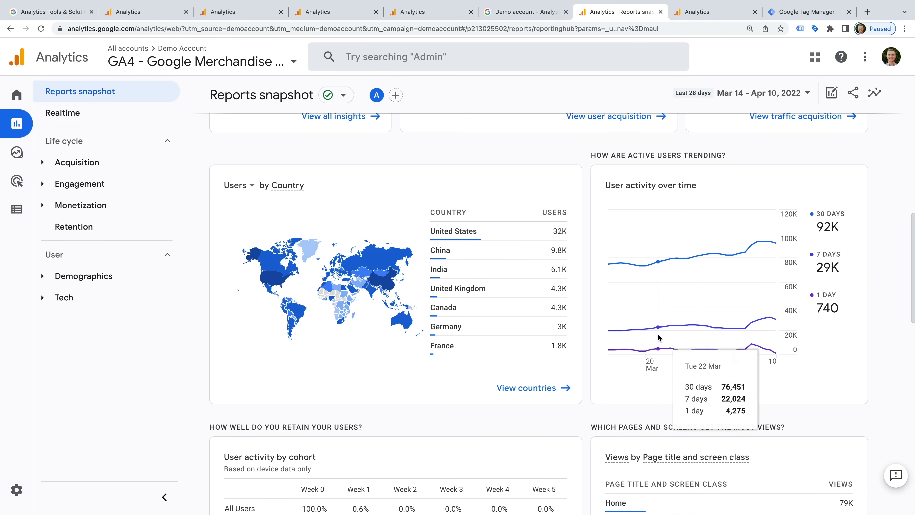
scroll(609, 345, "down", 1)
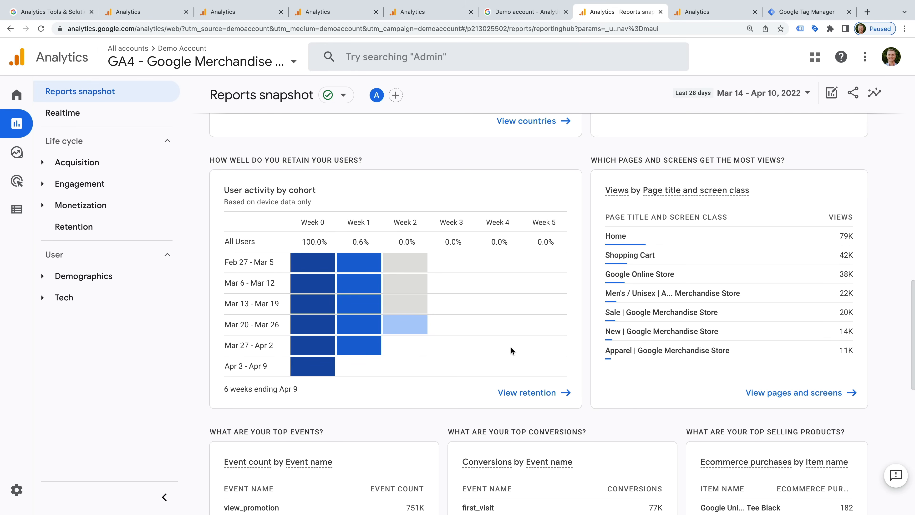
mouse_move(745, 254)
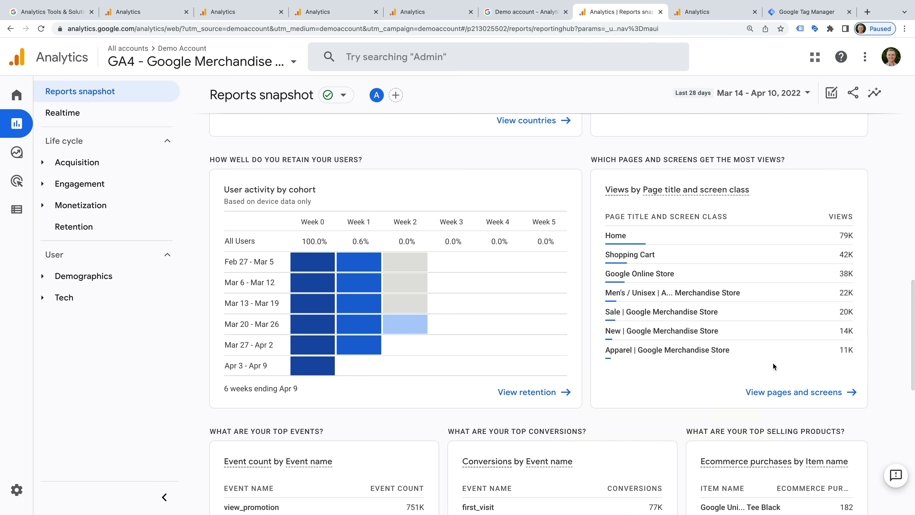
scroll(773, 362, "down", 6)
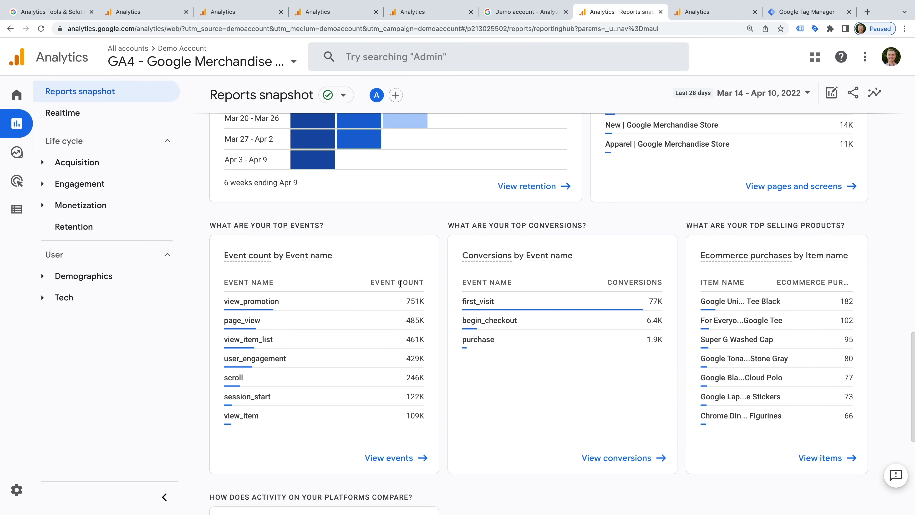
Open the Realtime report and examine the users in the last 30 minutes, device categories and user location map.
left_click(80, 114)
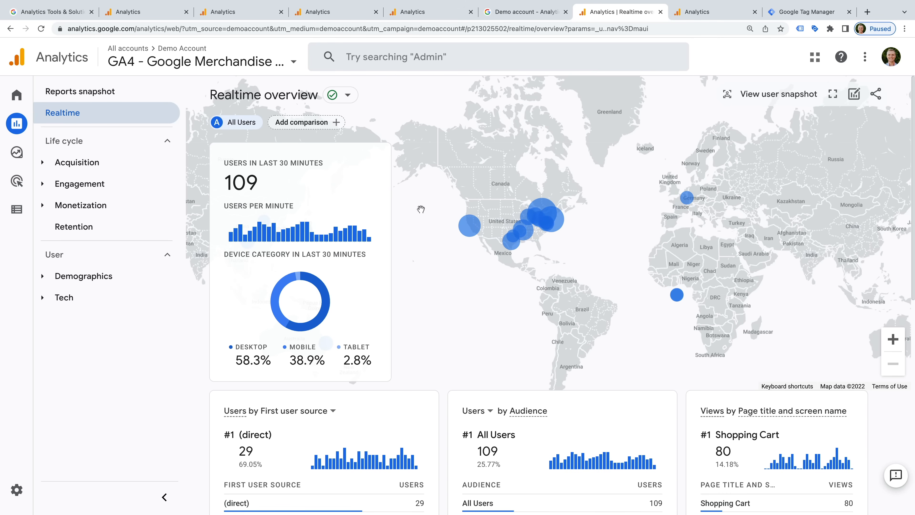
mouse_move(370, 241)
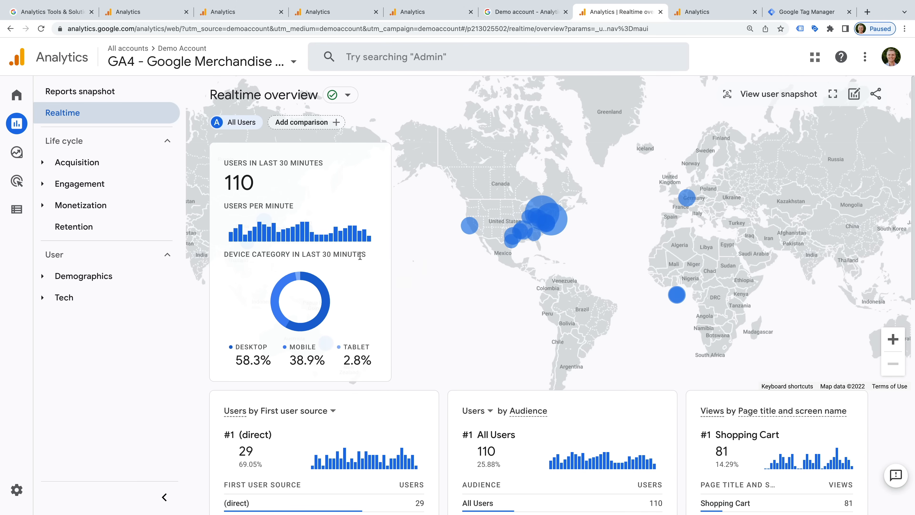
scroll(418, 270, "down", 2)
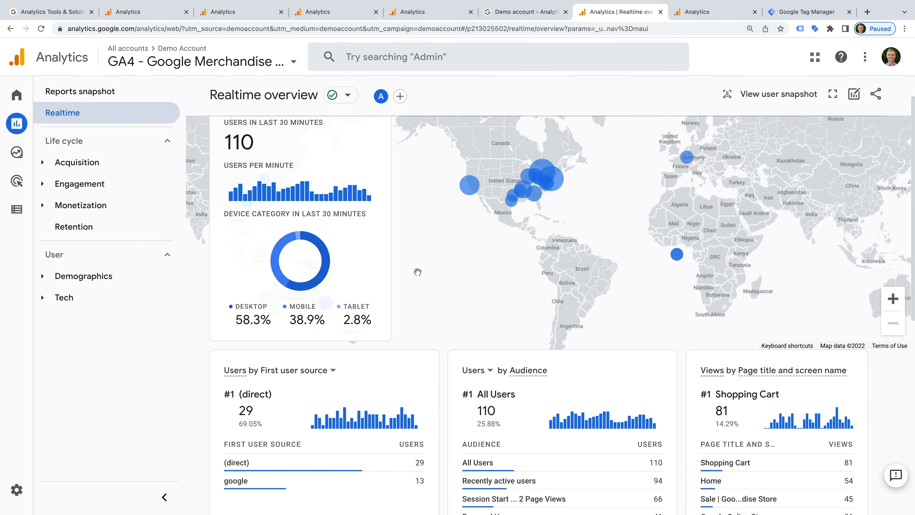
scroll(418, 272, "down", 4)
scroll(417, 271, "up", 5)
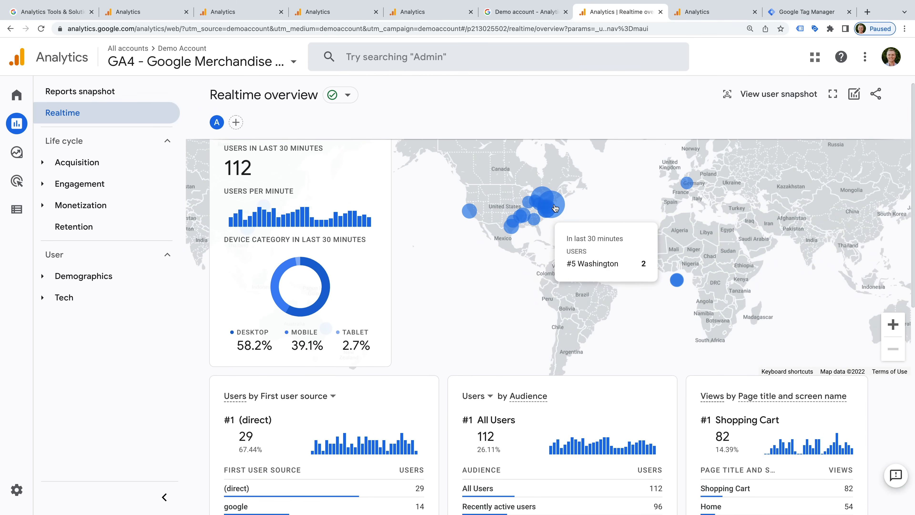
Examine the Realtime cards for users by first user source, users by audience, and views by page title and screen name.
scroll(448, 272, "down", 8)
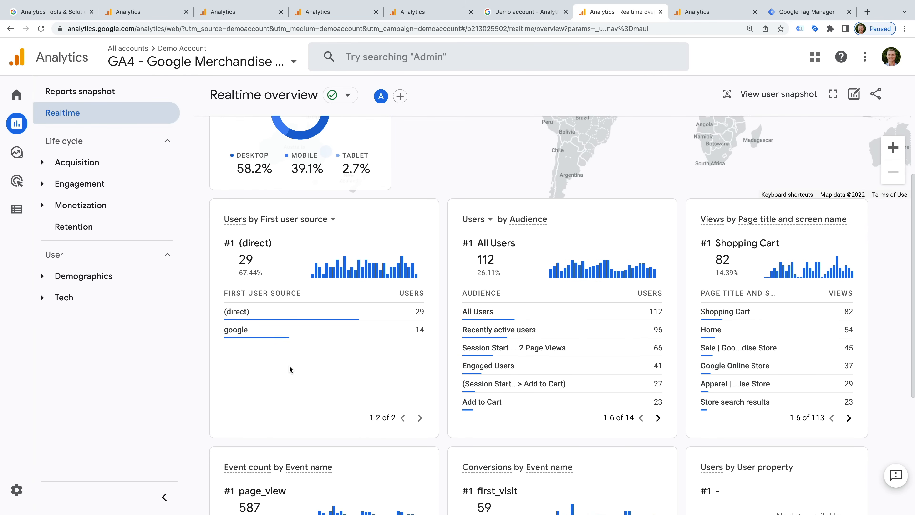
mouse_move(268, 328)
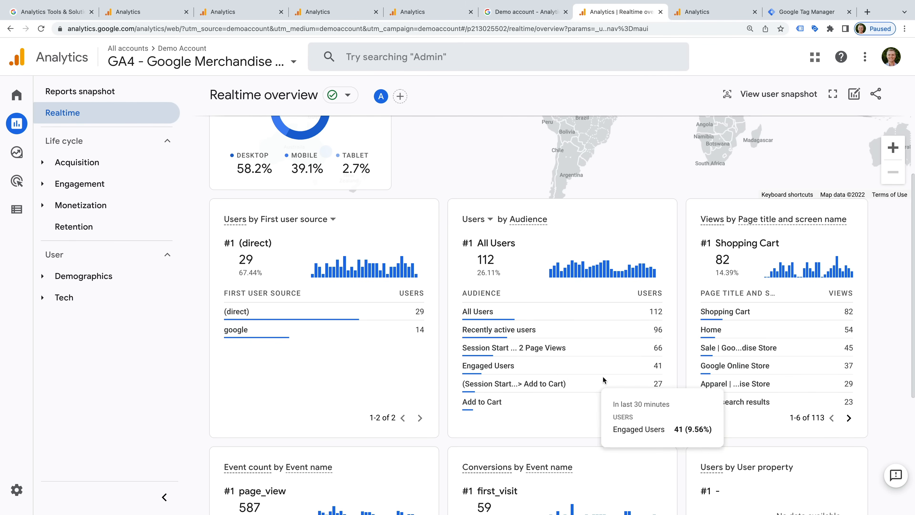
mouse_move(590, 315)
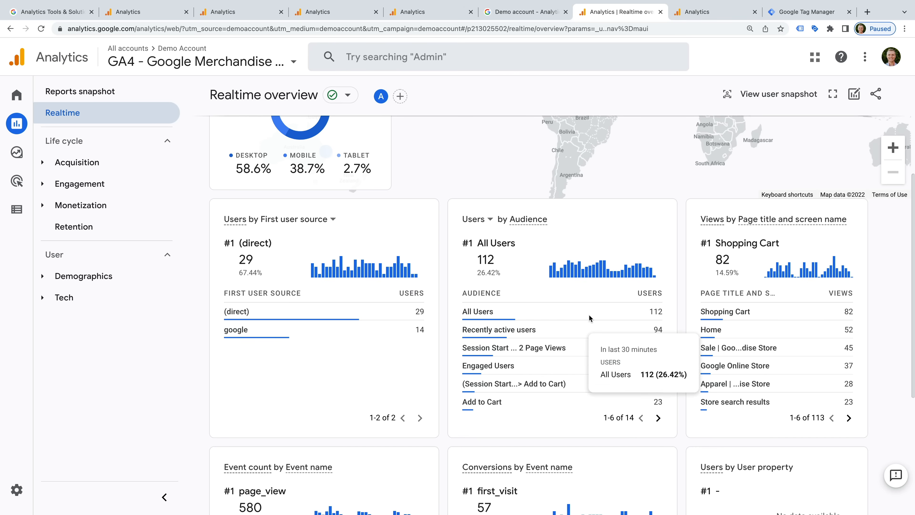
mouse_move(751, 317)
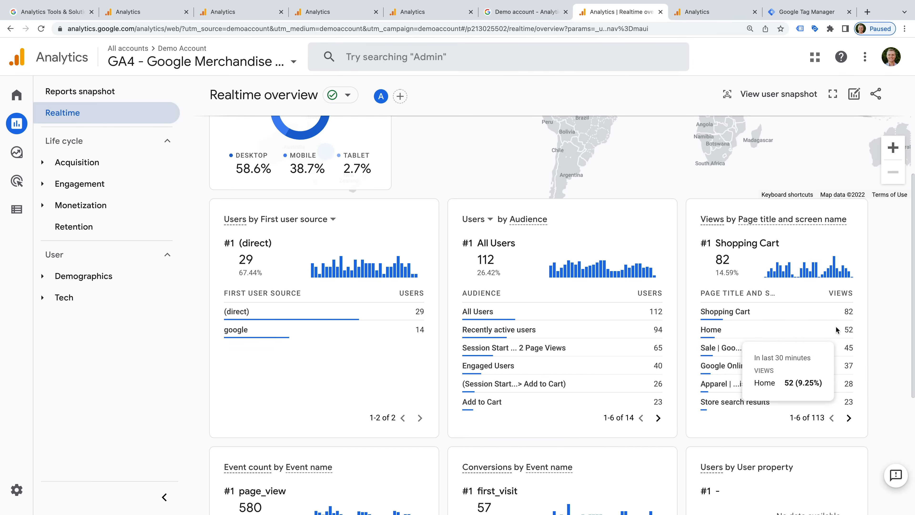
mouse_move(838, 384)
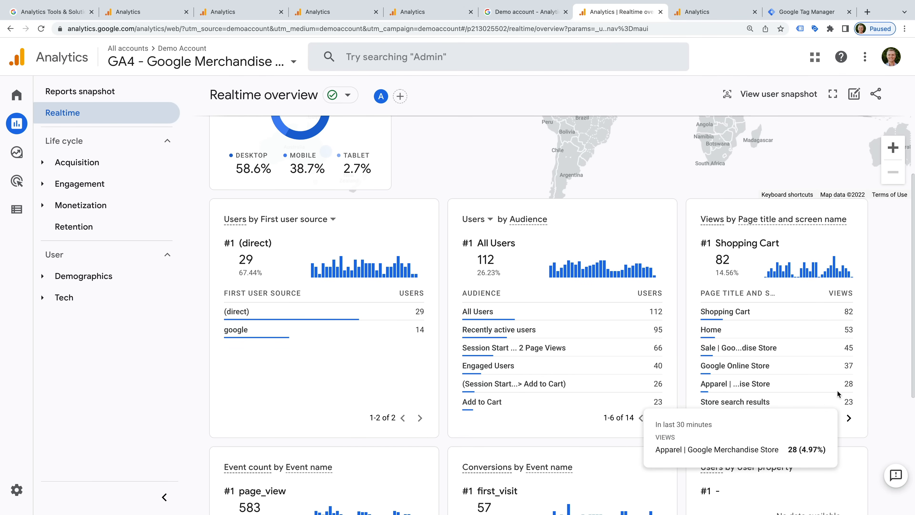
Examine the Realtime cards for event count by event name and conversions by event name.
scroll(838, 393, "down", 3)
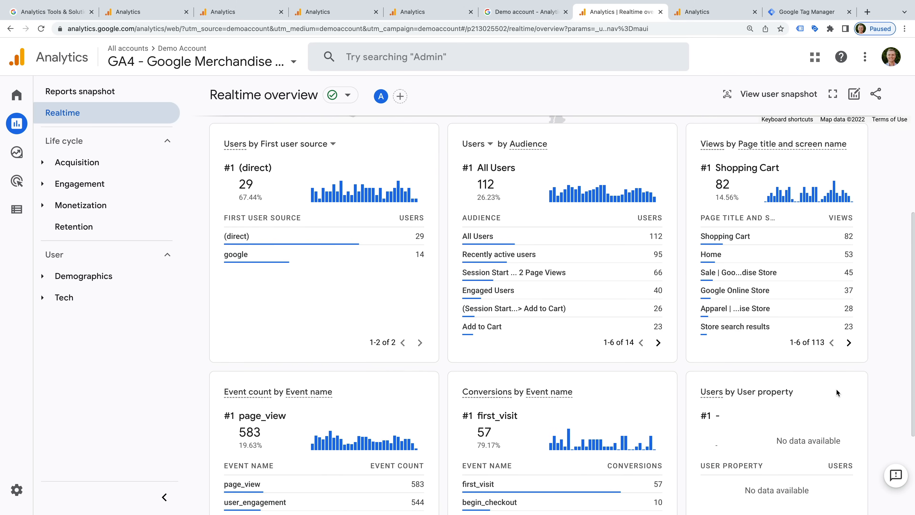
scroll(832, 385, "down", 3)
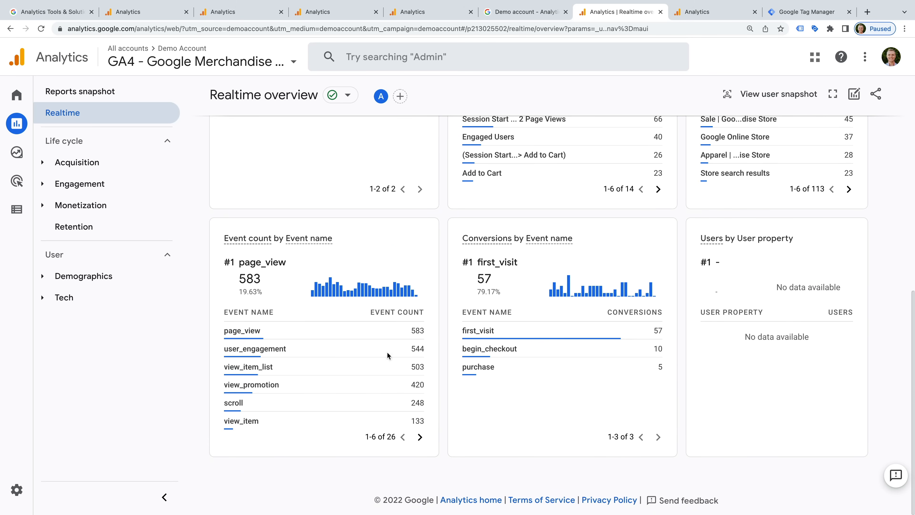
mouse_move(319, 333)
mouse_move(332, 406)
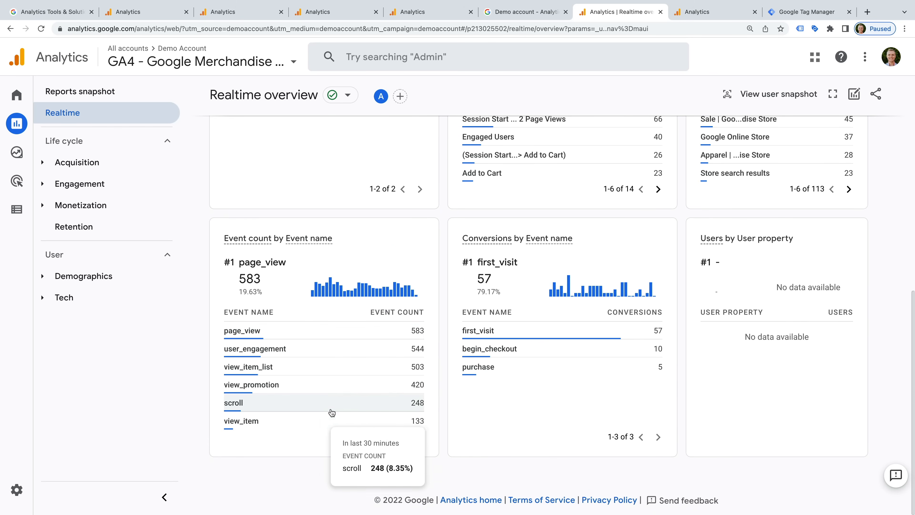
mouse_move(364, 333)
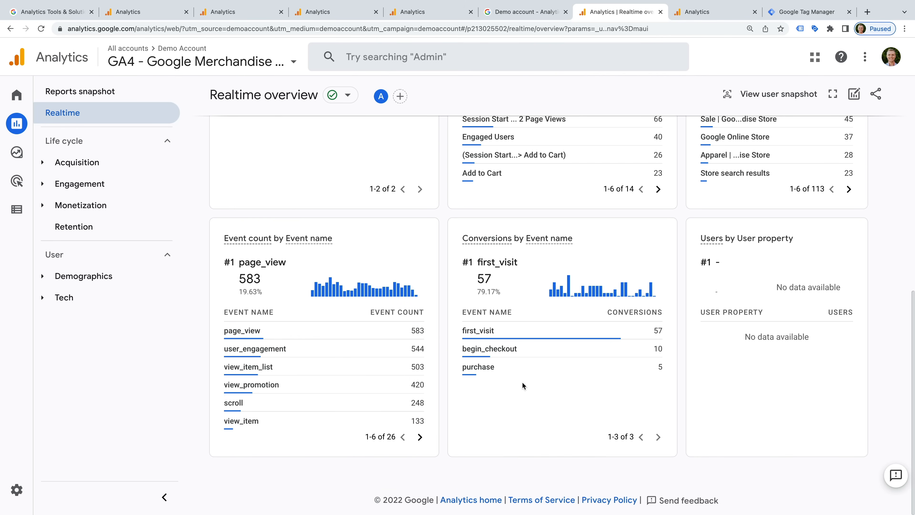
mouse_move(549, 366)
Open the user snapshot from the Realtime report and look through the user's timeline of events.
scroll(775, 251, "up", 10)
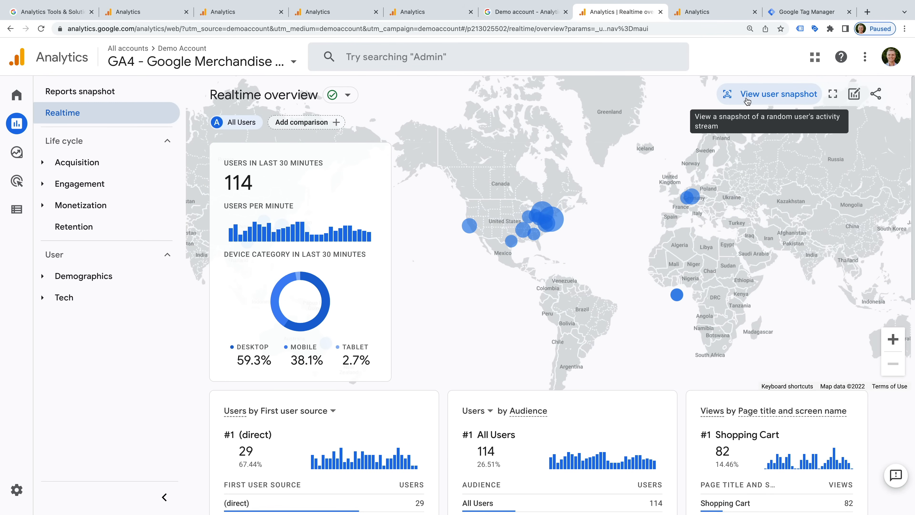
left_click(747, 101)
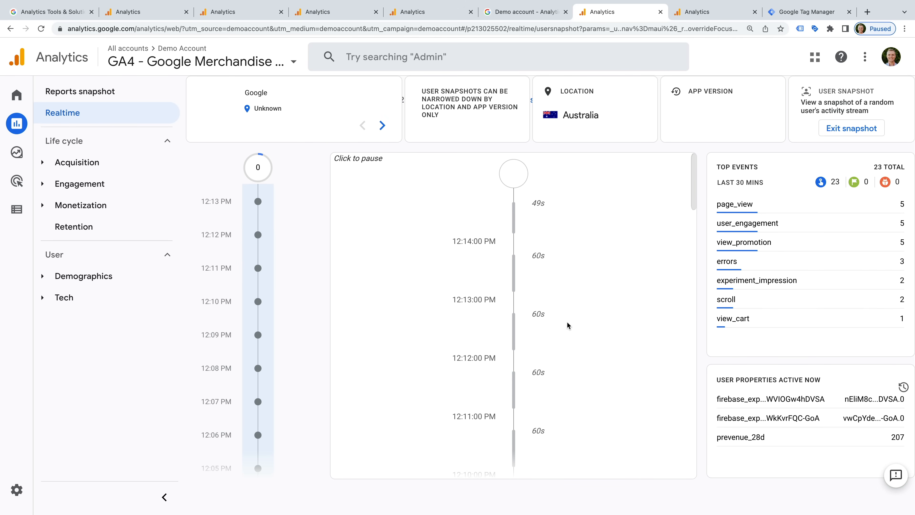
scroll(566, 320, "down", 3)
scroll(566, 320, "down", 10)
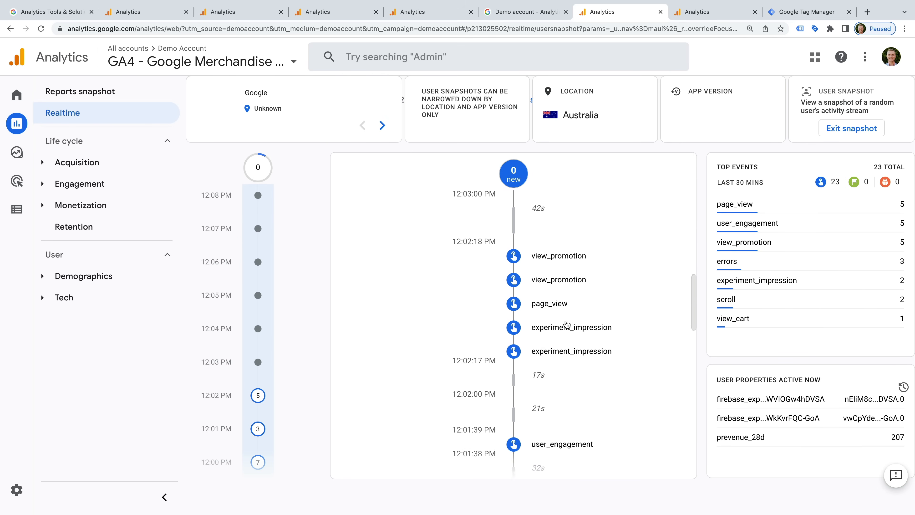
scroll(566, 320, "down", 5)
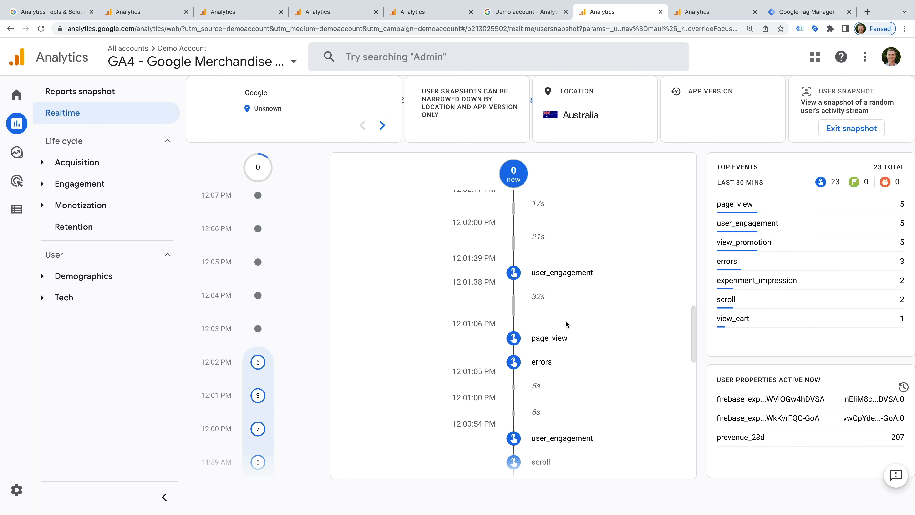
scroll(566, 324, "down", 2)
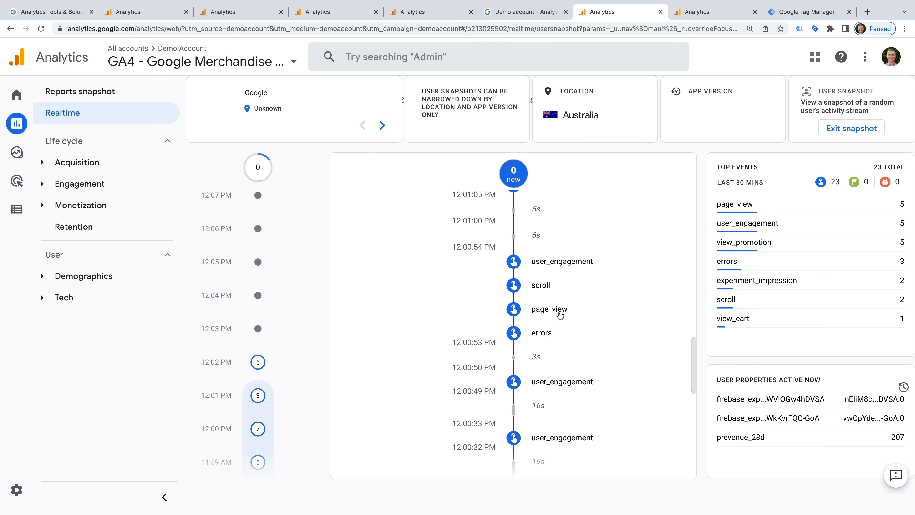
Open the page_view event's parameters in the timeline and inspect the value of page_location.
left_click(549, 309)
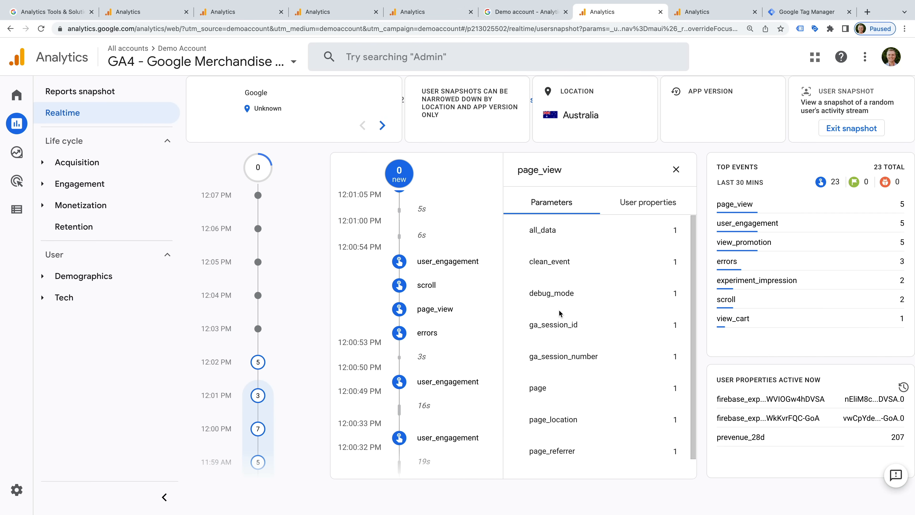
scroll(619, 320, "down", 1)
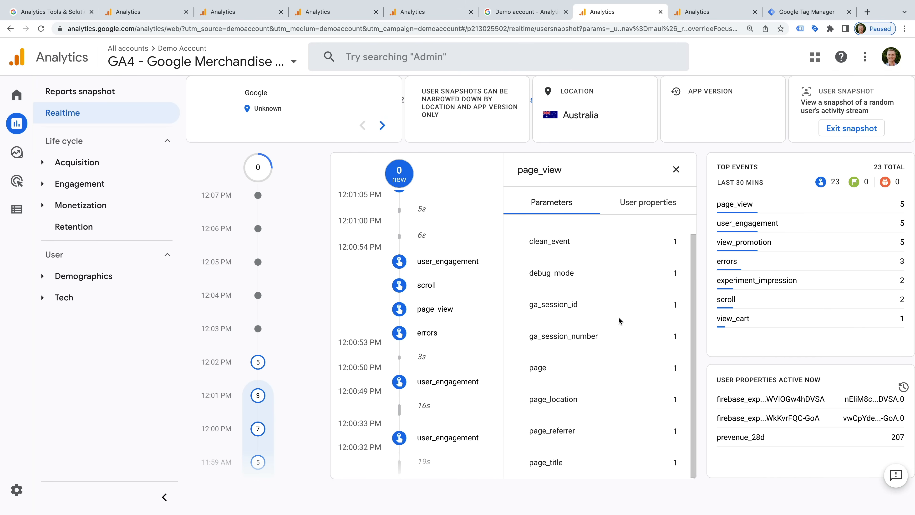
left_click(564, 399)
scroll(623, 389, "down", 1)
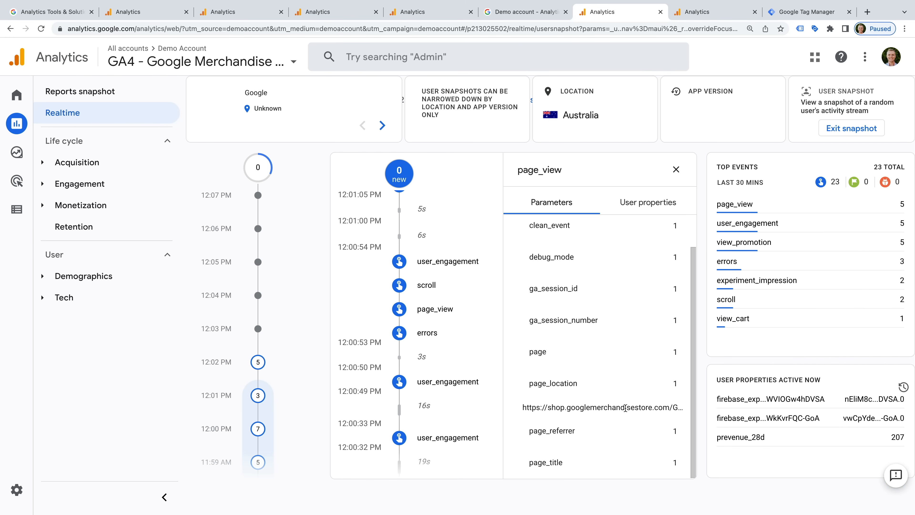
left_click(567, 382)
scroll(624, 340, "up", 2)
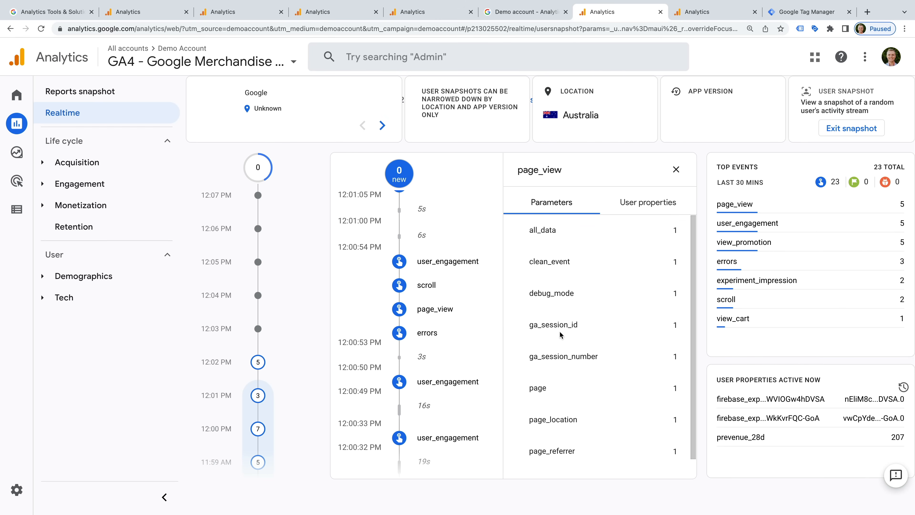
Open the scroll event above page_view in the timeline and look through its parameters.
left_click(426, 286)
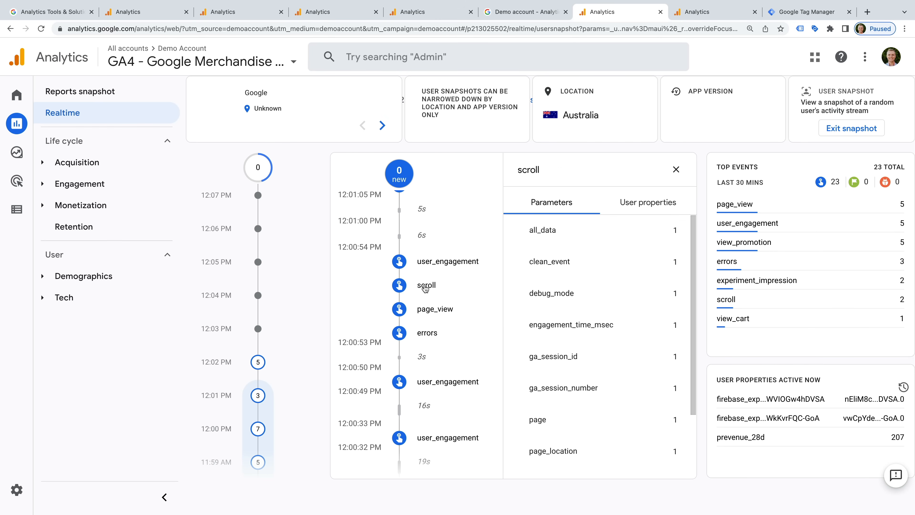
scroll(645, 320, "down", 2)
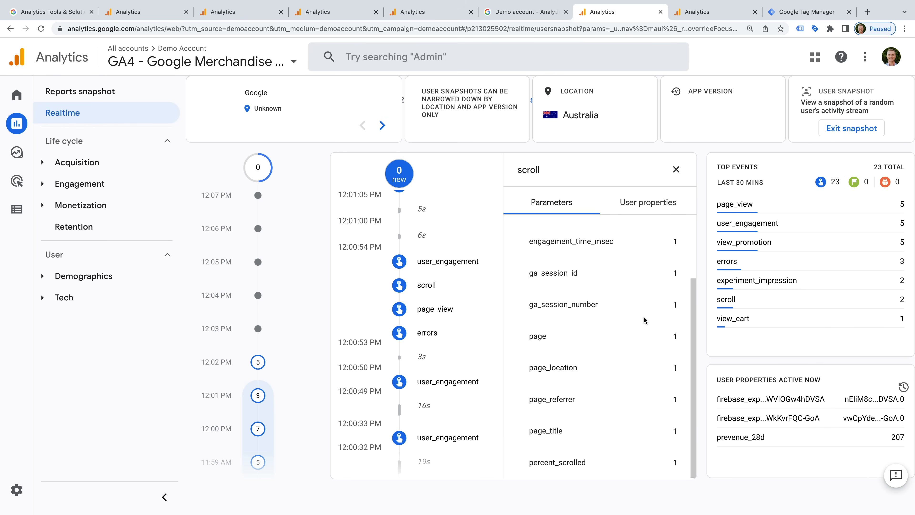
scroll(645, 320, "up", 2)
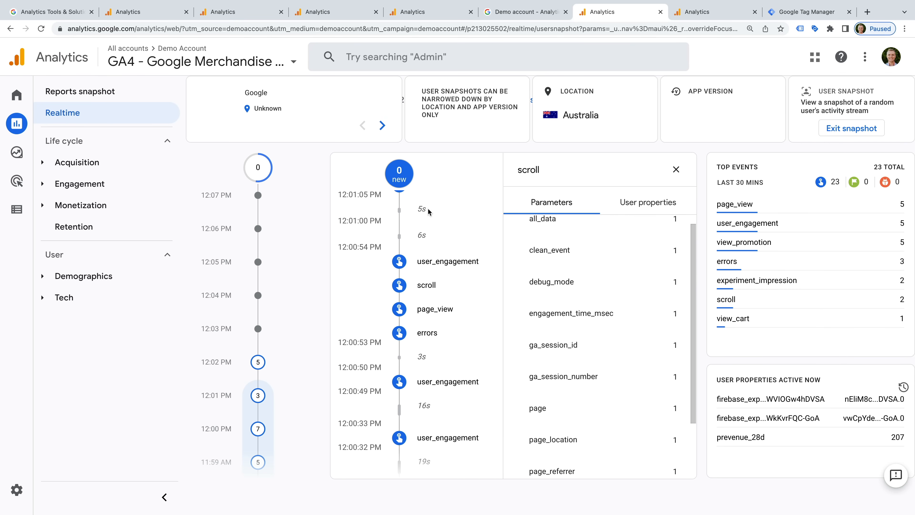
Advance to the next user's snapshot, inspect the parameters of its scroll event and close the event details.
left_click(382, 126)
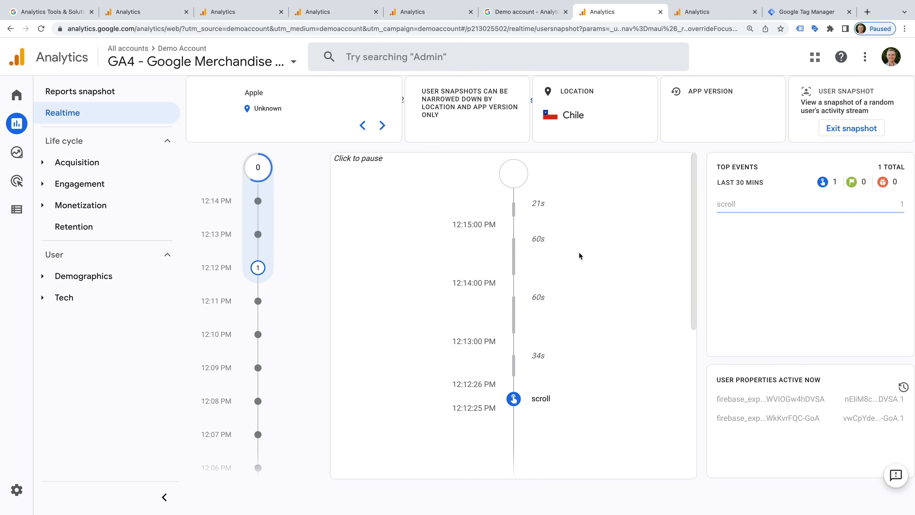
scroll(574, 253, "down", 3)
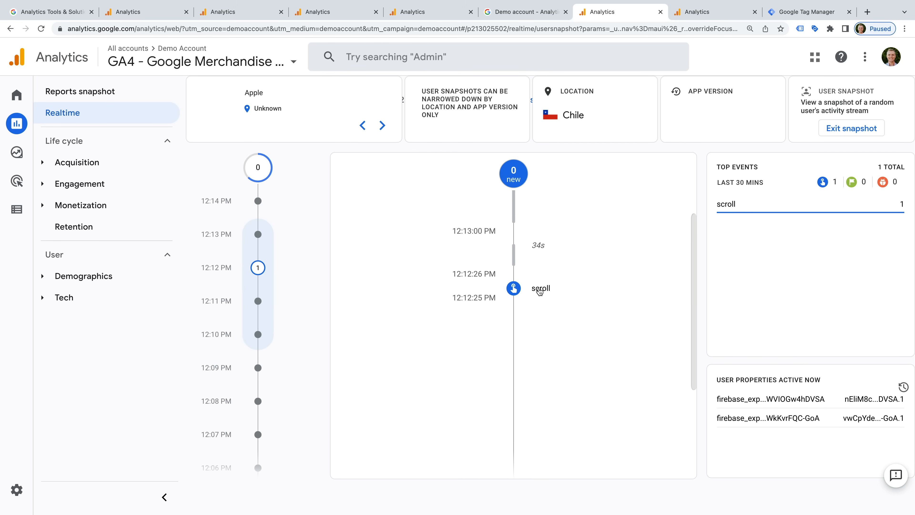
left_click(539, 291)
scroll(594, 290, "down", 2)
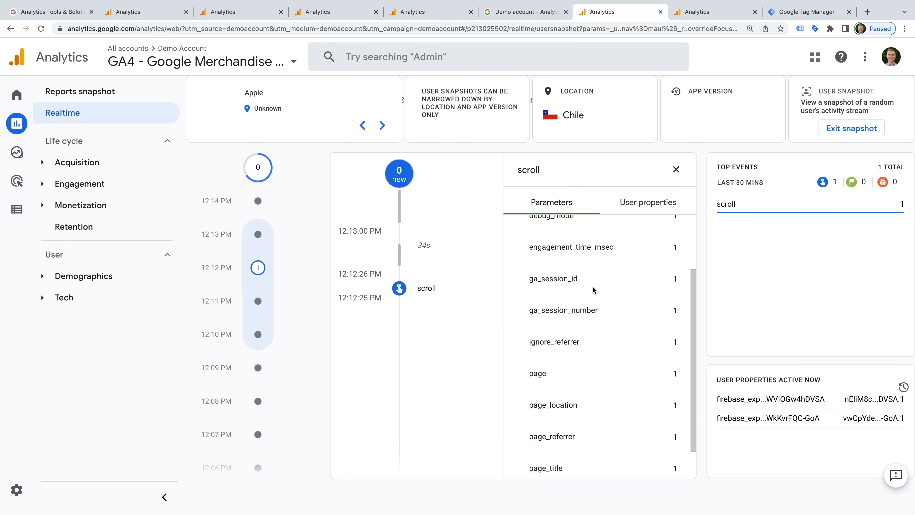
scroll(595, 290, "up", 2)
left_click(676, 170)
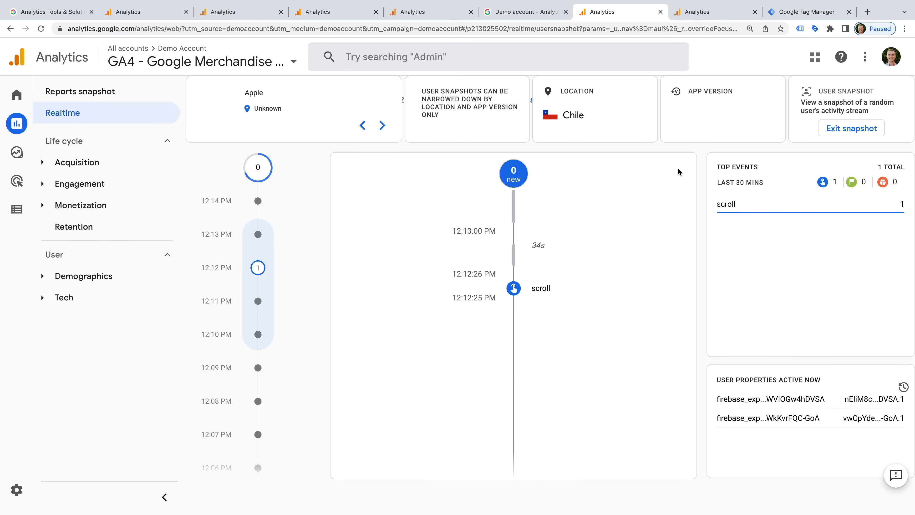
View one more user's snapshot and exit back to the Realtime overview.
left_click(382, 126)
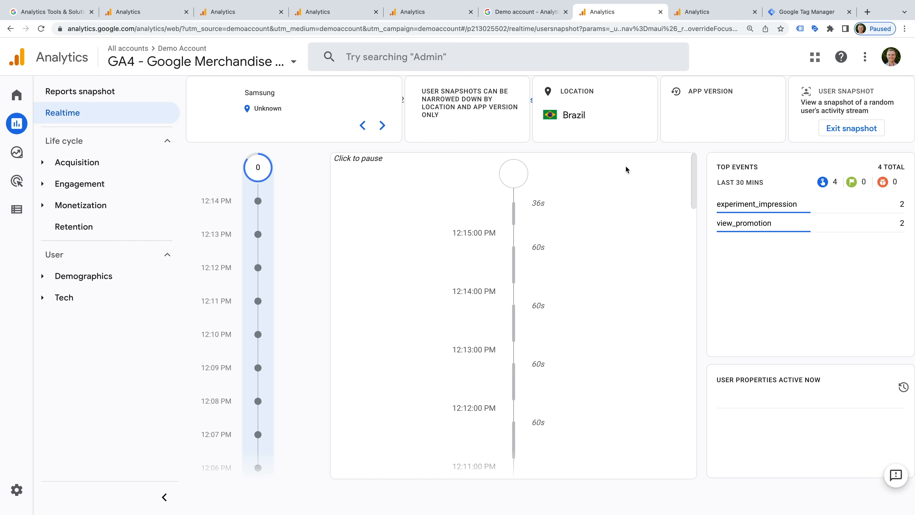
left_click(849, 135)
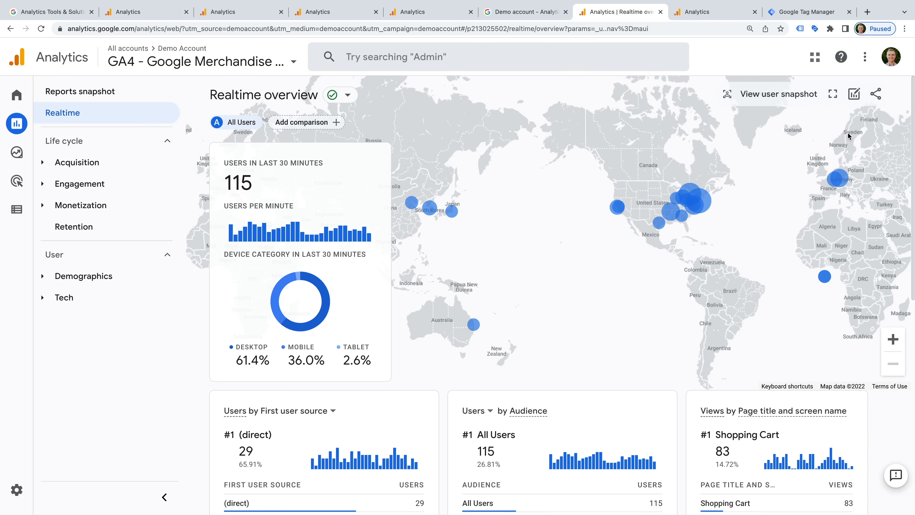
Open the Acquisition overview report and examine its cards for new users and sessions by medium and channel grouping.
left_click(144, 165)
left_click(151, 191)
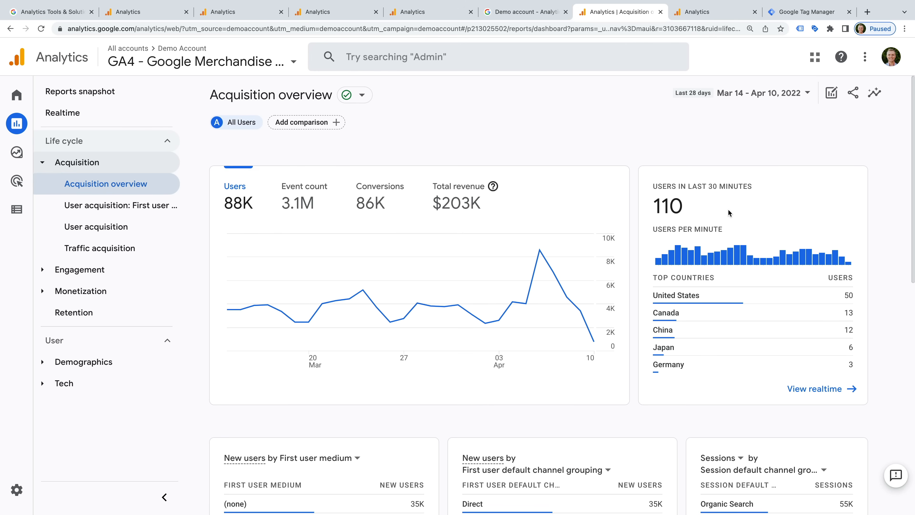
scroll(729, 216, "down", 6)
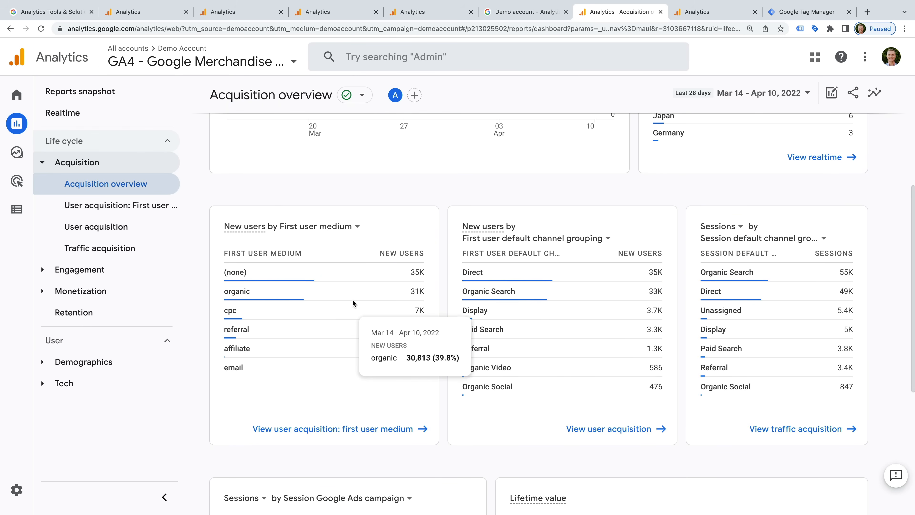
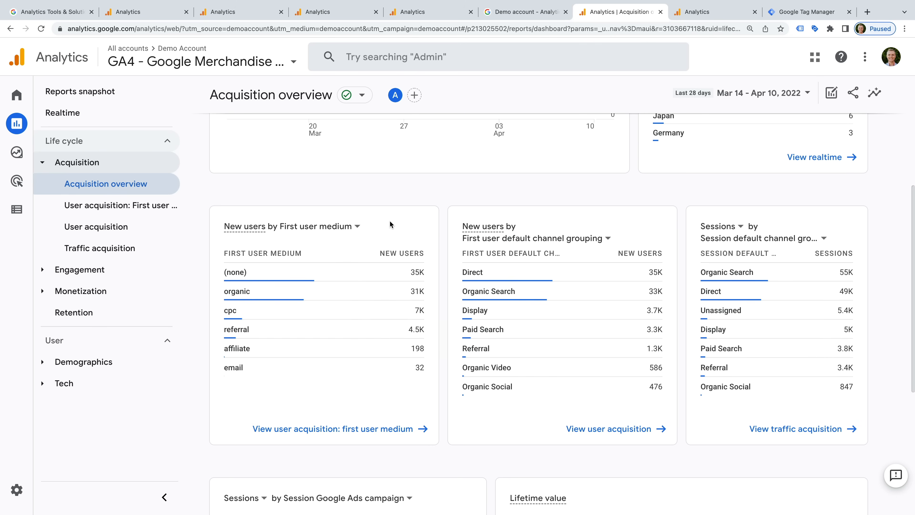
Break down the New users by First user medium card by First user source / medium and review the remaining cards.
left_click(352, 227)
left_click(353, 229)
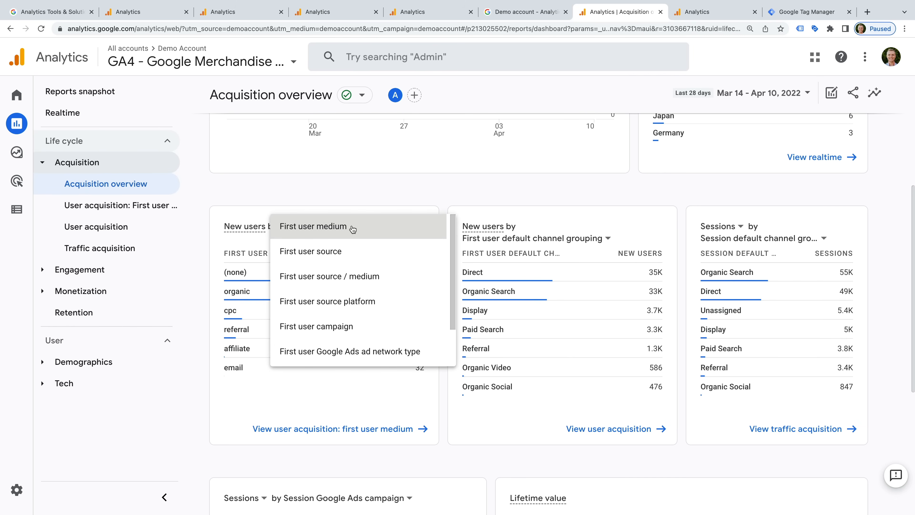
left_click(357, 278)
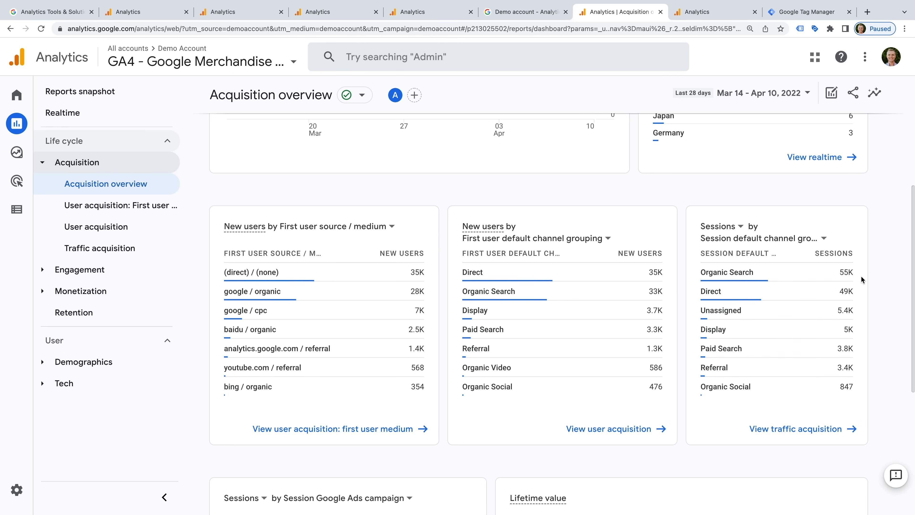
scroll(862, 308, "down", 7)
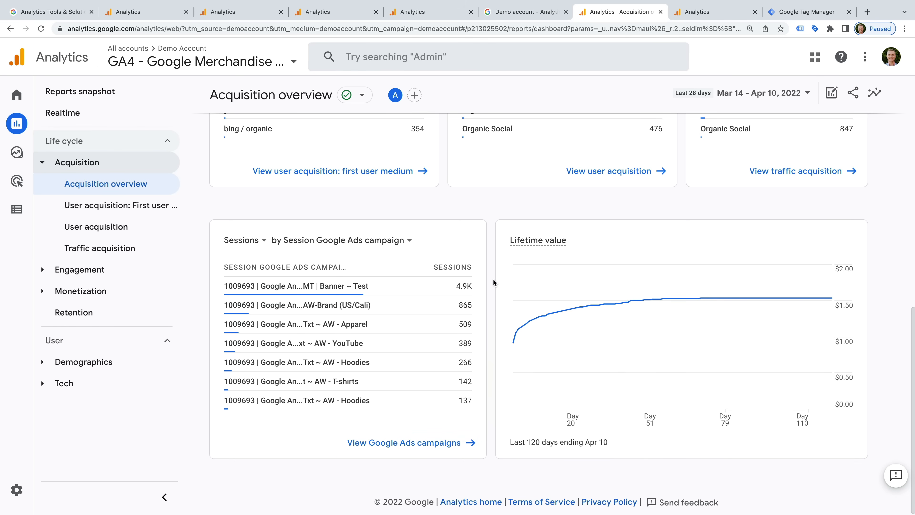
Set the report's date range to Last 90 days and compare it with the preceding period (match day of week).
scroll(493, 283, "up", 10)
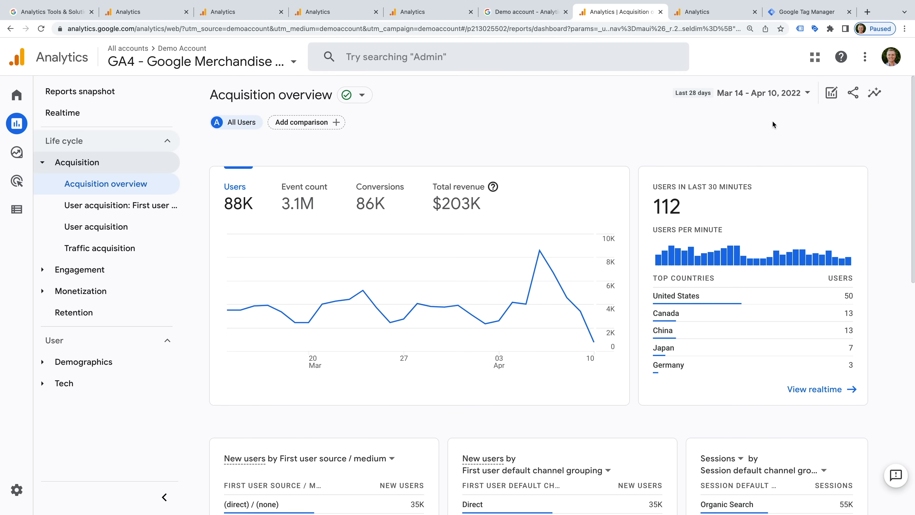
left_click(799, 93)
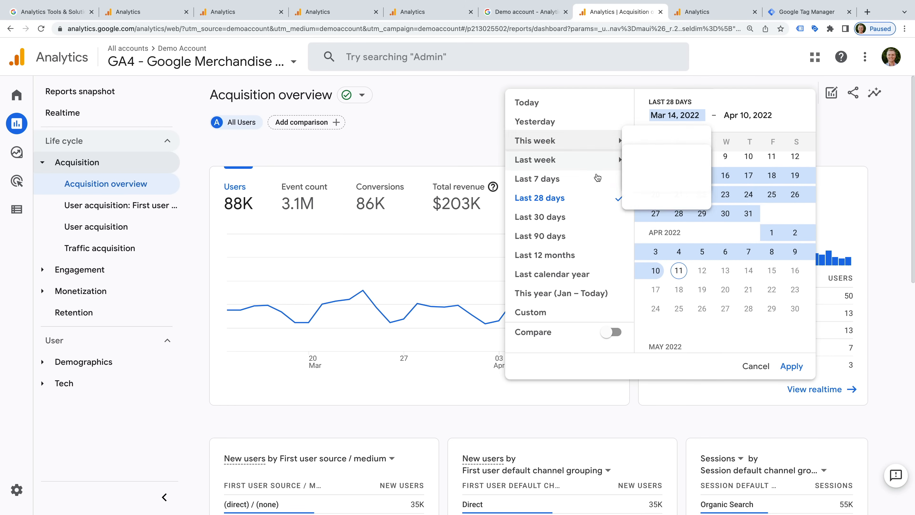
left_click(562, 237)
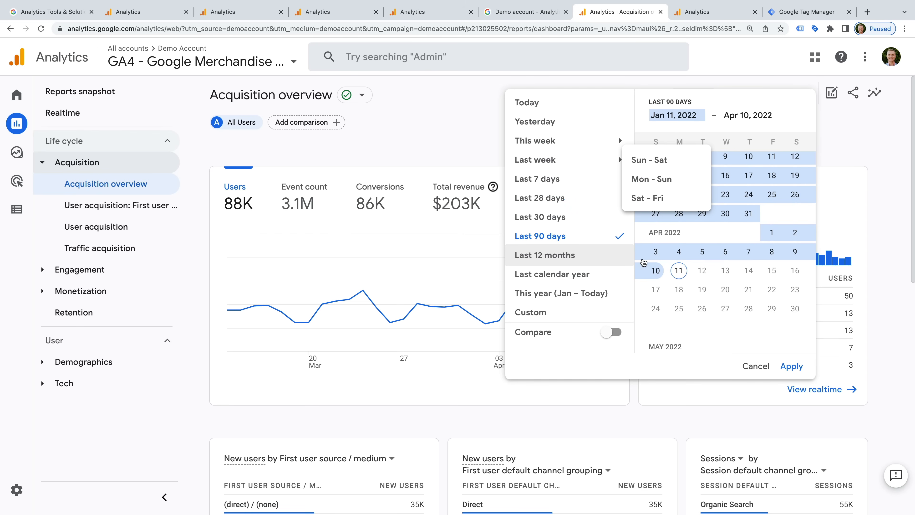
left_click(609, 333)
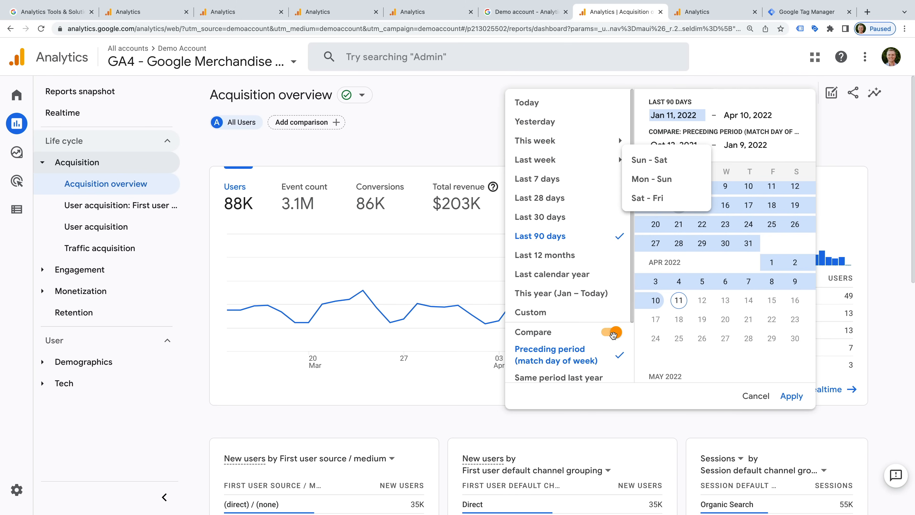
left_click(793, 397)
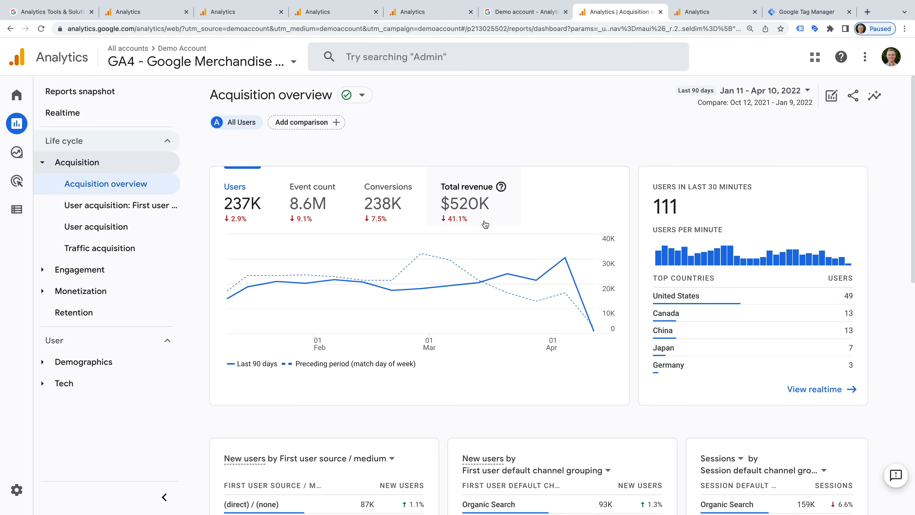
Turn off the date comparison and set the report's date range to Last 30 days.
left_click(789, 92)
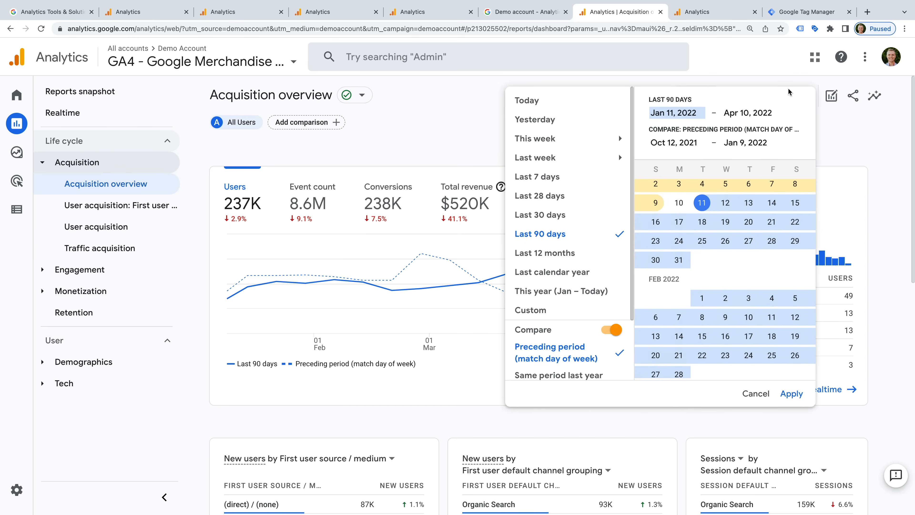
left_click(614, 329)
left_click(608, 214)
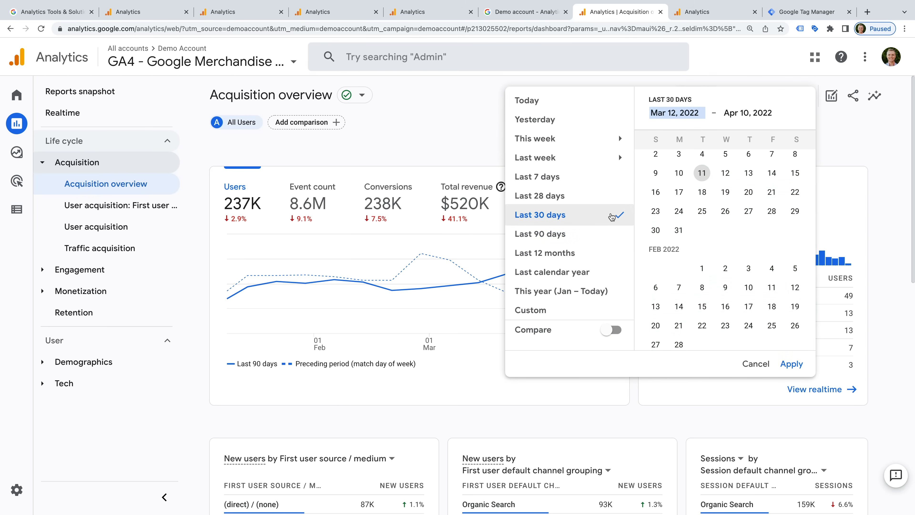
left_click(795, 364)
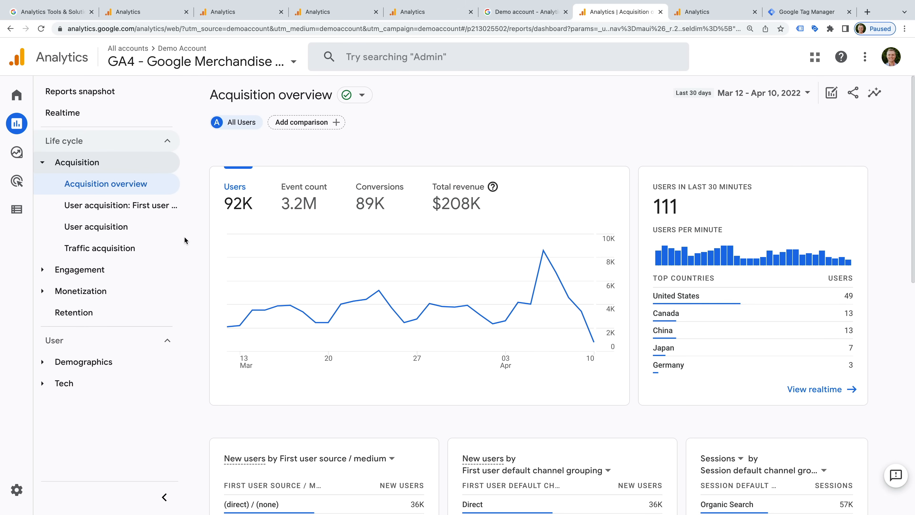
Open the User acquisition report and examine its channel grouping table and the available primary dimensions.
left_click(142, 231)
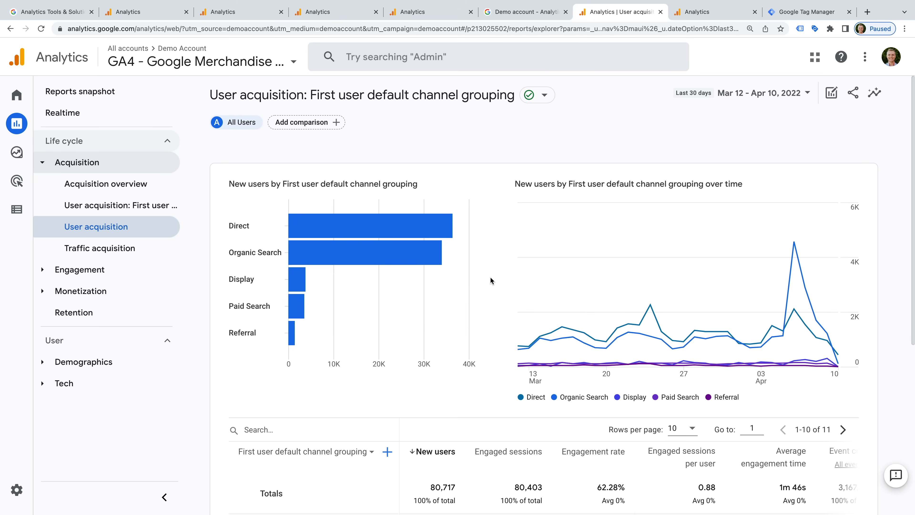
scroll(491, 280, "down", 1)
scroll(491, 280, "down", 5)
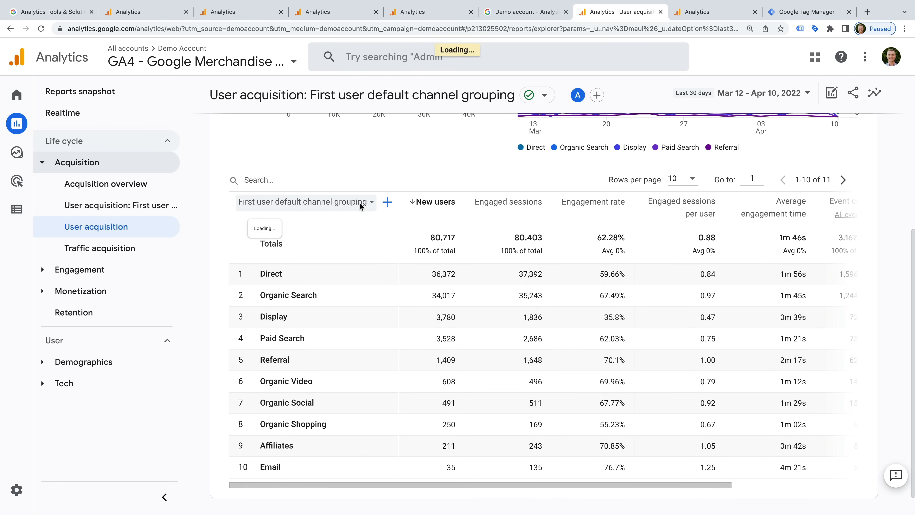
left_click(360, 202)
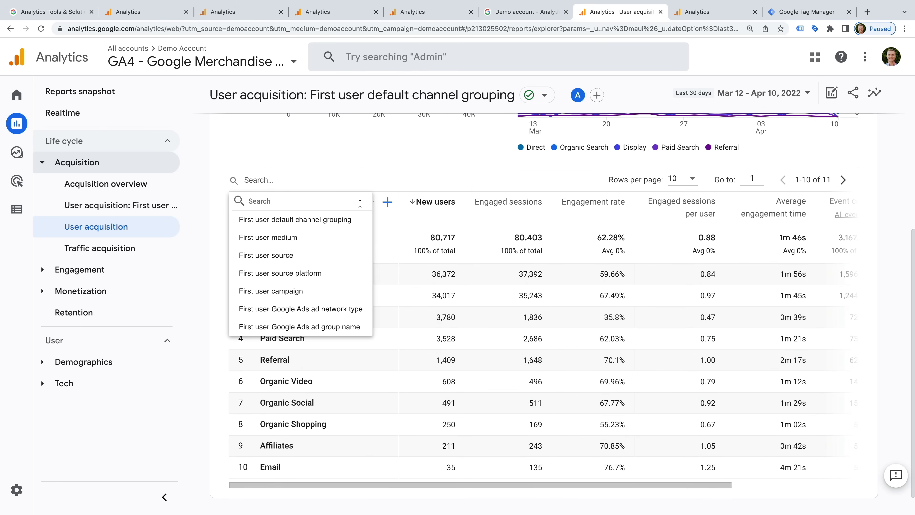
left_click(391, 219)
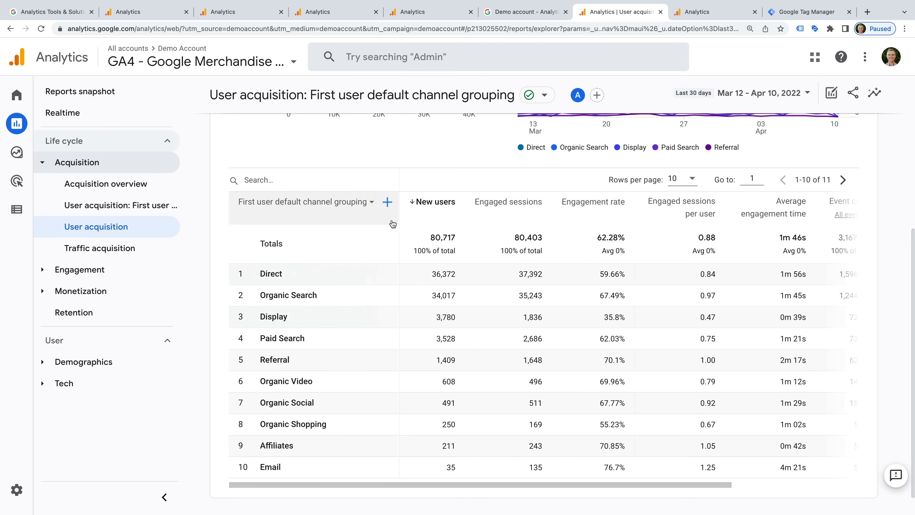
Add Landing page from the Page / screen group as a secondary dimension to the User acquisition table.
left_click(387, 202)
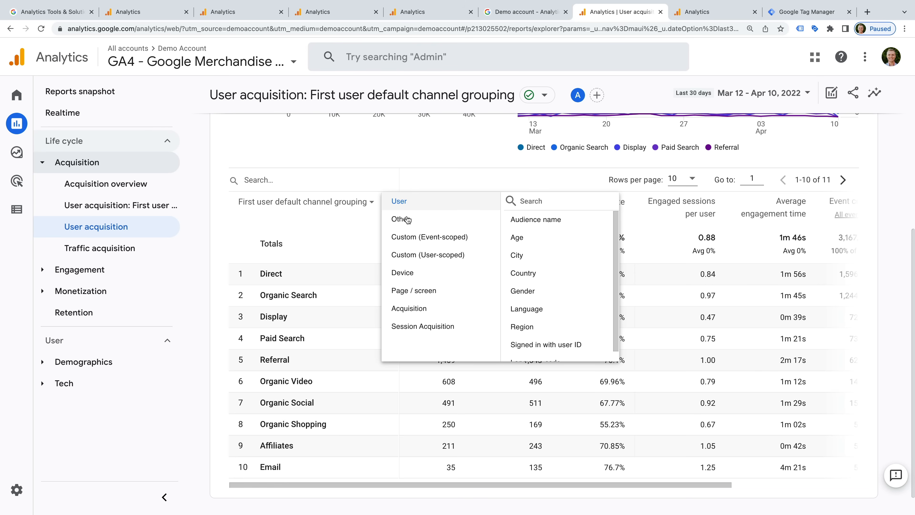
left_click(447, 295)
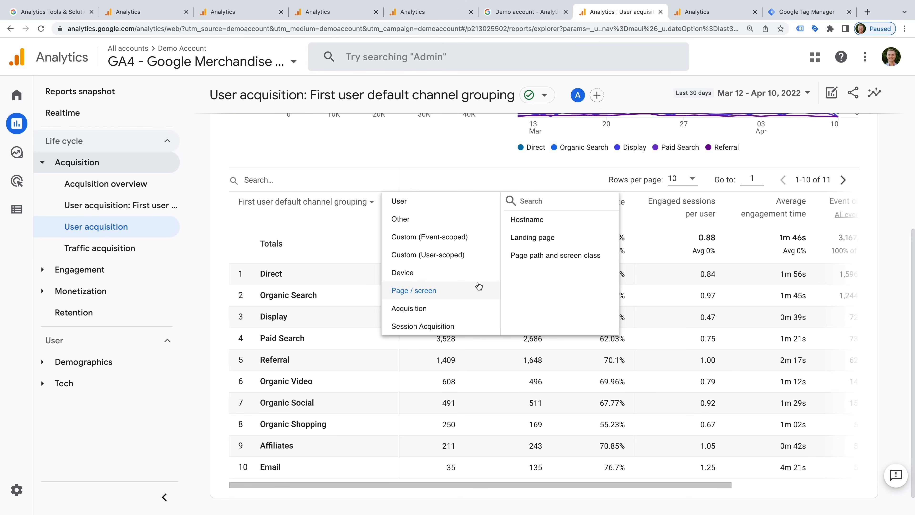
left_click(543, 239)
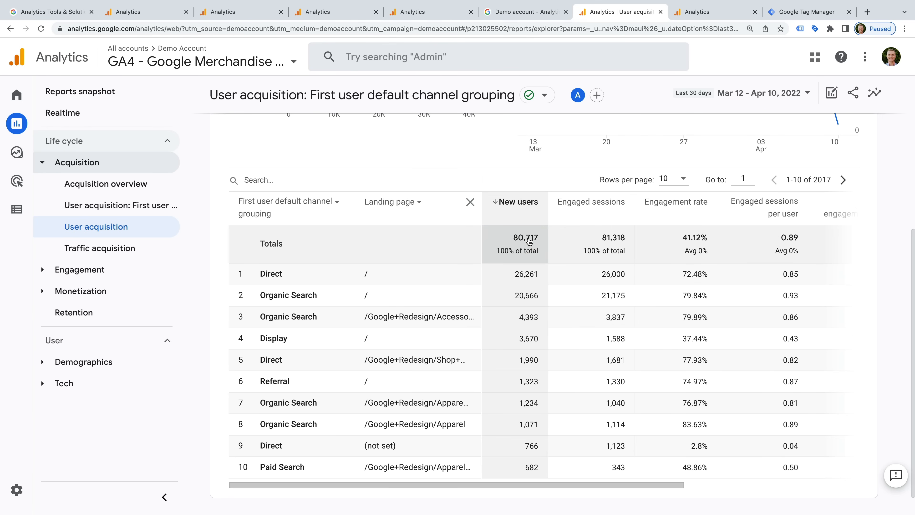
Open the Traffic acquisition report and examine its session channel table and the available primary dimensions.
left_click(155, 253)
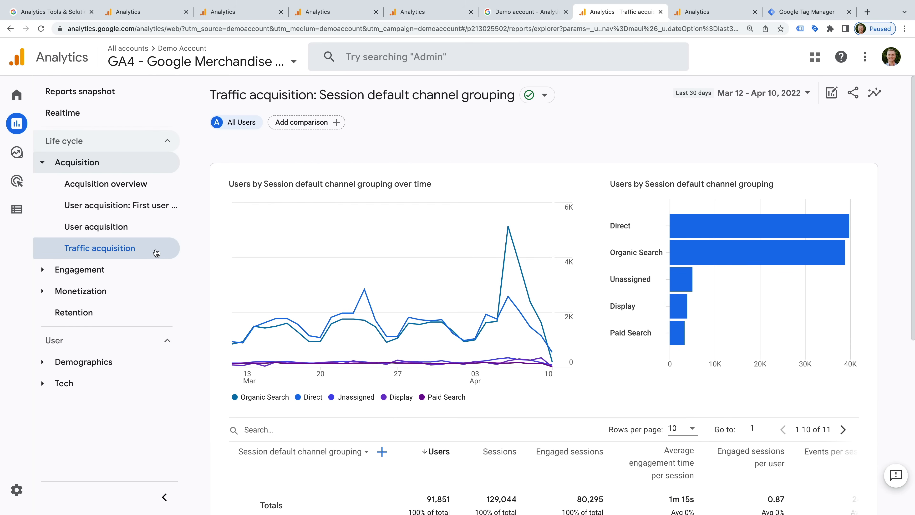
scroll(581, 322, "down", 5)
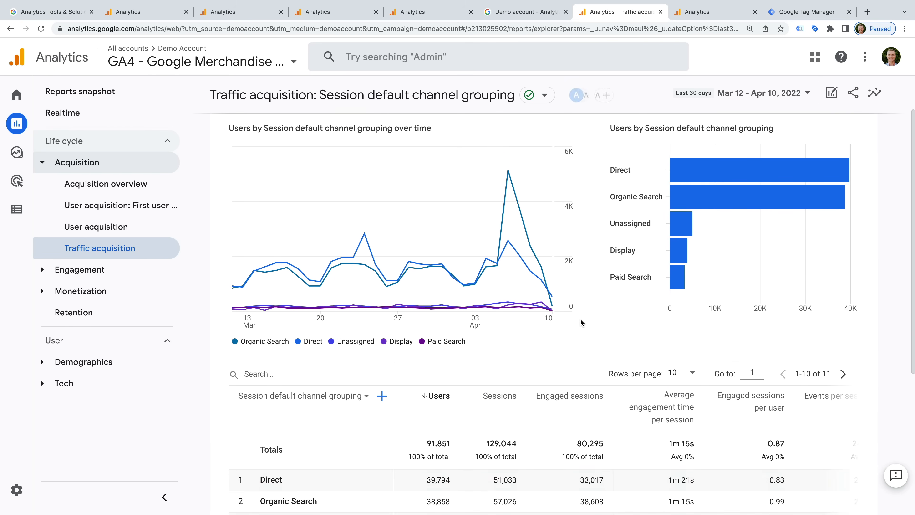
scroll(581, 321, "down", 3)
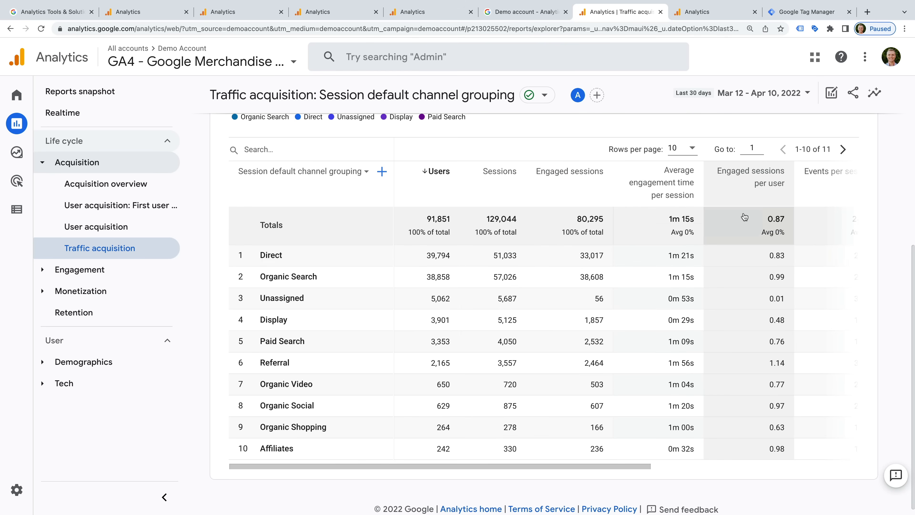
left_click(359, 176)
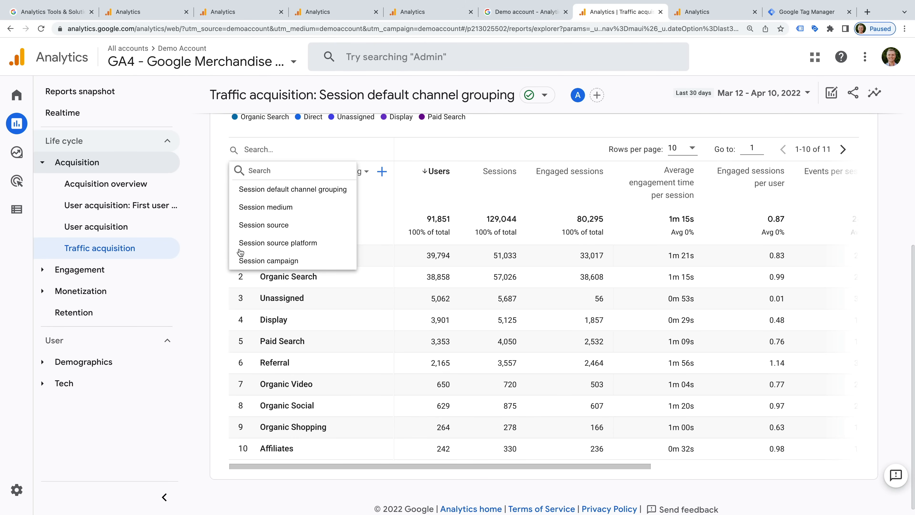
left_click(221, 250)
Open the Pages and screens report under Engagement and set its primary dimension to Page path + query string and screen class.
left_click(103, 270)
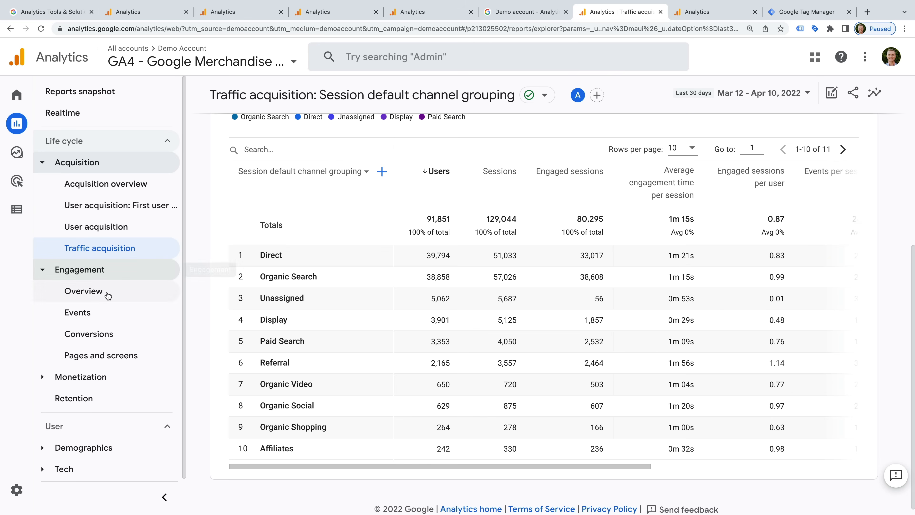
left_click(151, 356)
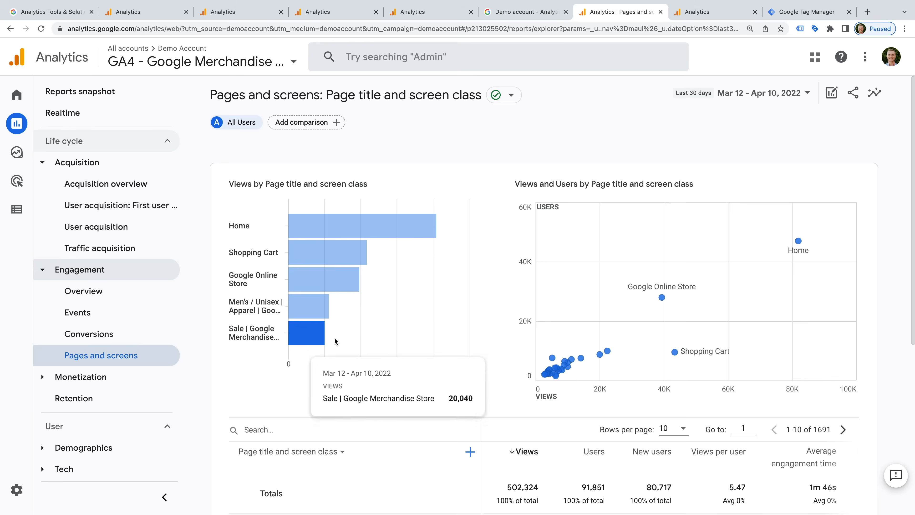
scroll(488, 289, "down", 1)
scroll(488, 288, "down", 5)
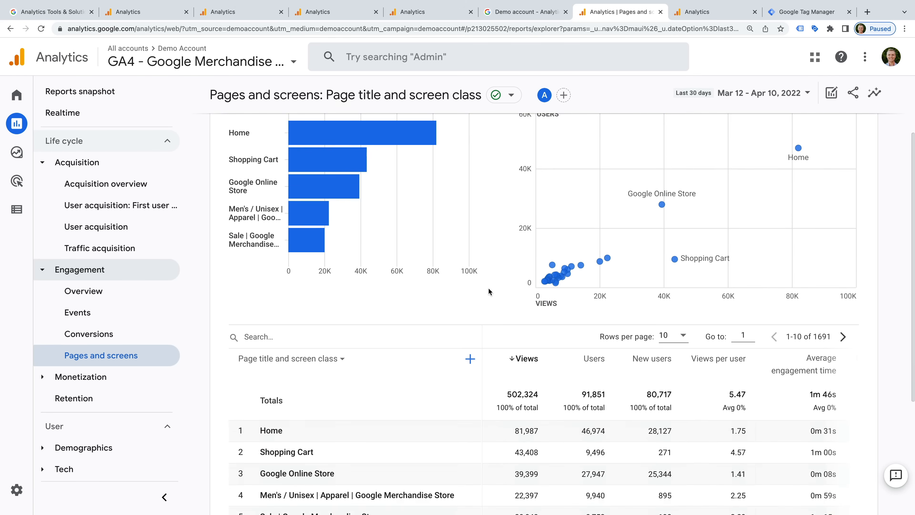
scroll(489, 291, "down", 2)
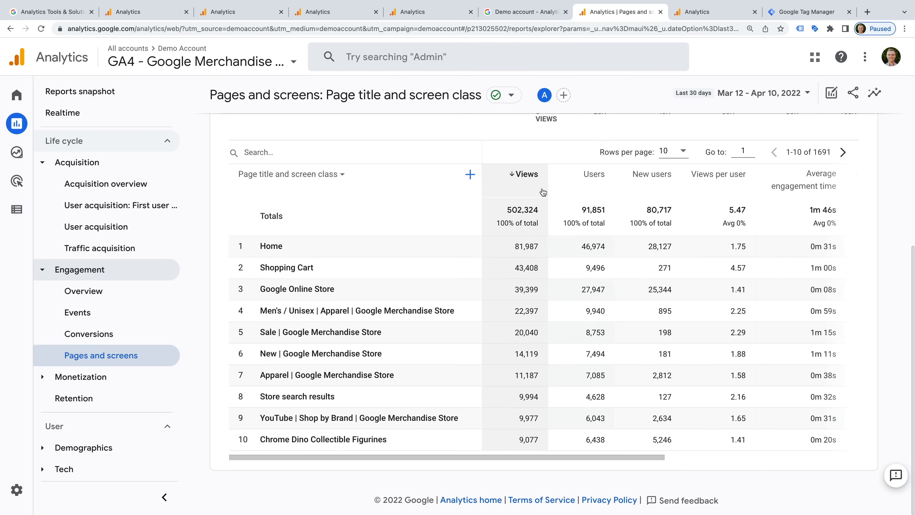
mouse_move(538, 188)
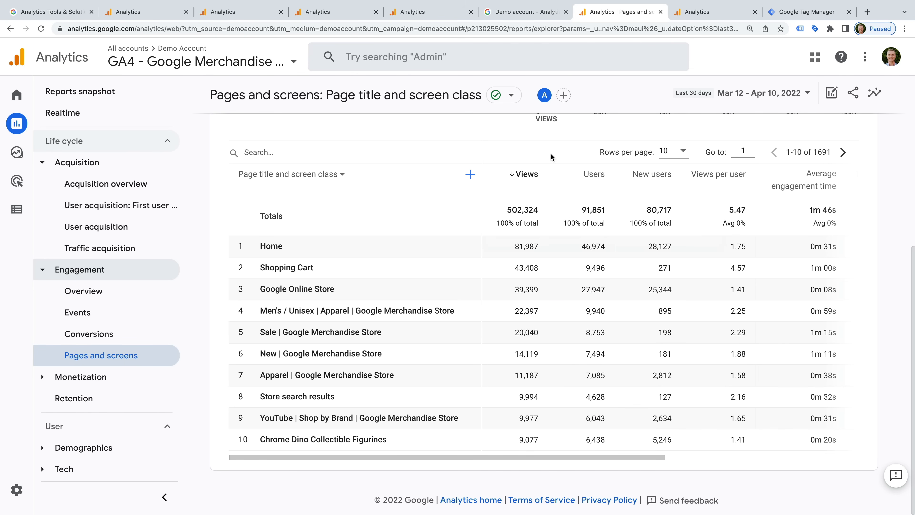
left_click(316, 175)
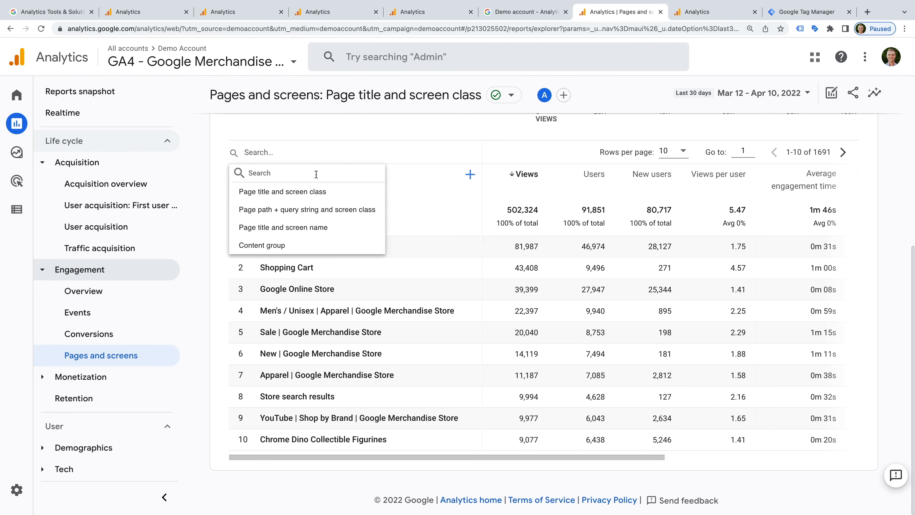
left_click(258, 210)
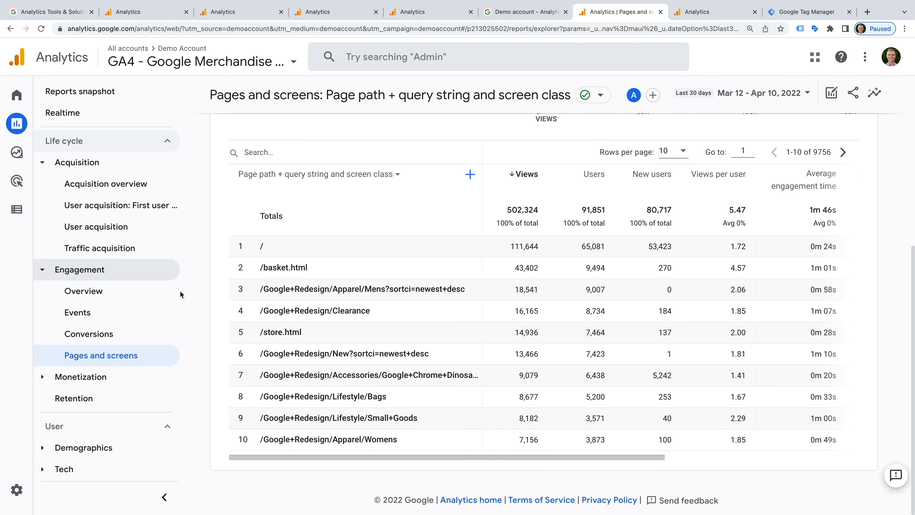
View the Engagement overview, and open the Events report to examine its table of event names and counts.
left_click(156, 295)
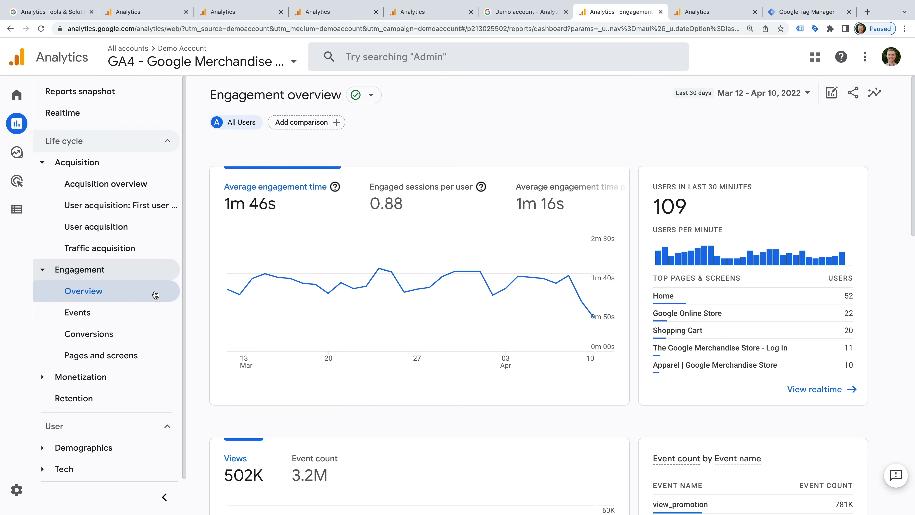
left_click(155, 320)
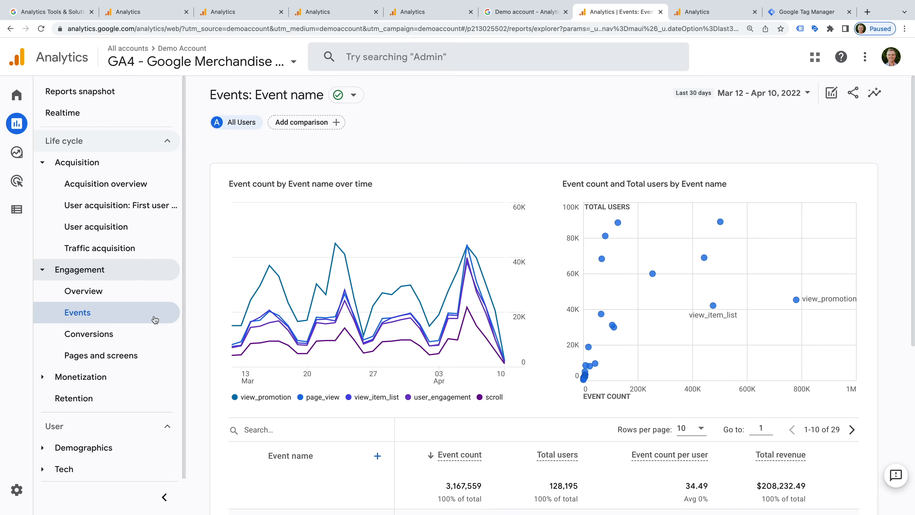
scroll(213, 321, "down", 2)
scroll(216, 324, "down", 5)
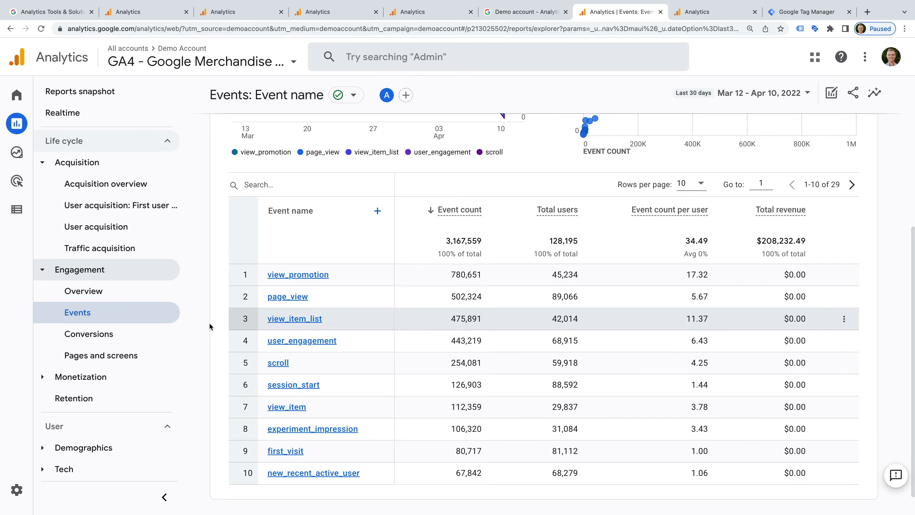
Open the Conversions report and examine the conversion events in its table.
left_click(145, 341)
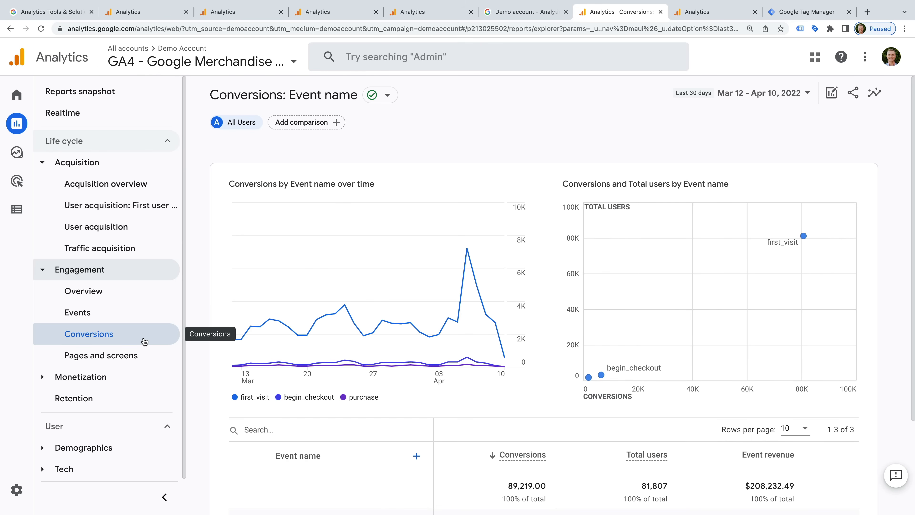
scroll(485, 398, "down", 3)
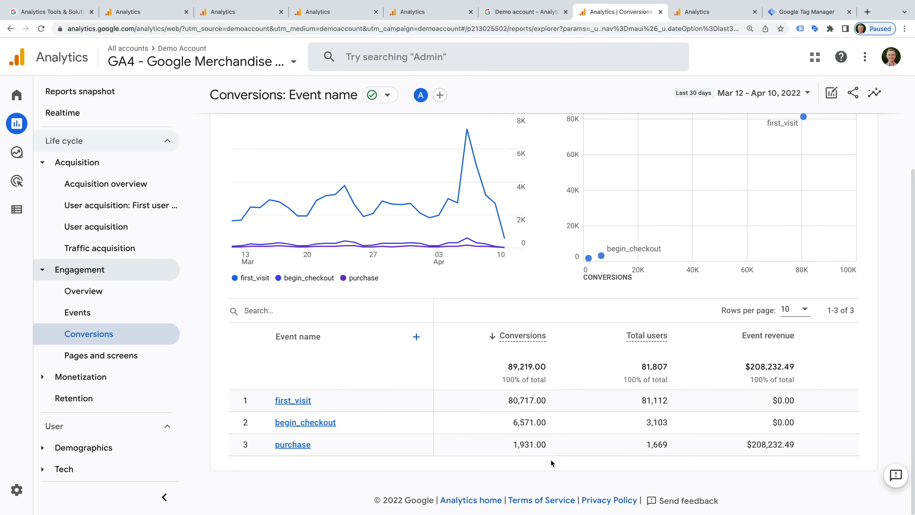
Open the Monetization overview and examine its revenue, purchaser, item, promotion, coupon, in-app purchase and ad unit cards.
left_click(143, 382)
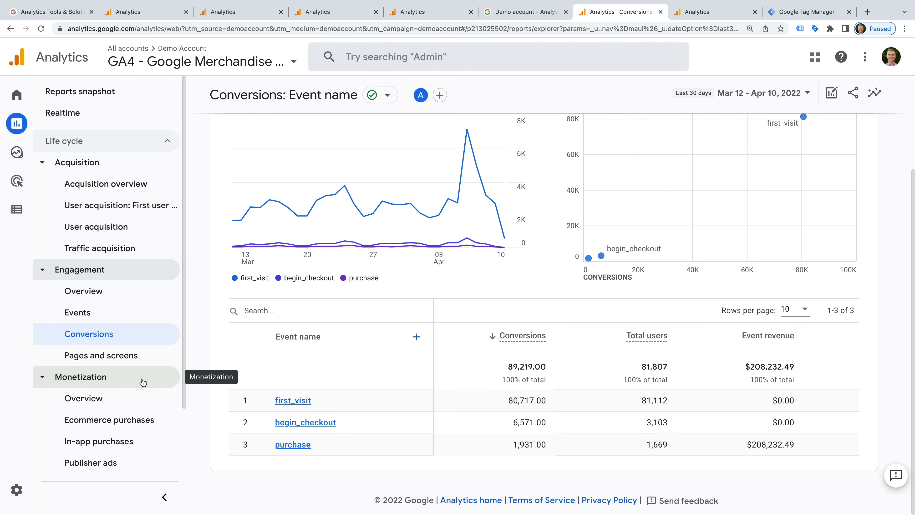
left_click(136, 402)
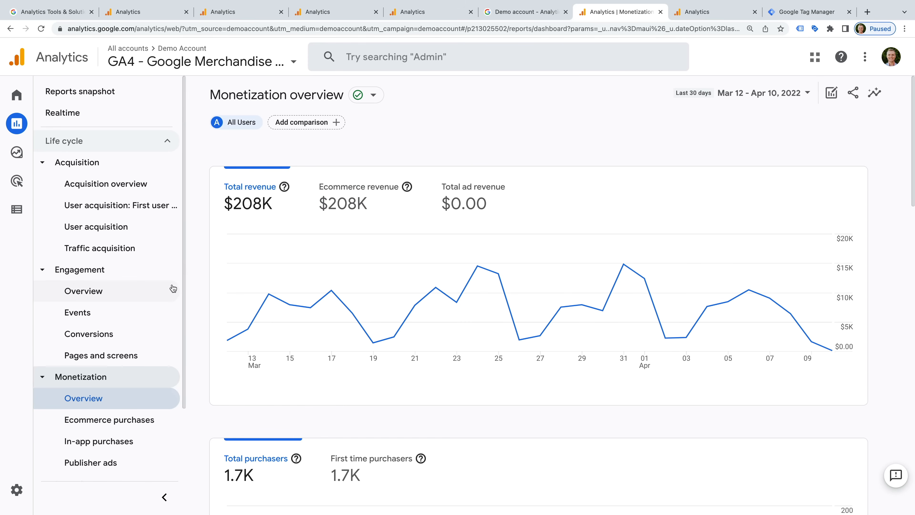
scroll(171, 289, "down", 2)
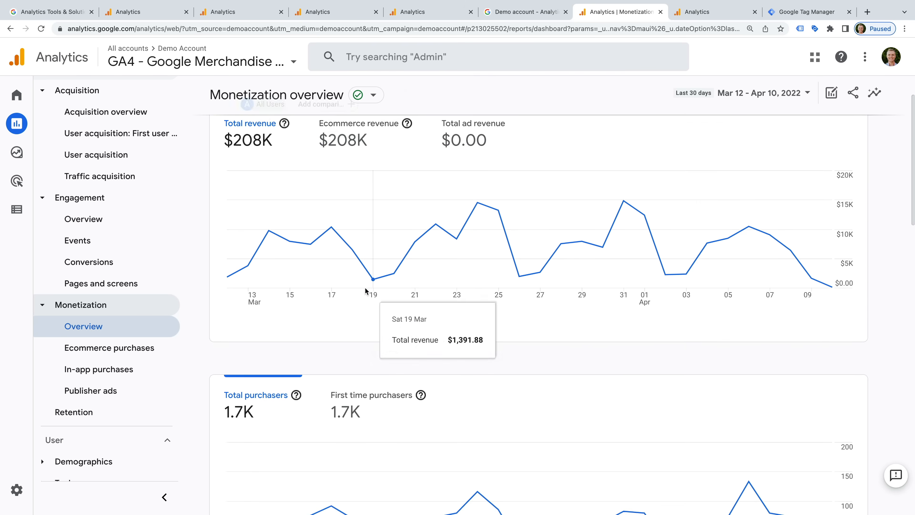
scroll(365, 287, "down", 6)
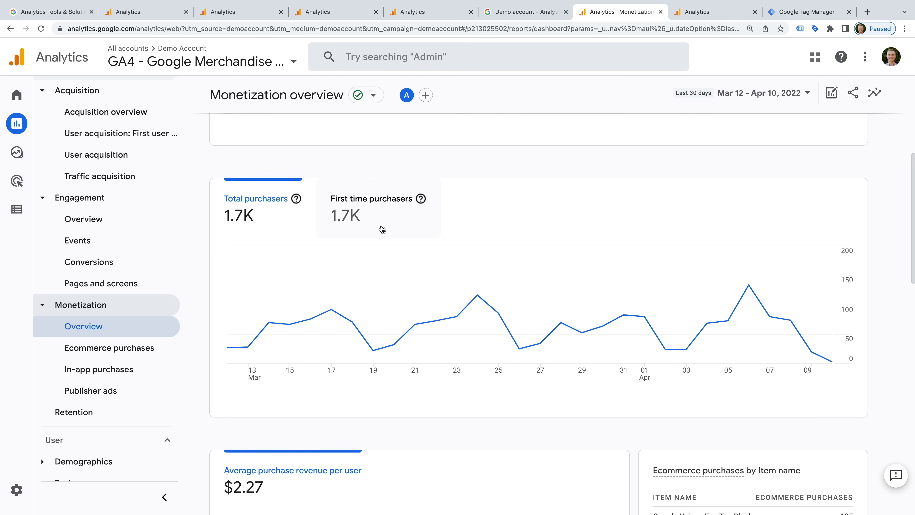
scroll(386, 267, "down", 7)
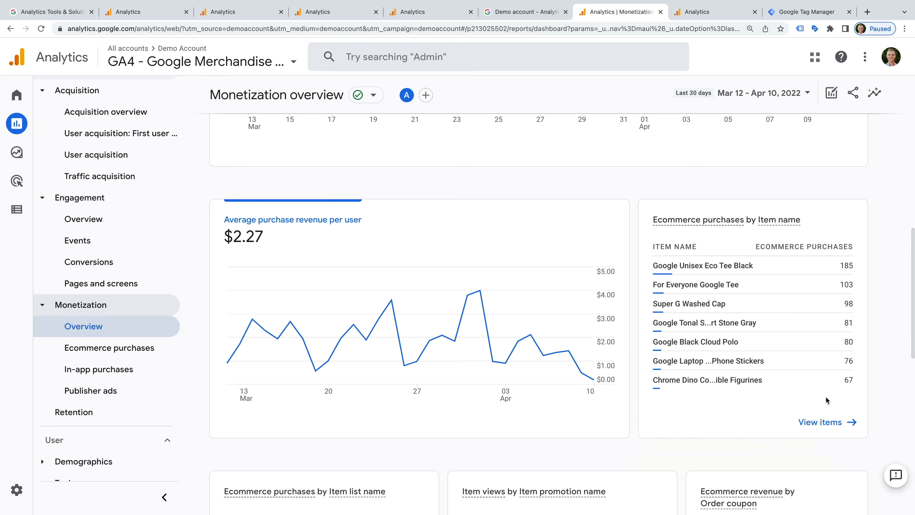
scroll(826, 396, "down", 5)
scroll(826, 397, "down", 3)
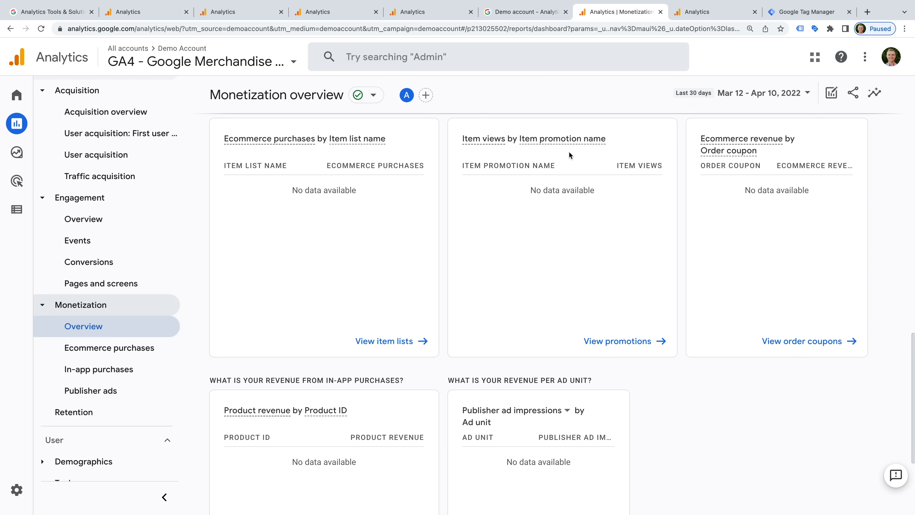
mouse_move(759, 171)
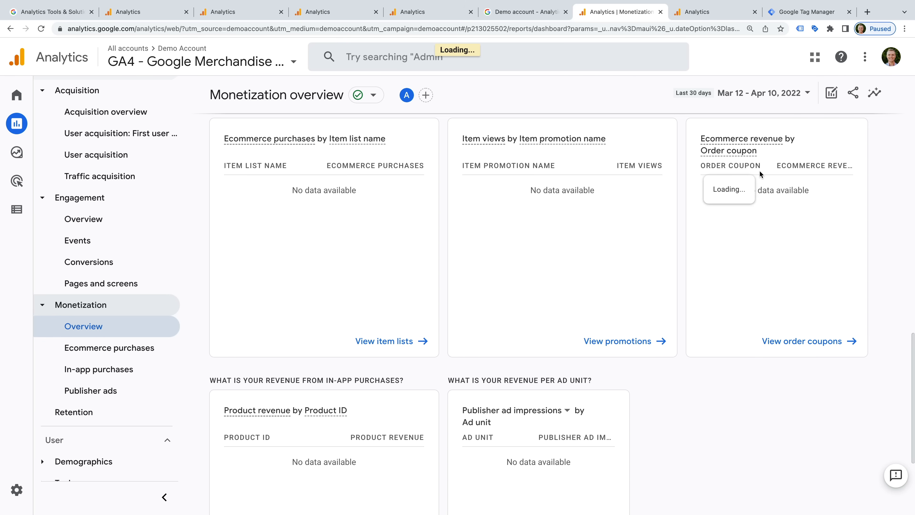
scroll(673, 376, "down", 4)
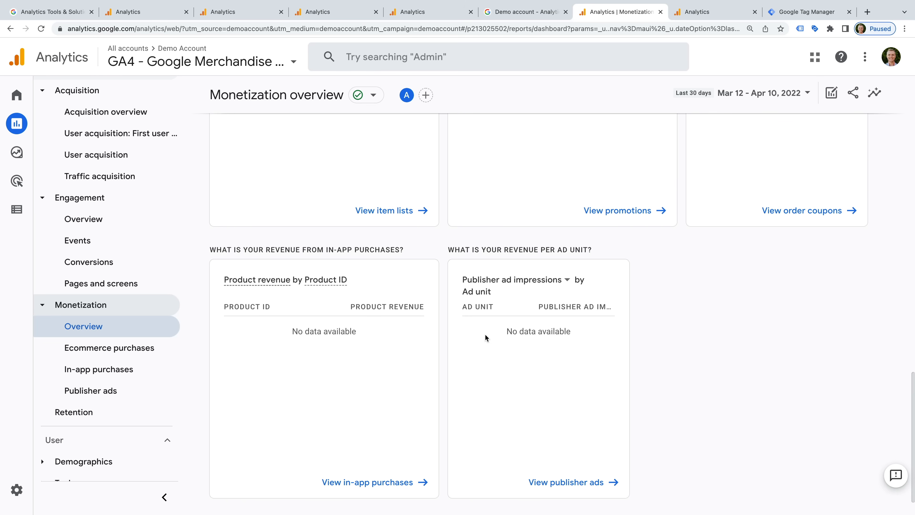
Open the Ecommerce purchases report and examine its item table and the available primary dimensions.
left_click(140, 352)
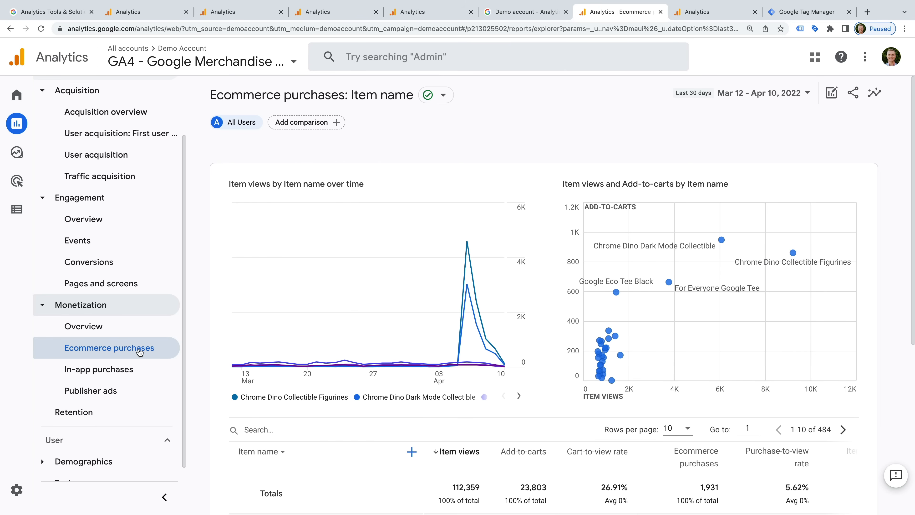
scroll(561, 314, "down", 2)
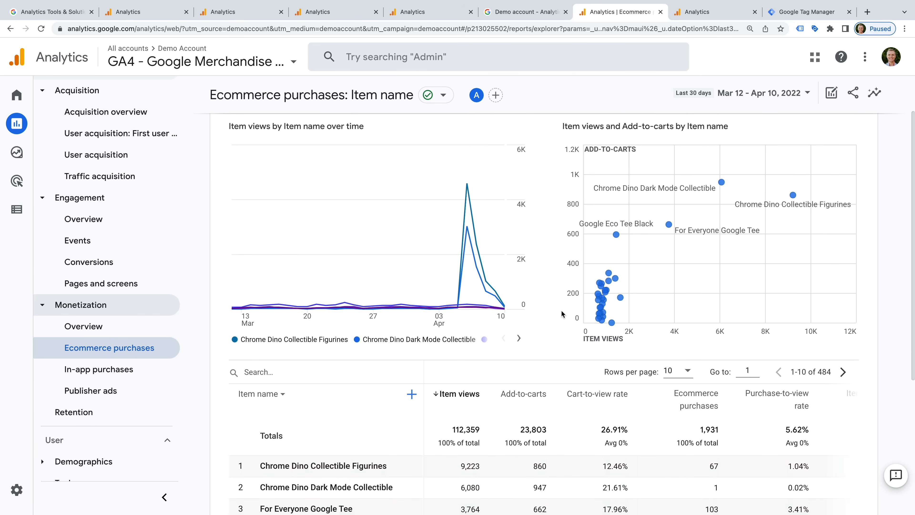
scroll(561, 309, "down", 6)
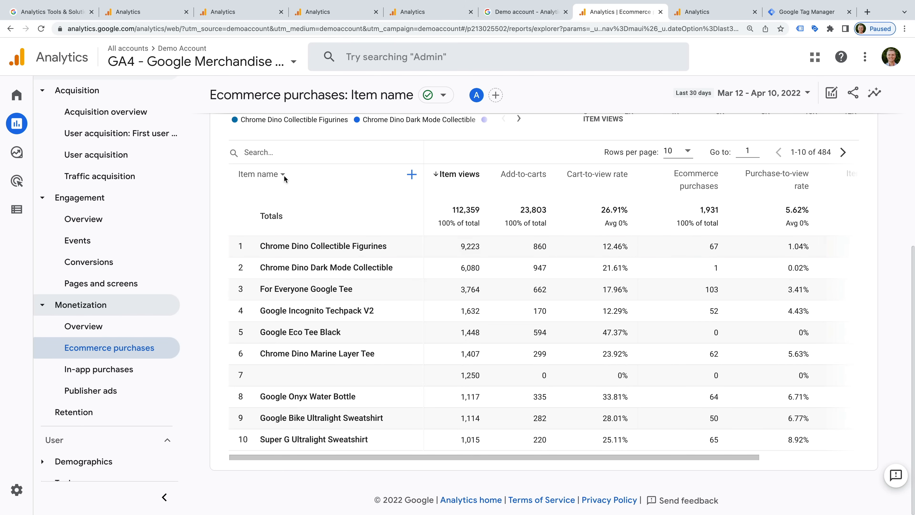
left_click(276, 176)
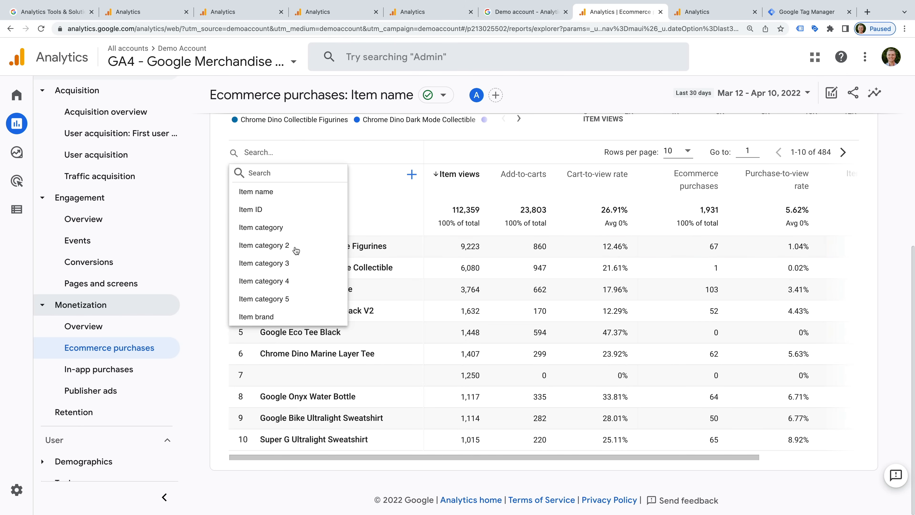
left_click(210, 249)
Open the Retention overview and examine its new and returning users, cohort, user engagement and lifetime value charts.
scroll(166, 311, "down", 1)
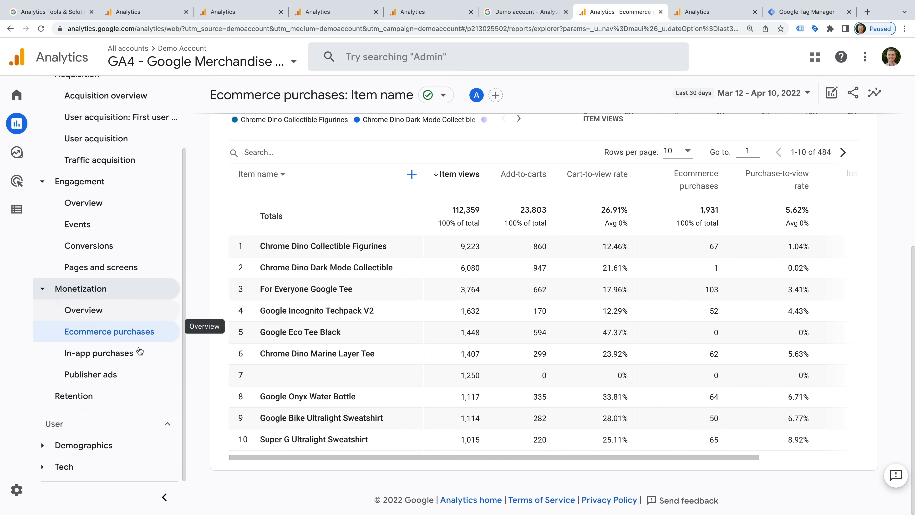
left_click(102, 399)
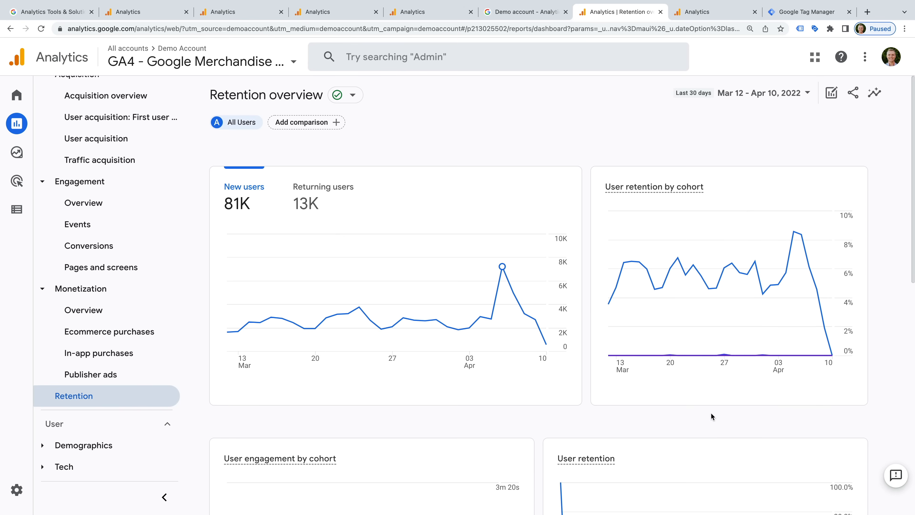
scroll(709, 415, "down", 6)
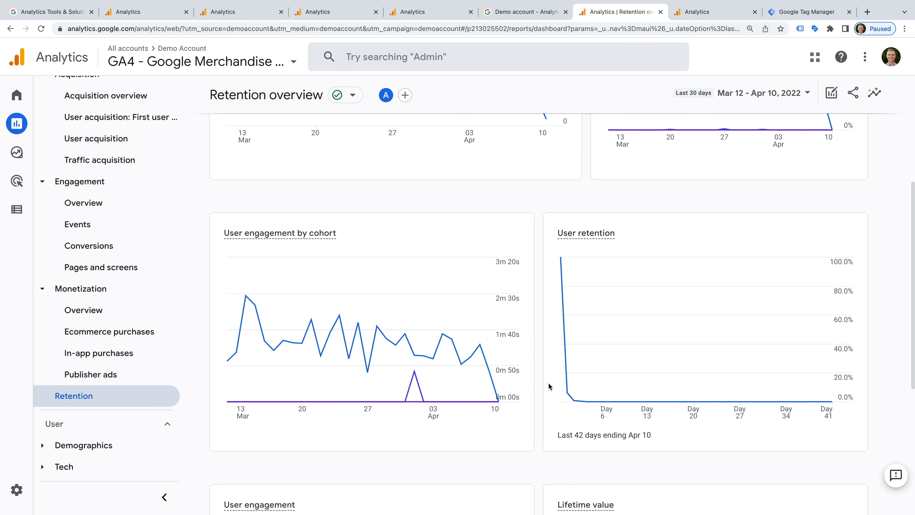
scroll(548, 382, "down", 5)
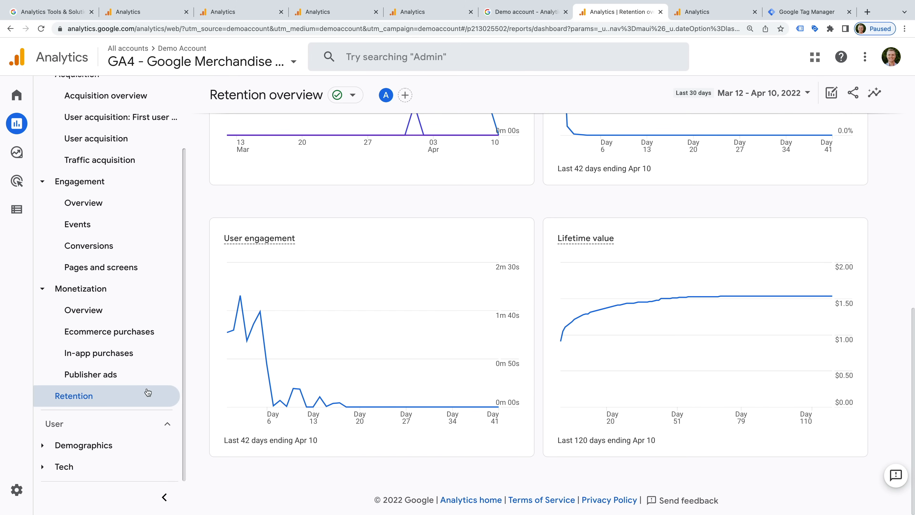
Open the Demographics overview and examine its country, city, gender, interests, age and language cards.
left_click(134, 448)
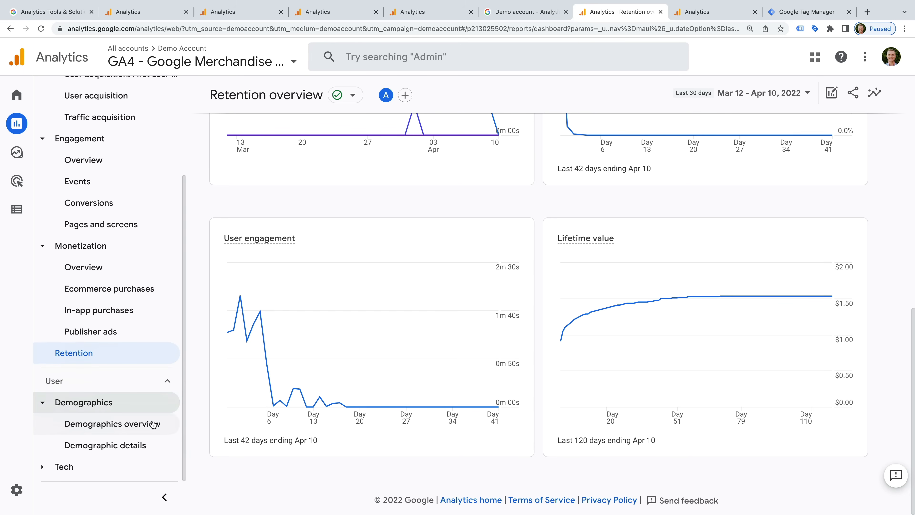
left_click(151, 431)
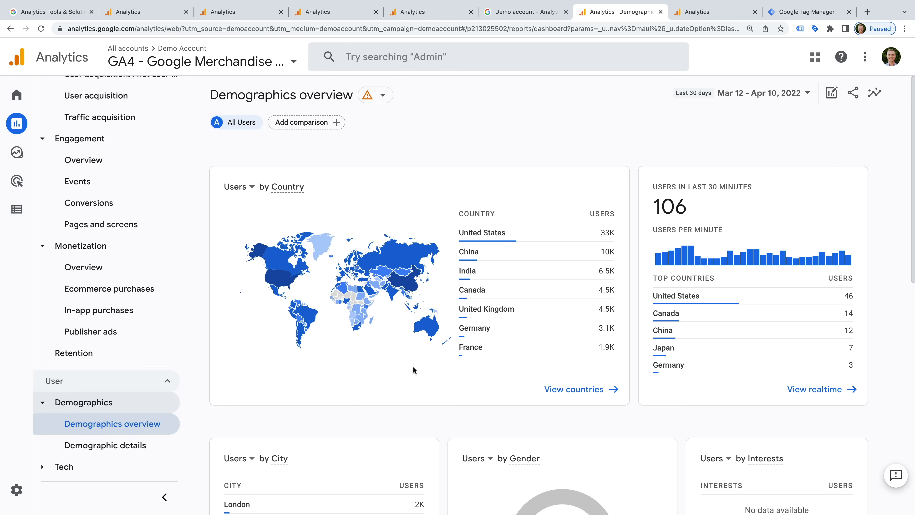
scroll(413, 366, "down", 4)
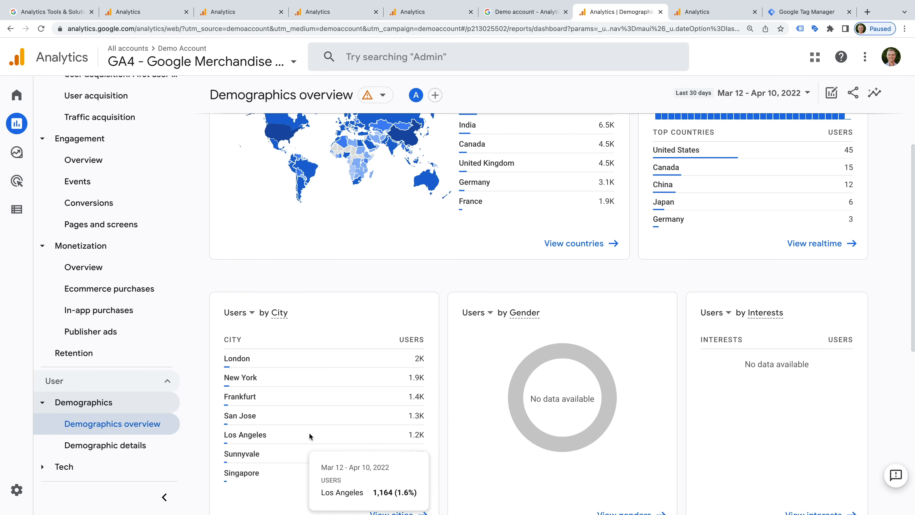
scroll(377, 304, "down", 3)
scroll(377, 306, "down", 7)
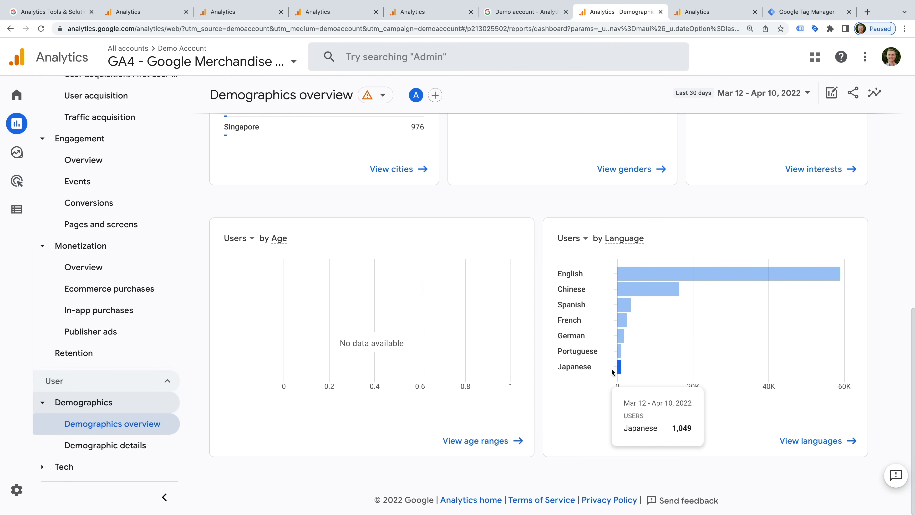
scroll(561, 218, "up", 2)
scroll(561, 217, "up", 3)
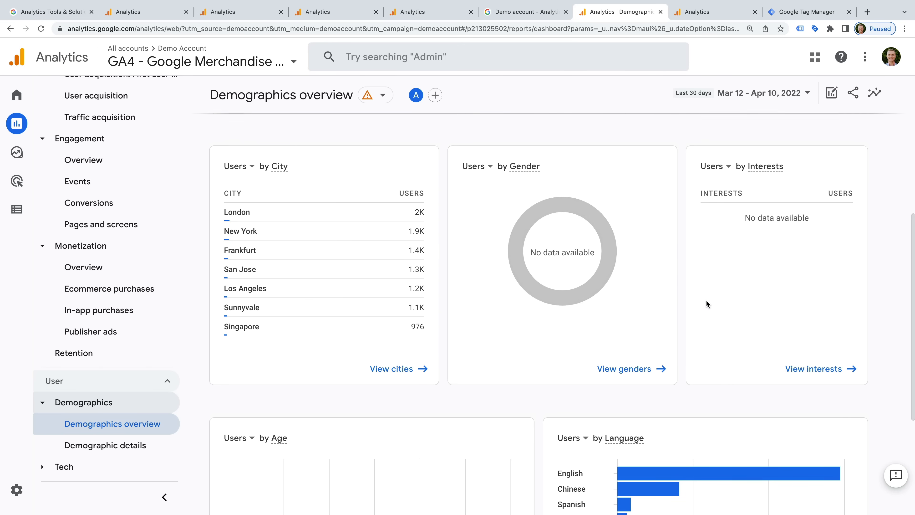
scroll(706, 303, "down", 3)
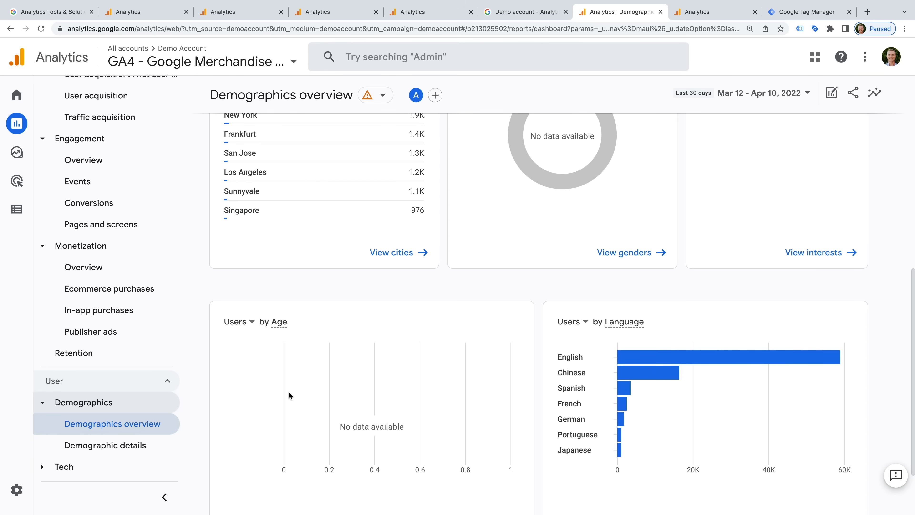
Open the Demographic details report and set its table's primary dimension to City.
left_click(135, 446)
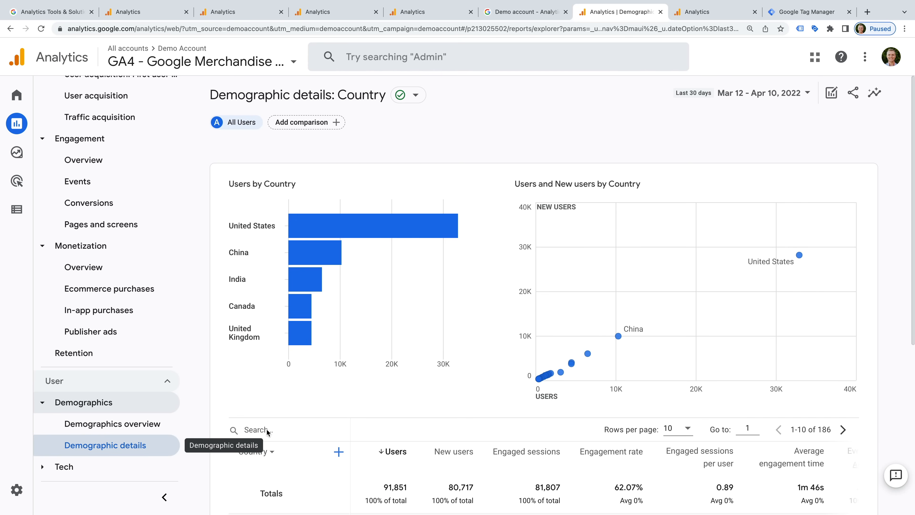
scroll(503, 397, "down", 5)
scroll(504, 400, "down", 2)
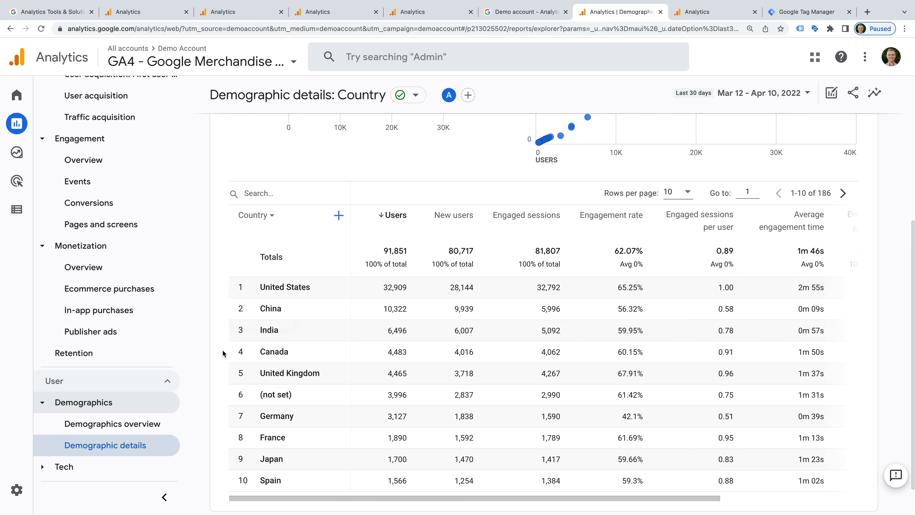
left_click(260, 215)
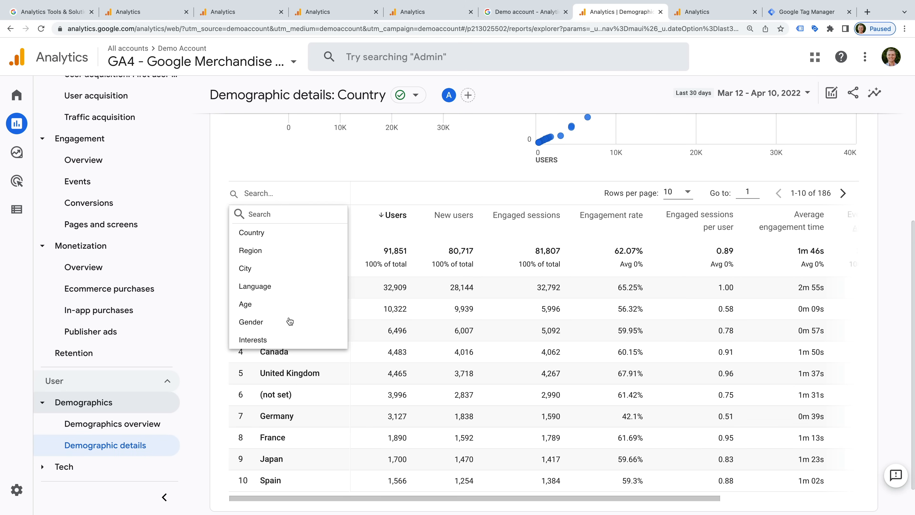
left_click(249, 269)
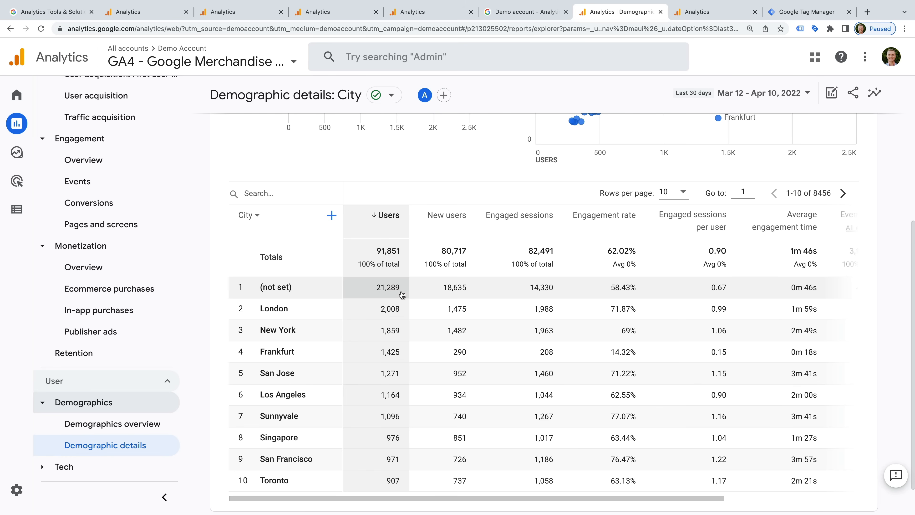
Open the Tech overview report and examine its operating system, platform/device, browser, device category, screen resolution, app and device model cards.
left_click(137, 466)
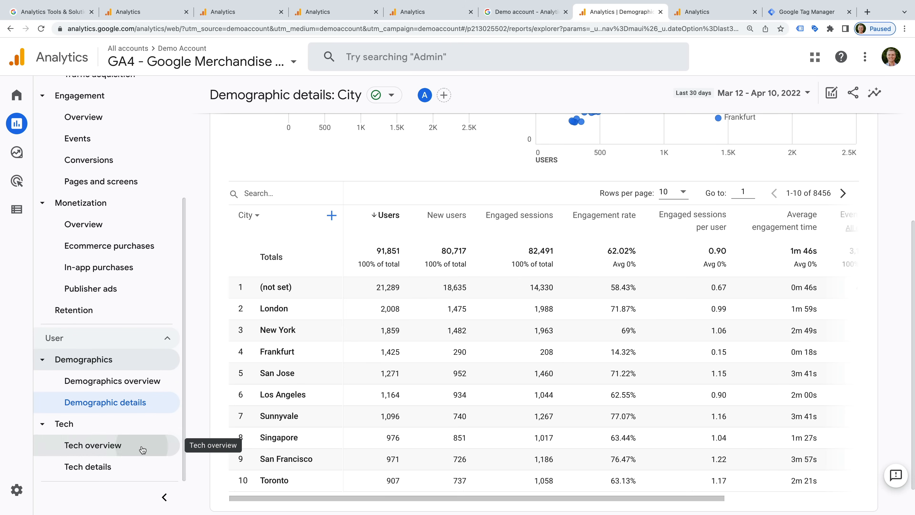
left_click(143, 448)
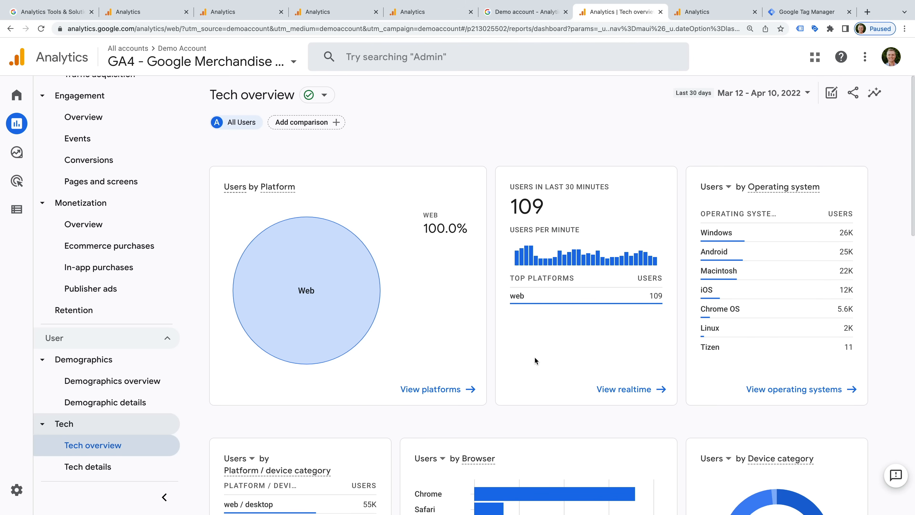
scroll(535, 357, "down", 3)
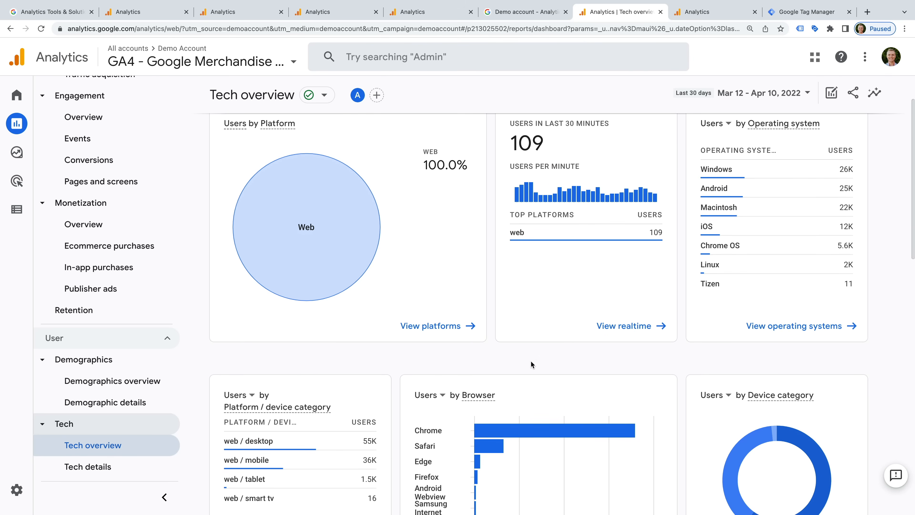
scroll(741, 267, "up", 1)
scroll(741, 267, "down", 1)
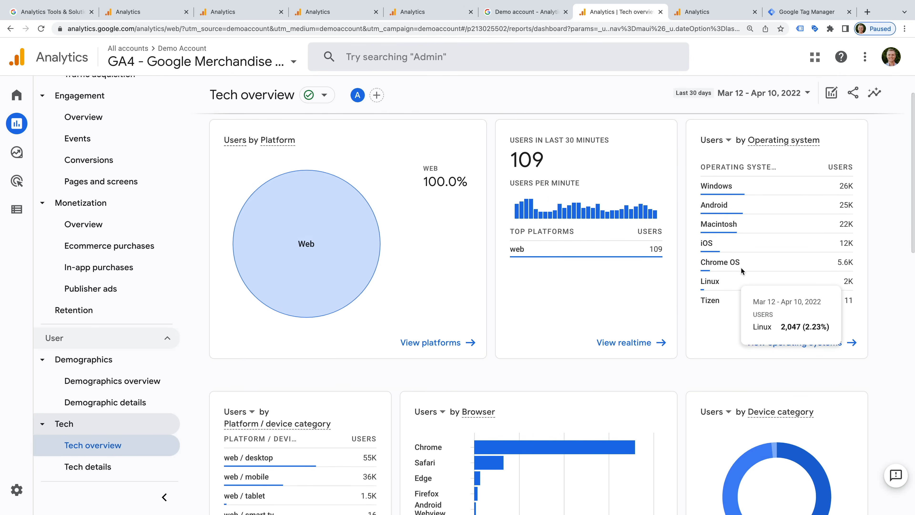
scroll(657, 337, "down", 6)
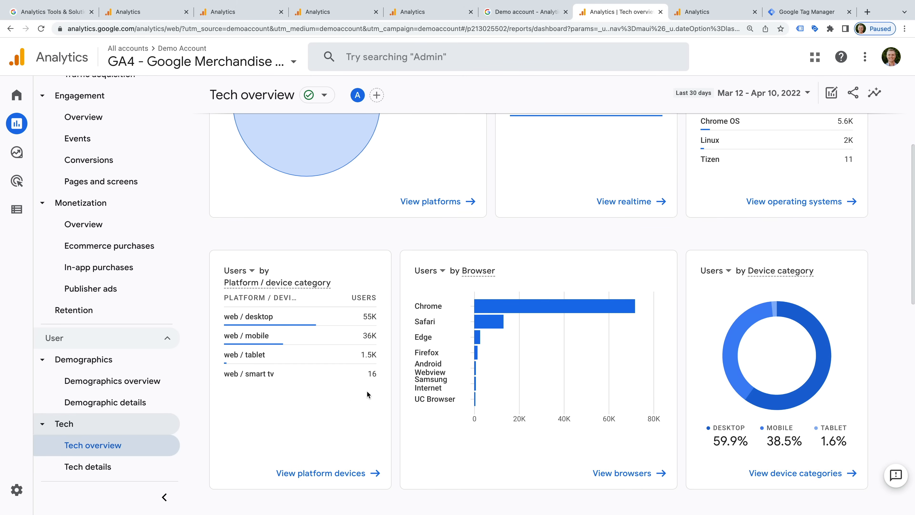
scroll(317, 396, "down", 2)
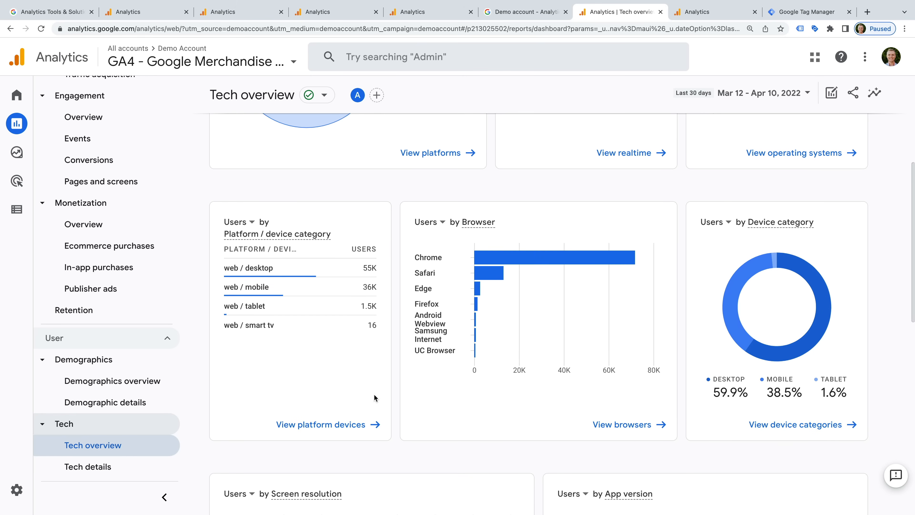
mouse_move(711, 374)
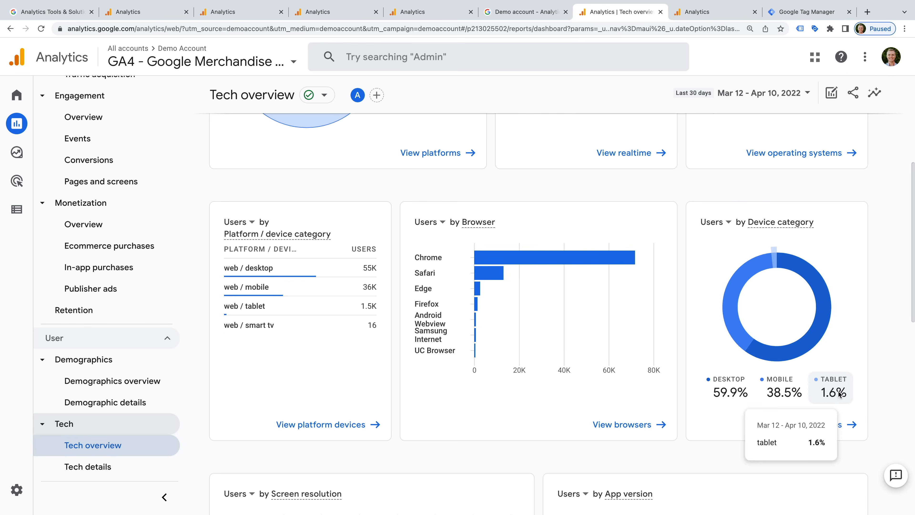
scroll(635, 451, "down", 8)
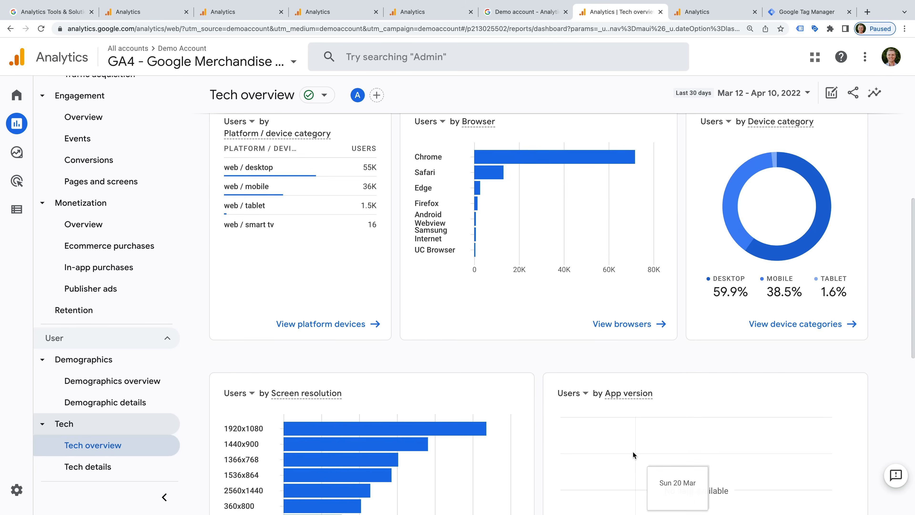
scroll(620, 453, "down", 2)
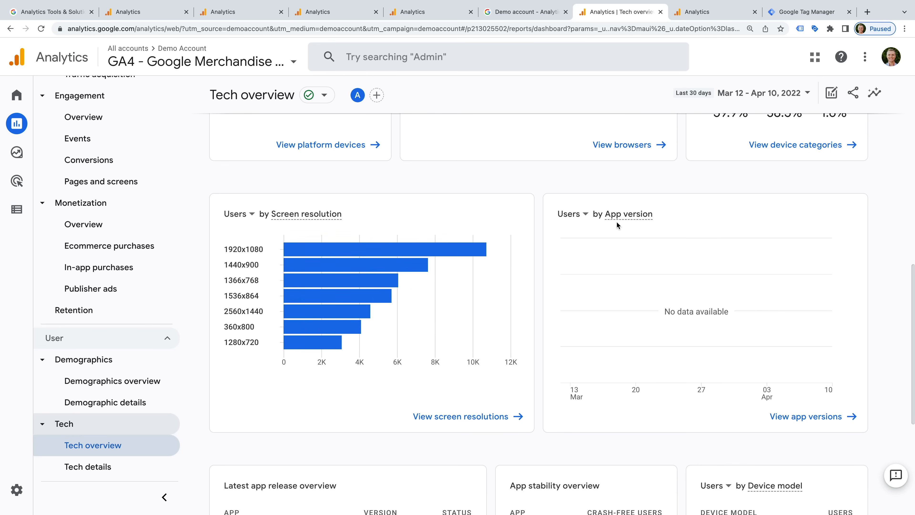
scroll(625, 326, "down", 5)
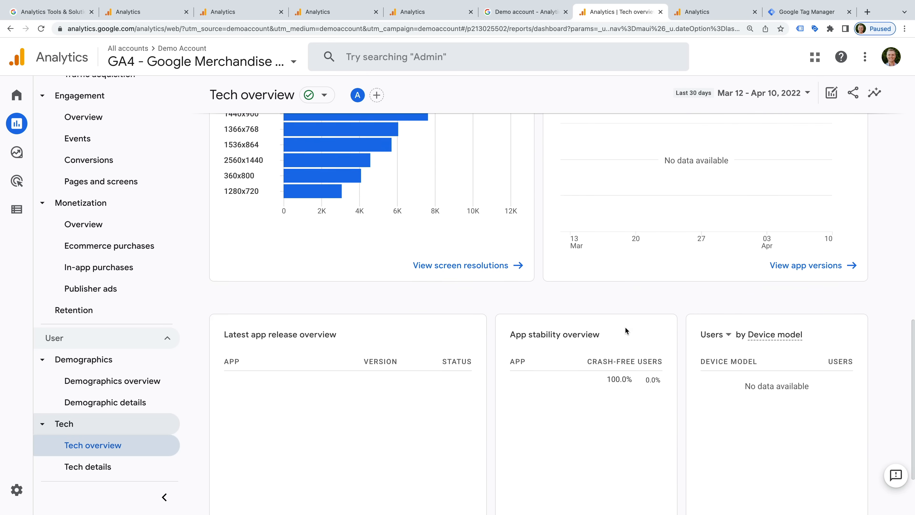
scroll(625, 327, "down", 2)
scroll(624, 326, "up", 2)
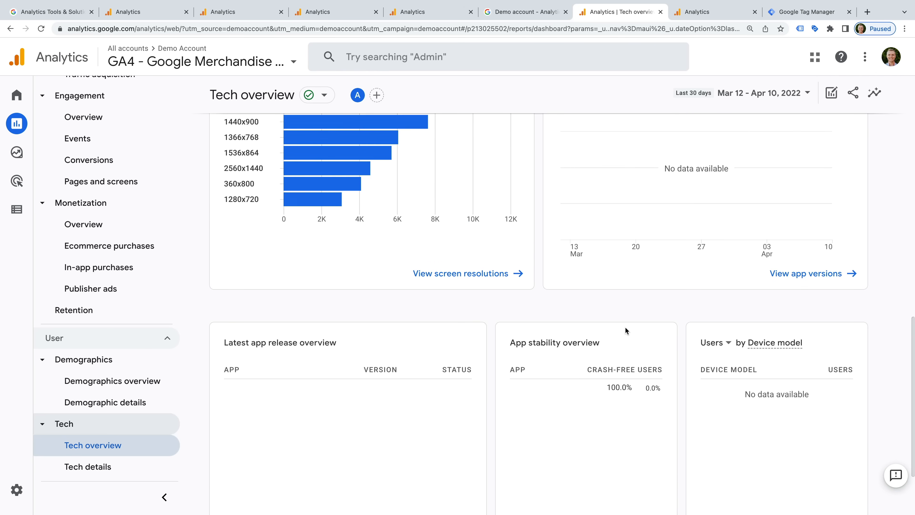
Inspect the Web share in the Users by Platform chart of the Tech overview.
scroll(625, 331, "up", 15)
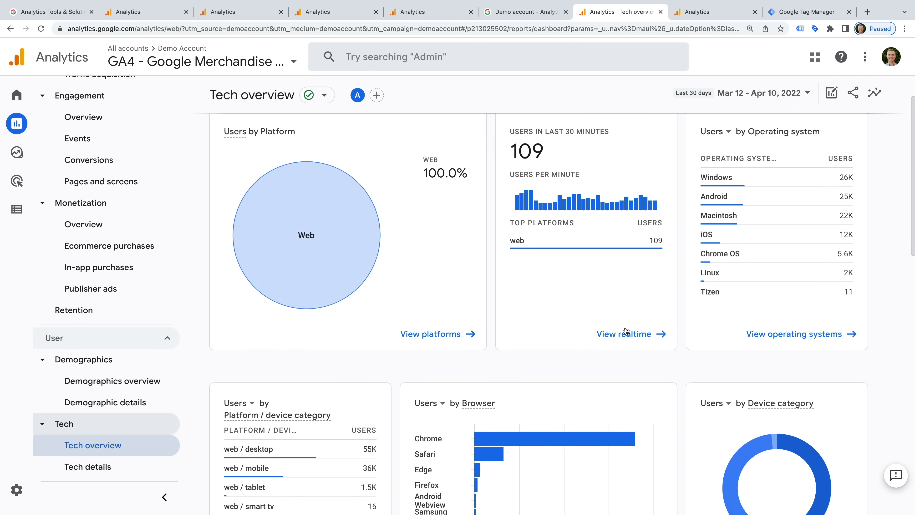
scroll(626, 331, "up", 1)
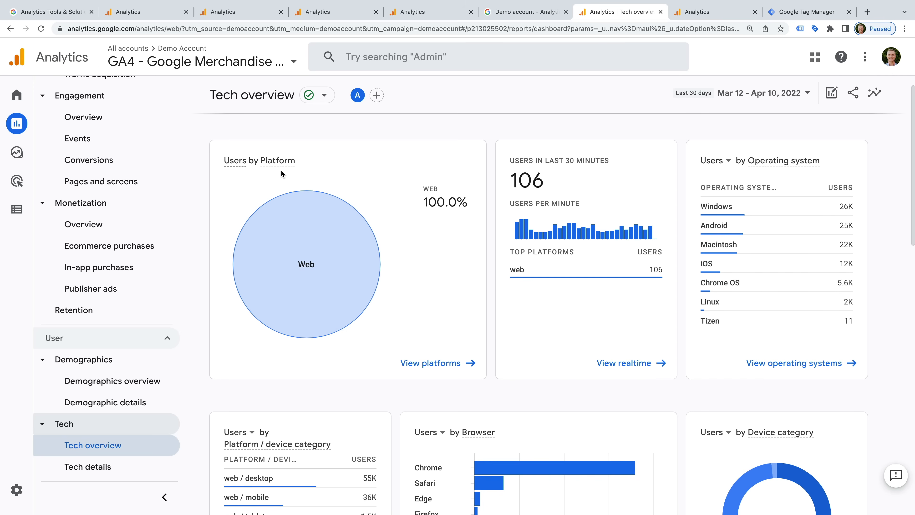
mouse_move(296, 222)
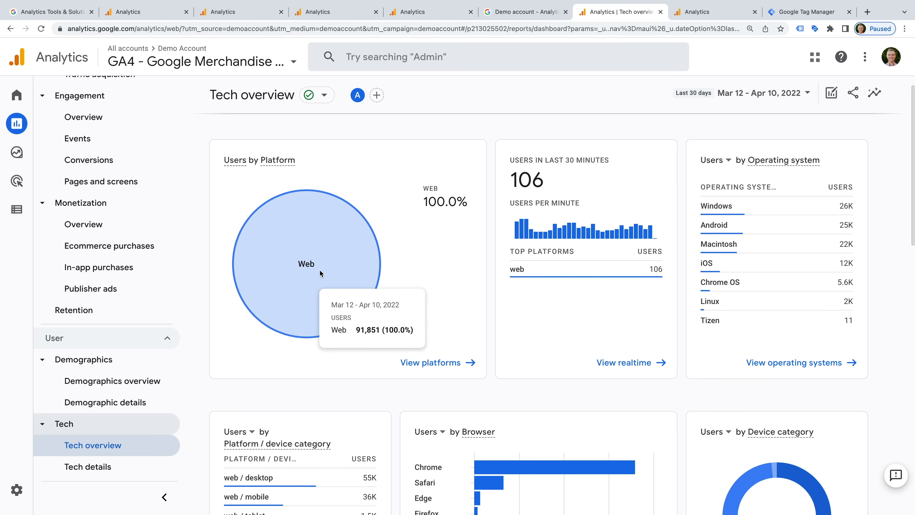
scroll(321, 268, "down", 1)
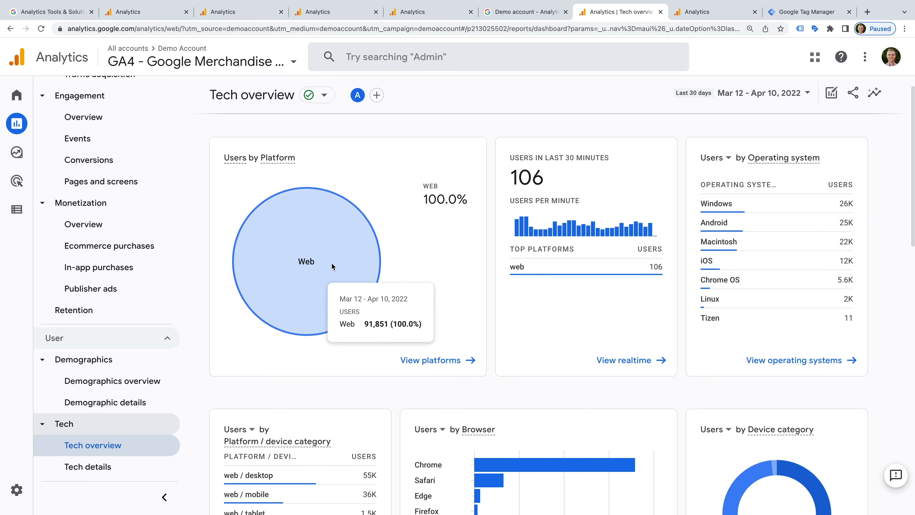
mouse_move(441, 209)
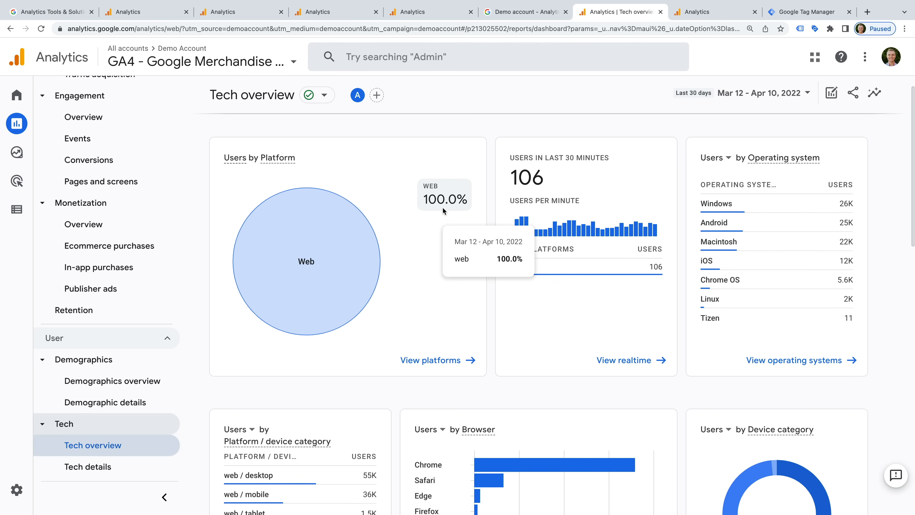
Open the Tech details report.
left_click(82, 469)
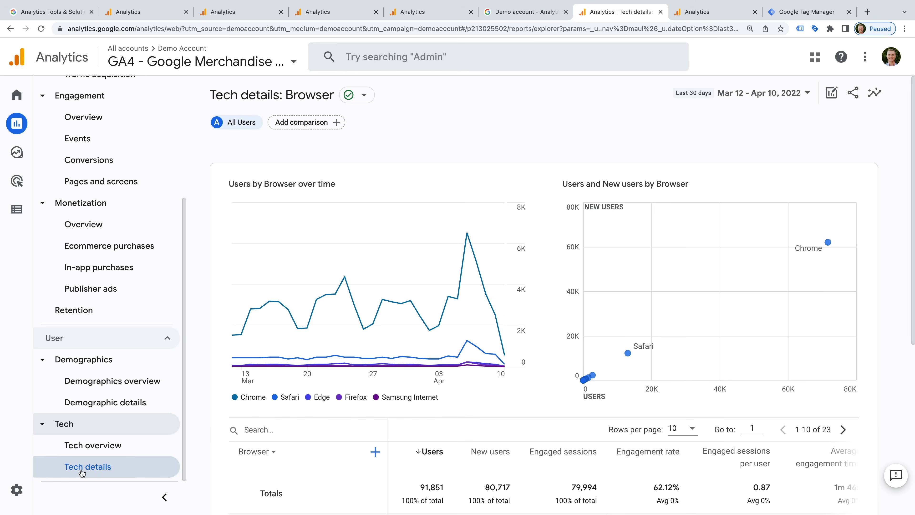
Change the primary dimension of the Tech details report table to Device category.
scroll(540, 398, "down", 2)
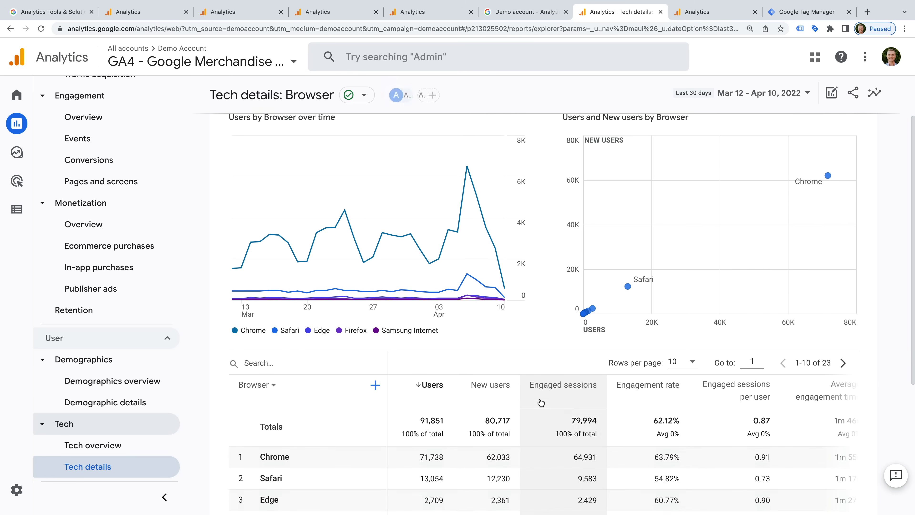
scroll(541, 403, "down", 5)
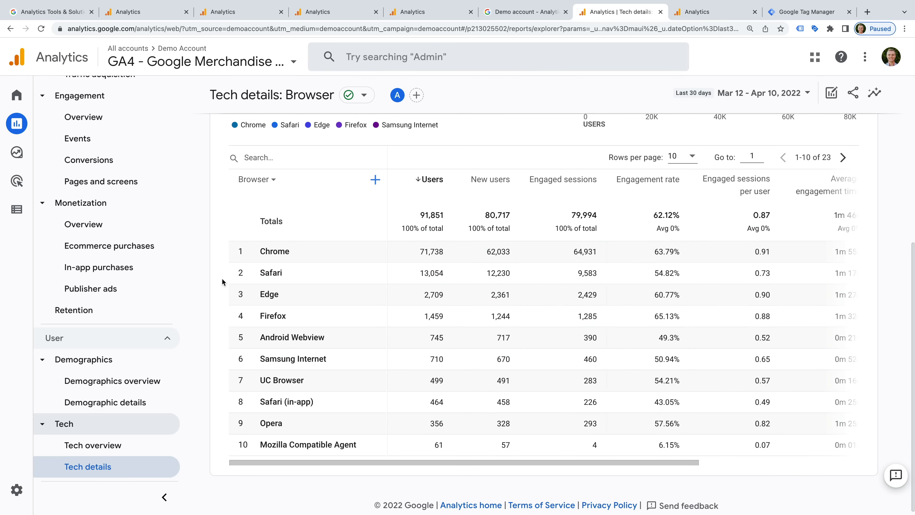
left_click(270, 180)
scroll(321, 255, "down", 1)
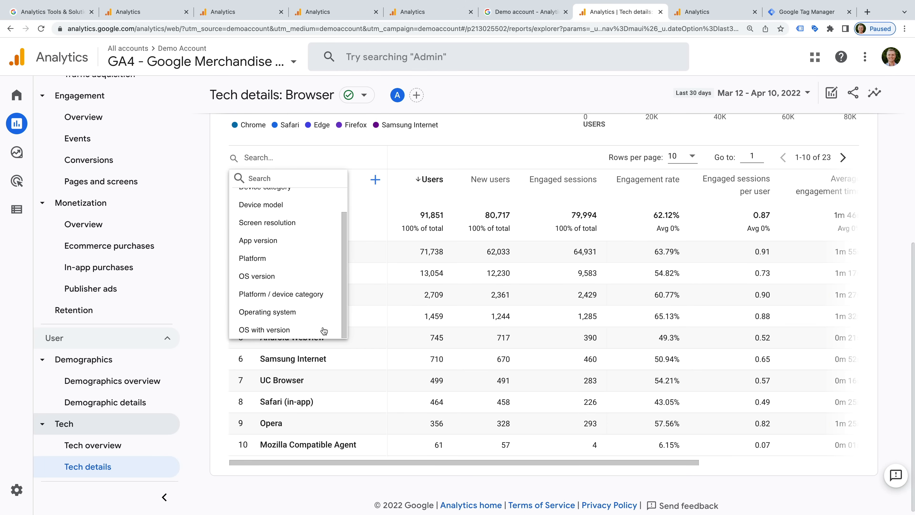
scroll(319, 251, "up", 1)
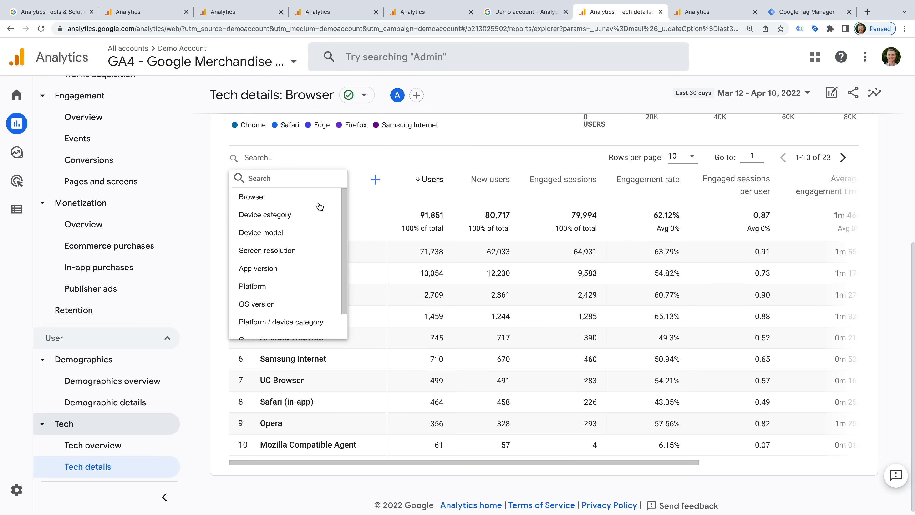
left_click(279, 214)
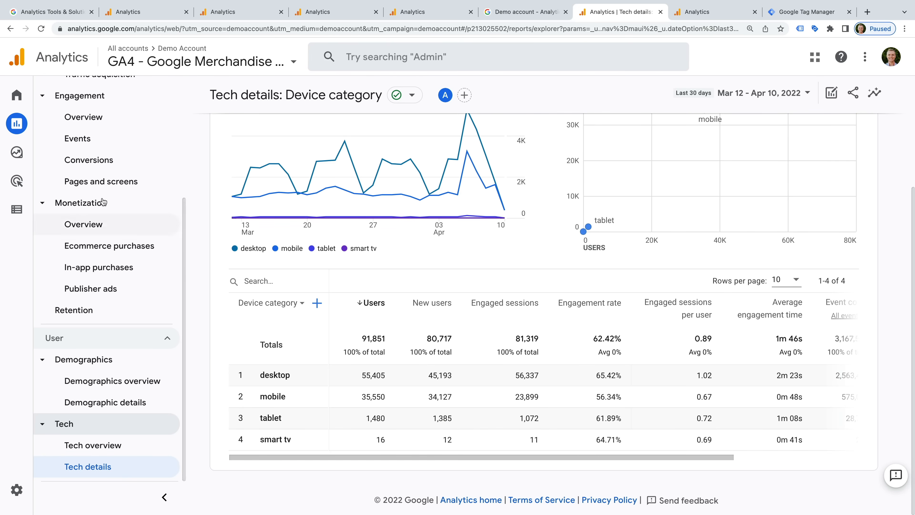
Open Explorations and look through the available exploration templates from Blank to User lifetime.
left_click(20, 153)
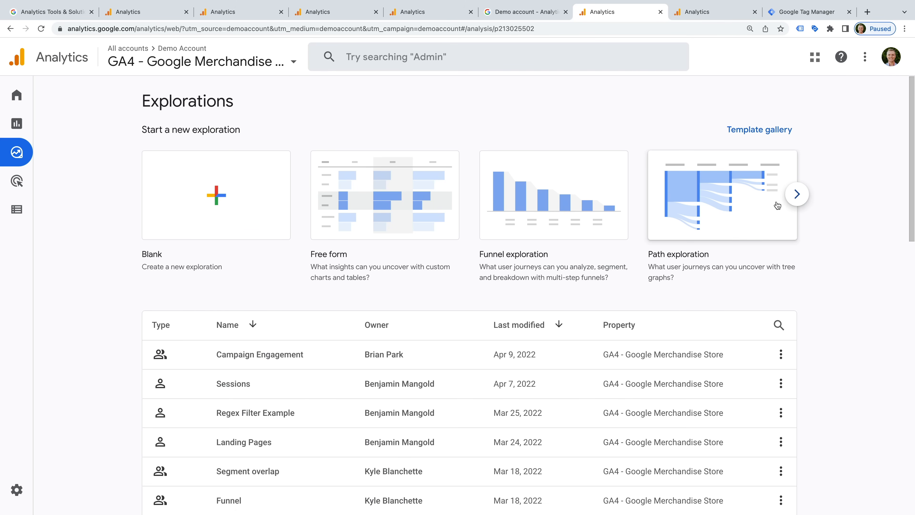
left_click(797, 195)
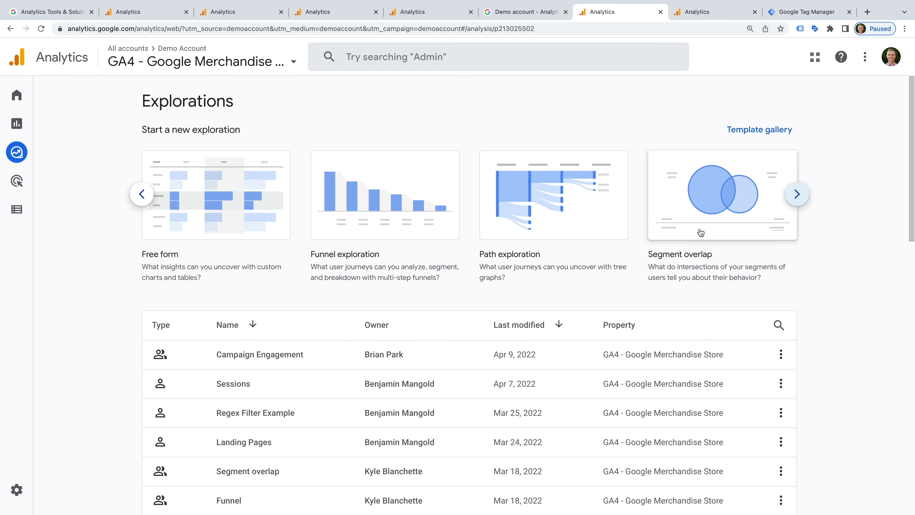
left_click(797, 195)
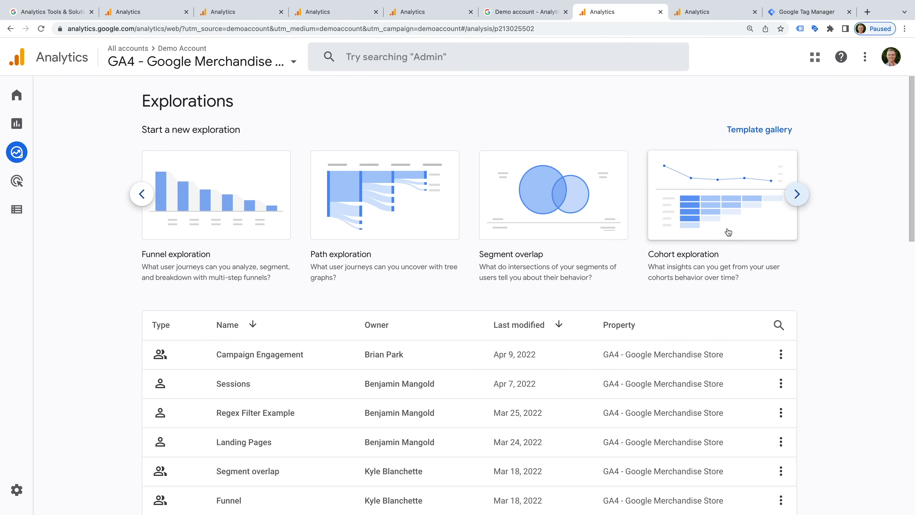
left_click(798, 194)
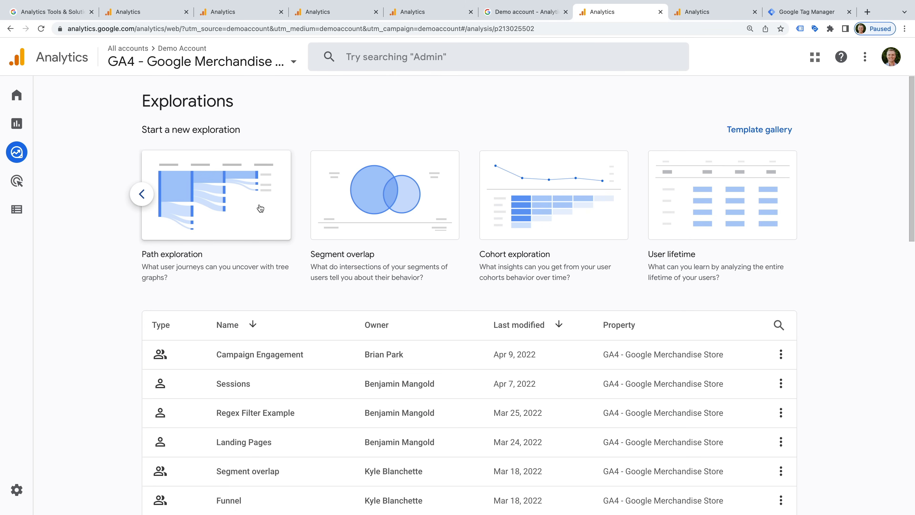
left_click(148, 196)
left_click(149, 197)
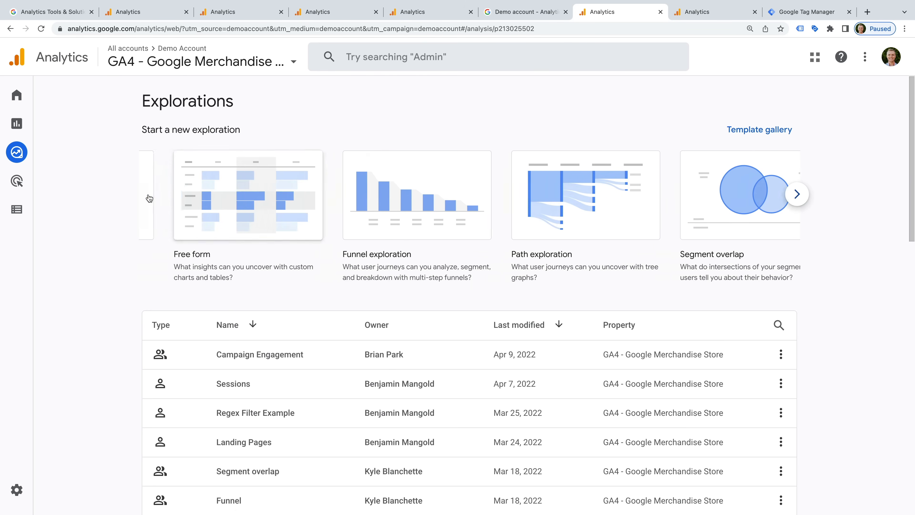
left_click(149, 197)
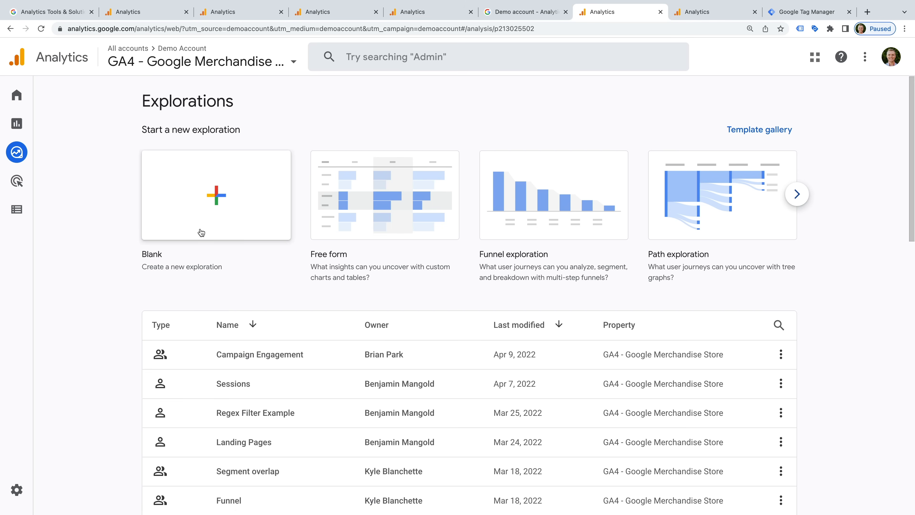
Look through the list of existing explorations below the templates.
scroll(283, 285, "down", 3)
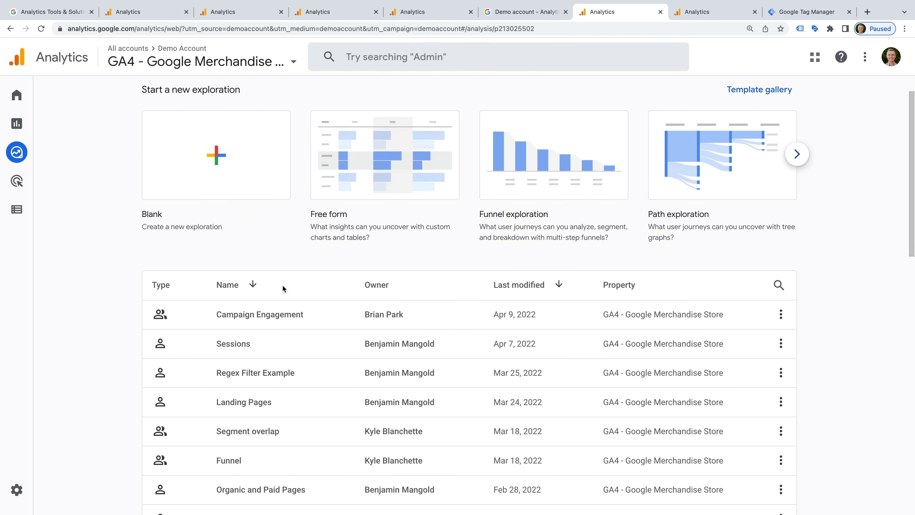
scroll(284, 289, "down", 5)
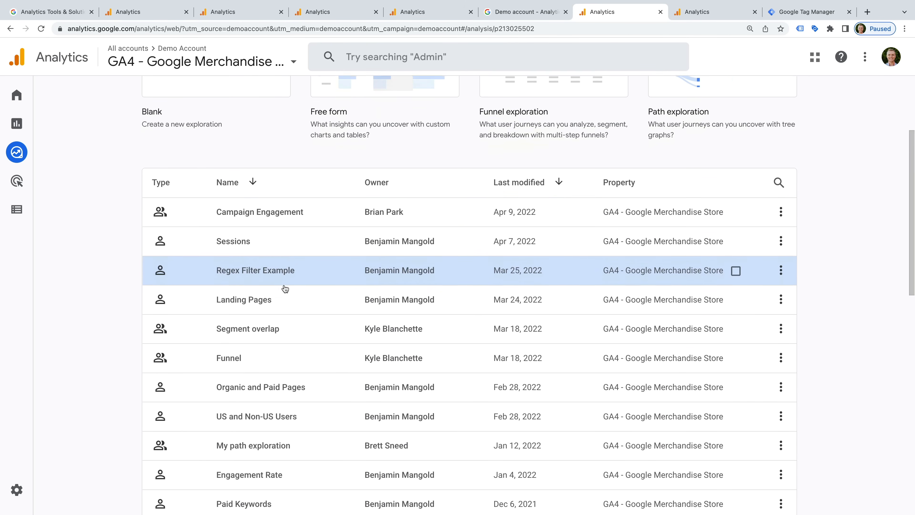
scroll(285, 289, "down", 7)
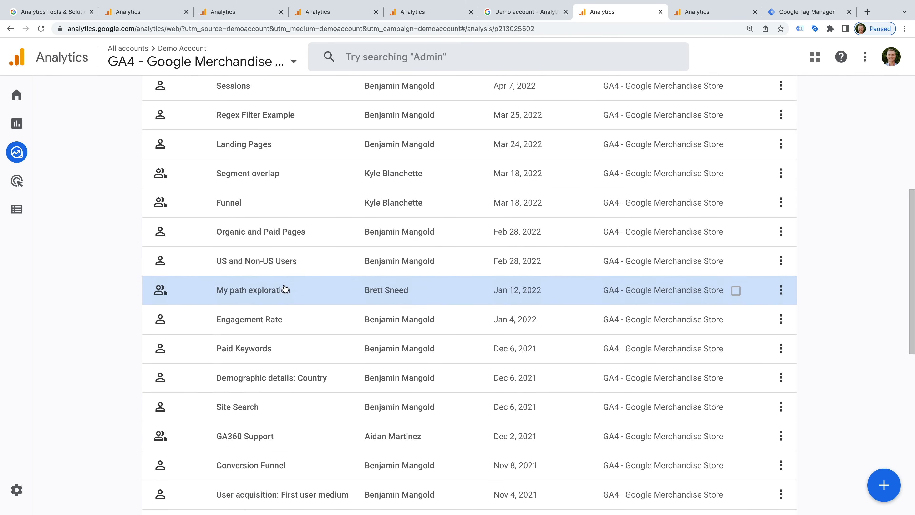
scroll(285, 289, "down", 2)
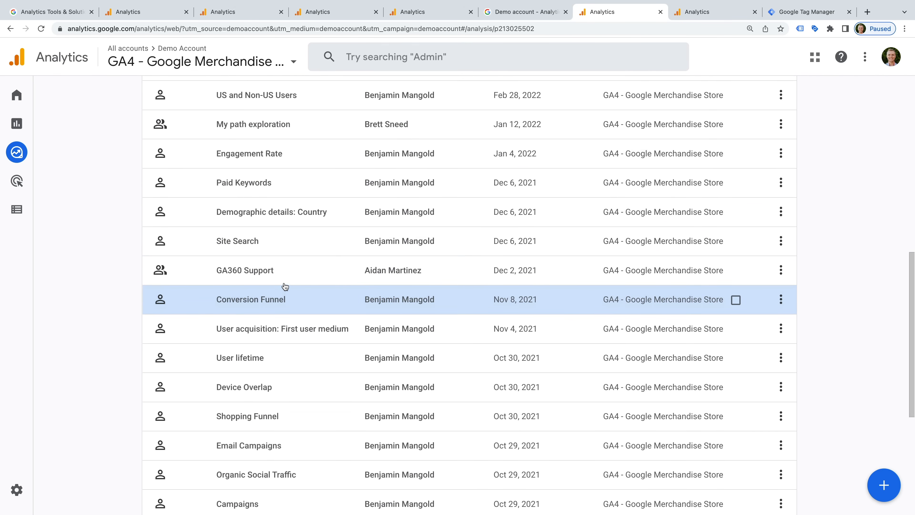
scroll(285, 288, "up", 15)
scroll(285, 282, "up", 1)
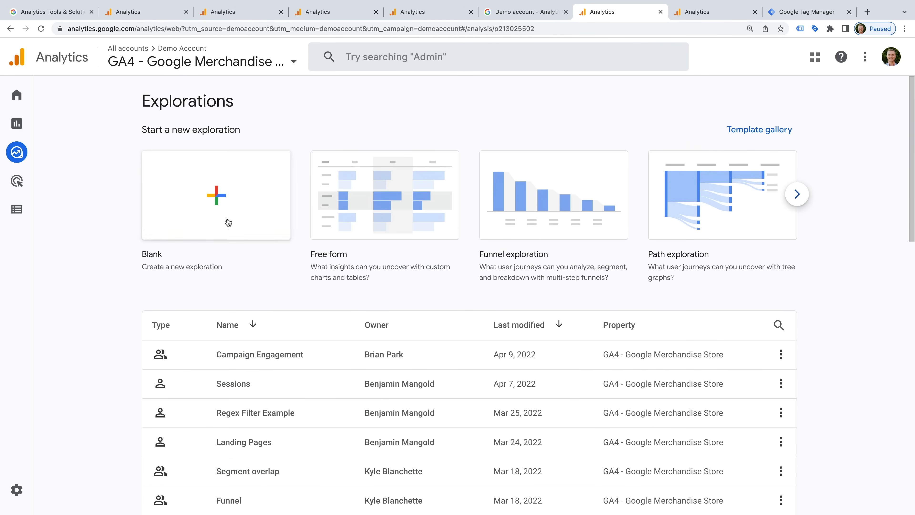
Create a blank exploration and name it Campaigns.
left_click(194, 216)
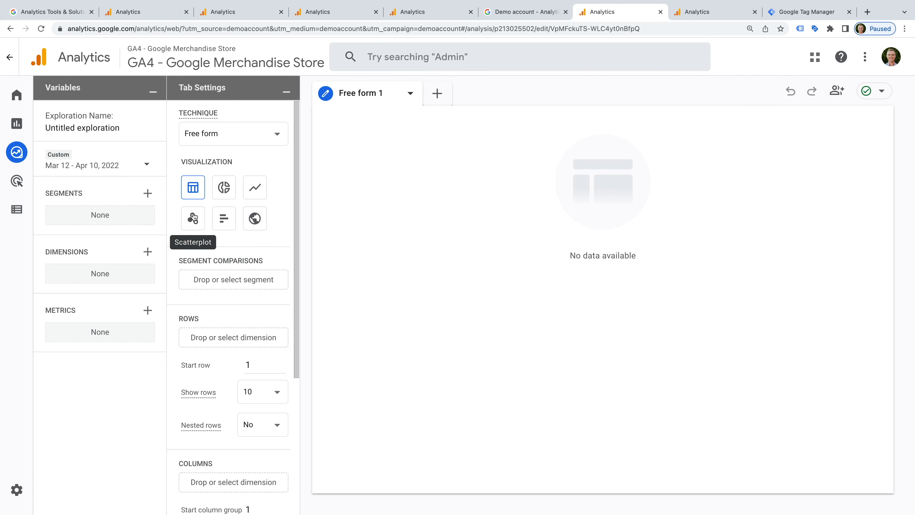
triple_click(101, 130)
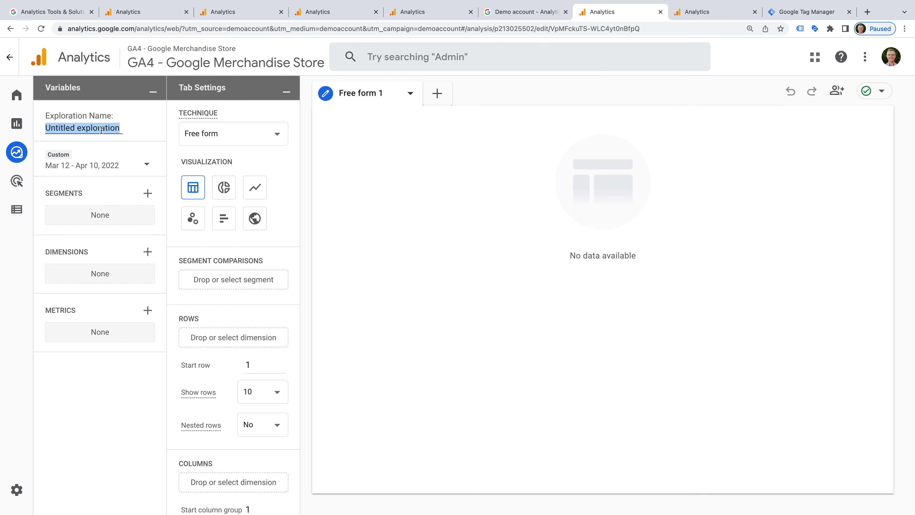
type("Campaigns")
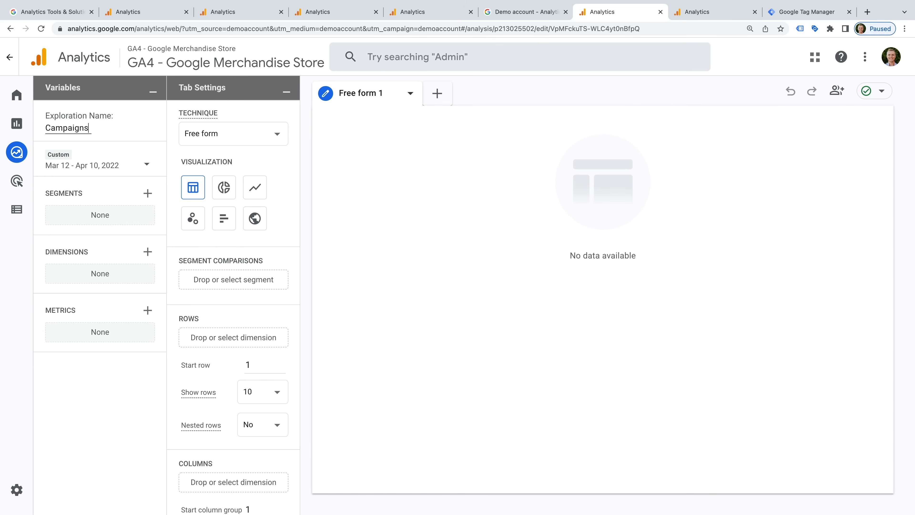
Set the exploration's date range to Last 30 days.
left_click(110, 165)
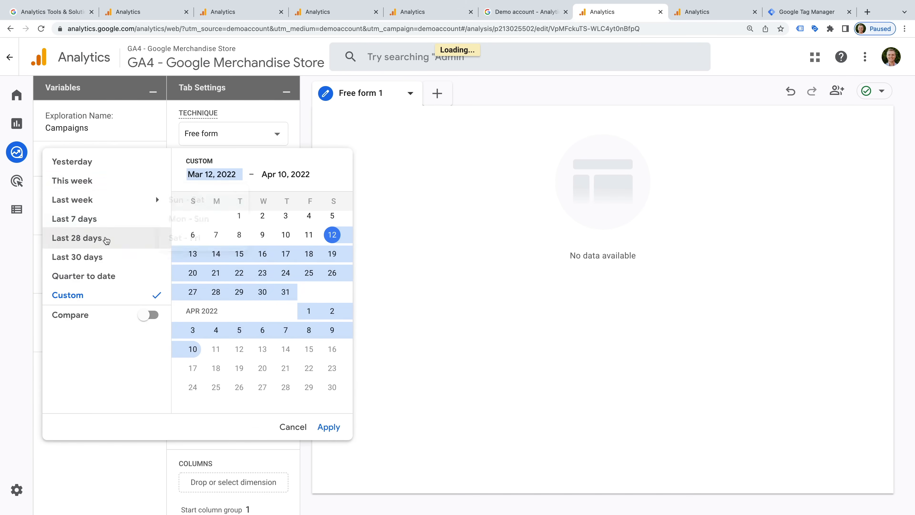
left_click(106, 239)
left_click(121, 258)
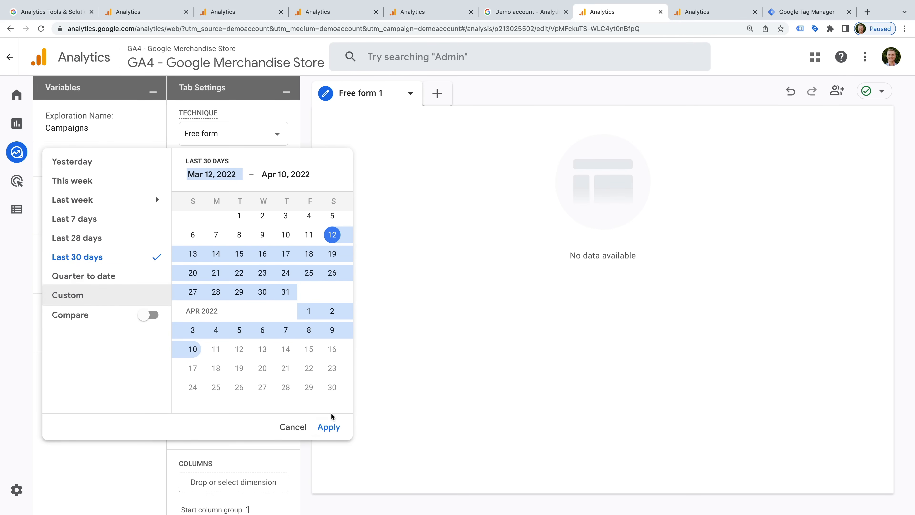
left_click(329, 425)
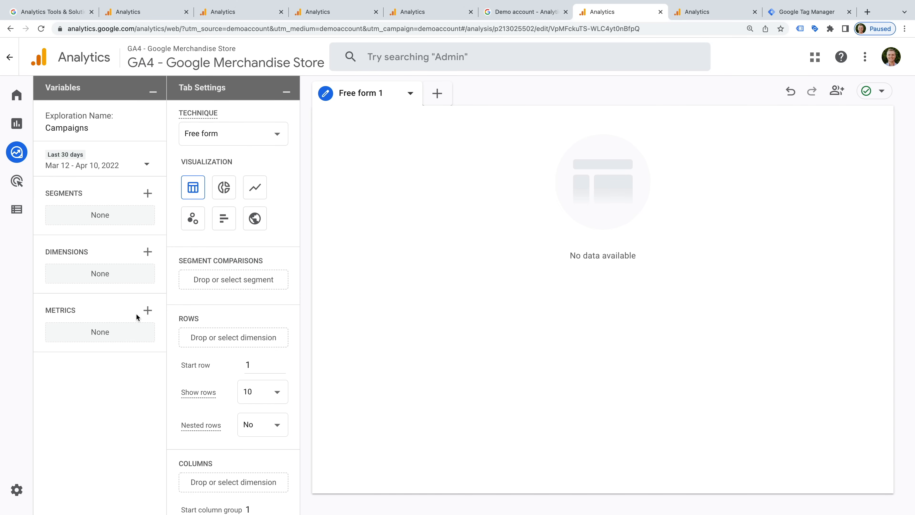
Search the dimensions for "campaign" and import Session campaign into the exploration's variables.
mouse_move(136, 313)
left_click(148, 252)
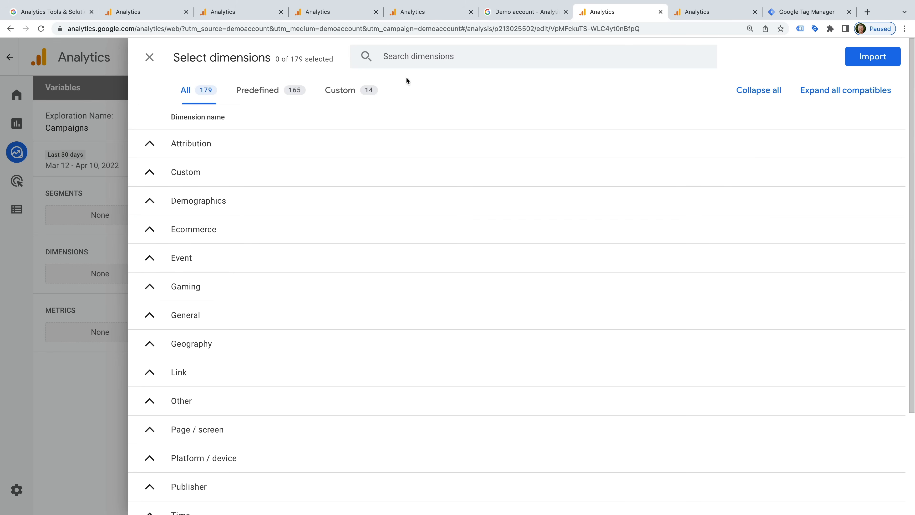
left_click(408, 58)
type("campa")
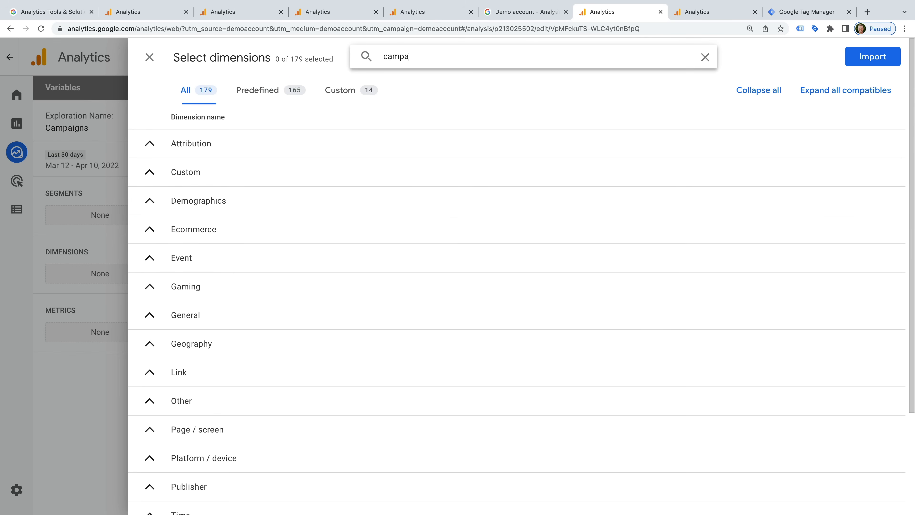
type("ign")
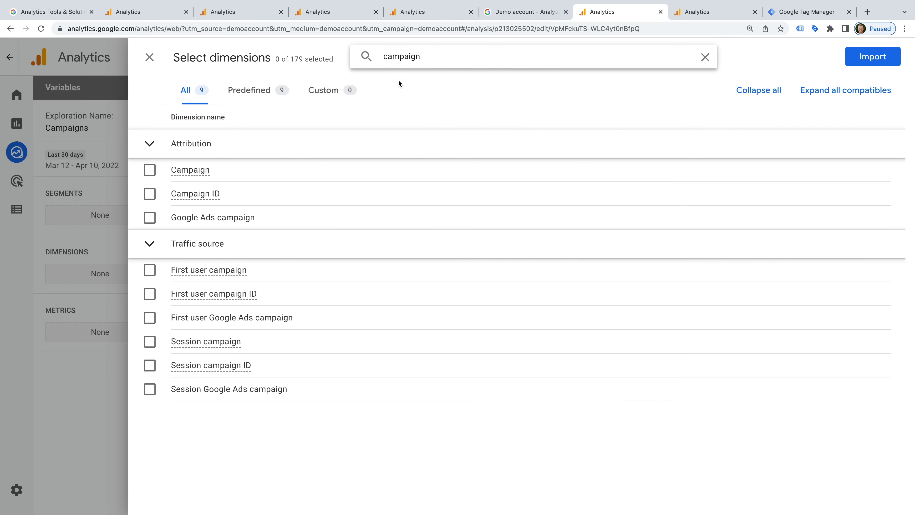
left_click(149, 341)
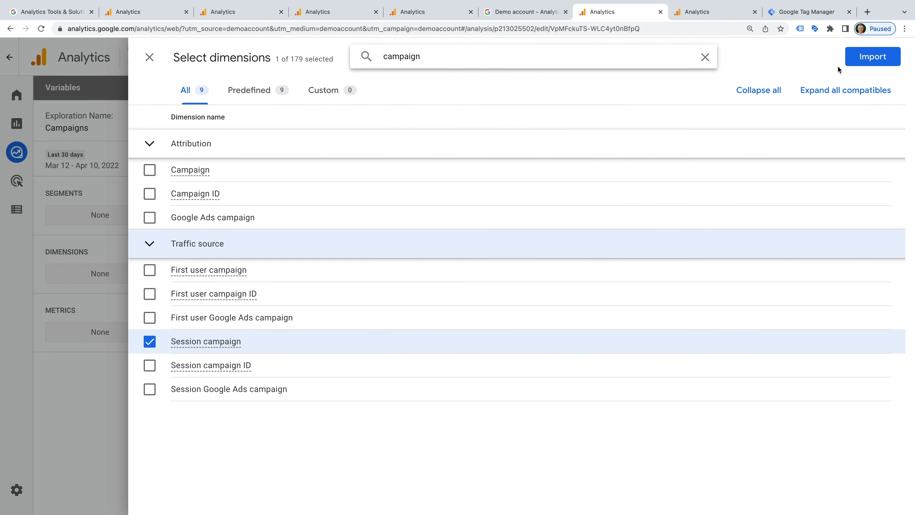
left_click(857, 62)
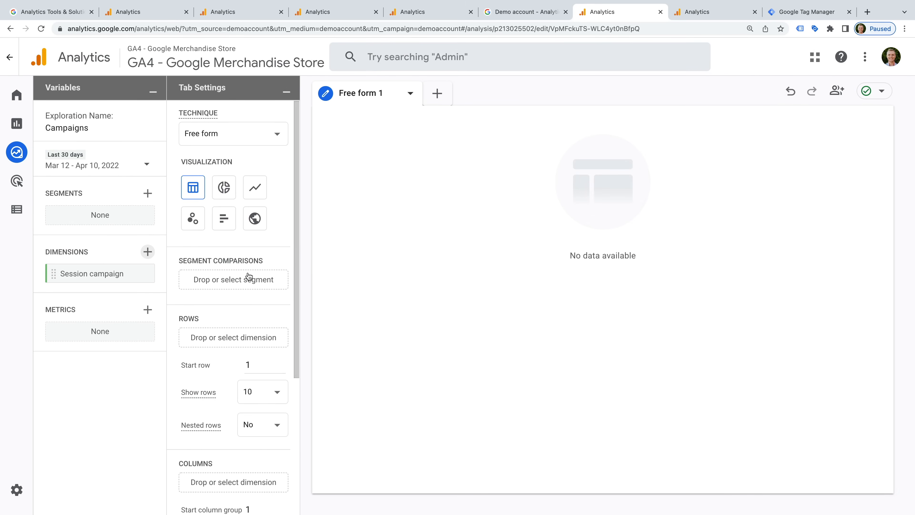
Find and import the metrics Sessions, Total users and Conversions into the exploration's variables.
left_click(147, 309)
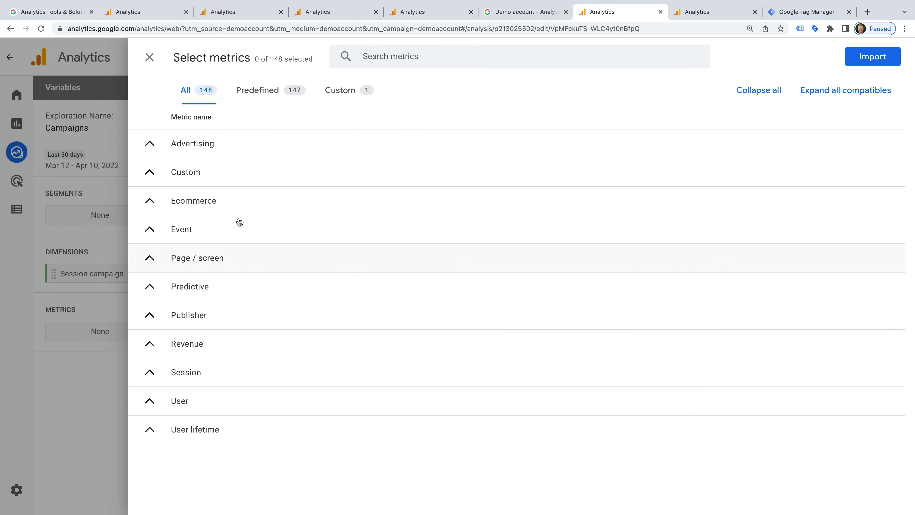
left_click(427, 57)
type("sessions")
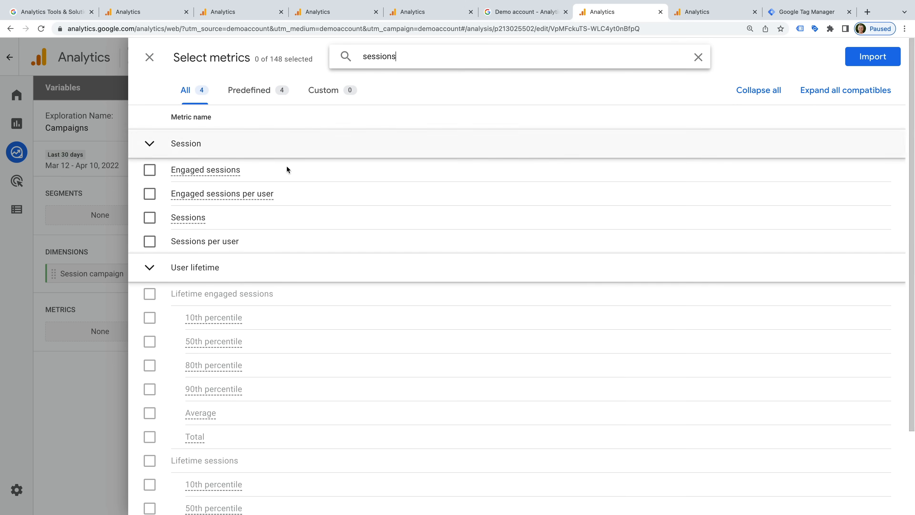
left_click(149, 219)
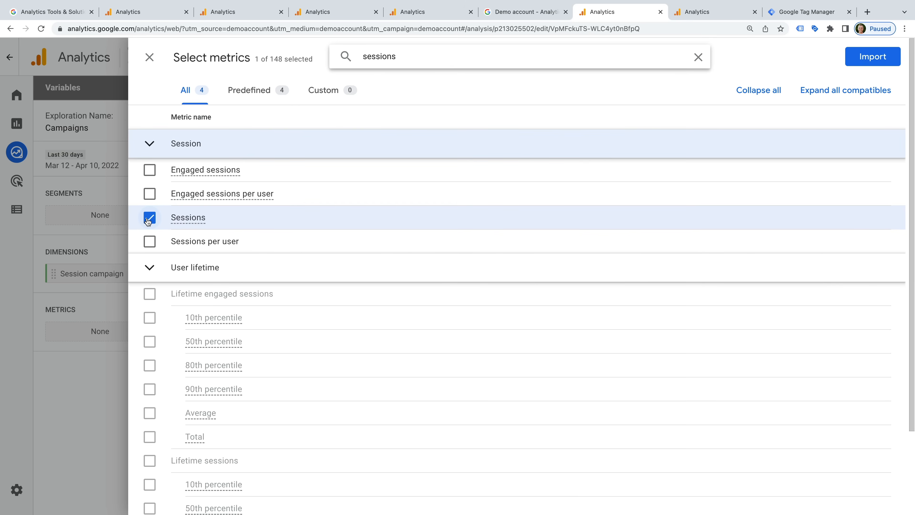
key("super+a")
type("total users")
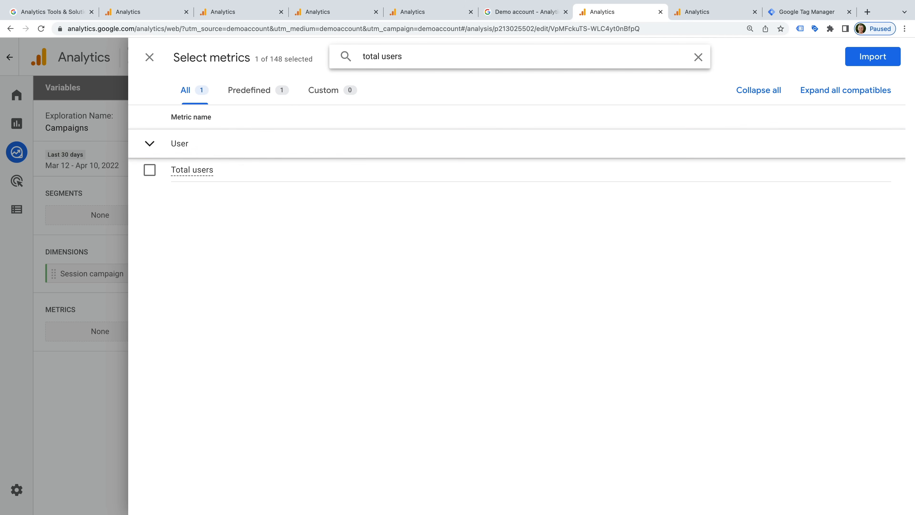
left_click(149, 171)
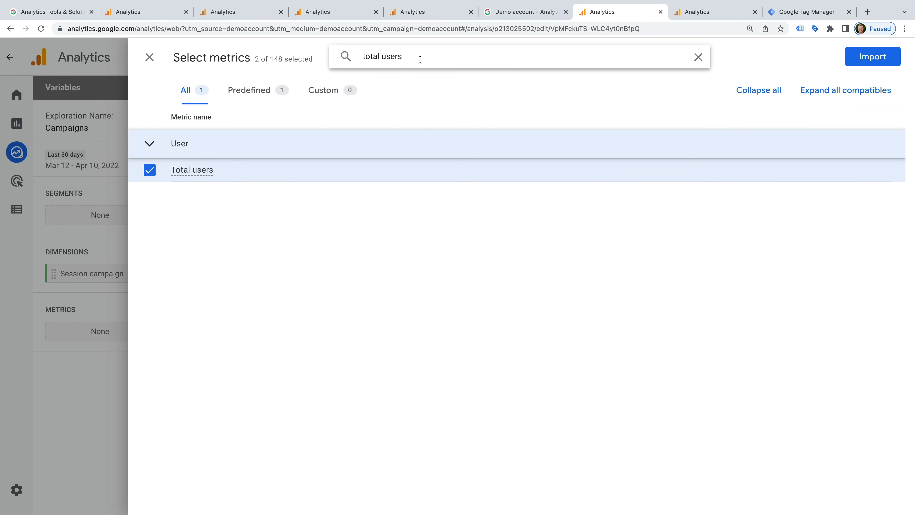
key("super+a")
type("c")
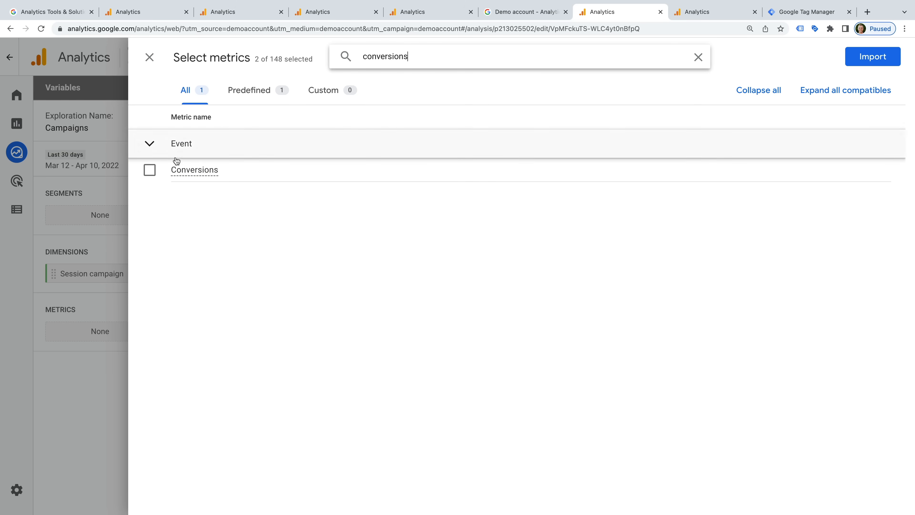
left_click(149, 170)
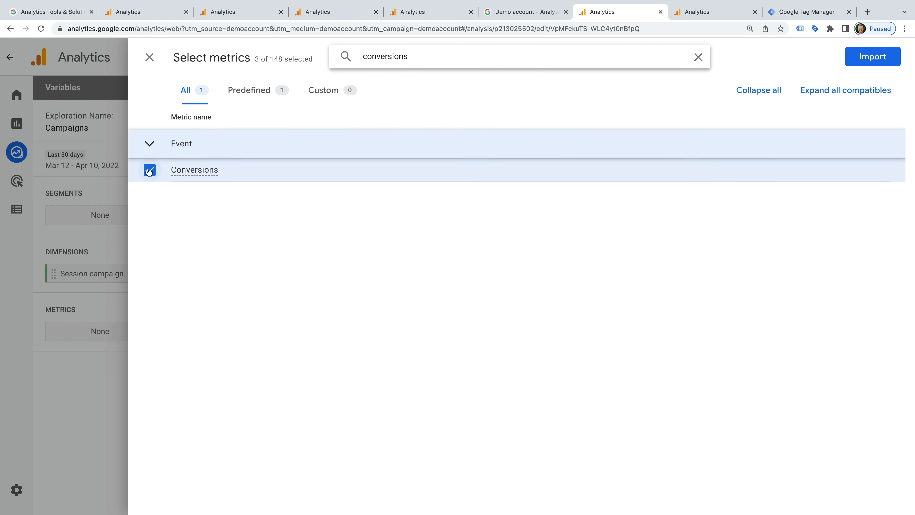
left_click(862, 67)
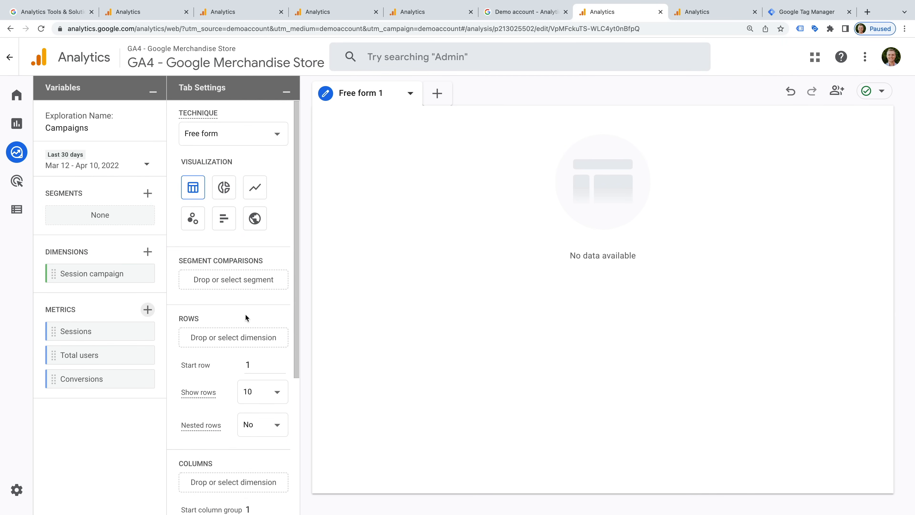
Use Session campaign as the row dimension of the free form table.
mouse_move(245, 315)
scroll(174, 312, "down", 1)
left_click_drag(92, 274, 200, 291)
Add Total users, Sessions and Conversions, in that order, as the values of the free form table.
scroll(273, 349, "down", 1)
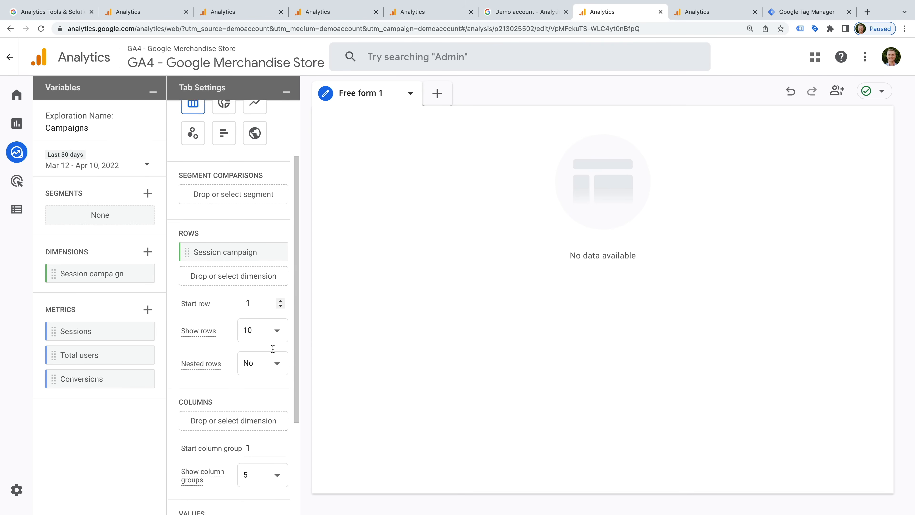
scroll(273, 348, "down", 2)
left_click_drag(96, 331, 183, 406)
left_click_drag(90, 355, 198, 395)
left_click_drag(96, 380, 237, 451)
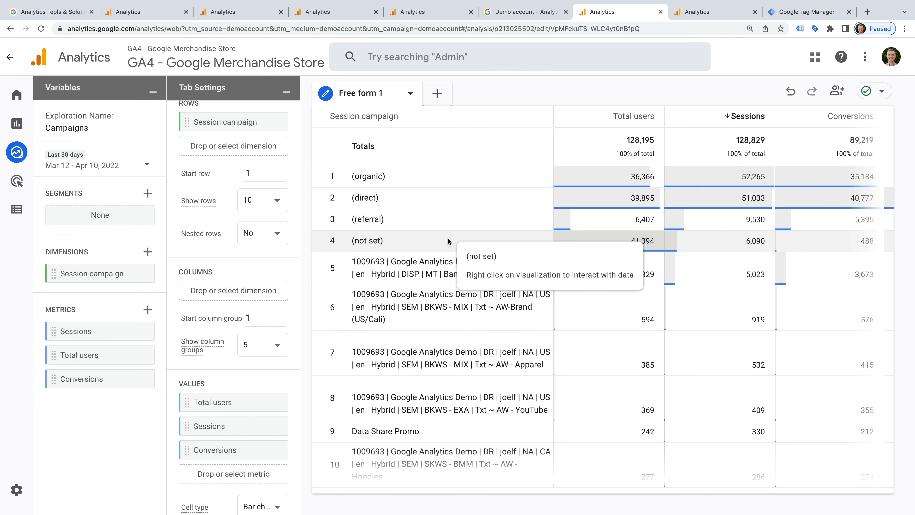
Create a filter on Session campaign with the match type "does not match regex".
scroll(277, 382, "down", 3)
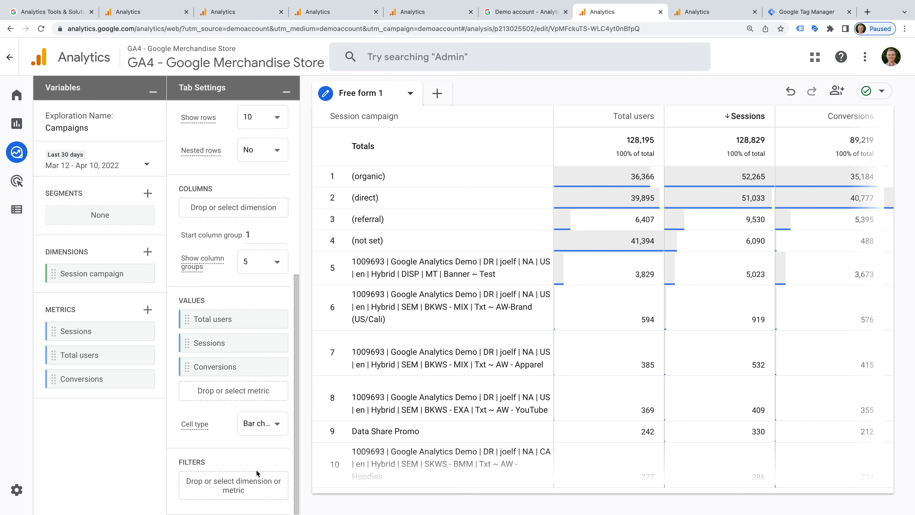
left_click(258, 485)
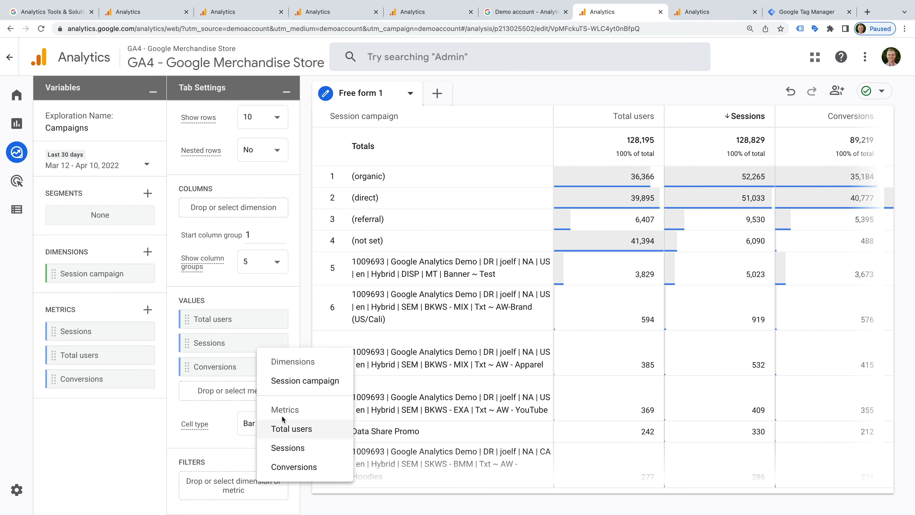
left_click(297, 381)
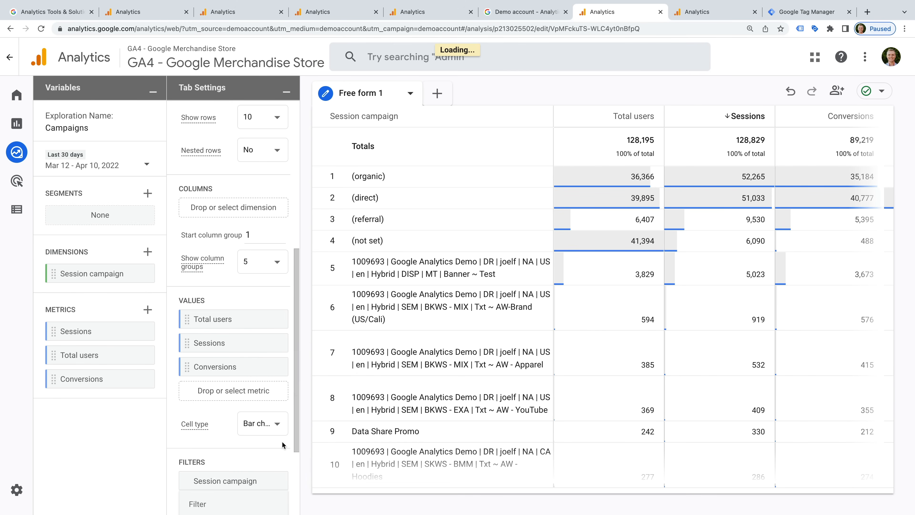
scroll(281, 389, "down", 4)
left_click(265, 402)
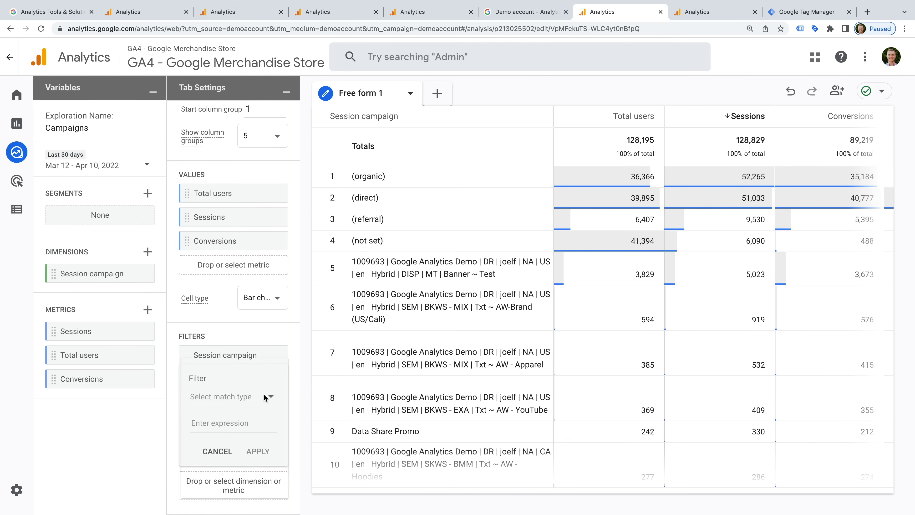
scroll(266, 407, "down", 3)
scroll(267, 410, "down", 2)
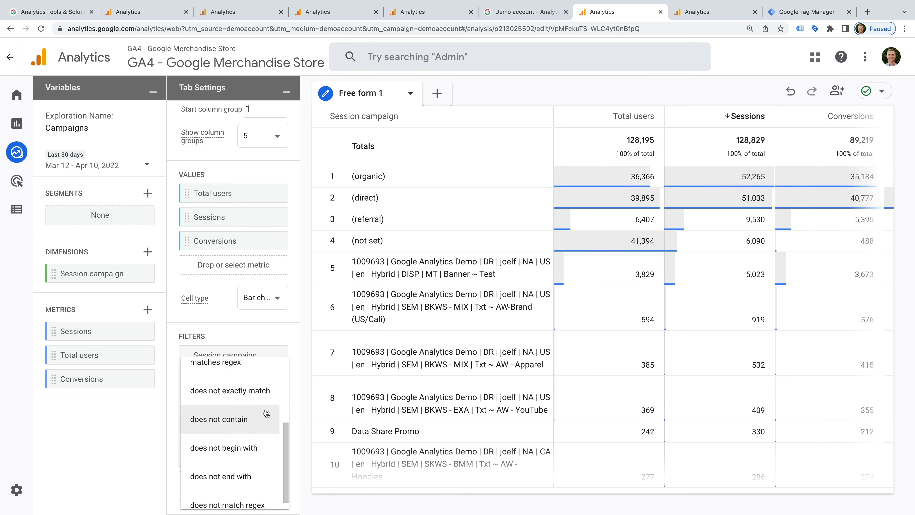
left_click(267, 498)
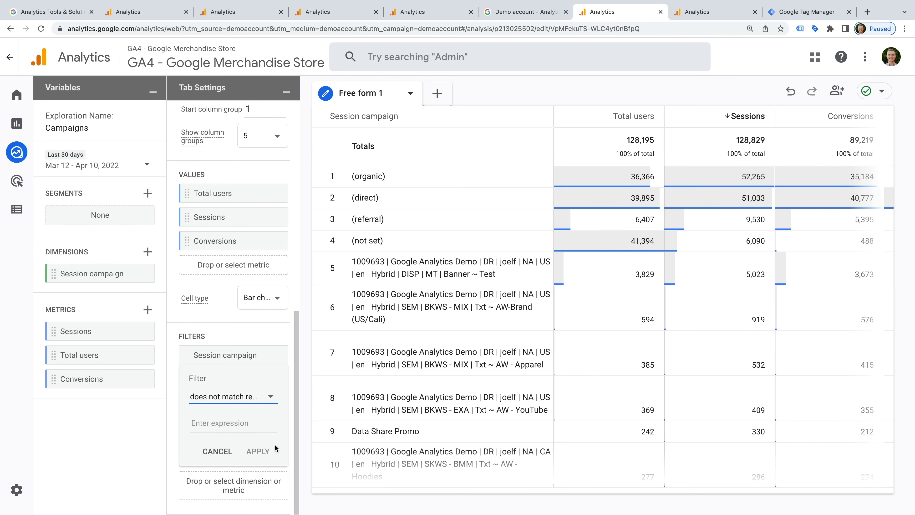
Set the Session campaign filter's expression to ^\(.*\)$ and apply the filter.
left_click(238, 425)
type("^")
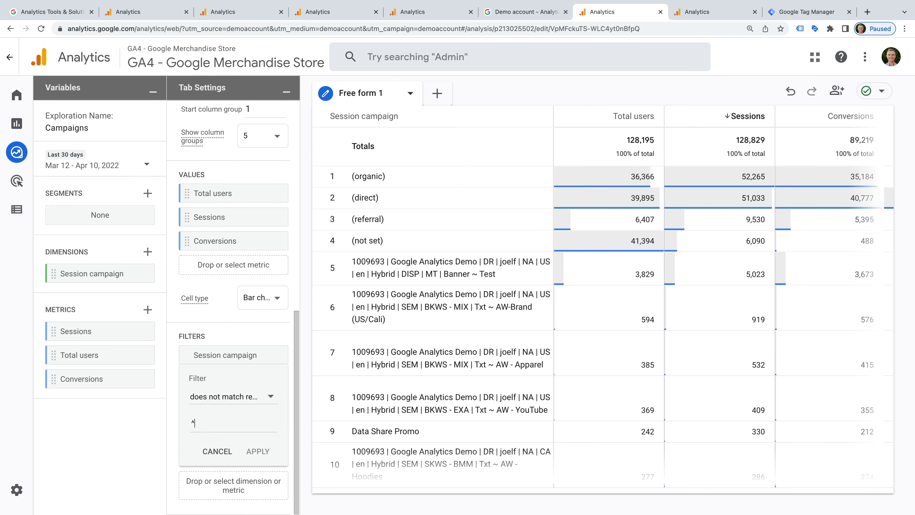
type("\\(.")
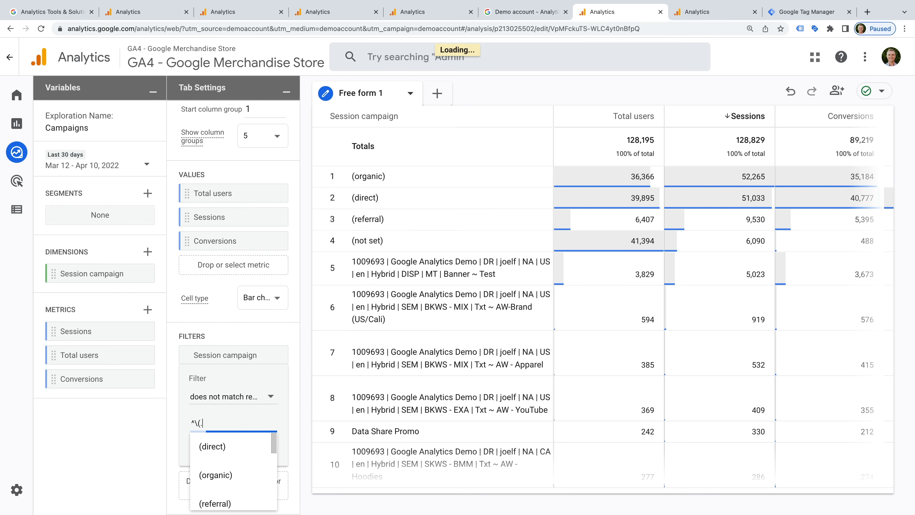
type("*")
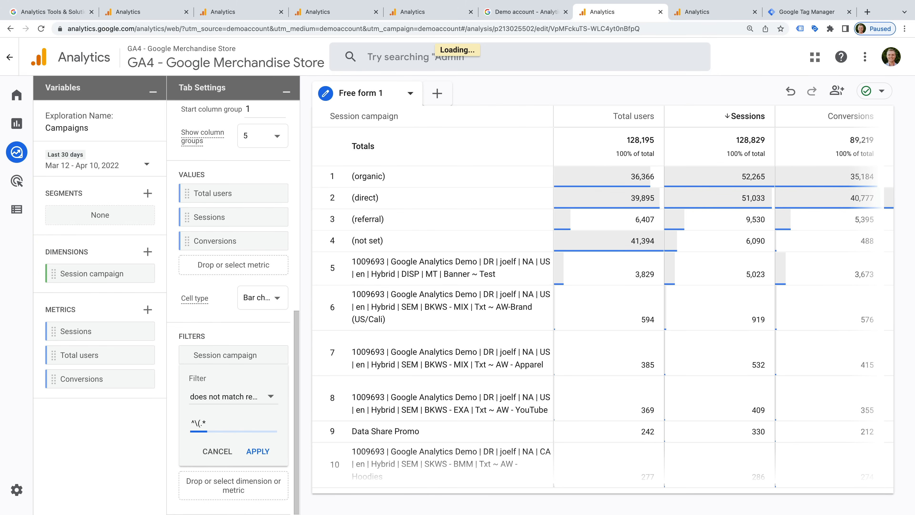
type("\\)")
type("$")
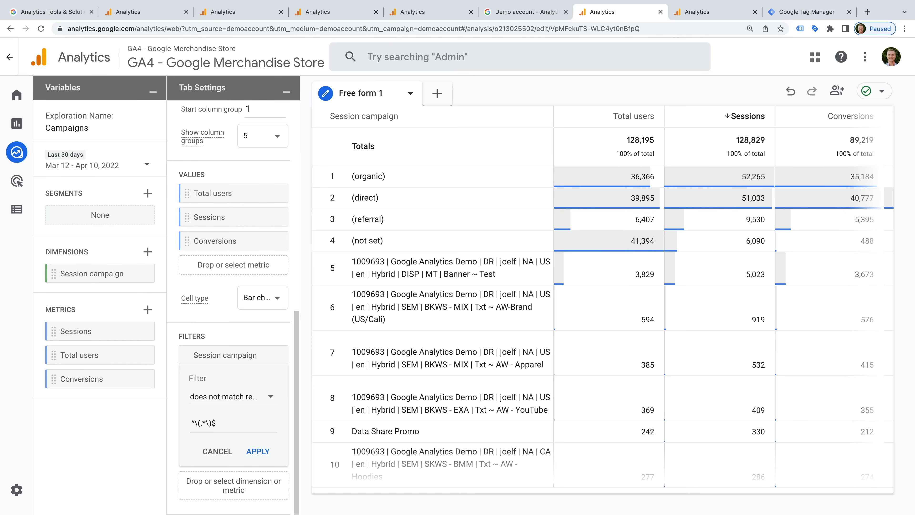
left_click(254, 452)
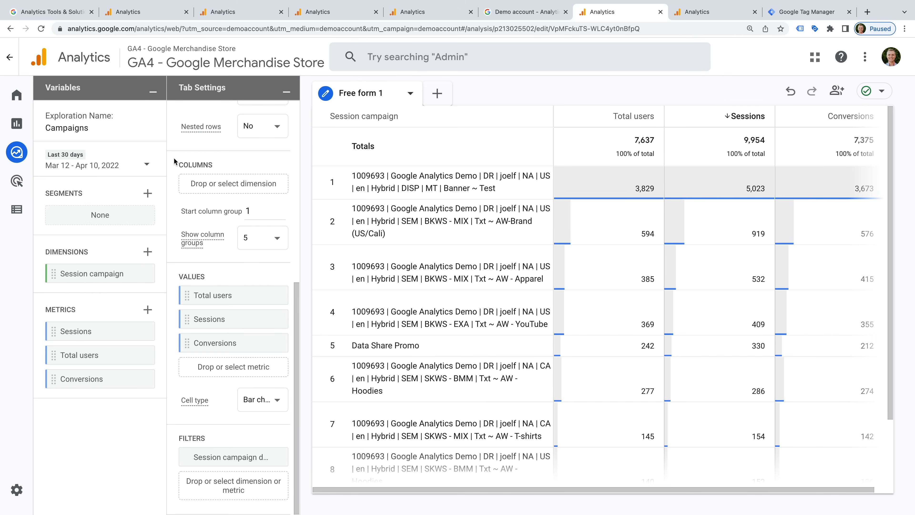
Leave the Campaigns exploration and create a new blank exploration named Conversion Funnel.
left_click(9, 59)
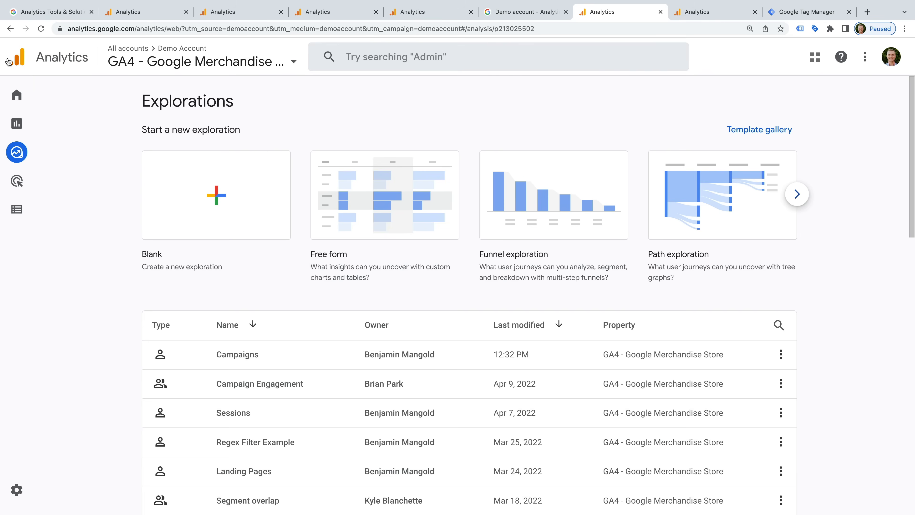
left_click(238, 196)
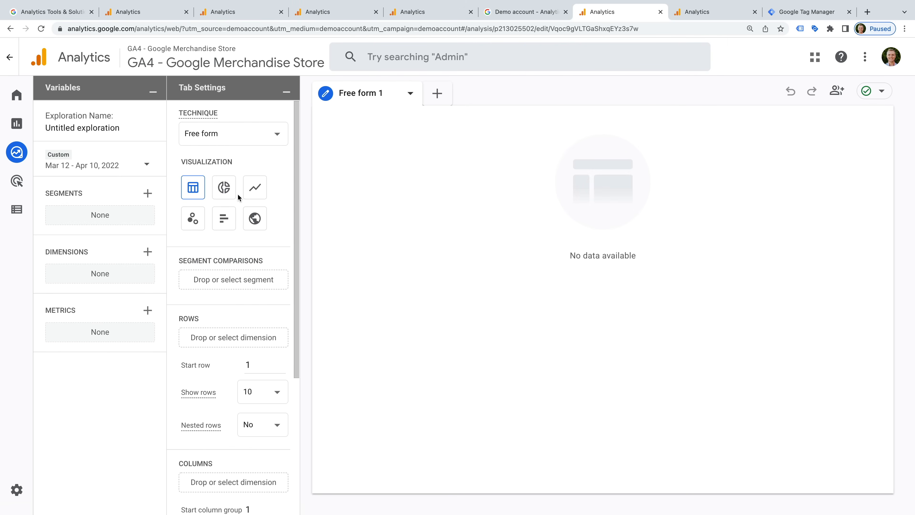
left_click(122, 126)
left_click_drag(122, 127, 43, 127)
type("Conv")
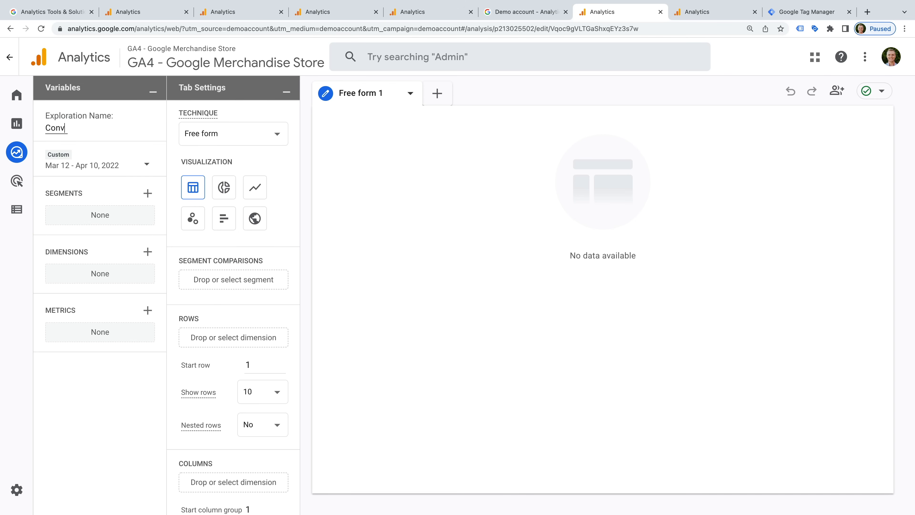
type("ersion Funnel")
Set the Conversion Funnel exploration's date range to Last 28 days.
left_click(134, 170)
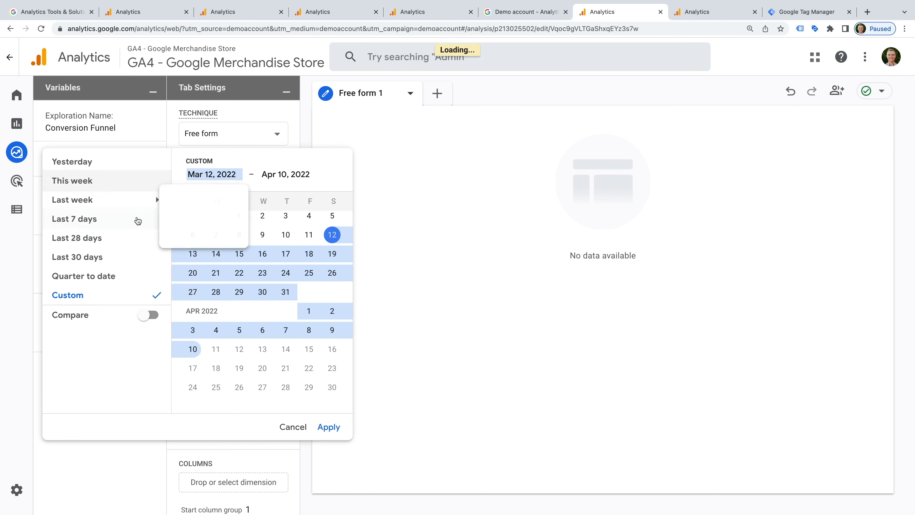
left_click(138, 236)
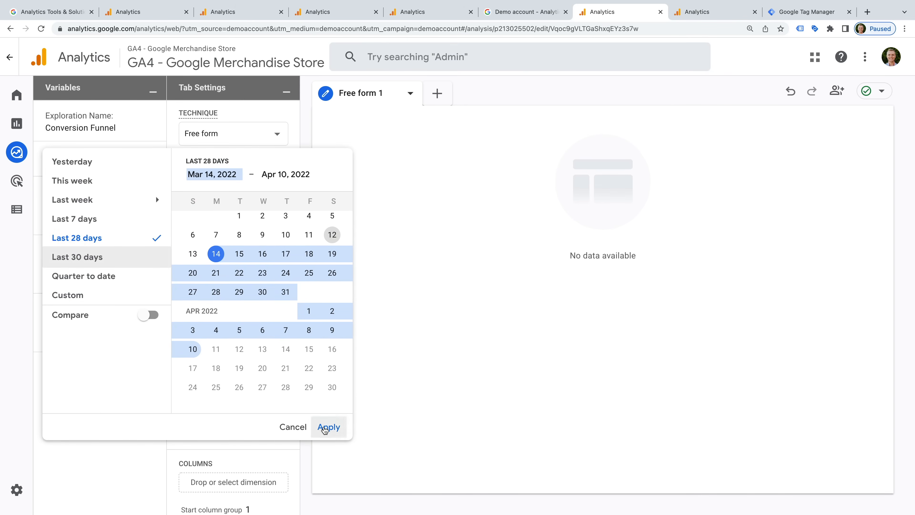
left_click(326, 428)
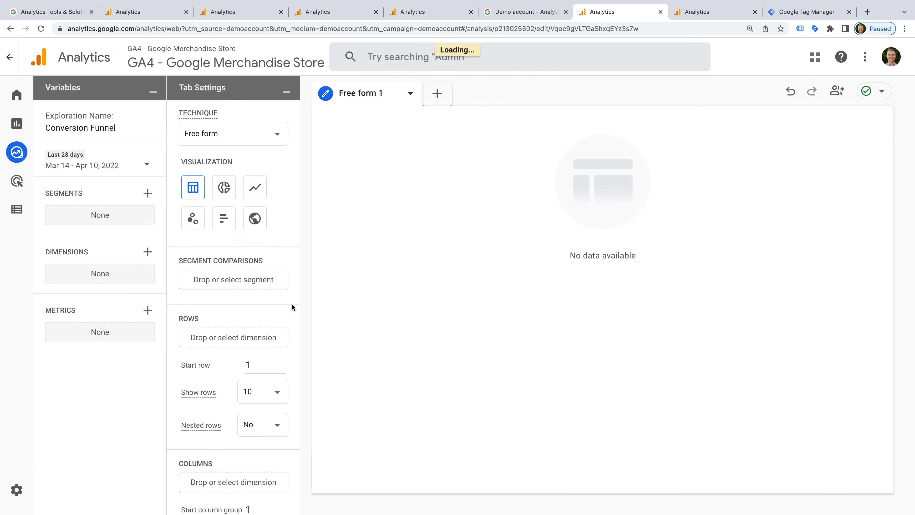
Change the exploration's technique from Free form to Funnel exploration.
left_click(221, 138)
left_click(220, 138)
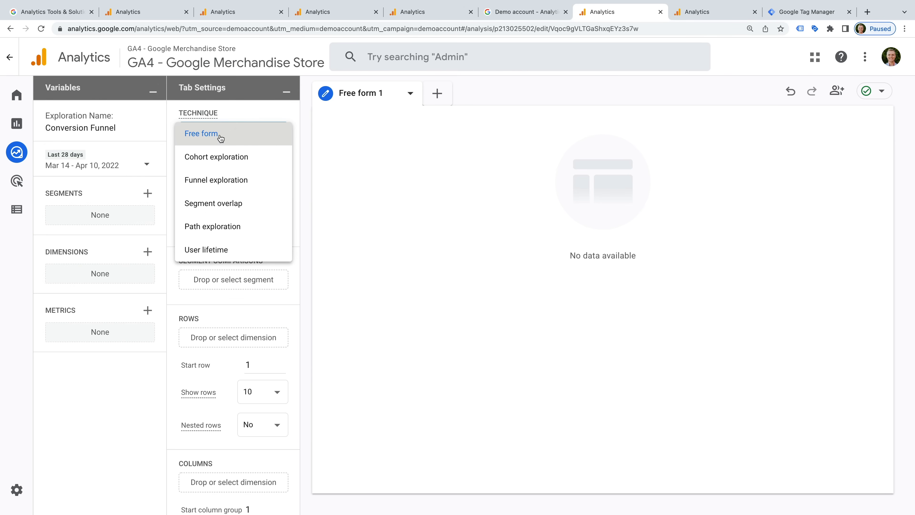
left_click(251, 185)
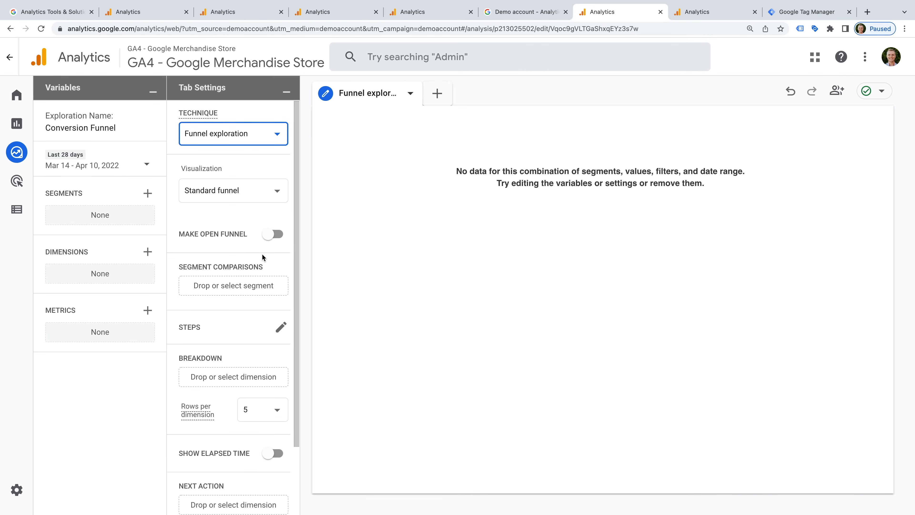
Start editing the funnel steps and name the first step Billing and Shipping.
left_click(282, 330)
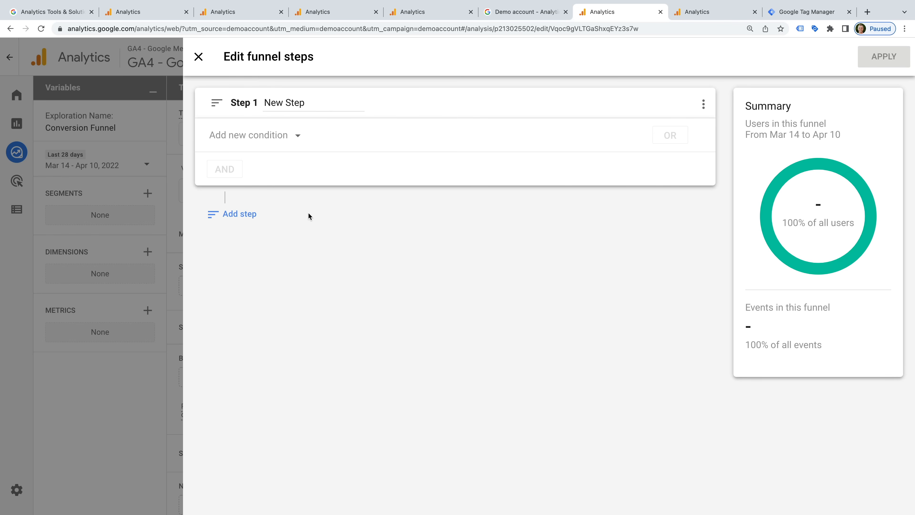
triple_click(298, 104)
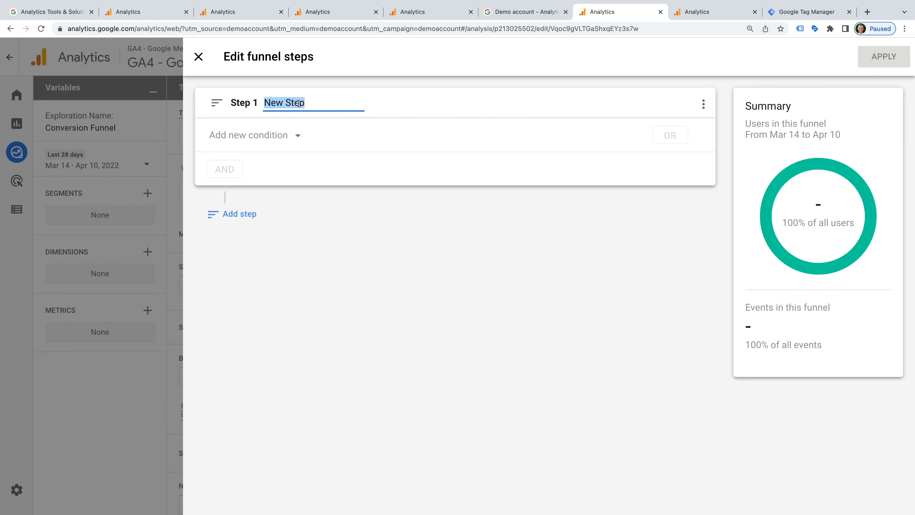
type("Billing and S")
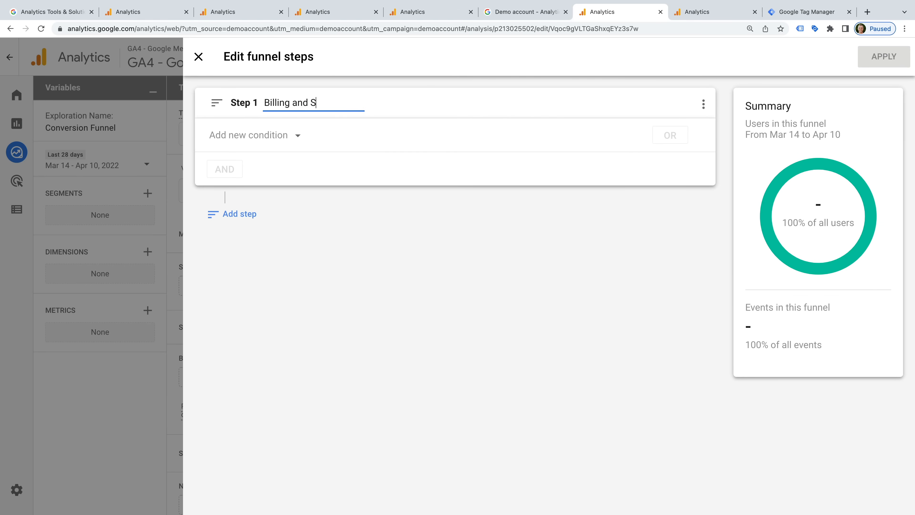
type("hipping")
Find the Page location dimension and add it as the condition of the Billing and Shipping step.
left_click(265, 135)
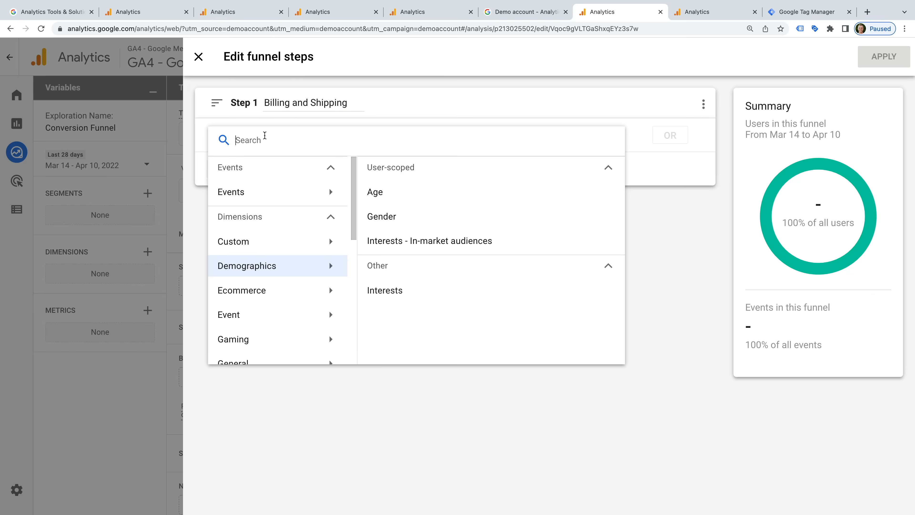
type("page l")
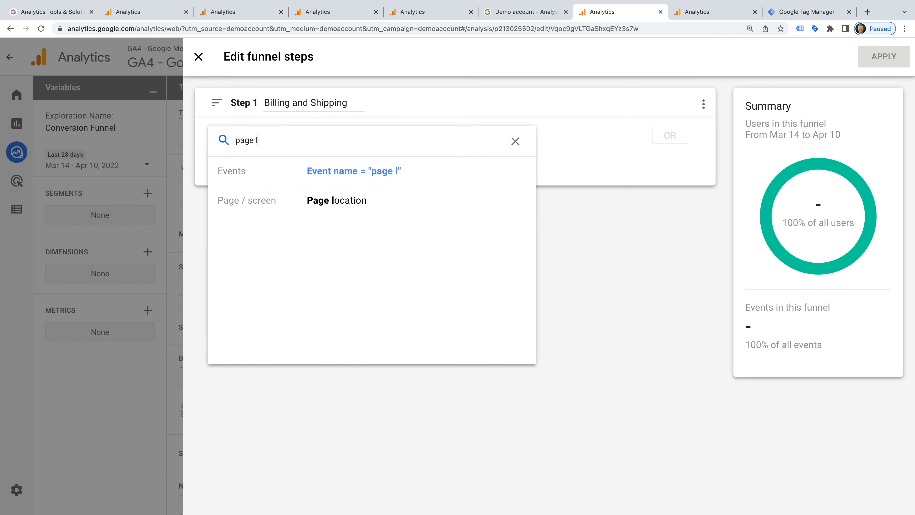
type("o")
left_click(332, 202)
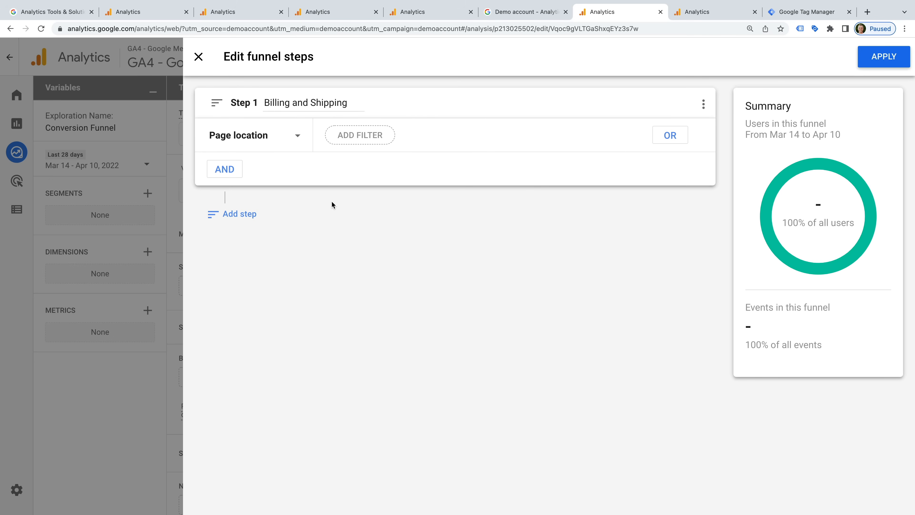
Add a filter to the Page location condition so that it contains yourinfo.html.
left_click(366, 137)
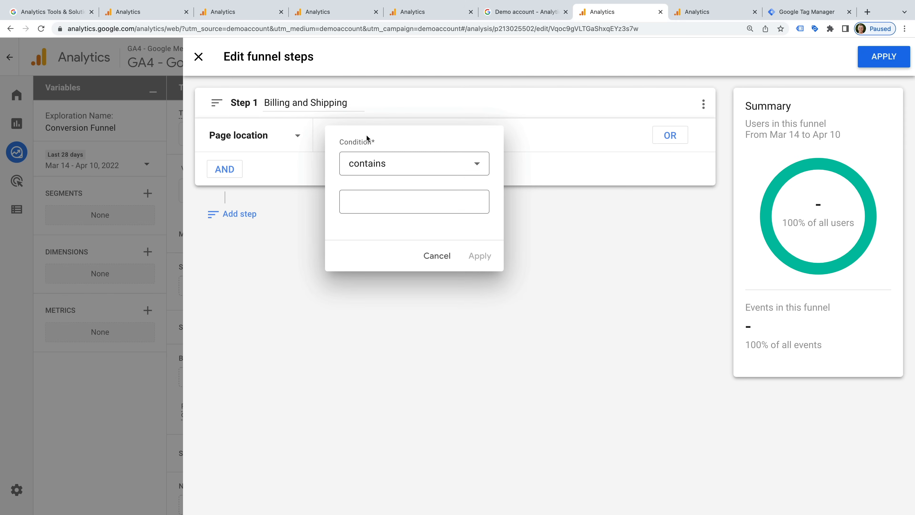
left_click(396, 171)
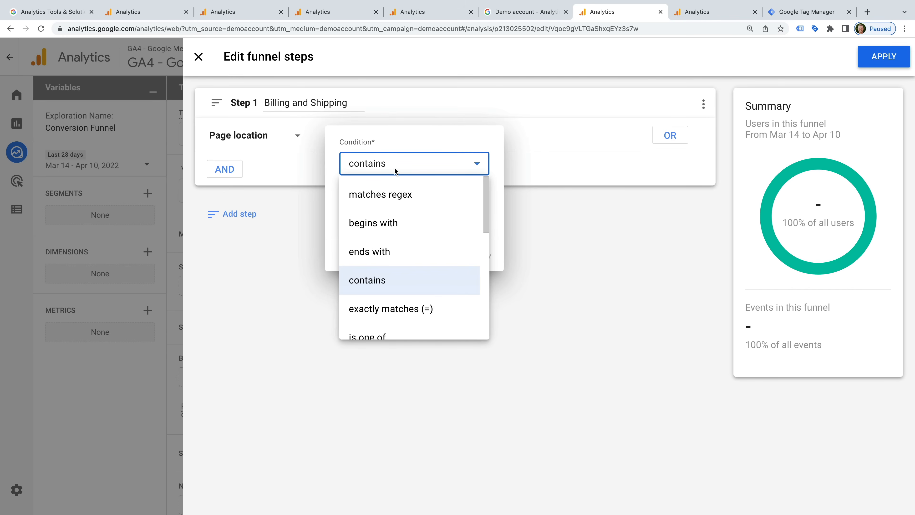
left_click(496, 187)
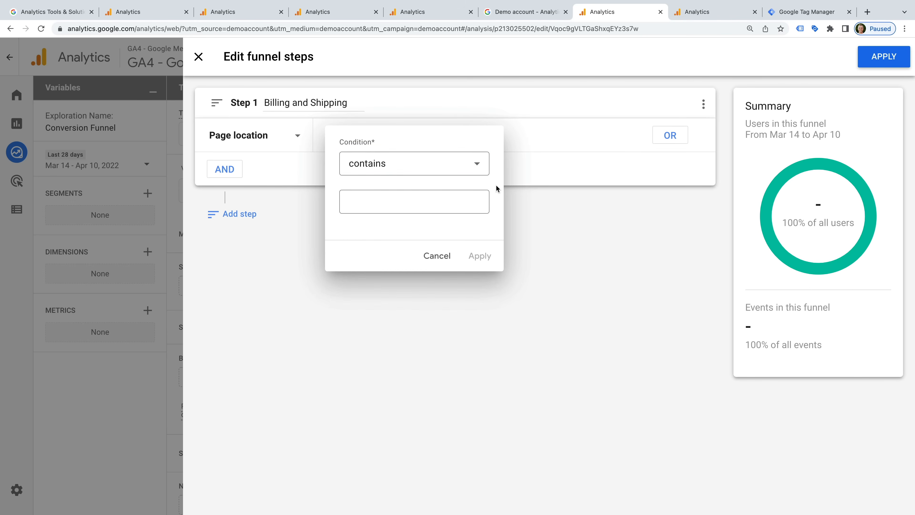
left_click(466, 198)
type("you")
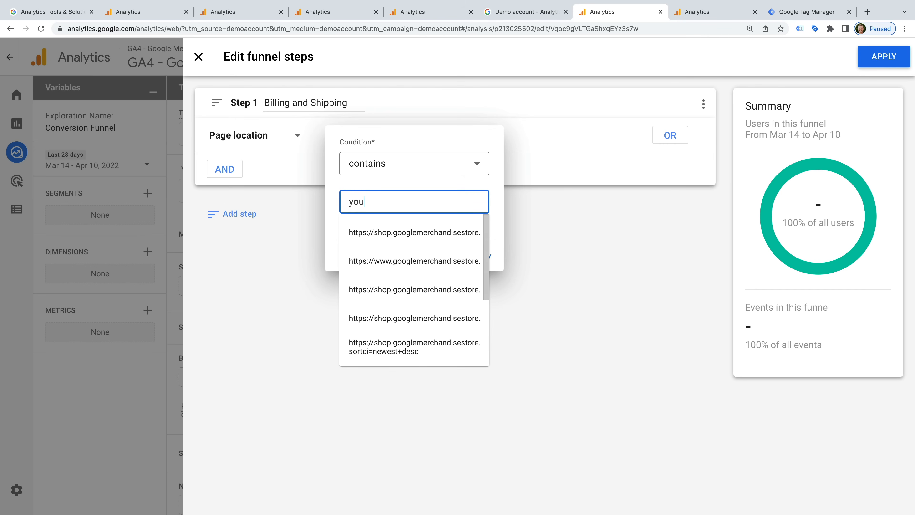
type("rinfo.html")
left_click(479, 186)
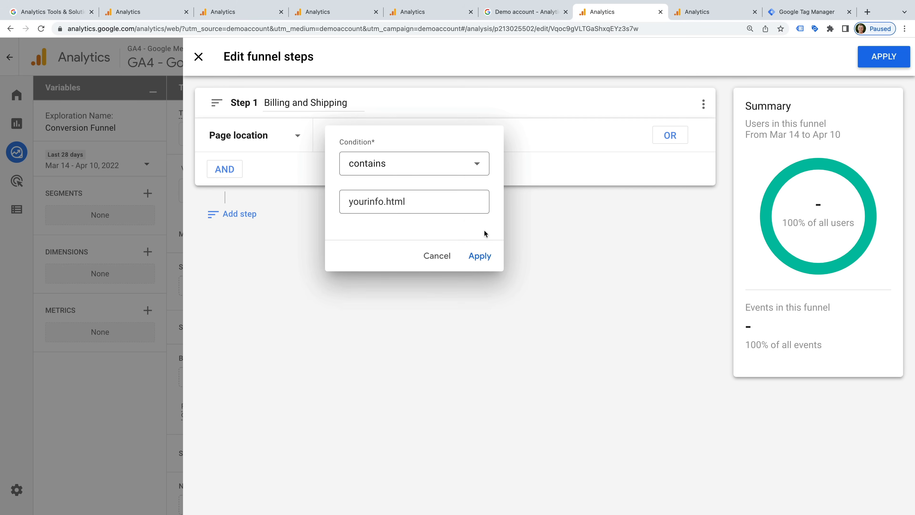
left_click(479, 256)
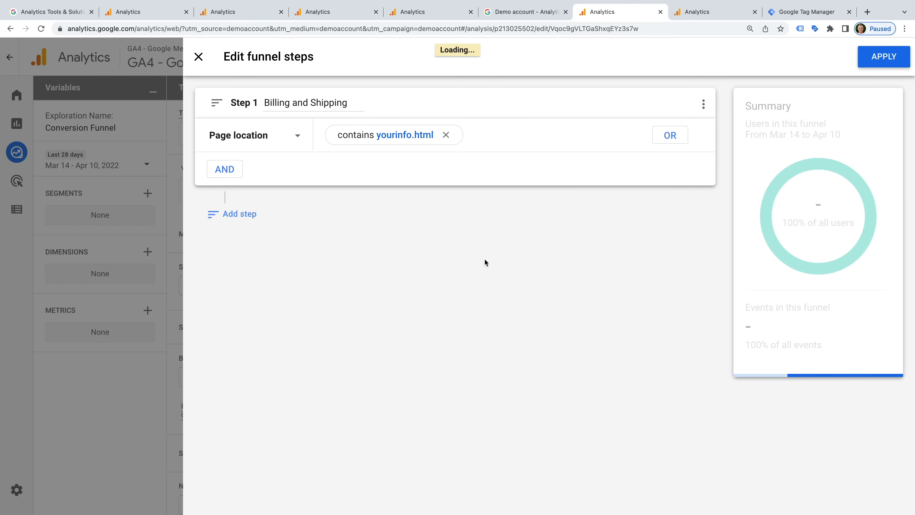
Add a second step to the funnel below the Billing and Shipping step.
left_click(240, 215)
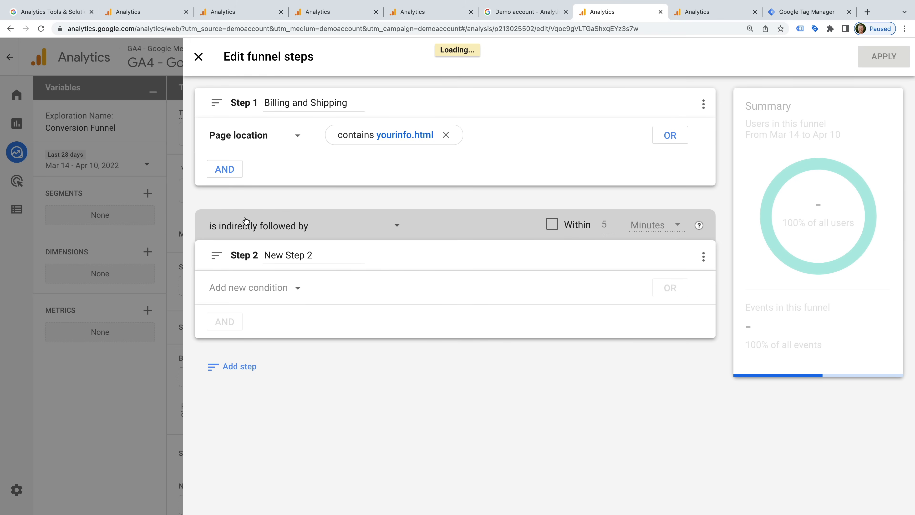
left_click_drag(313, 255, 264, 254)
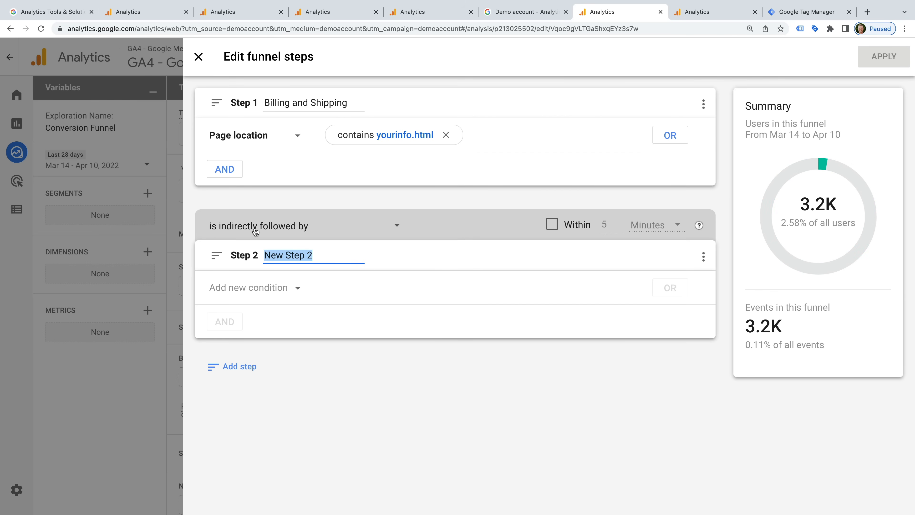
Try the "is directly followed by" relation and the Within time limit between the first and second funnel steps.
left_click(377, 226)
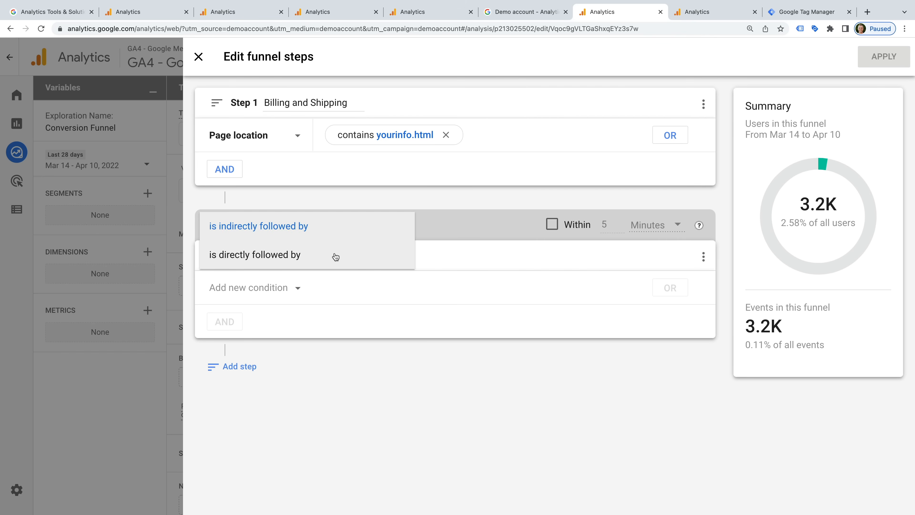
left_click(336, 256)
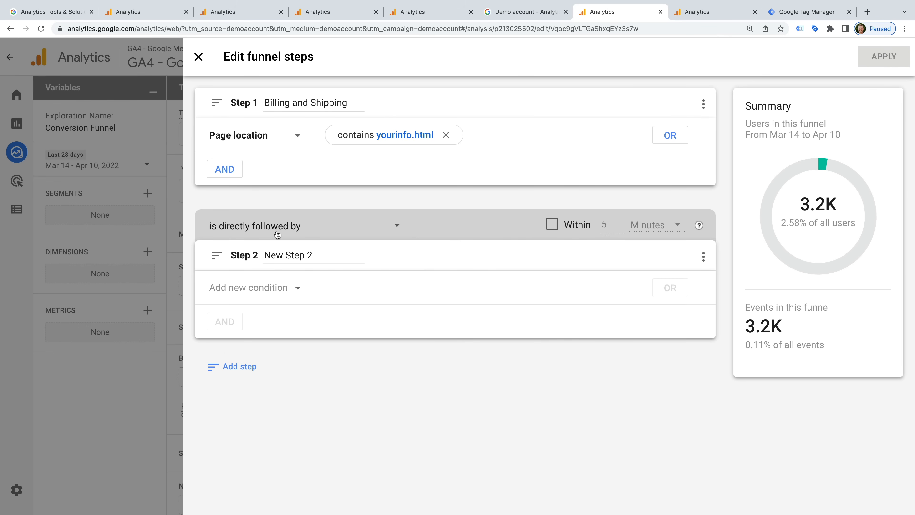
left_click(314, 227)
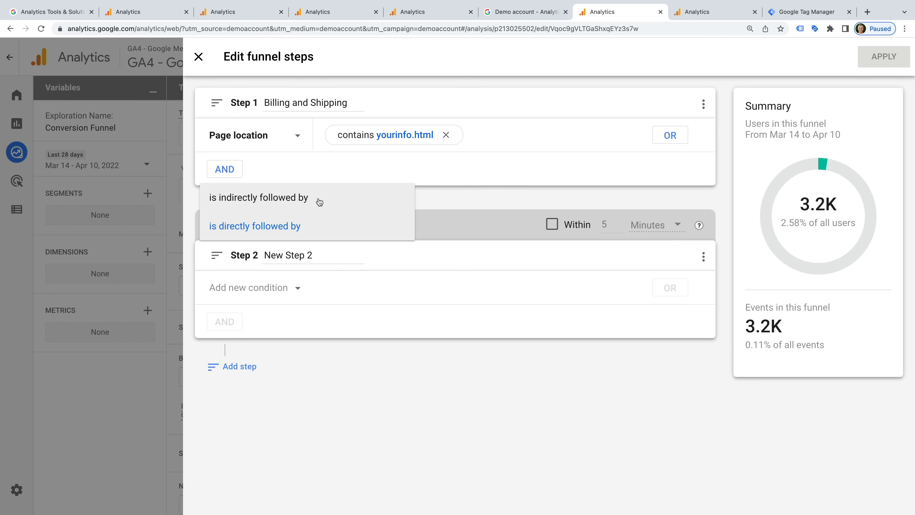
left_click(319, 202)
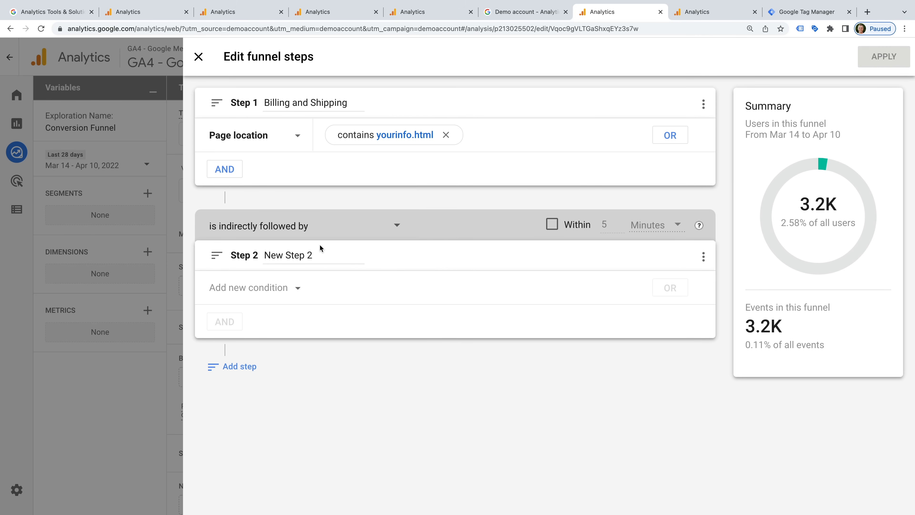
left_click(552, 224)
left_click(552, 225)
Name the second funnel step Payment and set its condition to the Page location dimension.
left_click_drag(317, 256, 263, 255)
type("Payment")
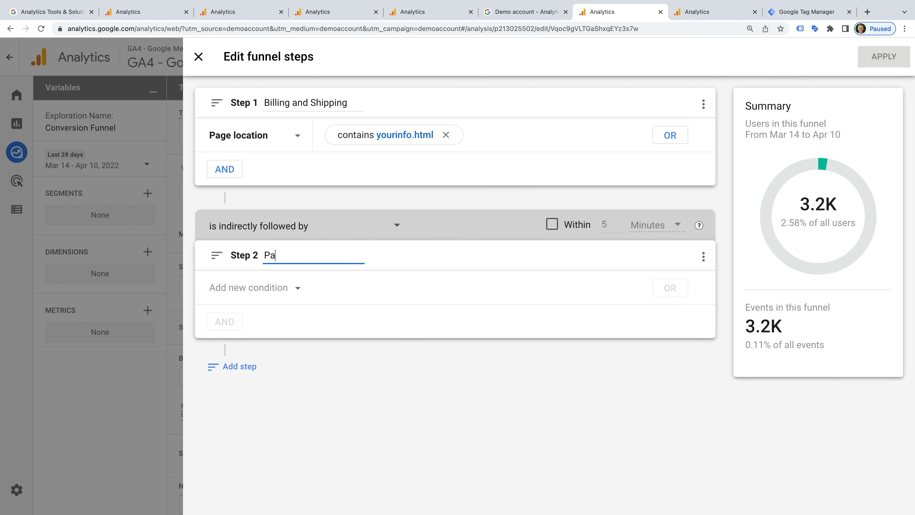
left_click(263, 287)
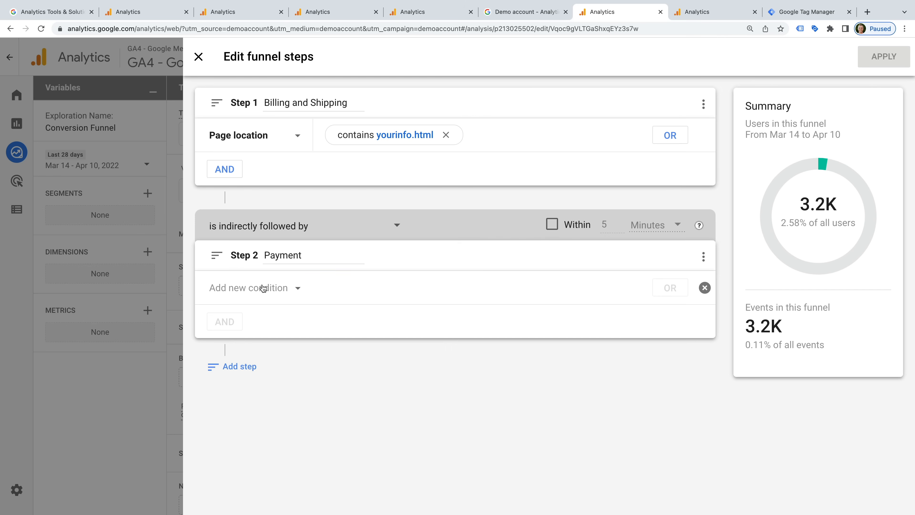
type("page lo")
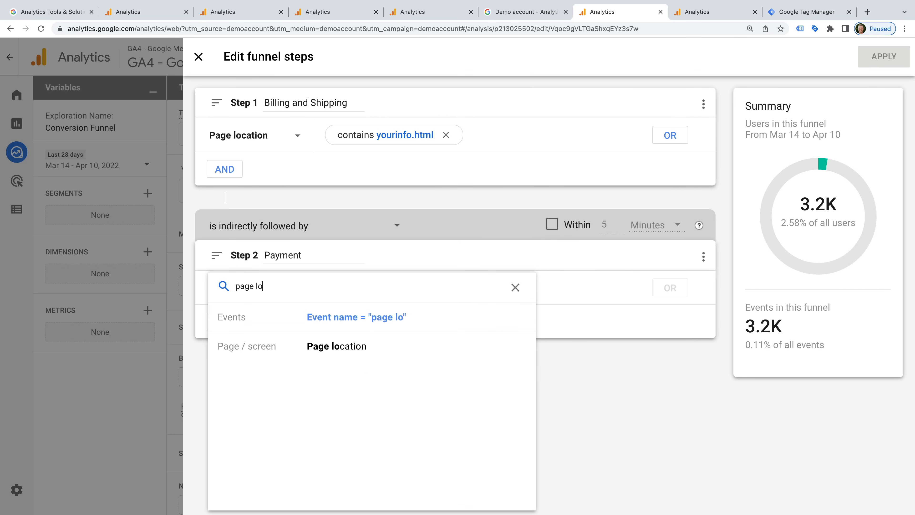
left_click(331, 354)
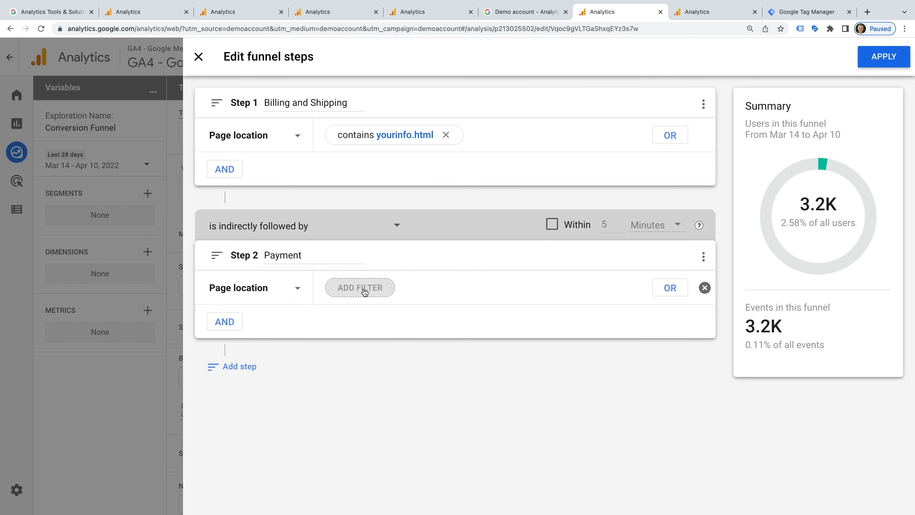
Add a filter to the Payment step's Page location condition so that it contains payment.html.
left_click(359, 287)
left_click(382, 350)
type("p")
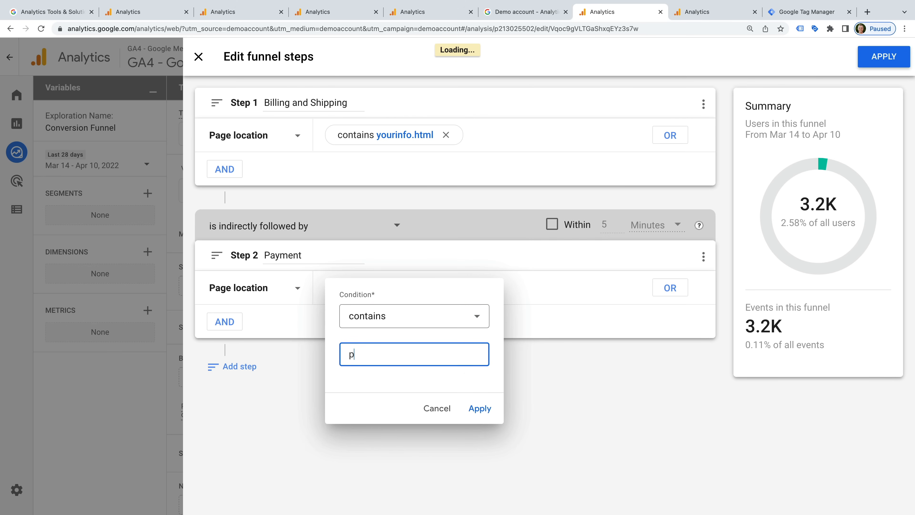
type("ayment.html")
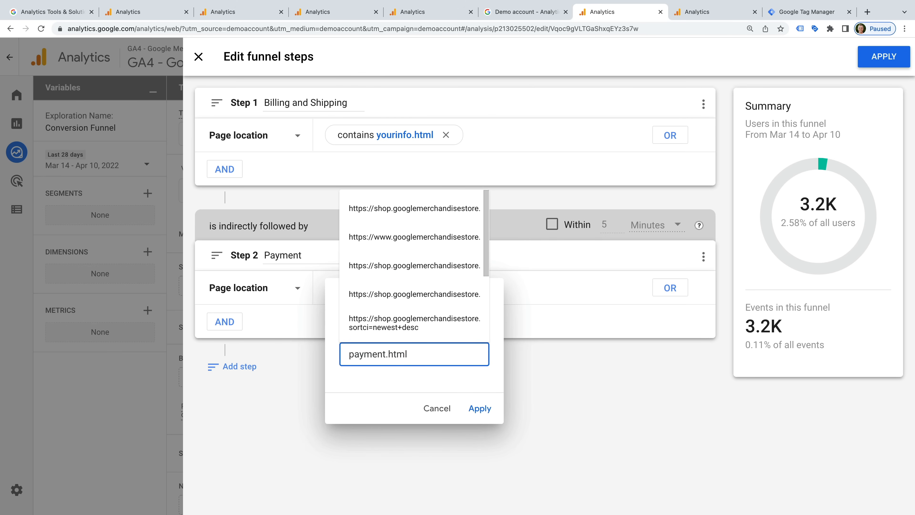
left_click(473, 410)
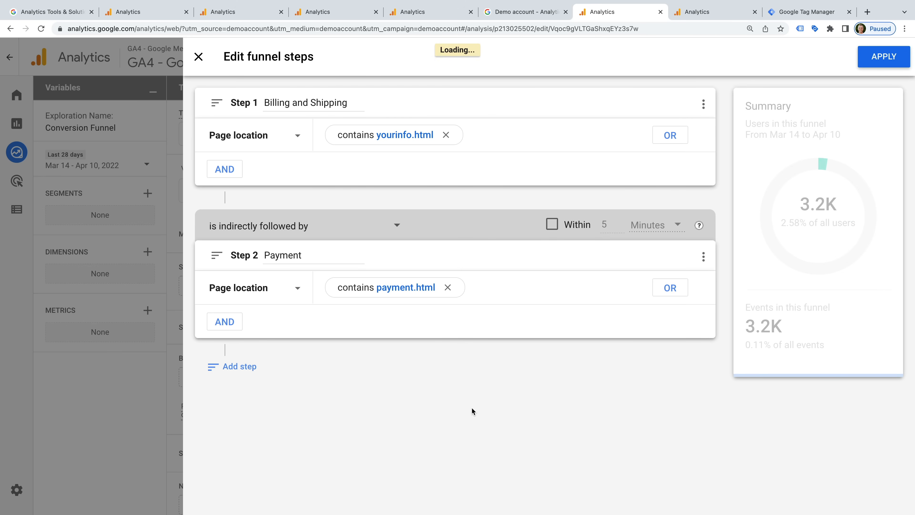
Add a third funnel step named Review with Page location as its condition.
left_click(247, 367)
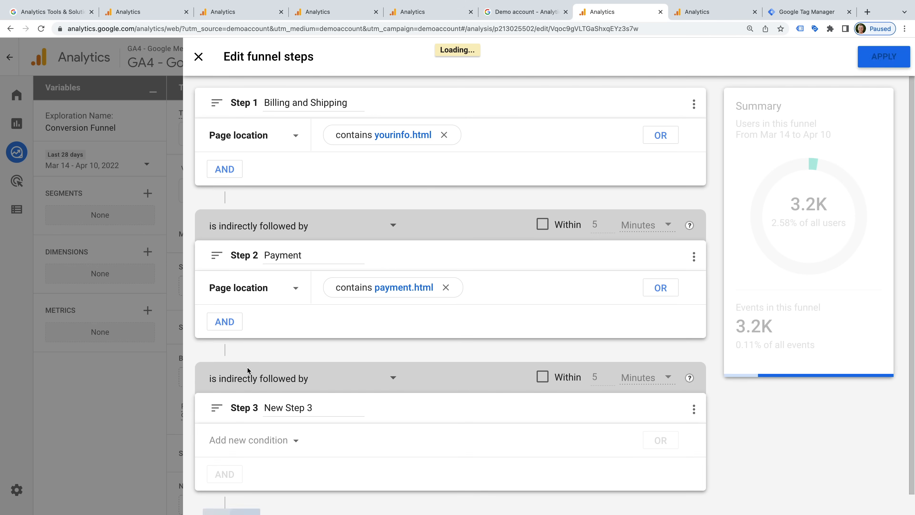
left_click_drag(311, 386, 257, 384)
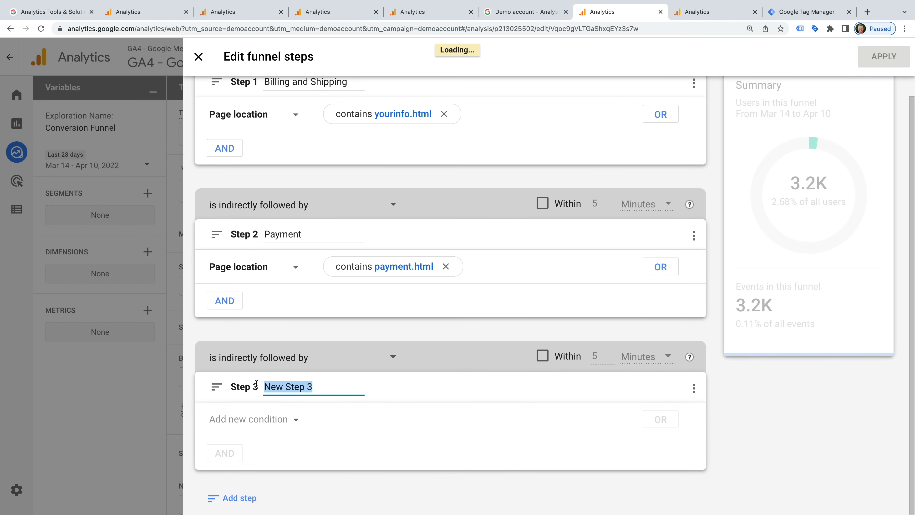
type("Review")
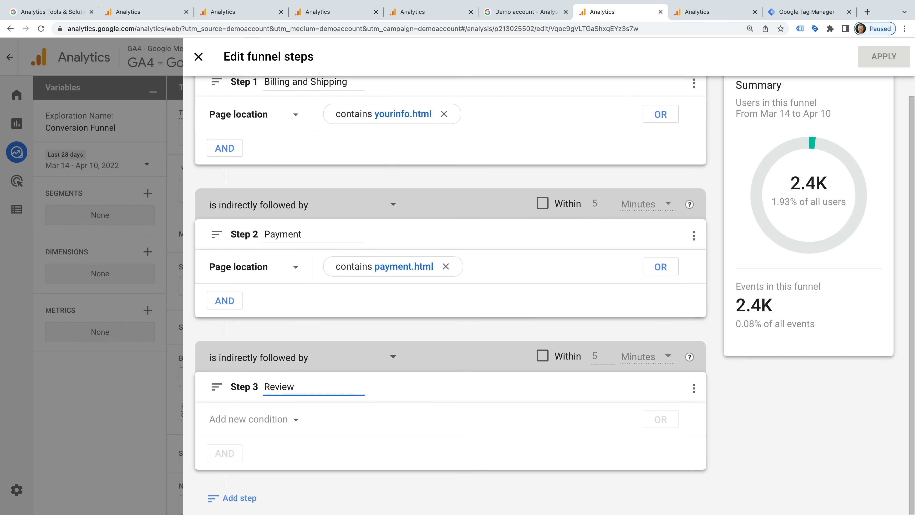
left_click(260, 422)
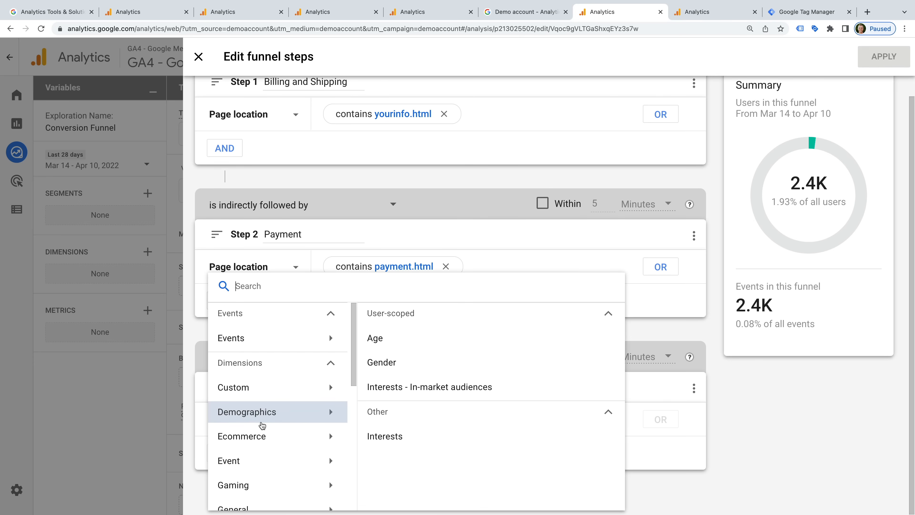
type("page loc")
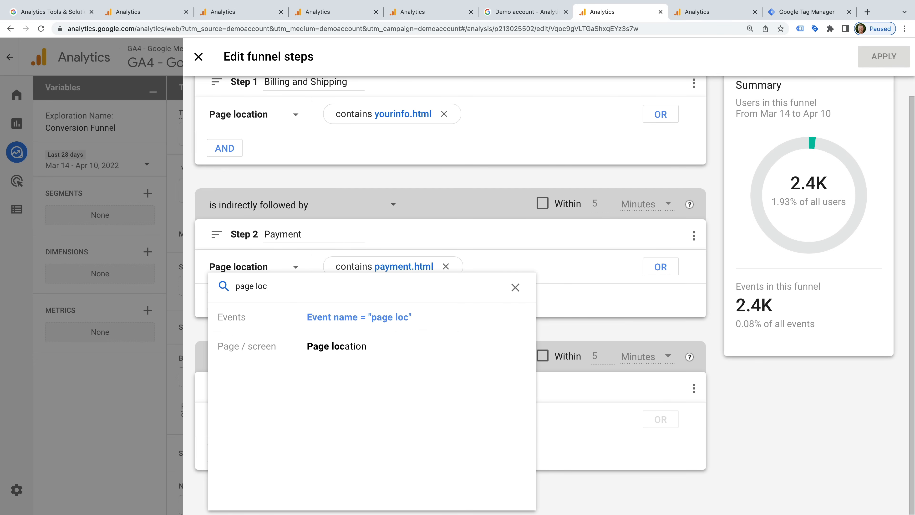
left_click(349, 347)
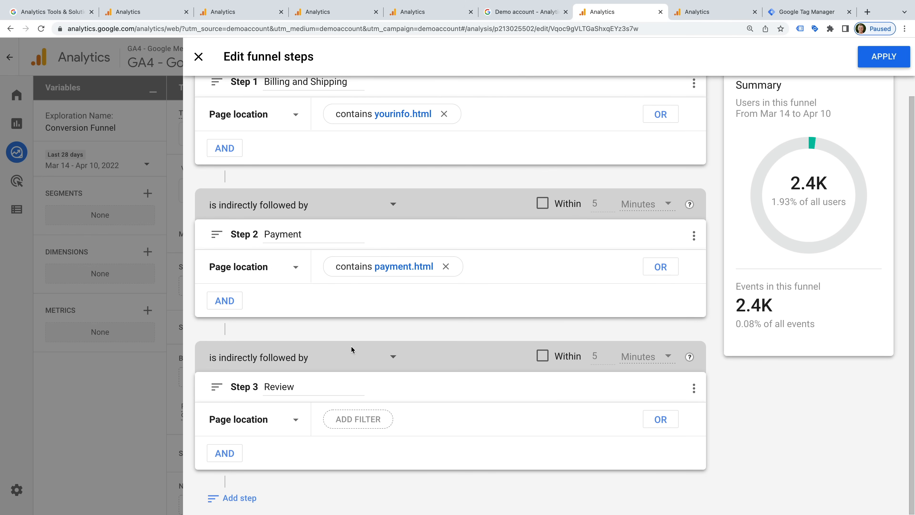
Filter the Review step's Page location condition to contain revieworder.html.
left_click(372, 420)
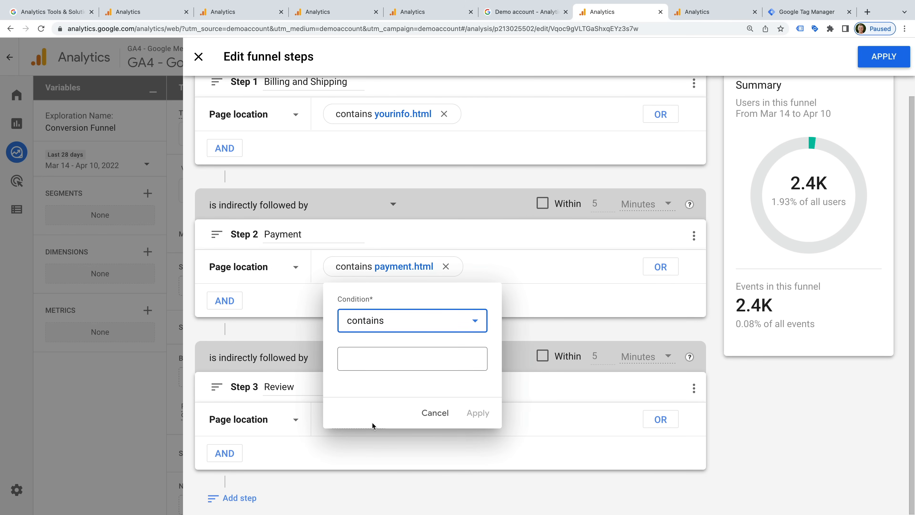
left_click(381, 355)
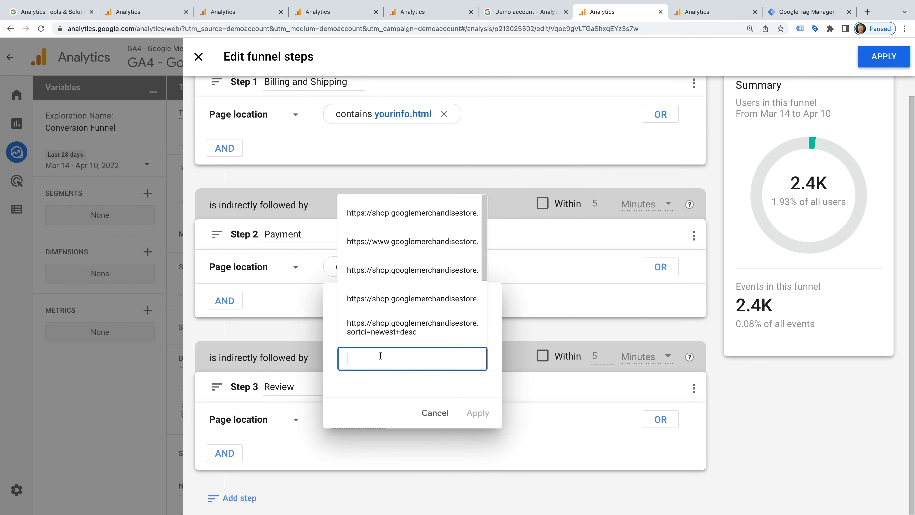
type("revieworder.html")
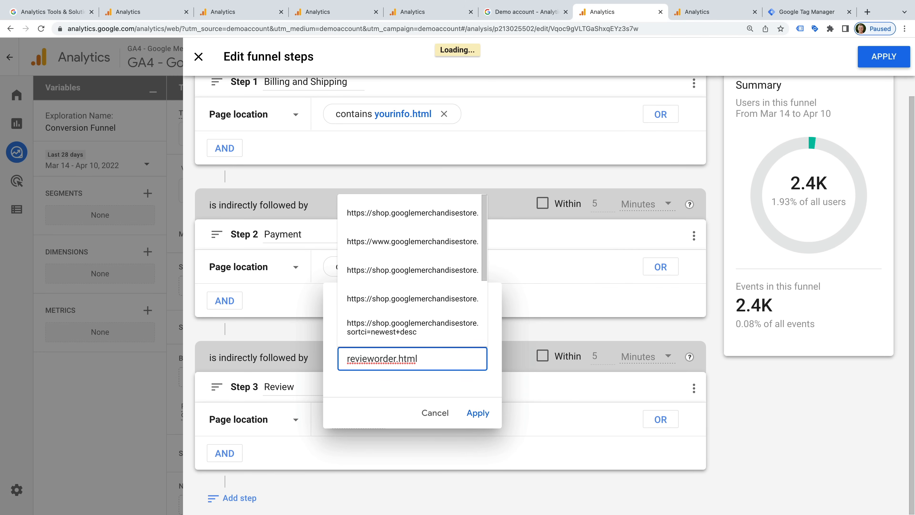
left_click(478, 414)
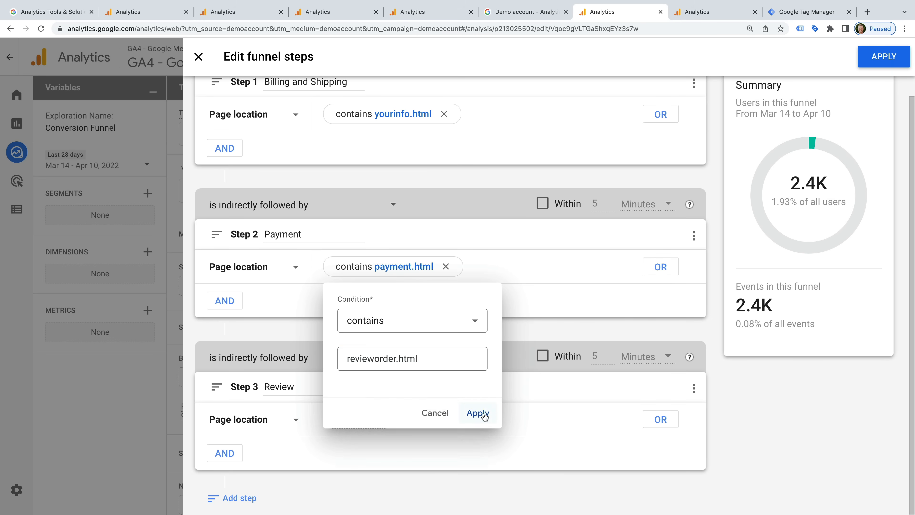
left_click(479, 413)
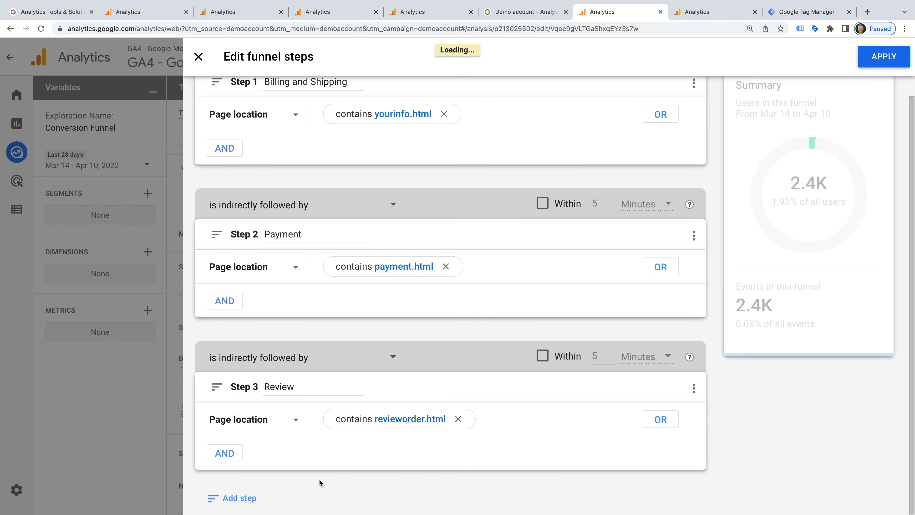
Add a fourth funnel step named Checkout Complete with Page location as its condition.
left_click(239, 499)
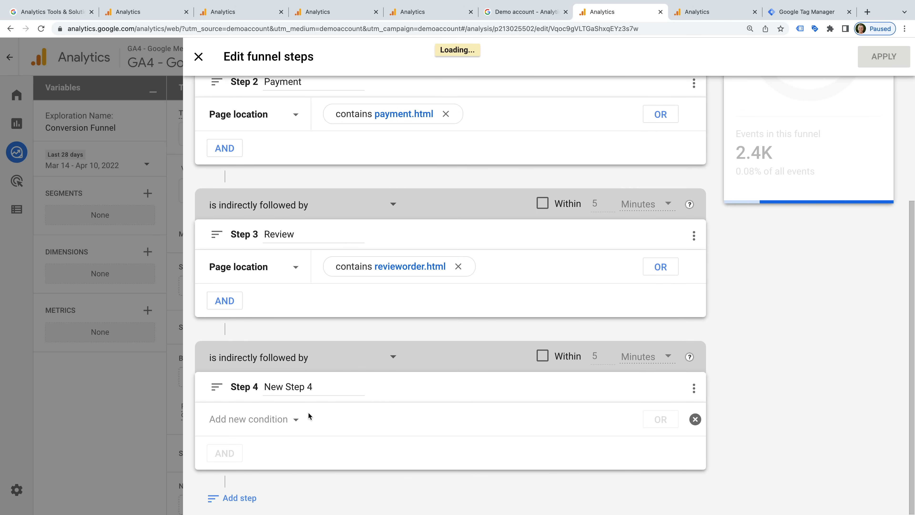
left_click_drag(312, 387, 259, 389)
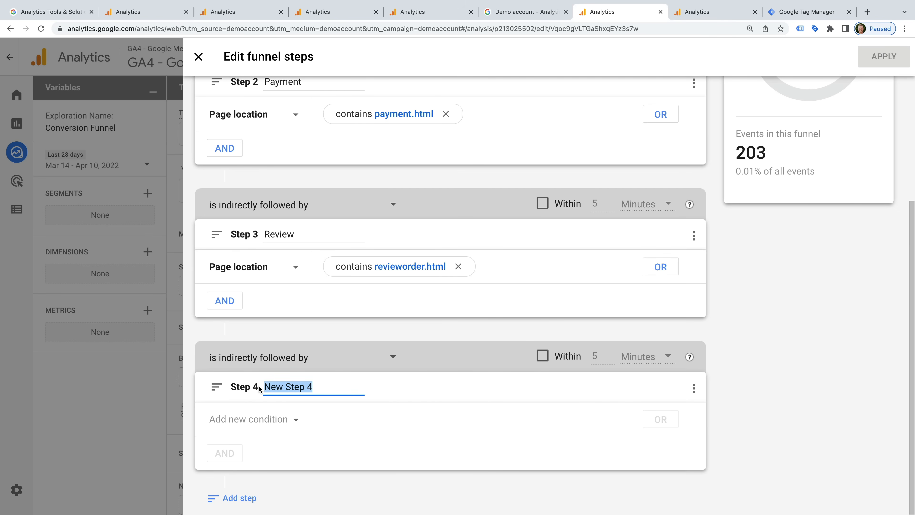
type("Checkout Comp")
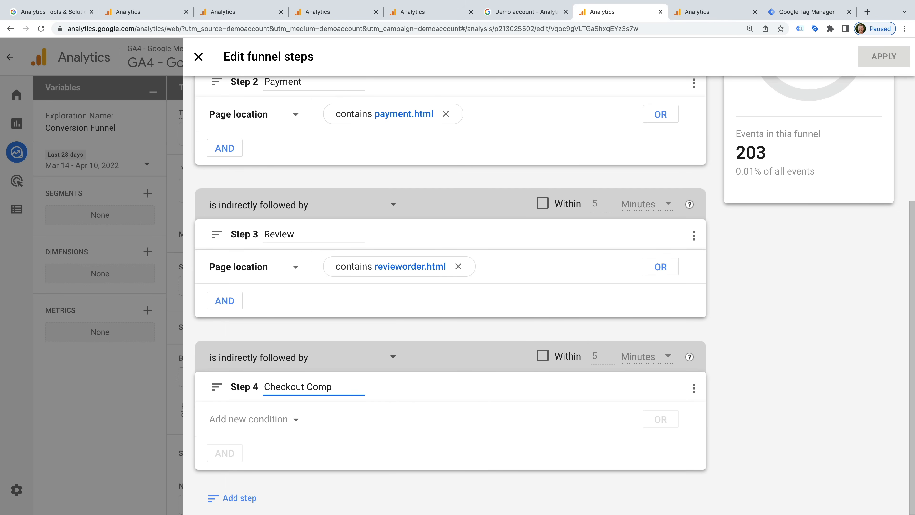
type("lete")
left_click(227, 422)
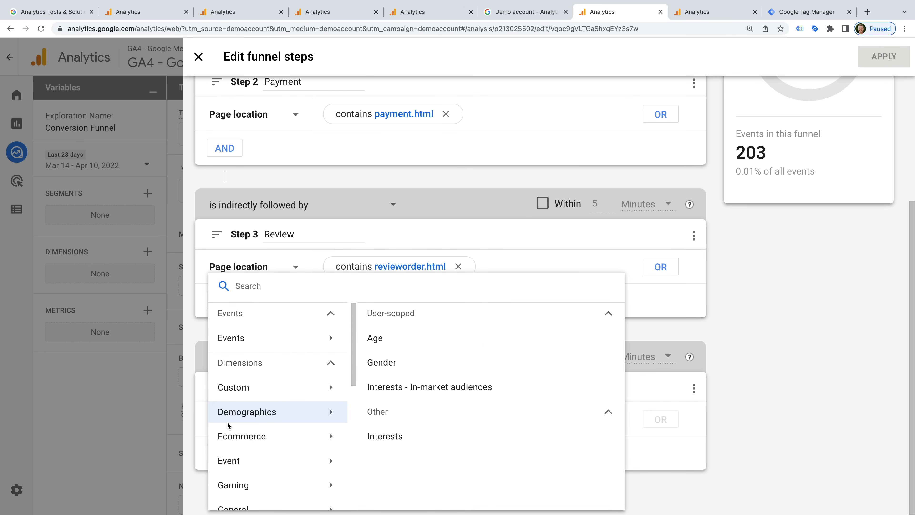
type("page lo")
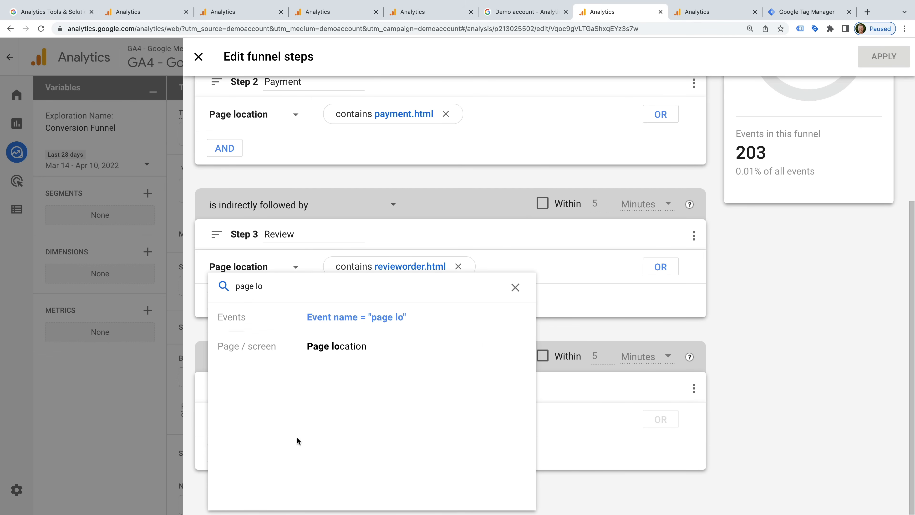
left_click(359, 348)
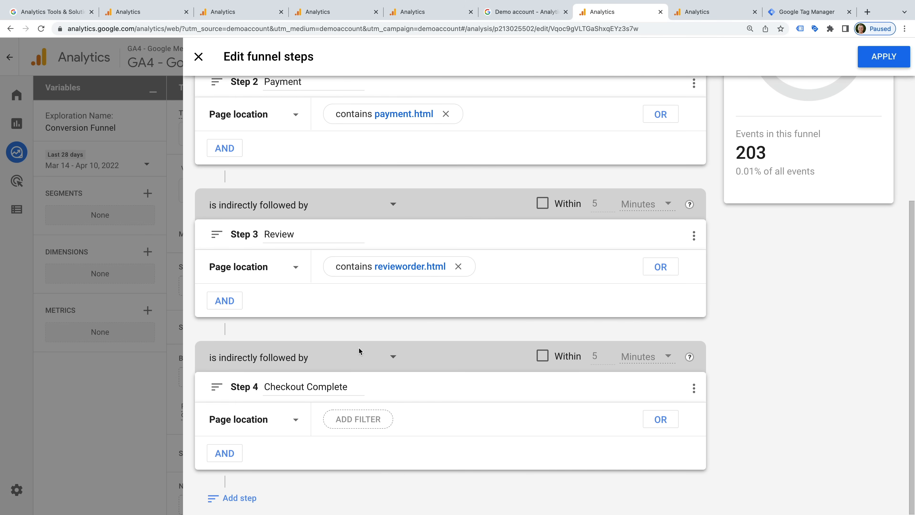
Filter the Checkout Complete step's Page location to contain ordercompleted.html and apply the funnel steps to the exploration.
left_click(367, 420)
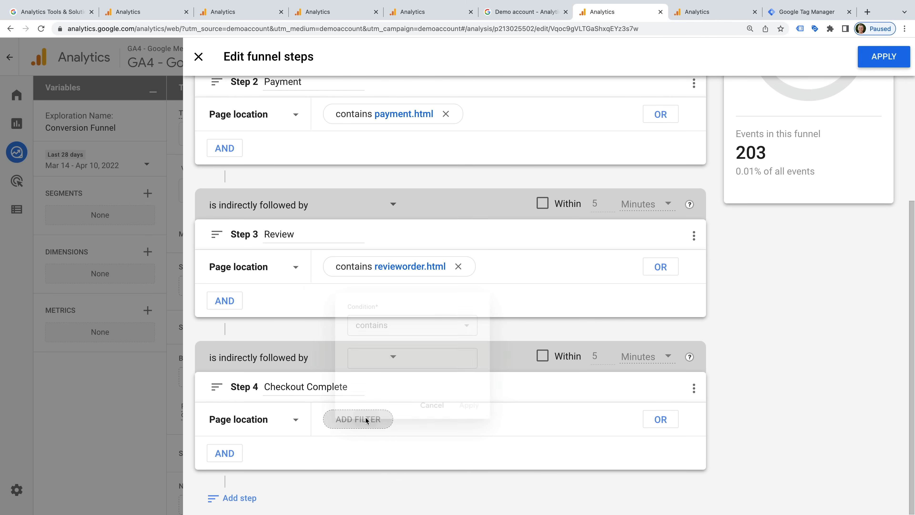
type("or")
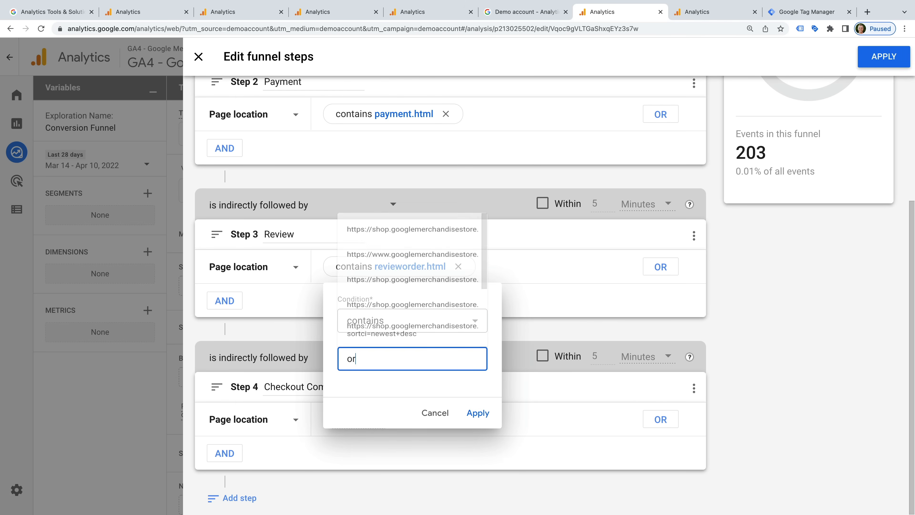
type("dercompleted.html")
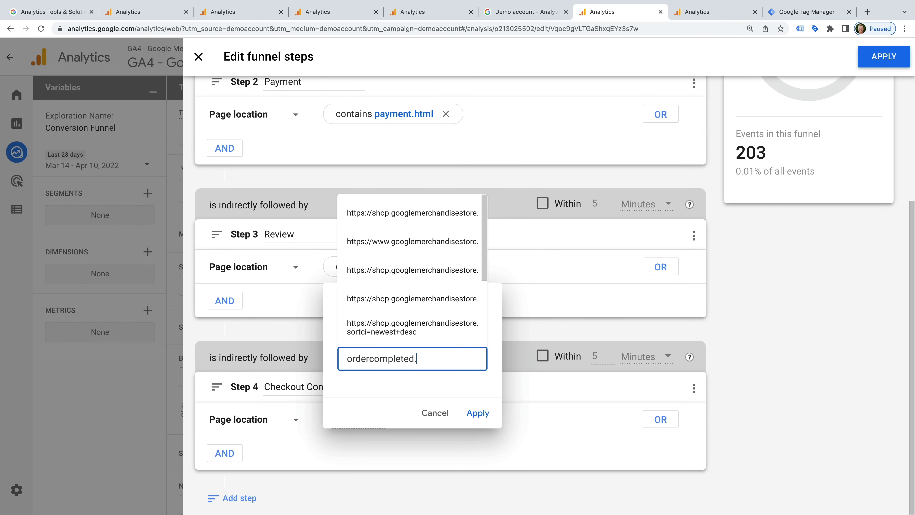
left_click(477, 413)
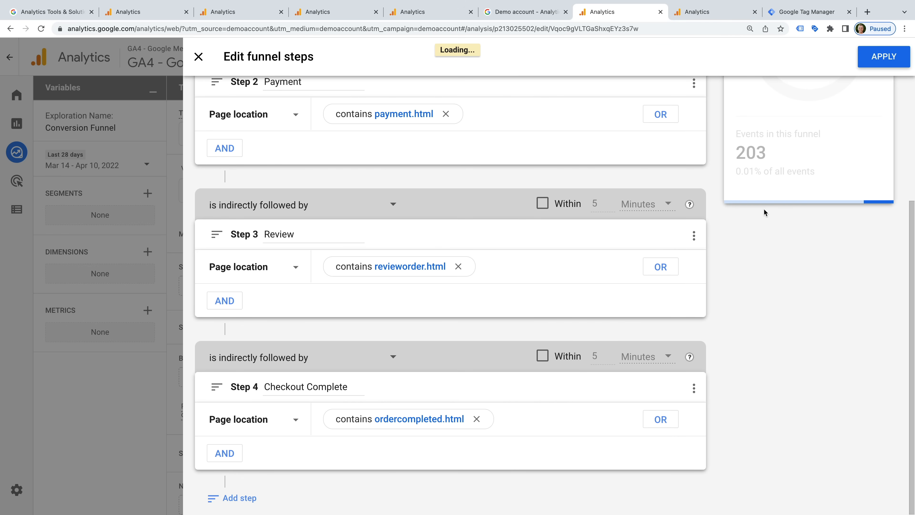
left_click(885, 57)
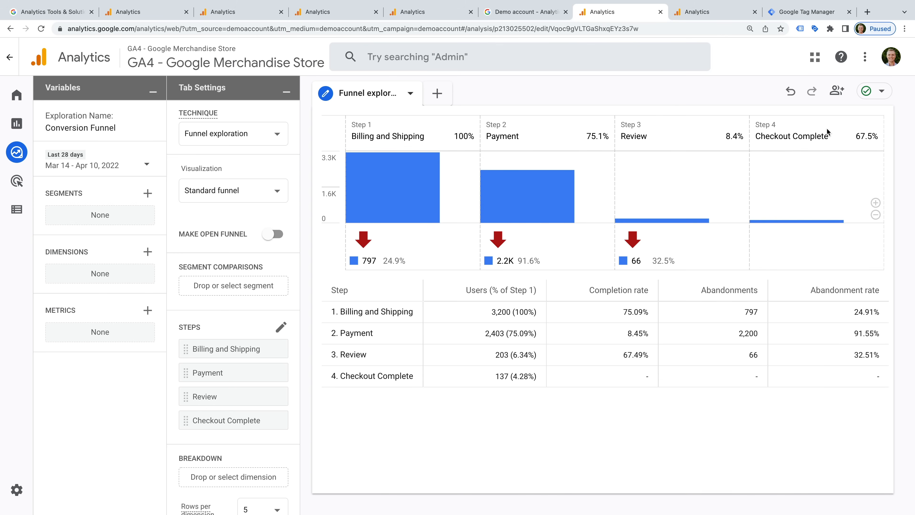
Make the Conversion Funnel exploration an open funnel and check its available visualization types.
mouse_move(405, 209)
mouse_move(514, 200)
mouse_move(764, 219)
left_click(268, 235)
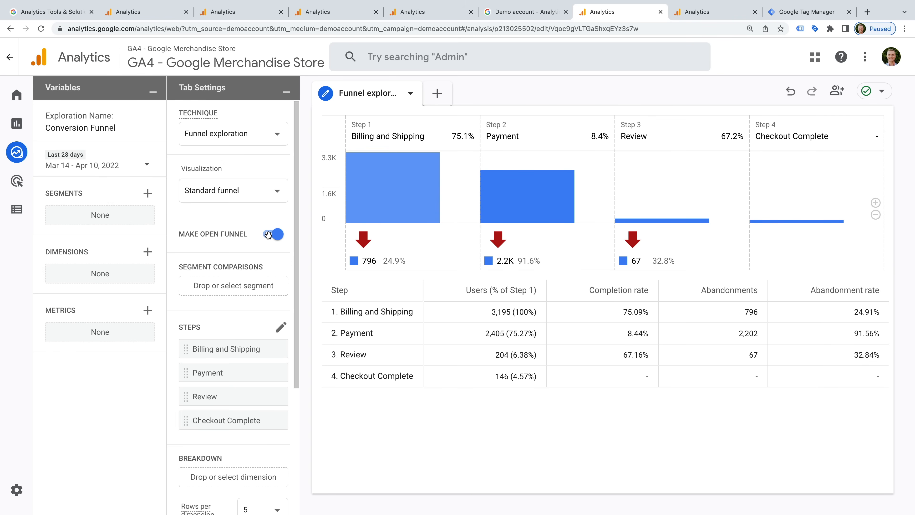
left_click(245, 194)
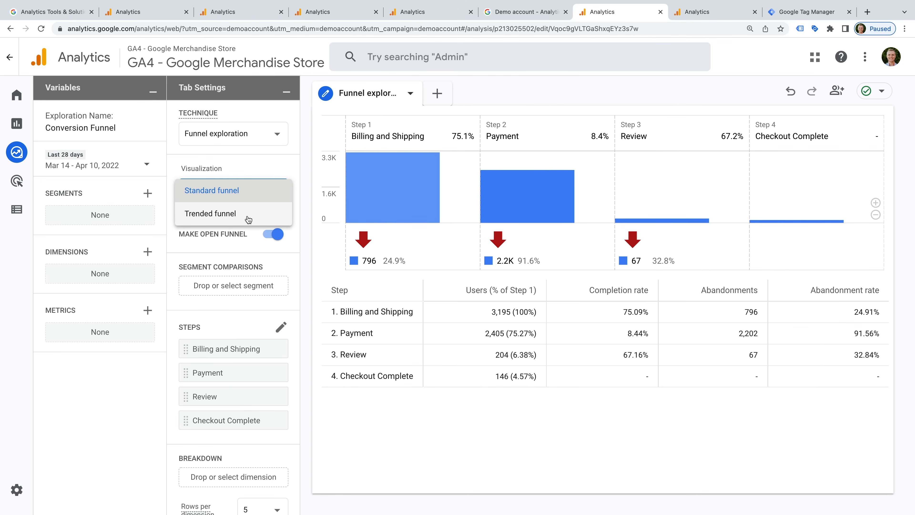
Open the Advertising snapshot and review conversions by default channel grouping, the insights and the conversion paths summary.
left_click(17, 183)
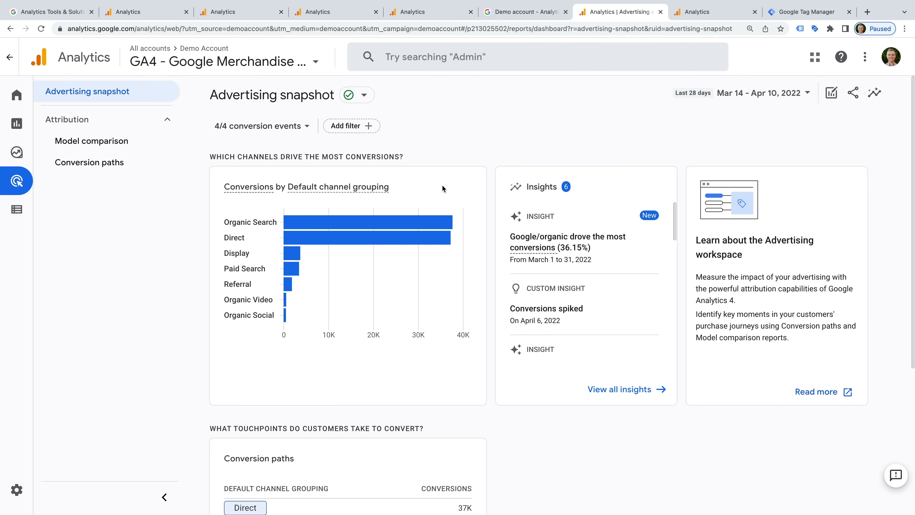
mouse_move(310, 265)
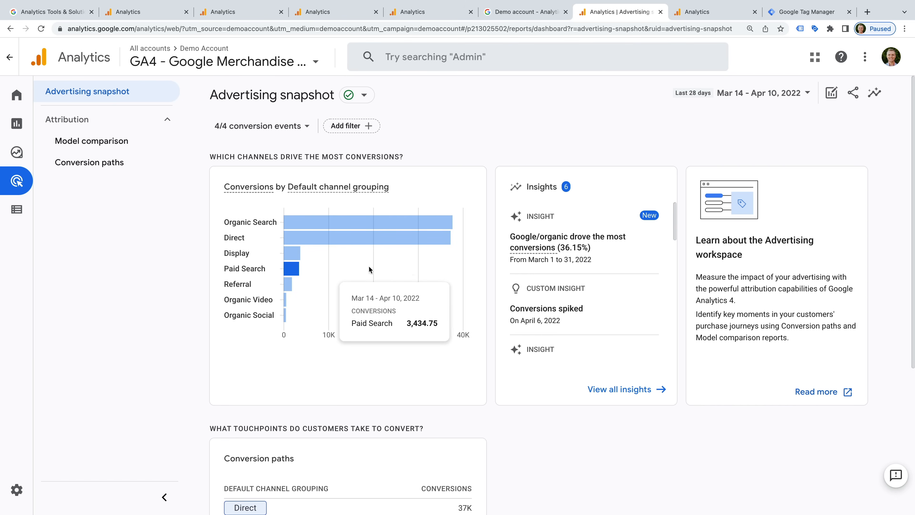
mouse_move(648, 273)
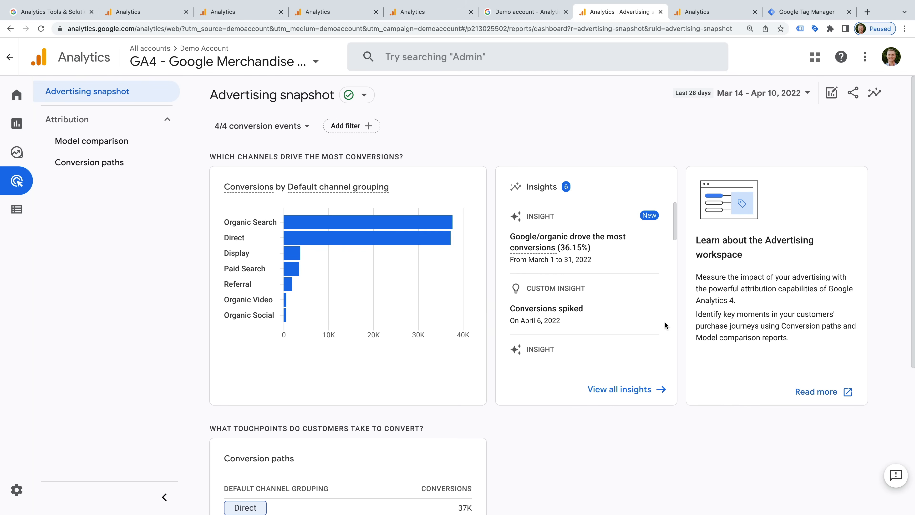
scroll(664, 322, "down", 3)
scroll(678, 315, "down", 5)
scroll(678, 315, "down", 2)
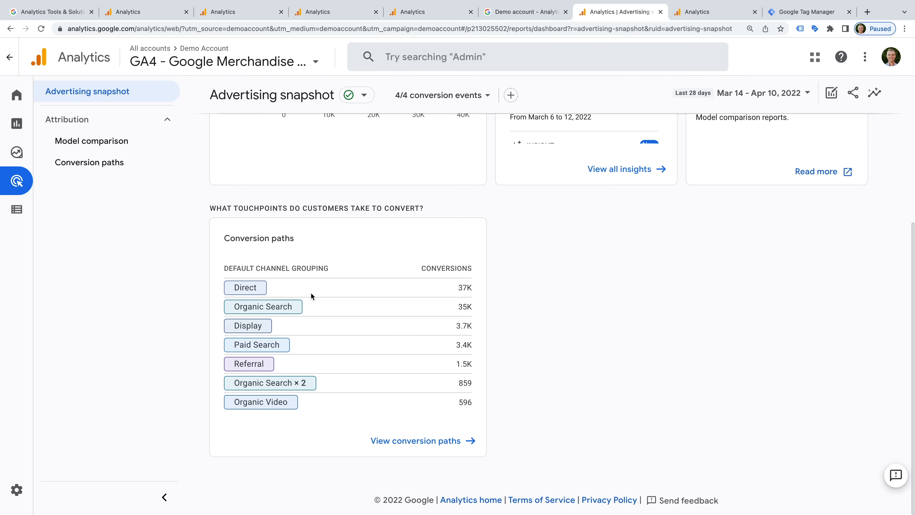
Open the Model comparison report, compare the channels' conversions and revenue, and review the attribution models available for the first model.
left_click(118, 142)
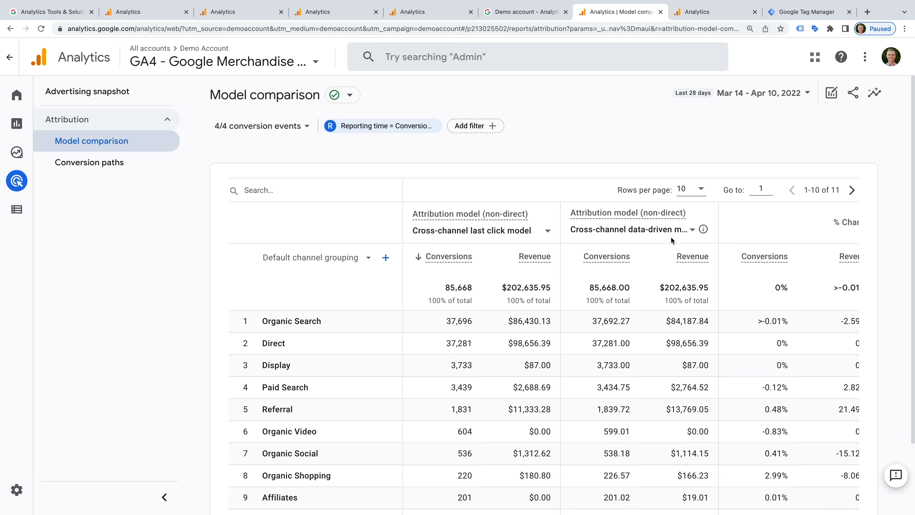
scroll(778, 339, "down", 2)
scroll(779, 339, "right", 1)
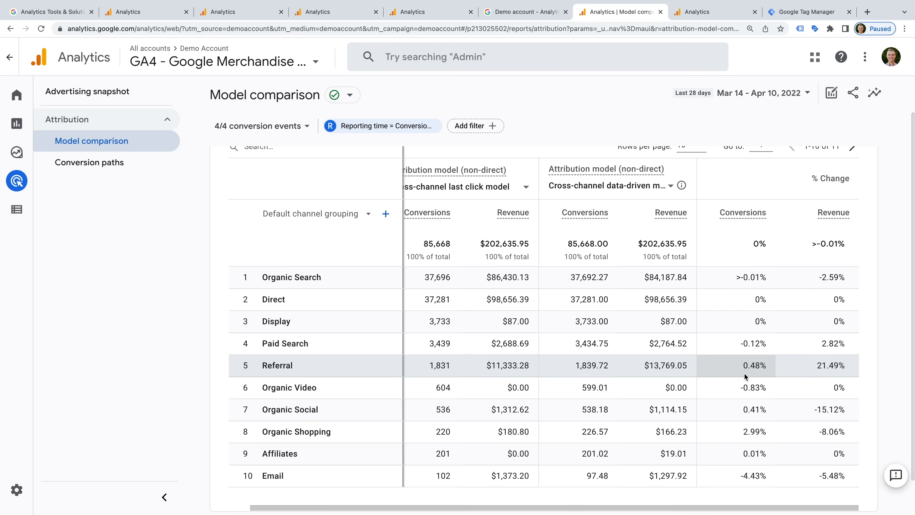
scroll(550, 327, "left", 1)
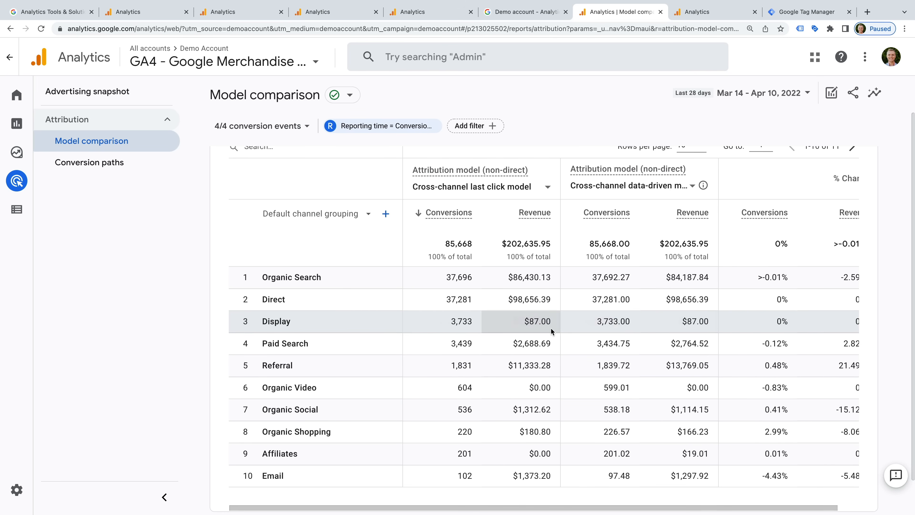
left_click(523, 192)
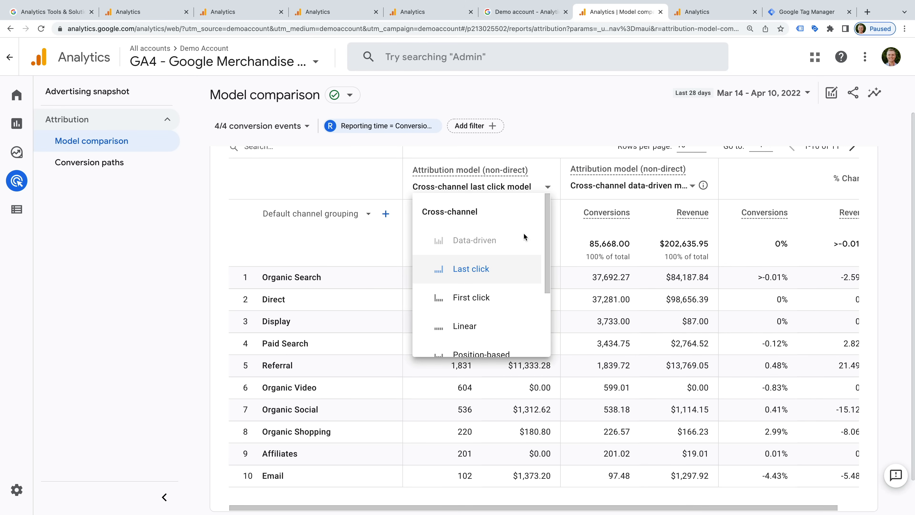
scroll(525, 240, "down", 3)
scroll(525, 240, "up", 3)
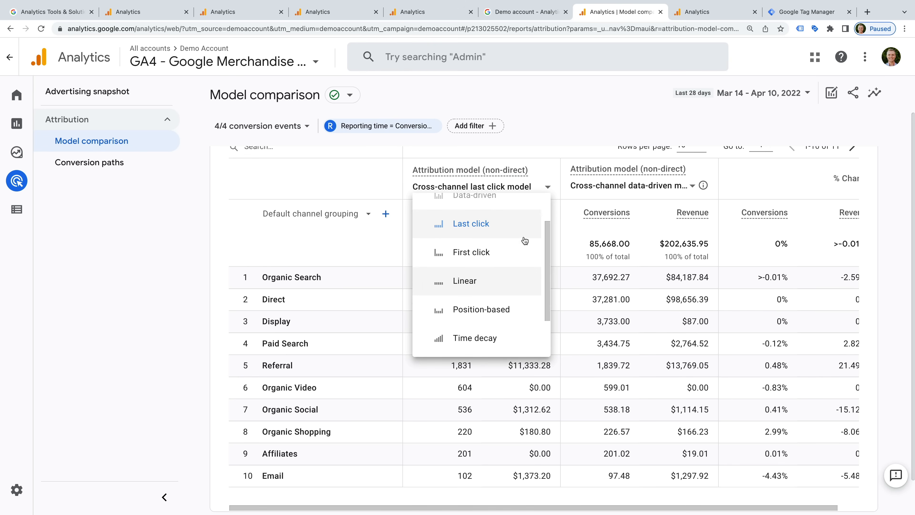
left_click(548, 172)
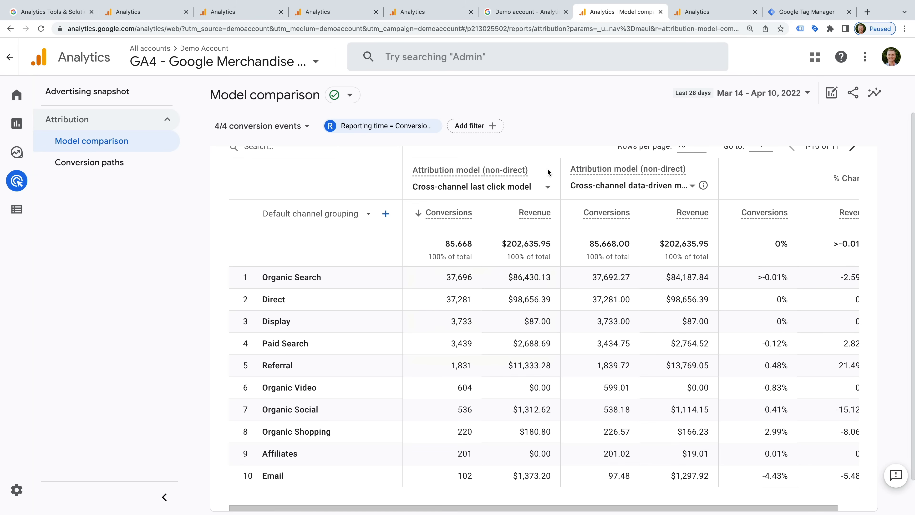
Open the Conversion paths report and examine its paths table through rows 21-30.
left_click(137, 163)
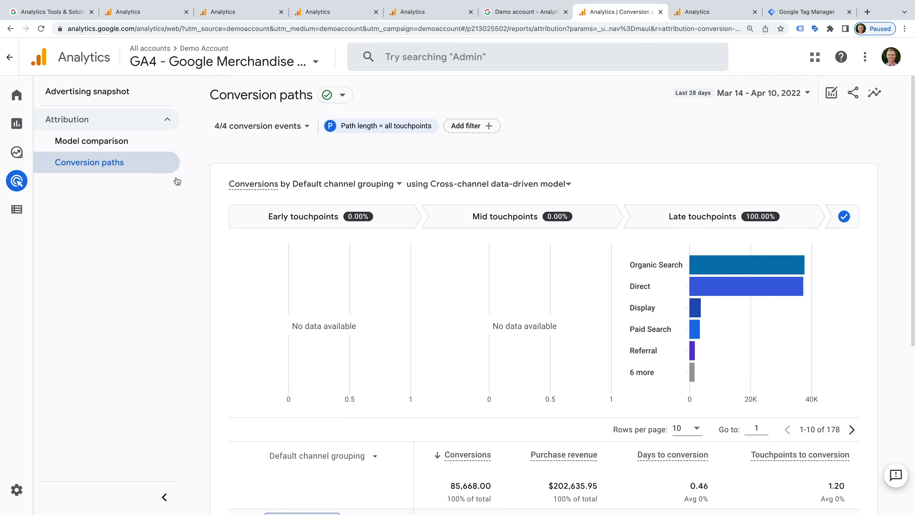
scroll(438, 283, "down", 3)
scroll(439, 283, "down", 5)
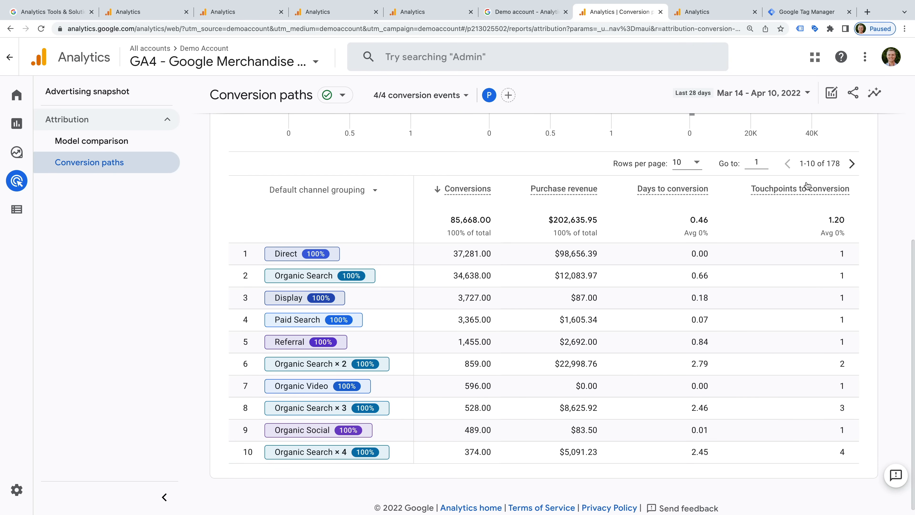
left_click(852, 165)
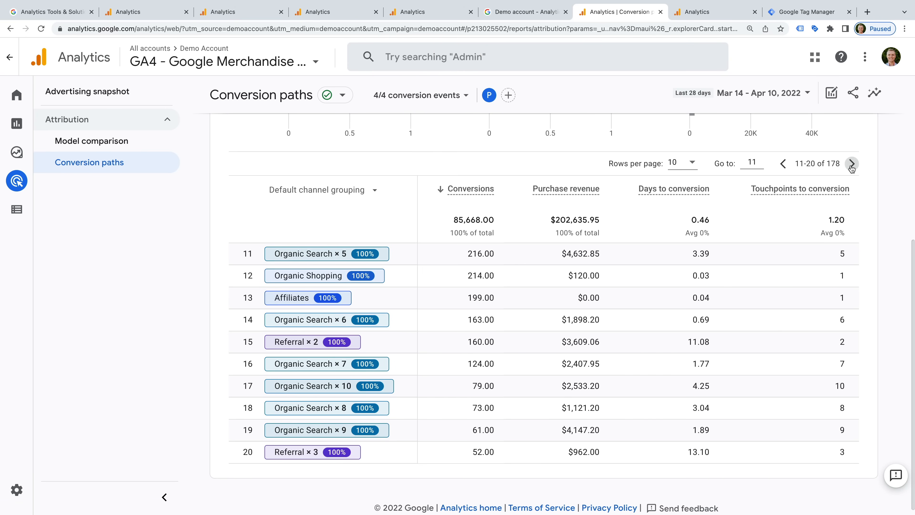
left_click(852, 164)
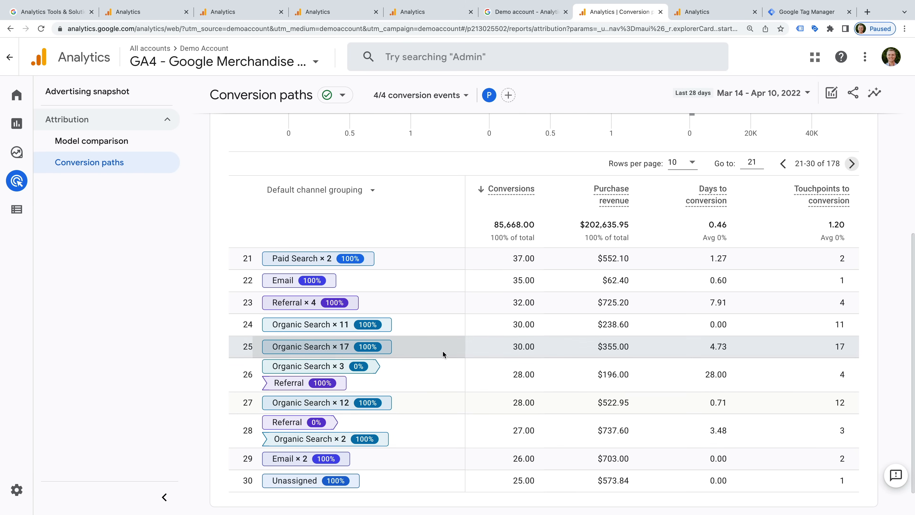
scroll(443, 351, "up", 7)
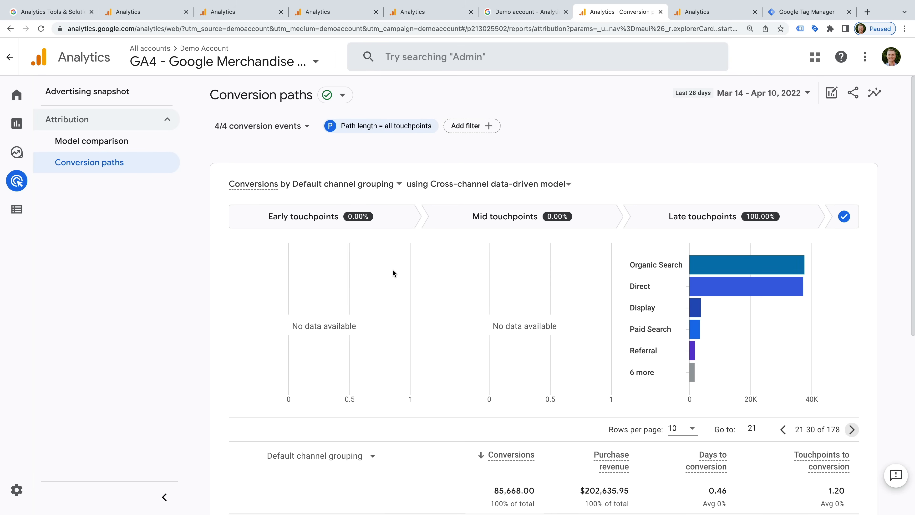
Review the dimensions, attribution models and conversion events selectable in the Conversion paths report, without changing any of them.
scroll(395, 273, "down", 3)
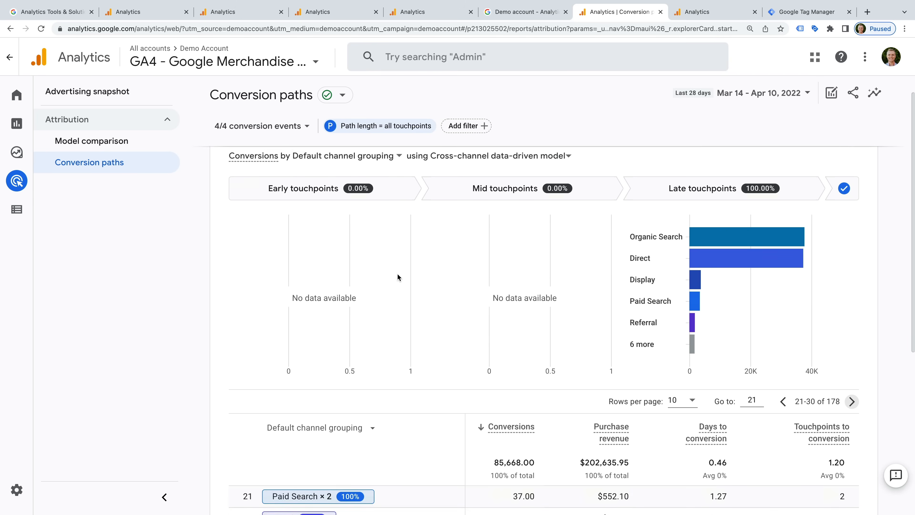
left_click(358, 350)
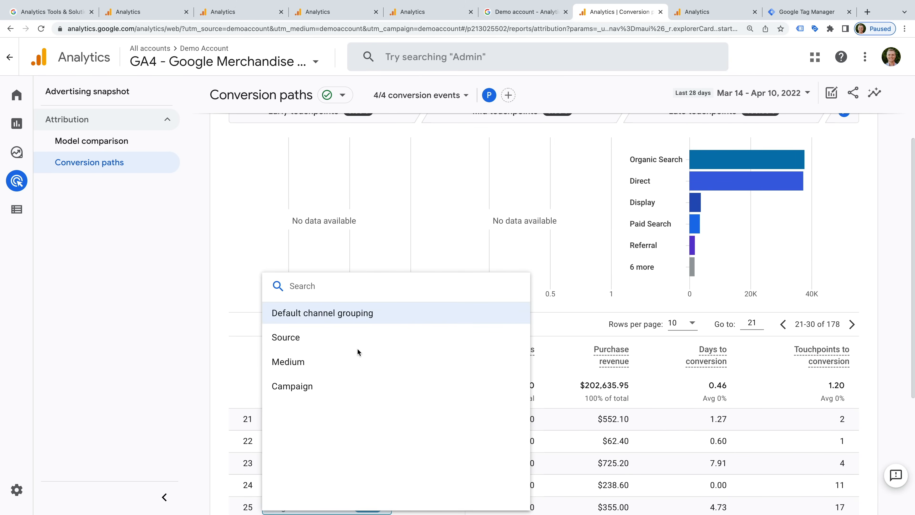
left_click(245, 344)
scroll(295, 264, "up", 3)
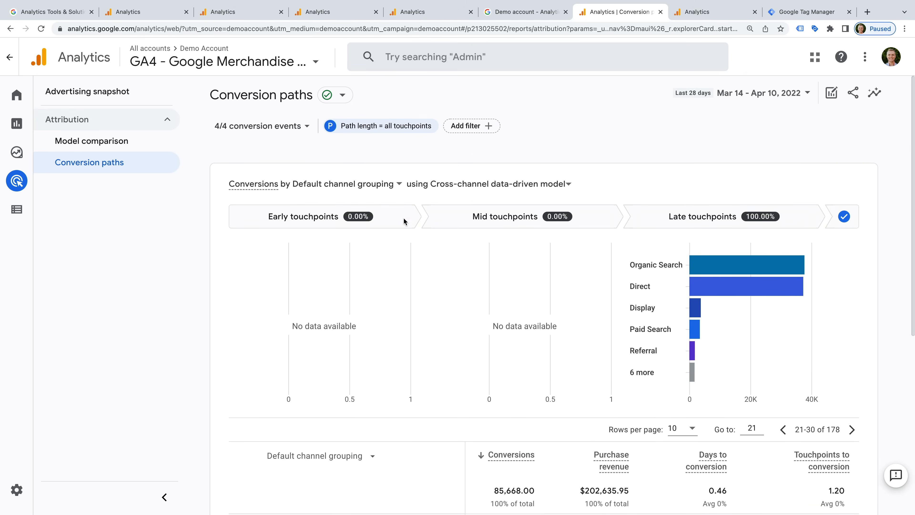
left_click(516, 183)
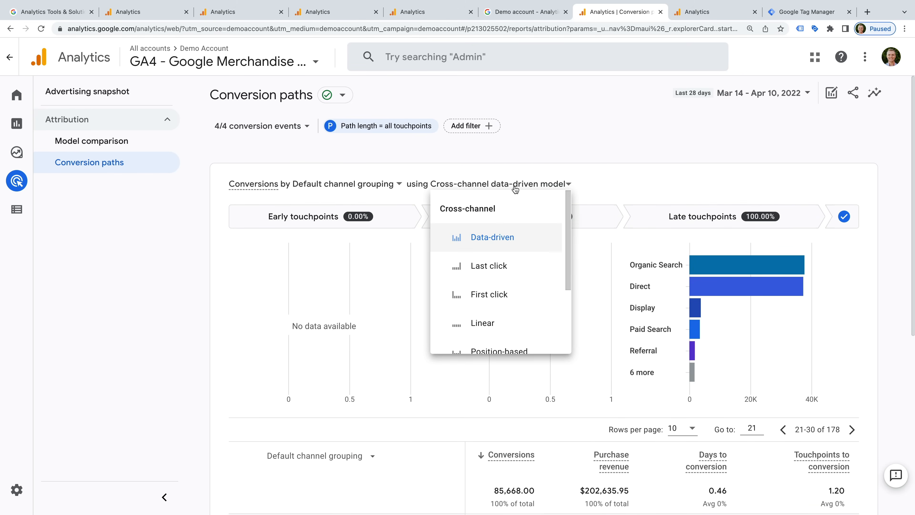
left_click(627, 180)
left_click(275, 130)
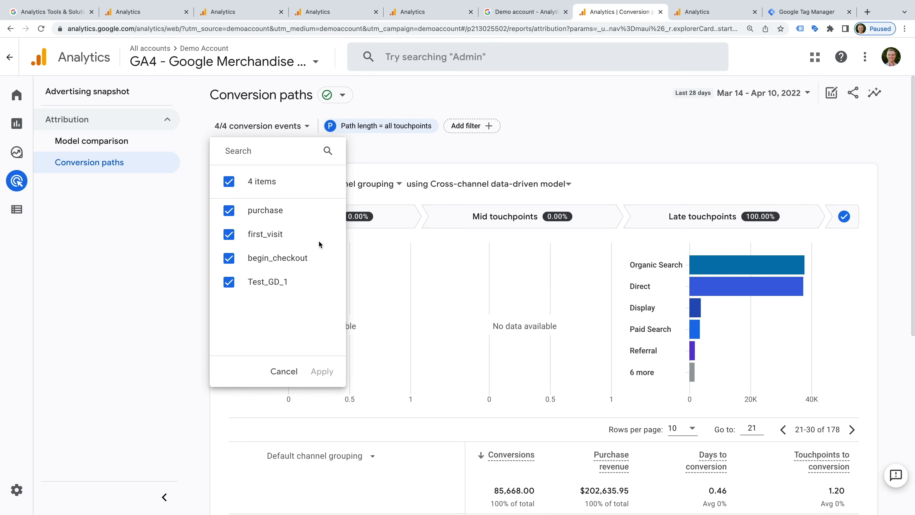
left_click(129, 239)
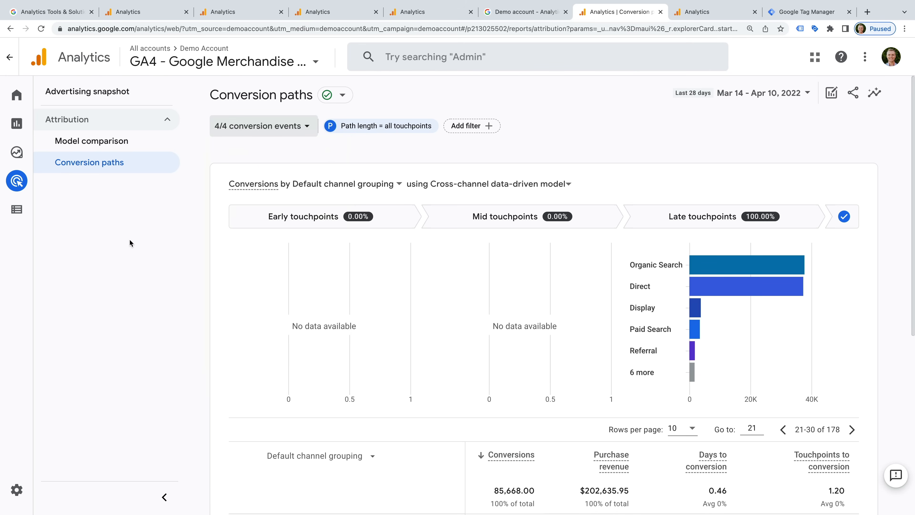
Open the Google Merchandise Store property's Events configuration and examine the existing events and which are marked as conversions.
left_click(23, 211)
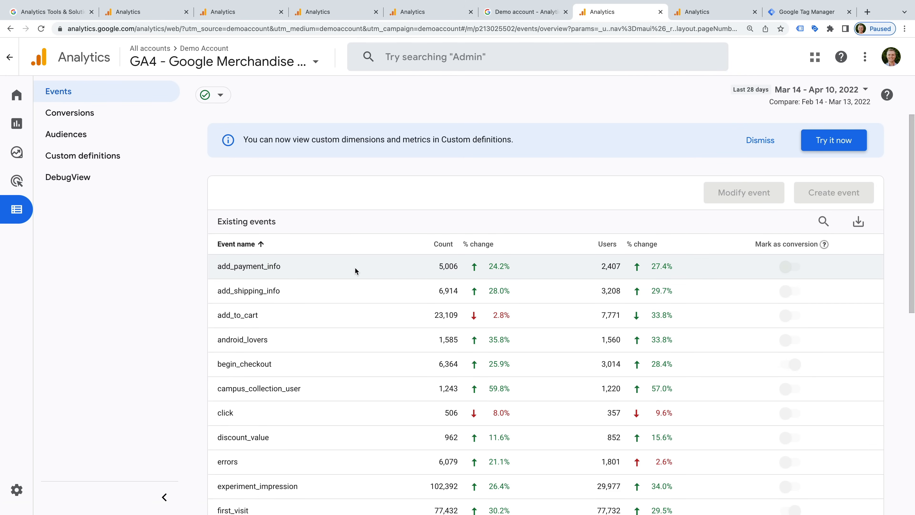
scroll(355, 270, "down", 3)
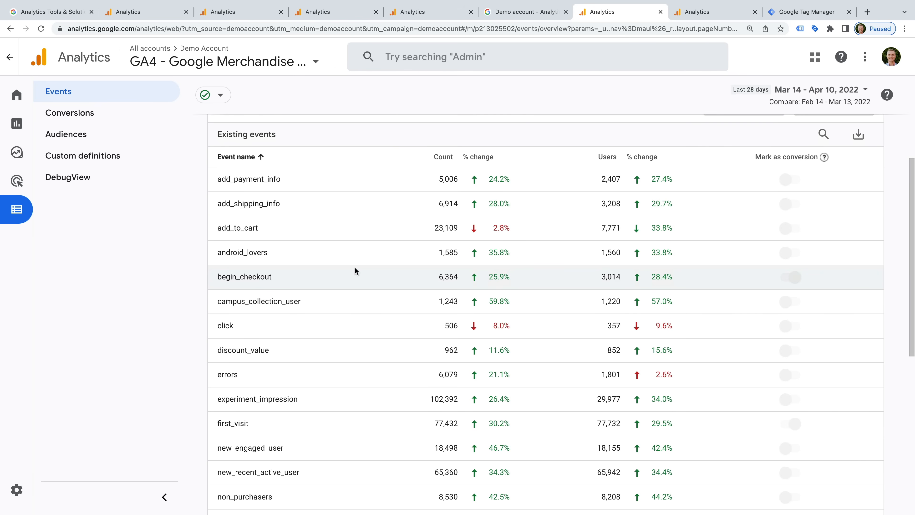
scroll(355, 271, "down", 3)
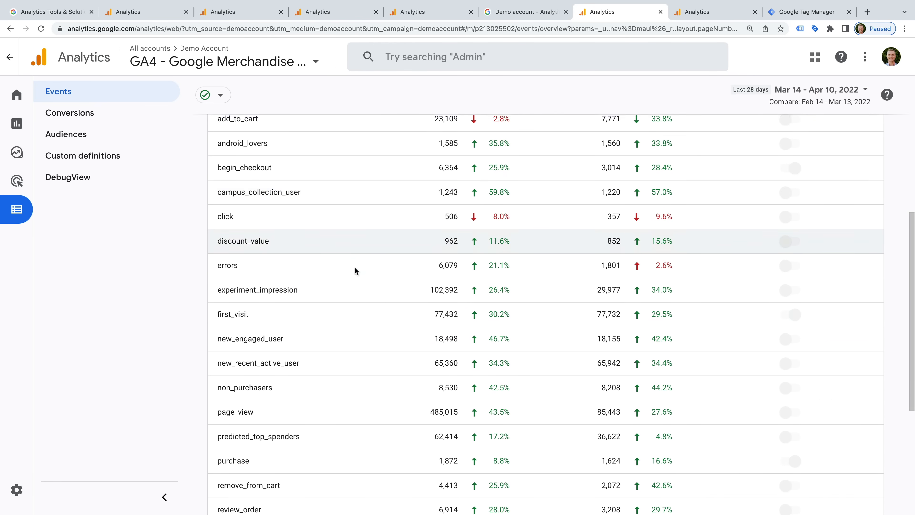
scroll(356, 271, "down", 1)
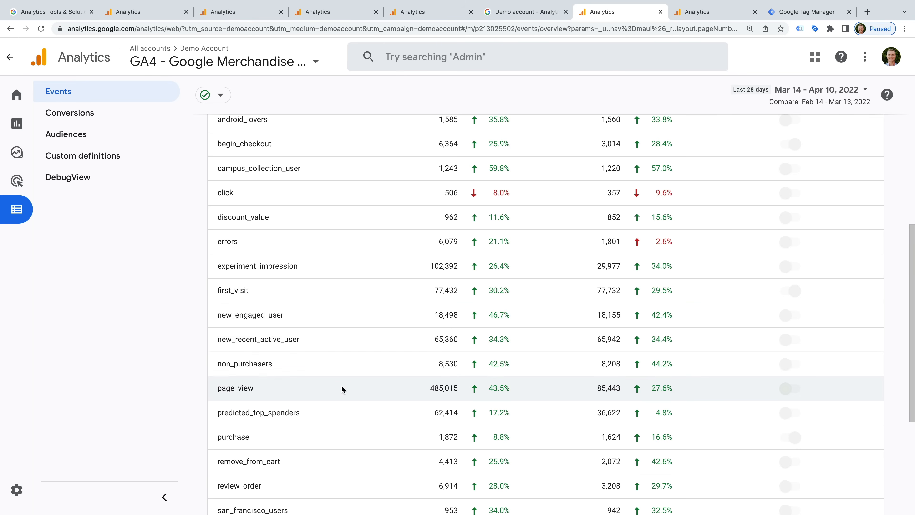
scroll(341, 388, "down", 4)
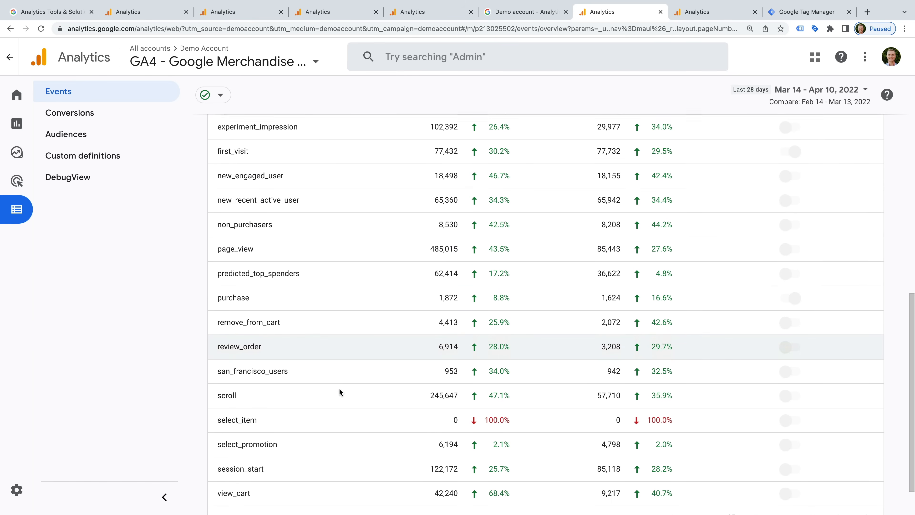
scroll(340, 388, "down", 1)
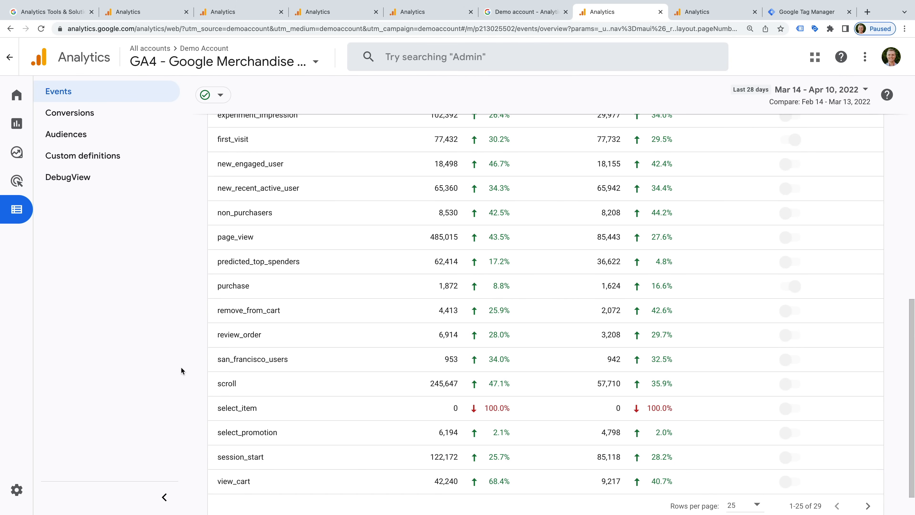
scroll(204, 351, "up", 3)
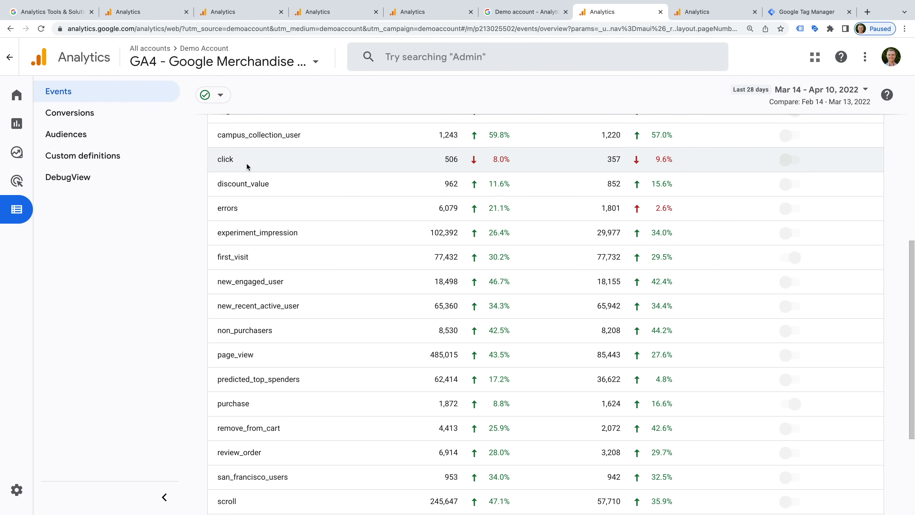
scroll(241, 381, "down", 3)
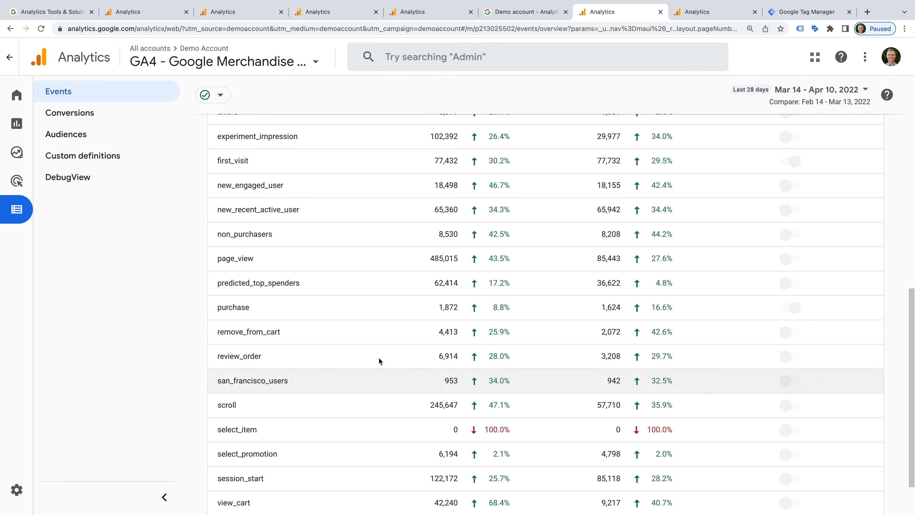
scroll(362, 326, "up", 5)
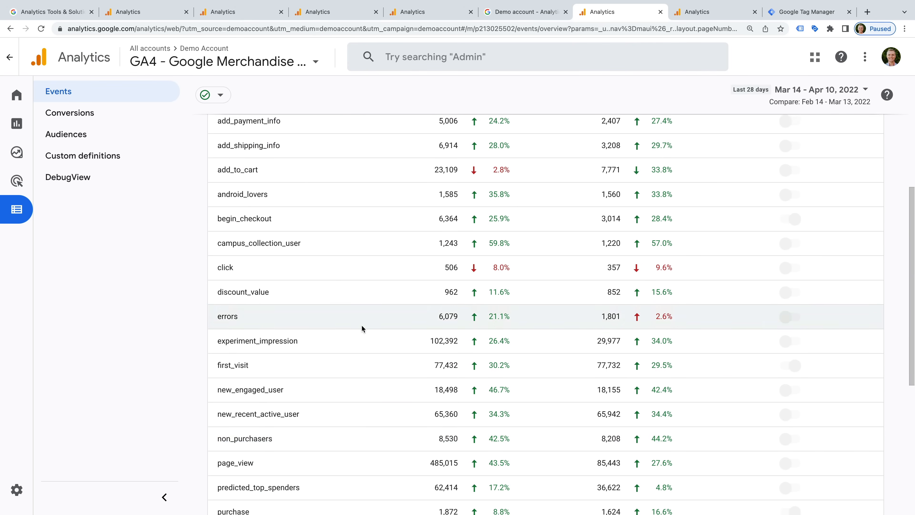
scroll(361, 325, "up", 4)
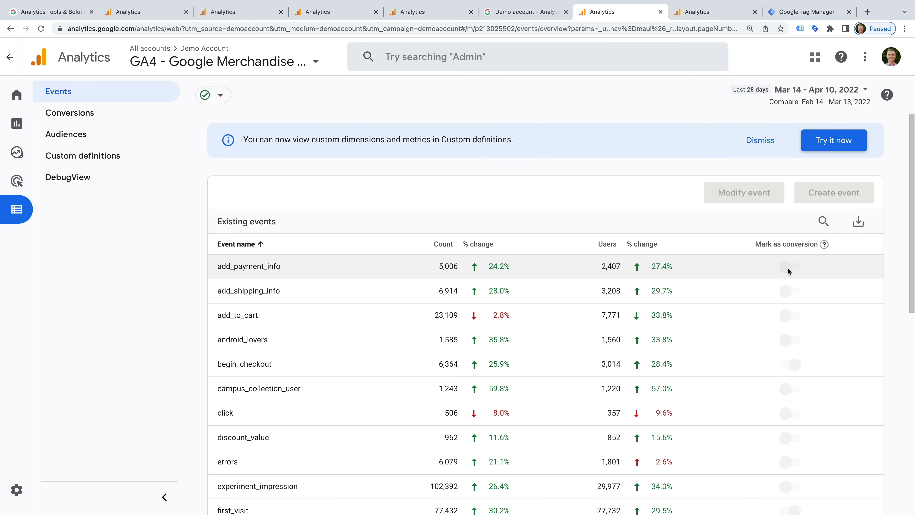
Switch to the Loves Data | GA4 Demo property's events and mark add_to_cart as a conversion.
left_click(715, 12)
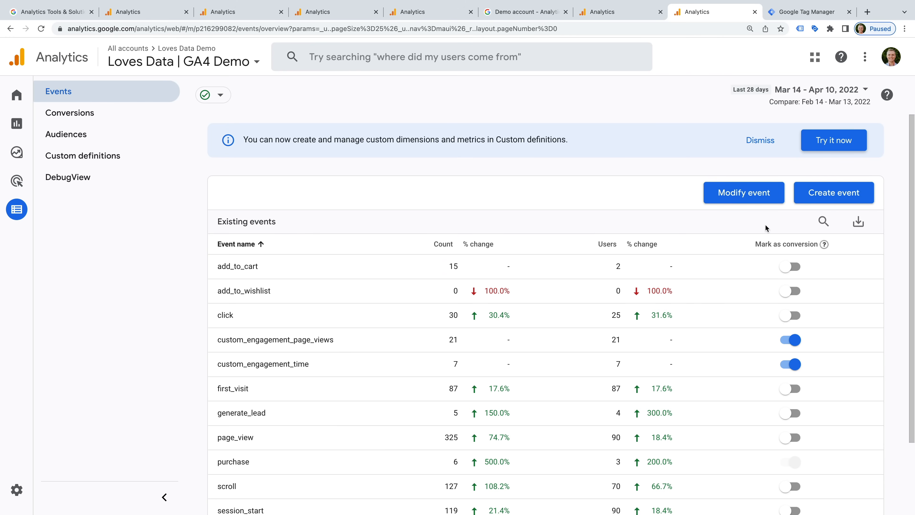
left_click(789, 266)
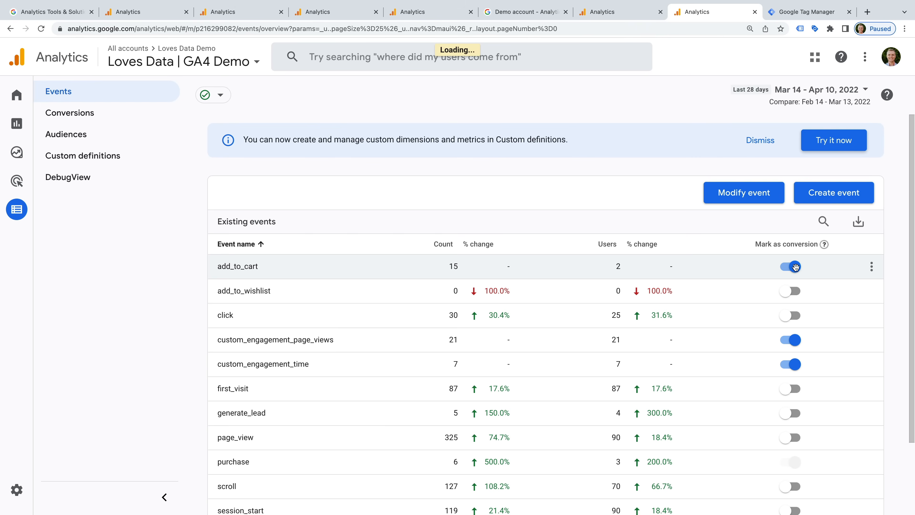
Unmark add_to_cart as a conversion and mark the click event as a conversion instead.
left_click(796, 267)
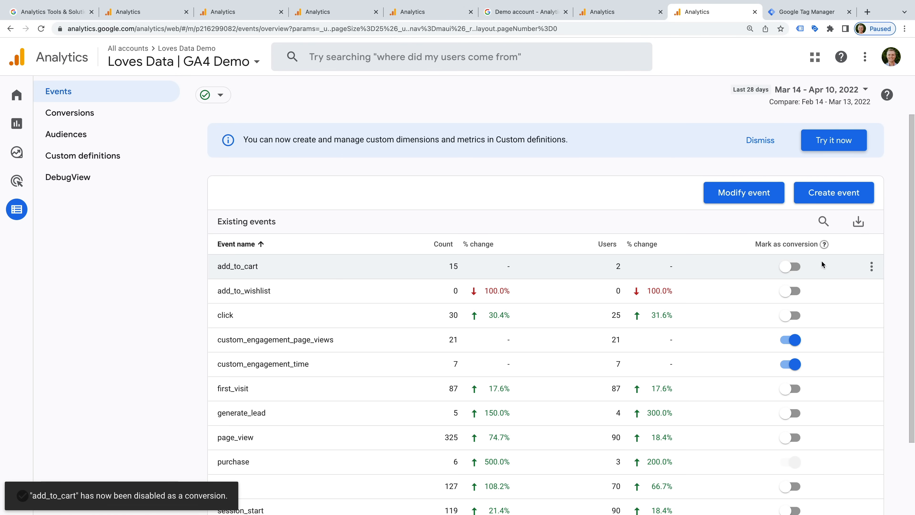
scroll(821, 260, "down", 2)
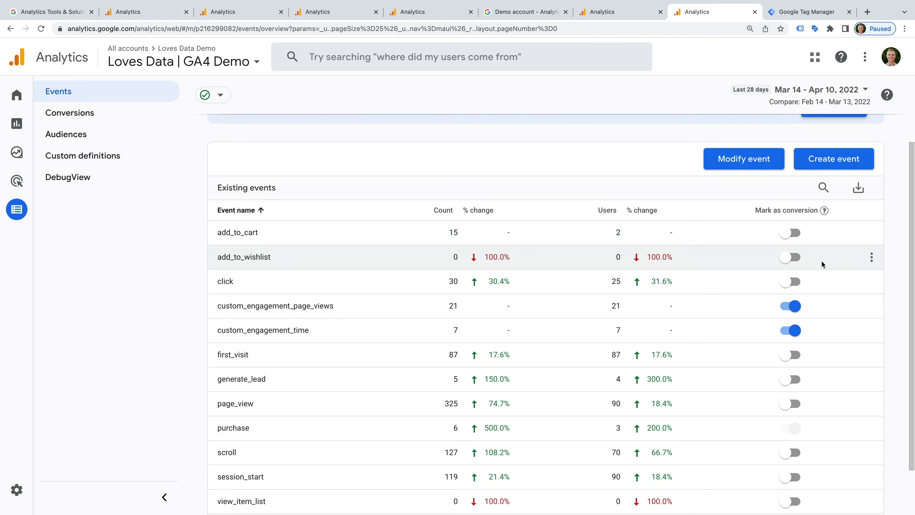
left_click(786, 250)
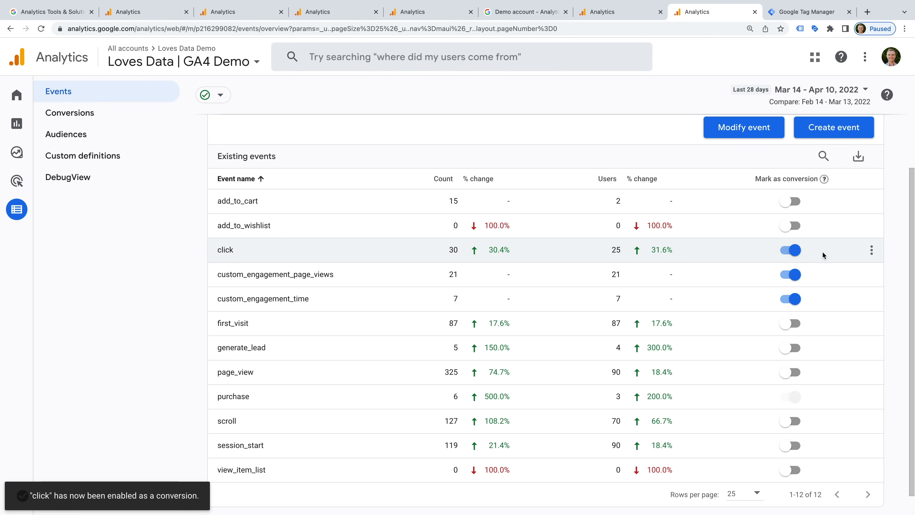
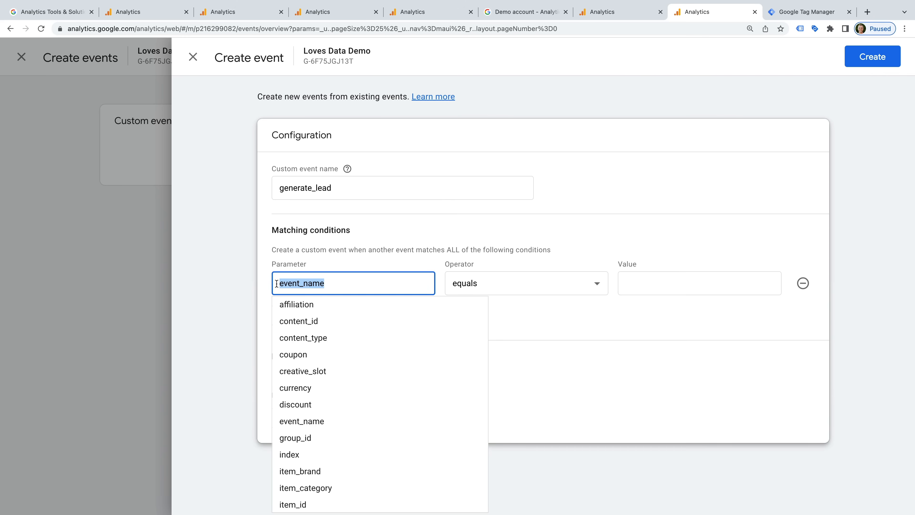
Set the first matching condition of the generate_lead custom event to event_name equals page_view.
left_click(421, 259)
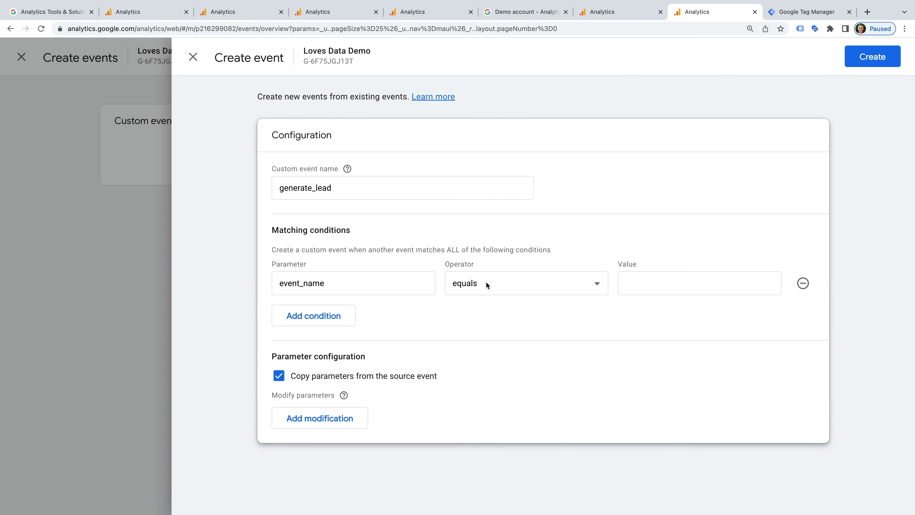
left_click(653, 287)
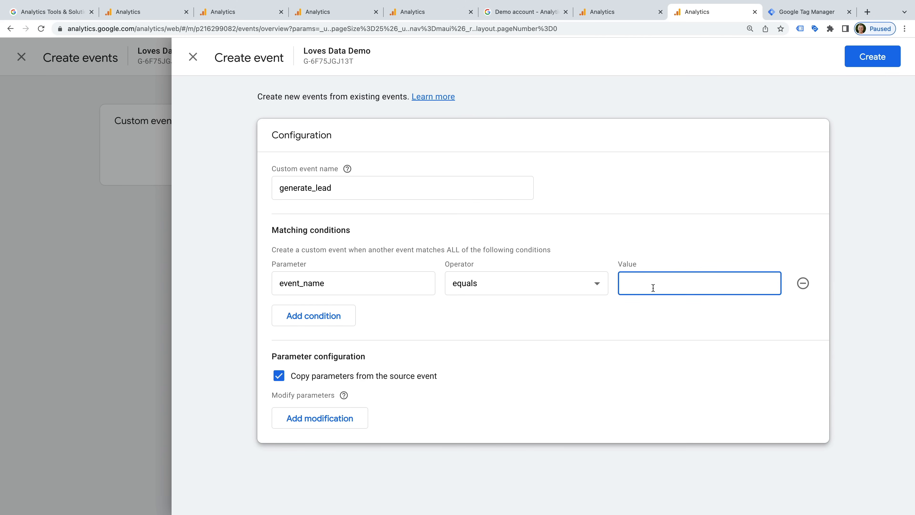
type("page_view")
left_click(630, 306)
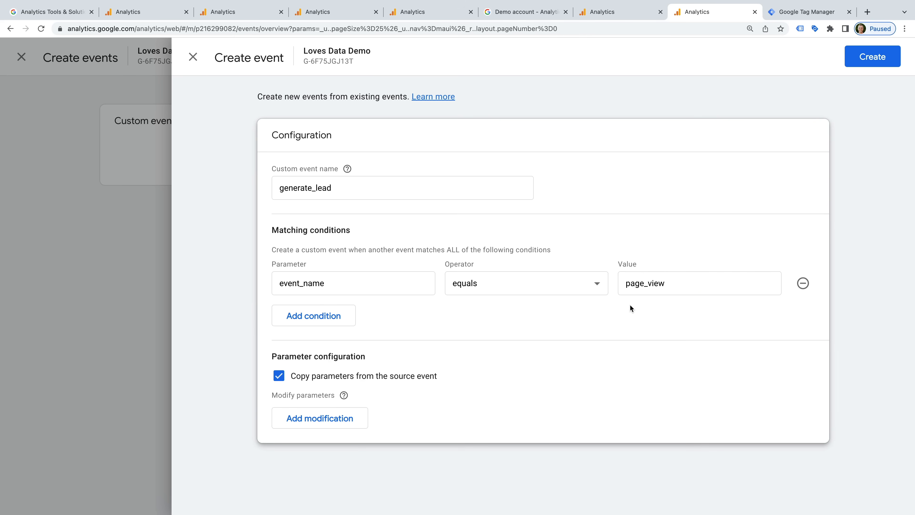
Add a second matching condition to the generate_lead event: page_location contains thank-you.
left_click(317, 316)
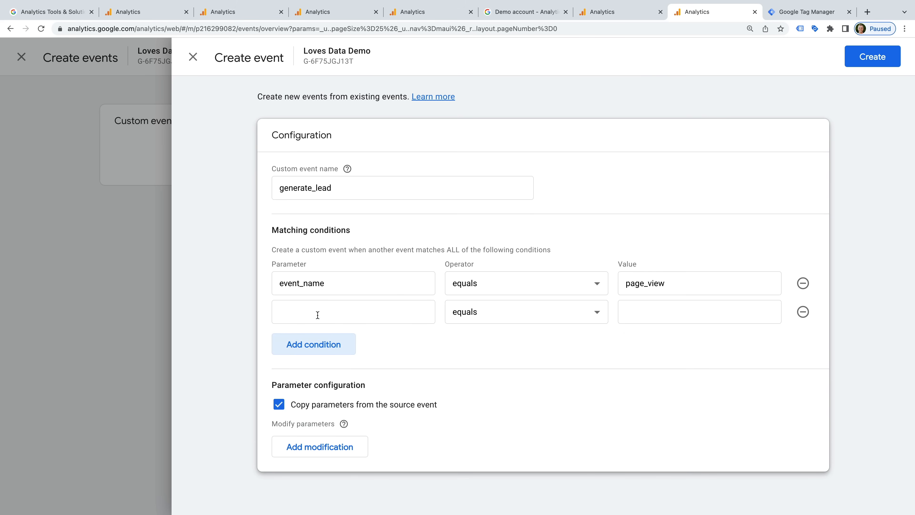
left_click(317, 315)
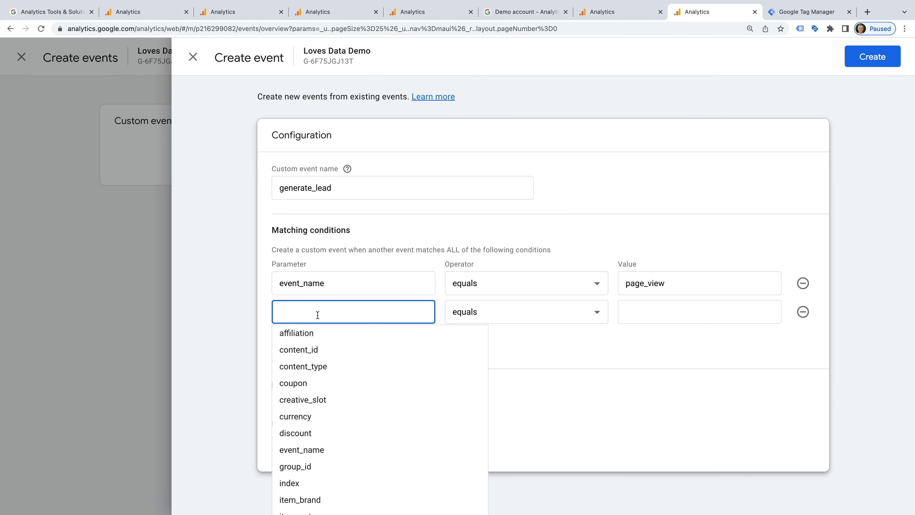
type("page_location")
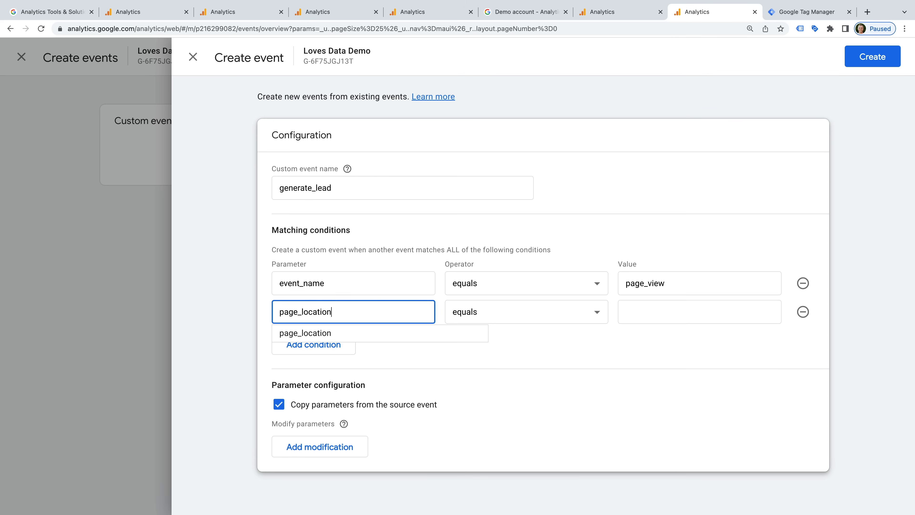
key("Return")
left_click(489, 317)
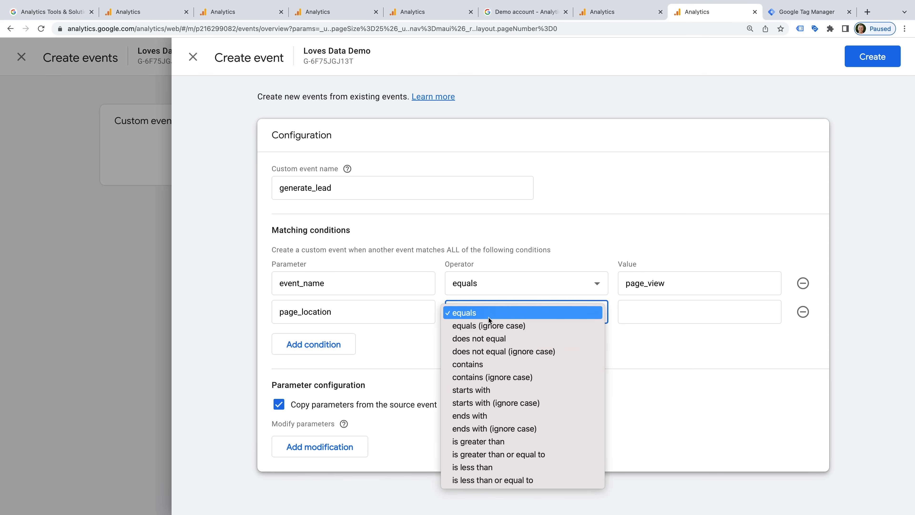
left_click(506, 364)
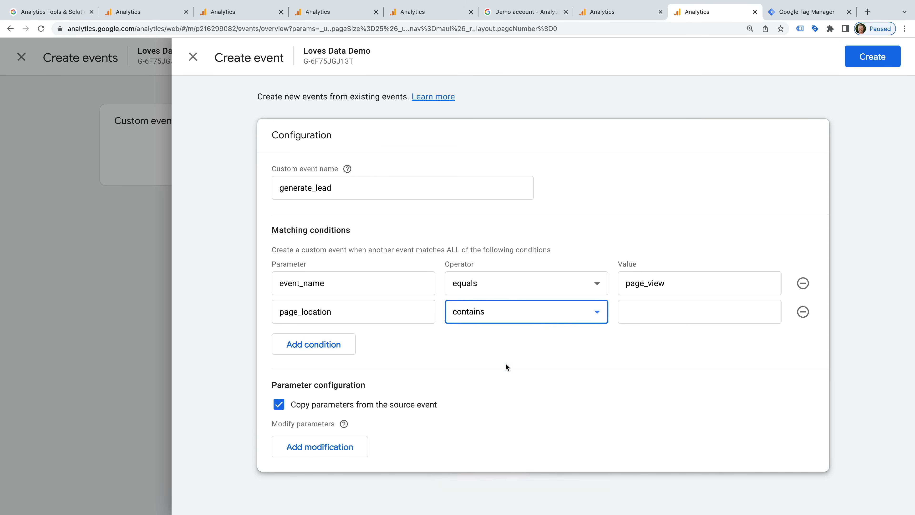
left_click(642, 313)
type("thank-you")
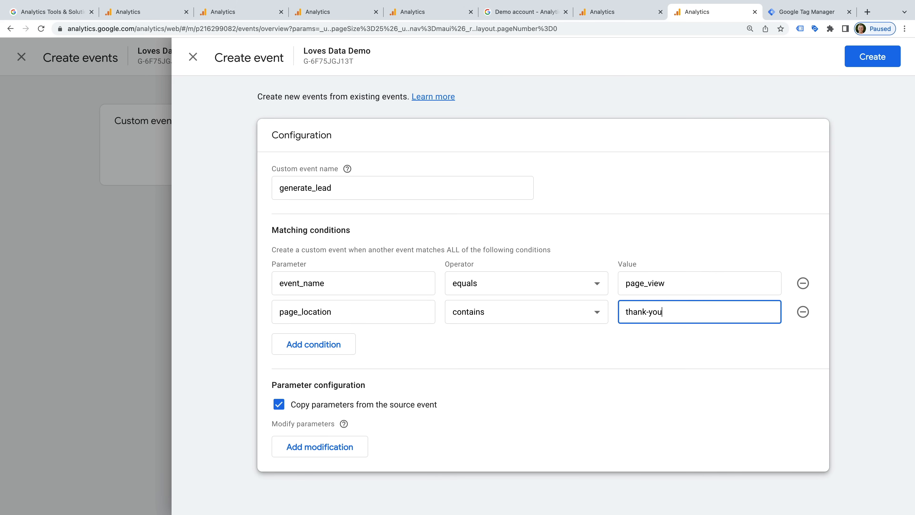
left_click(676, 336)
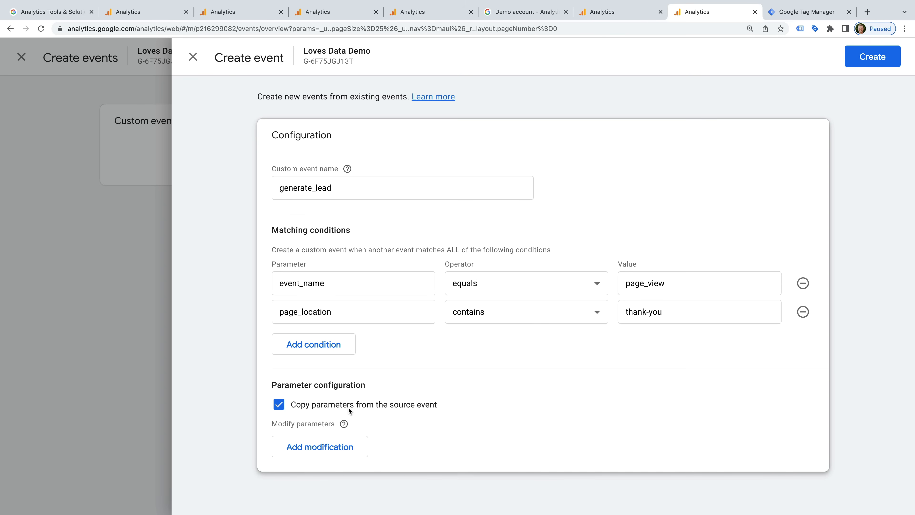
Add a parameter modification to the generate_lead event that sets value to 50.
left_click(343, 444)
scroll(399, 407, "down", 1)
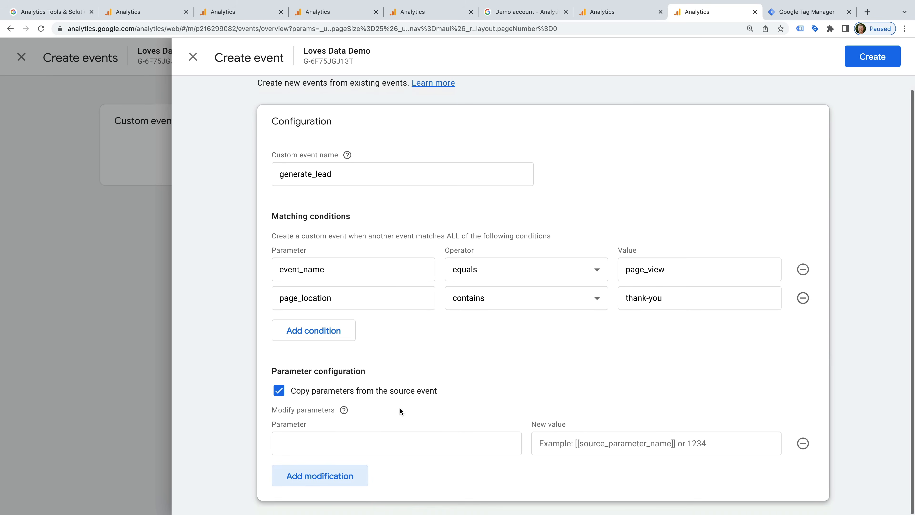
left_click(354, 437)
type("value")
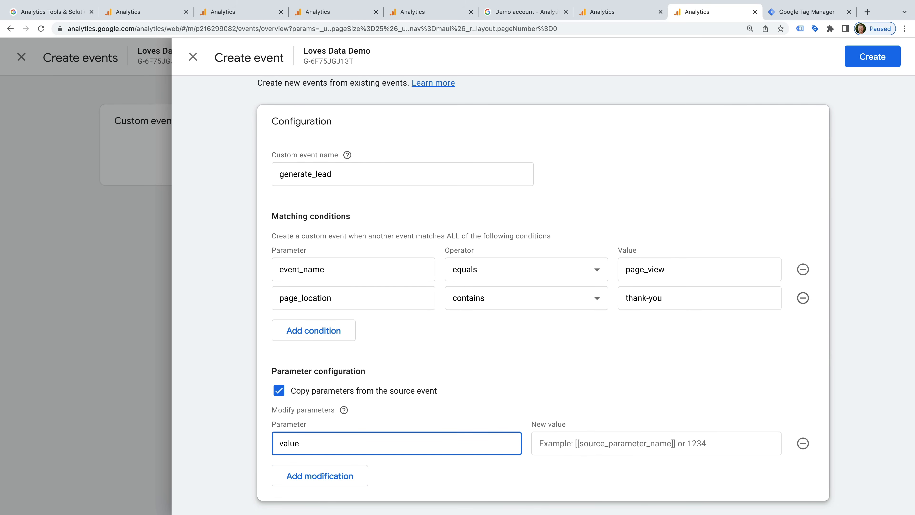
left_click(562, 444)
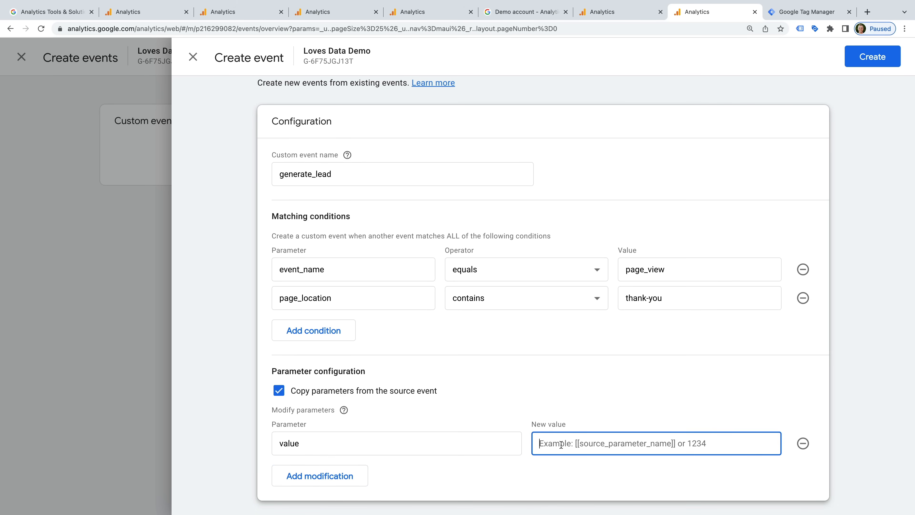
type("50")
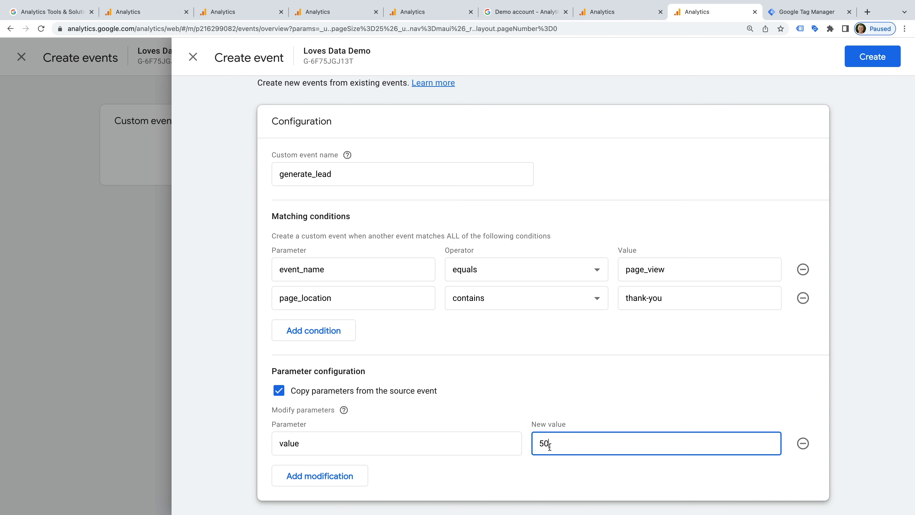
Add a second parameter modification setting currency to USD, create the generate_lead event and return to the existing events list.
left_click(357, 478)
scroll(400, 464, "down", 1)
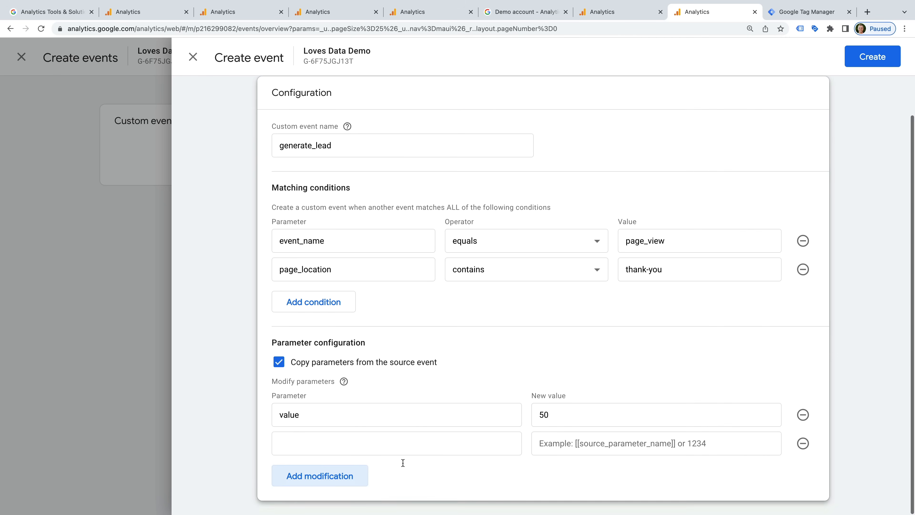
left_click(378, 440)
type("currency")
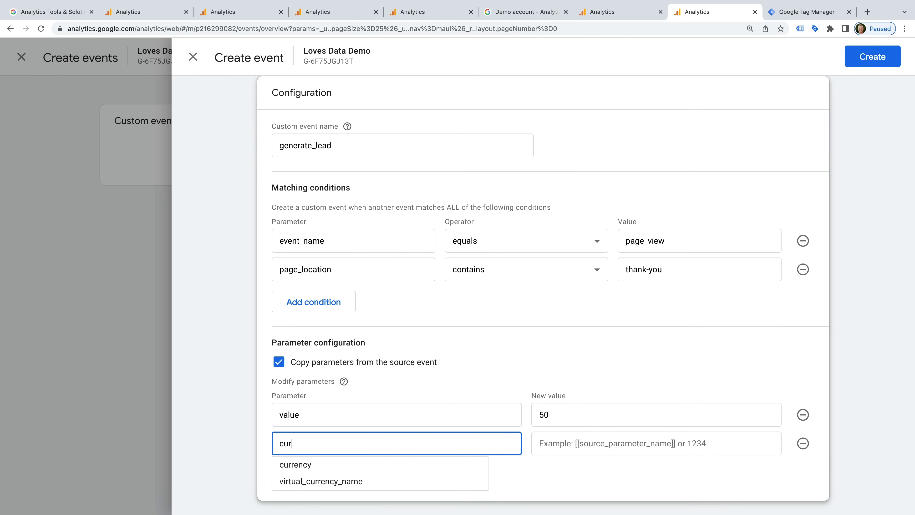
left_click(574, 445)
type("USD")
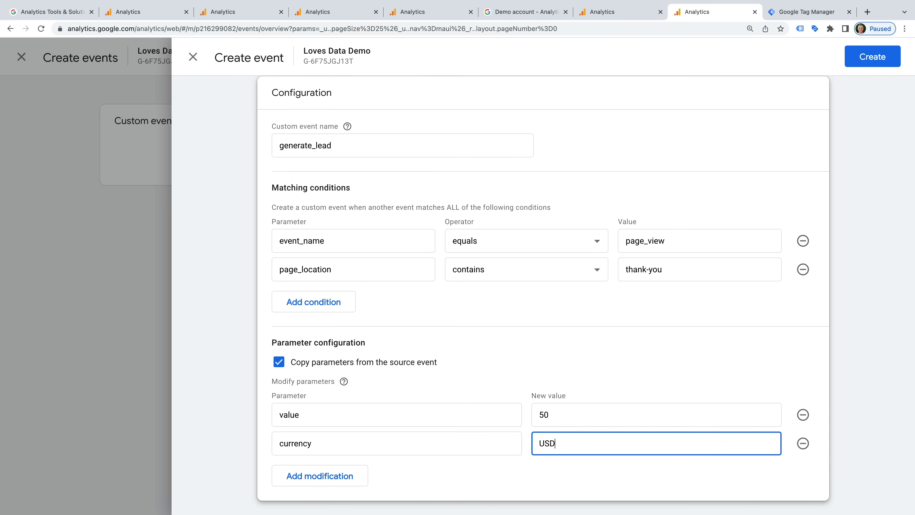
left_click(526, 468)
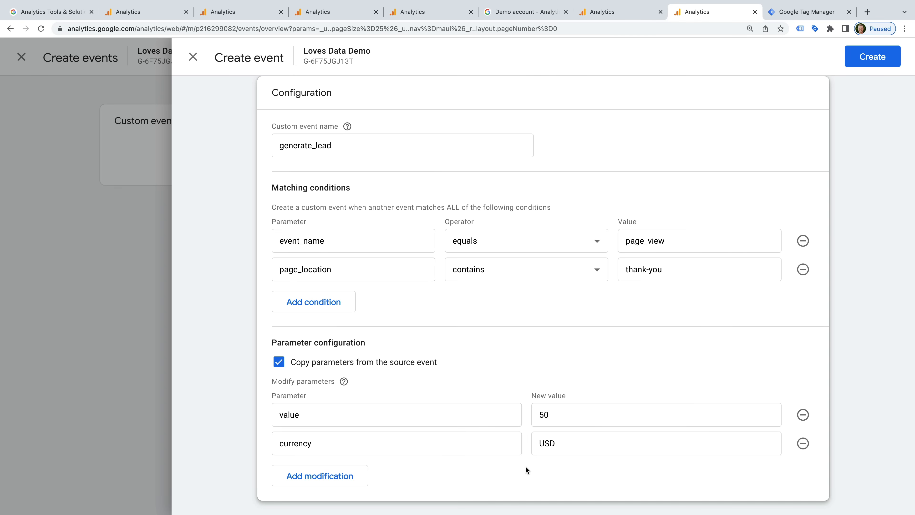
left_click(869, 57)
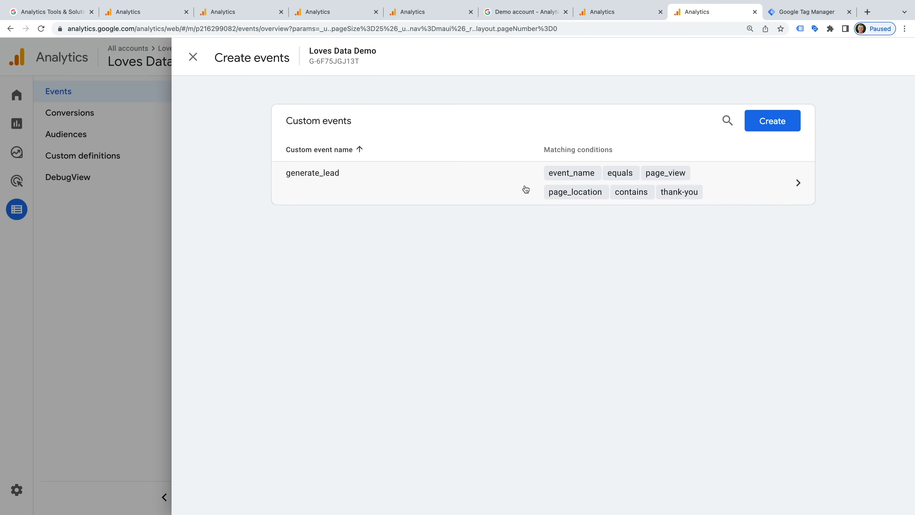
left_click(193, 57)
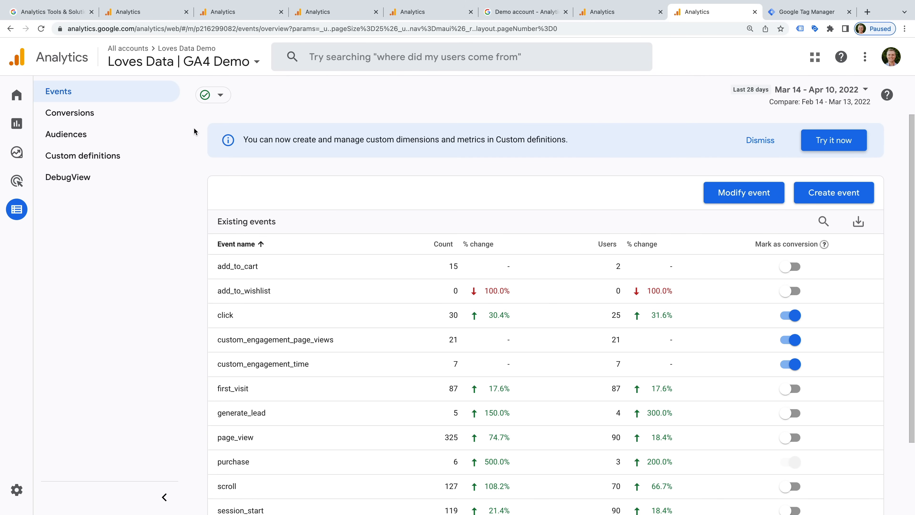
Create and save a new conversion event named generate_lead in the property's Conversions configuration.
left_click(116, 116)
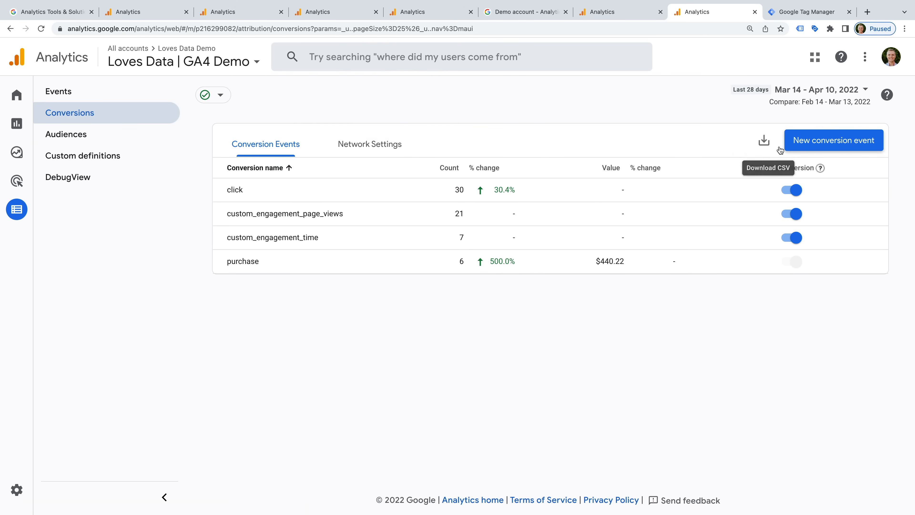
left_click(812, 142)
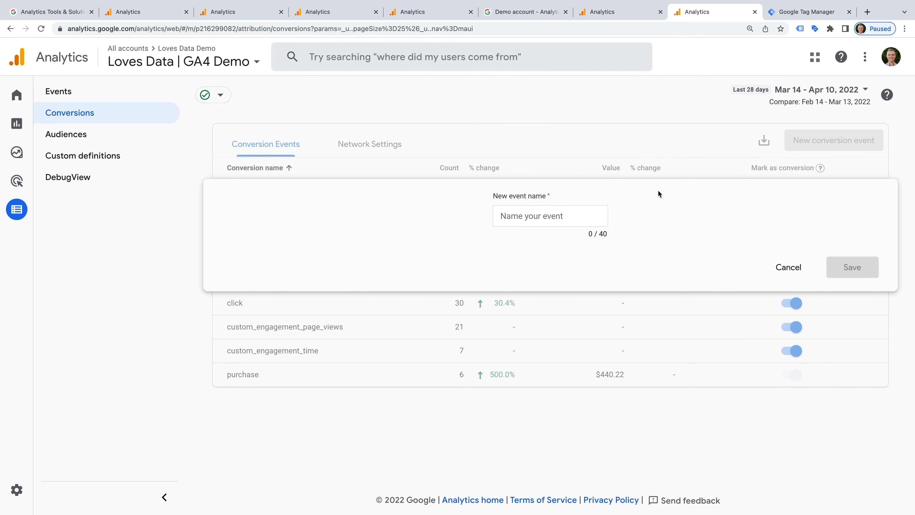
left_click(576, 217)
type("gen")
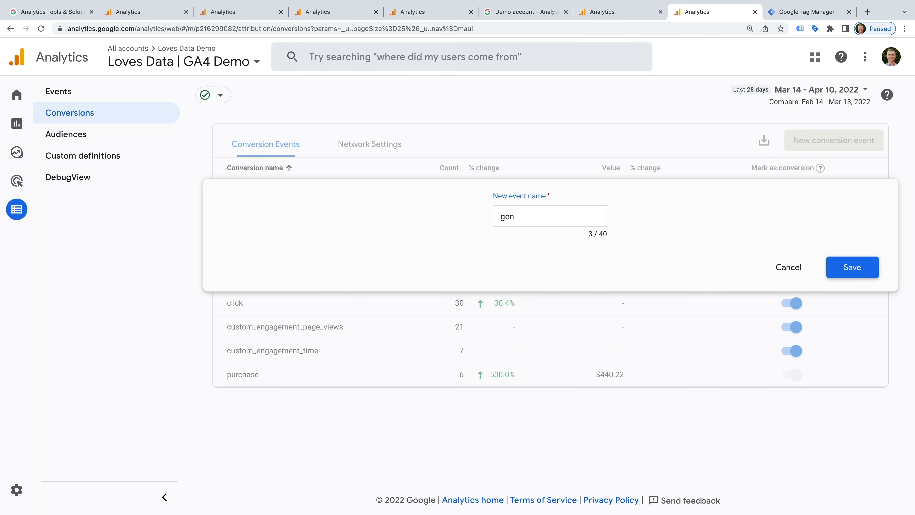
type("erate_lead")
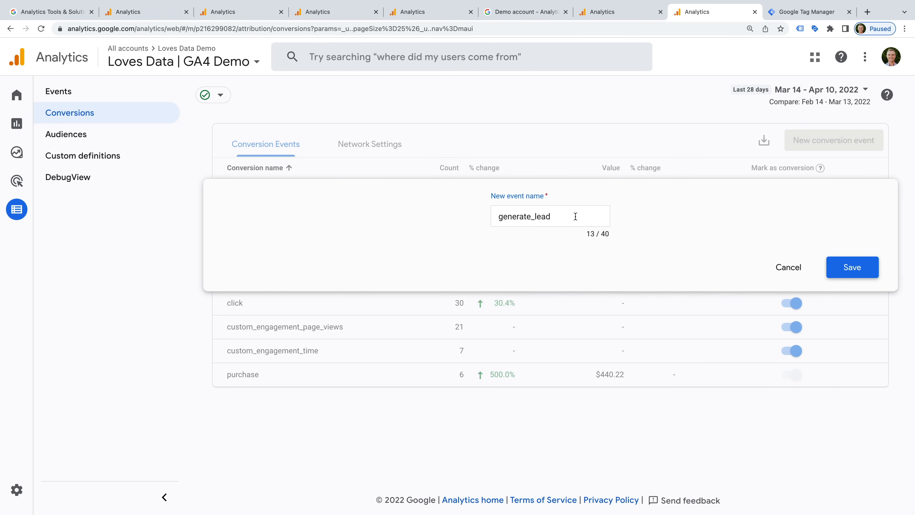
left_click(863, 267)
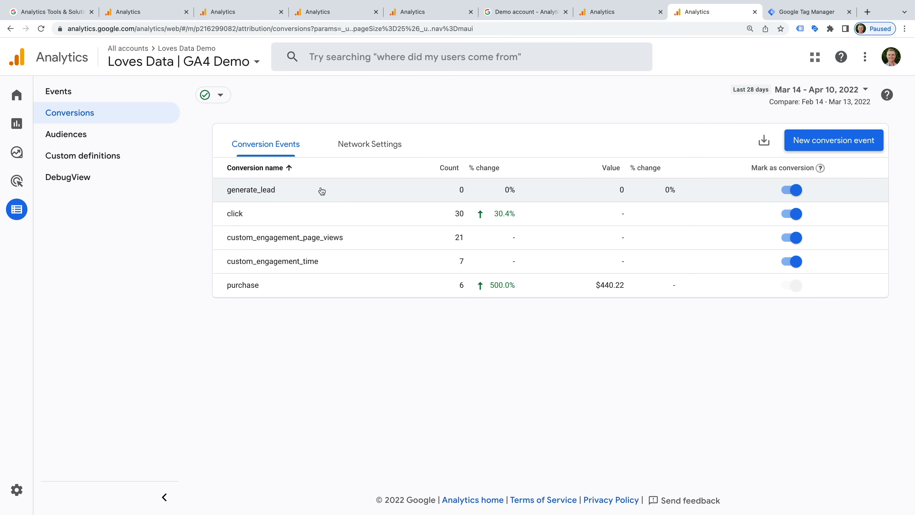
Review the property's audiences, custom dimensions, custom metrics and DebugView without changing anything.
left_click(126, 139)
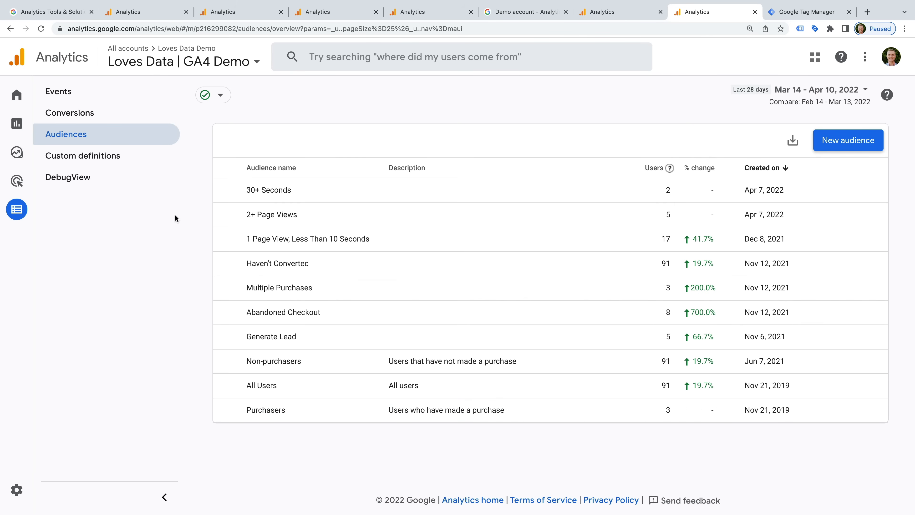
left_click(142, 163)
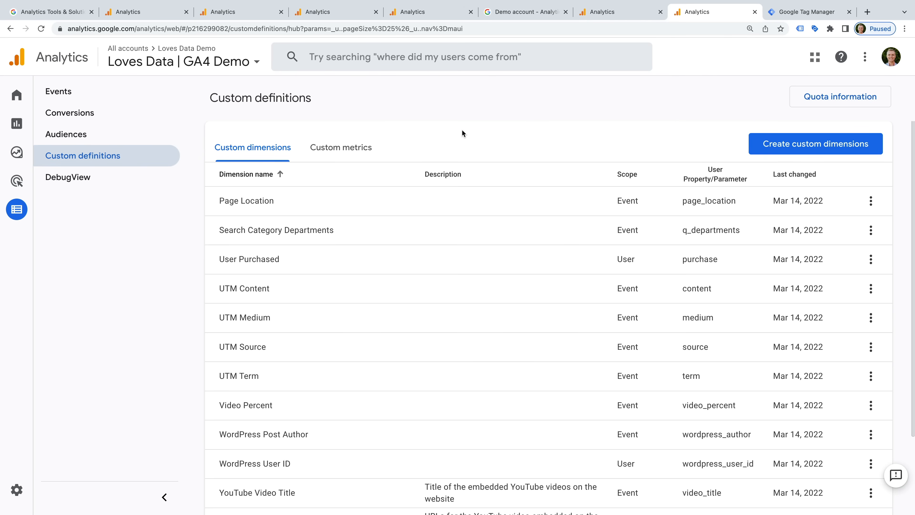
left_click(342, 153)
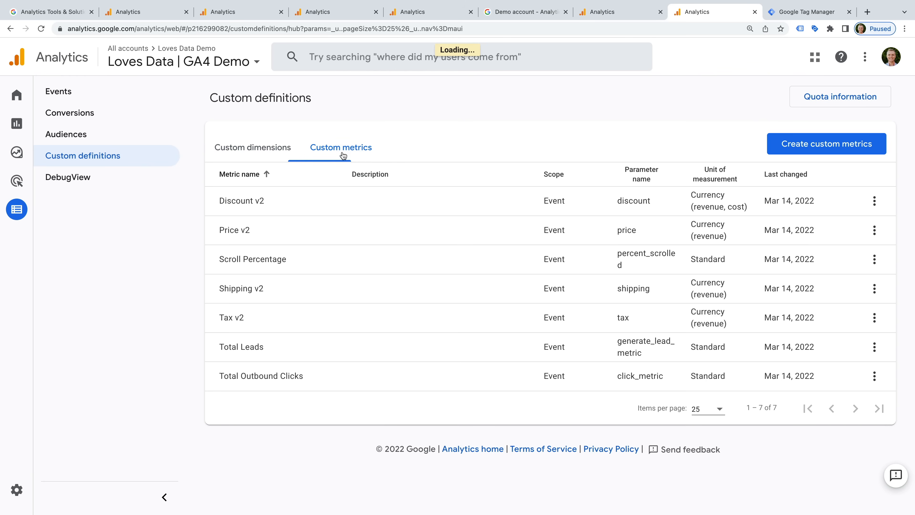
left_click(272, 156)
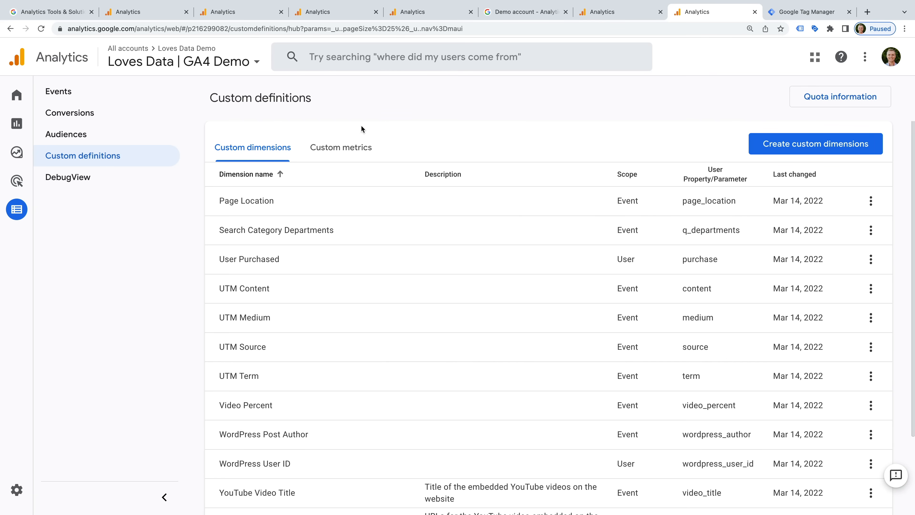
left_click(89, 183)
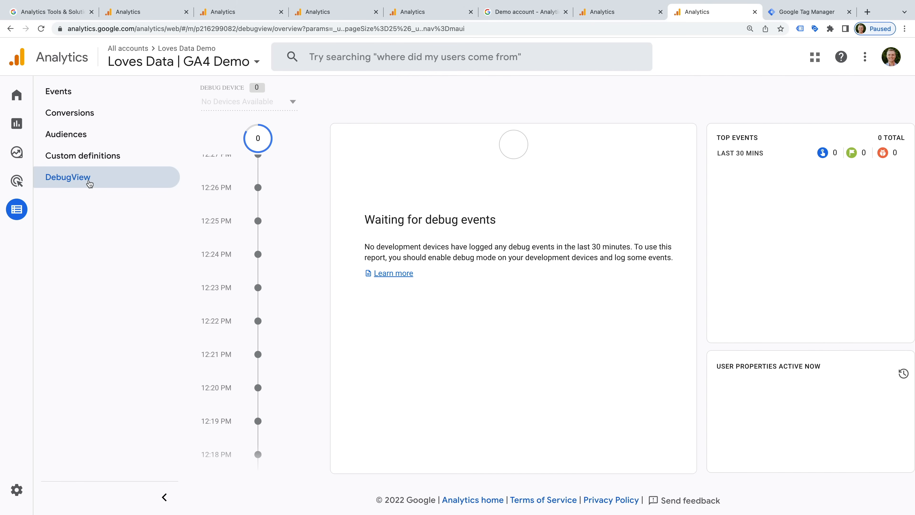
mouse_move(17, 96)
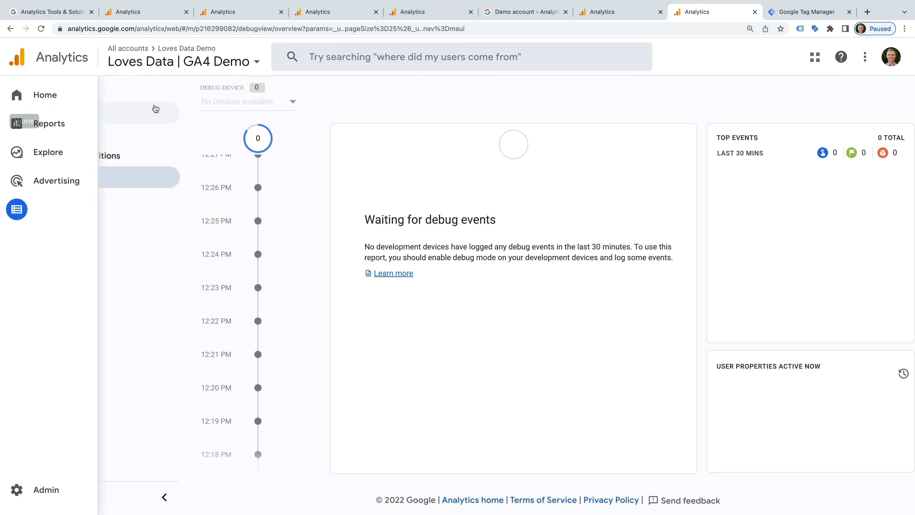
Review the property's general settings, data collection, data retention options and data filters in the admin area without changing anything.
left_click(16, 496)
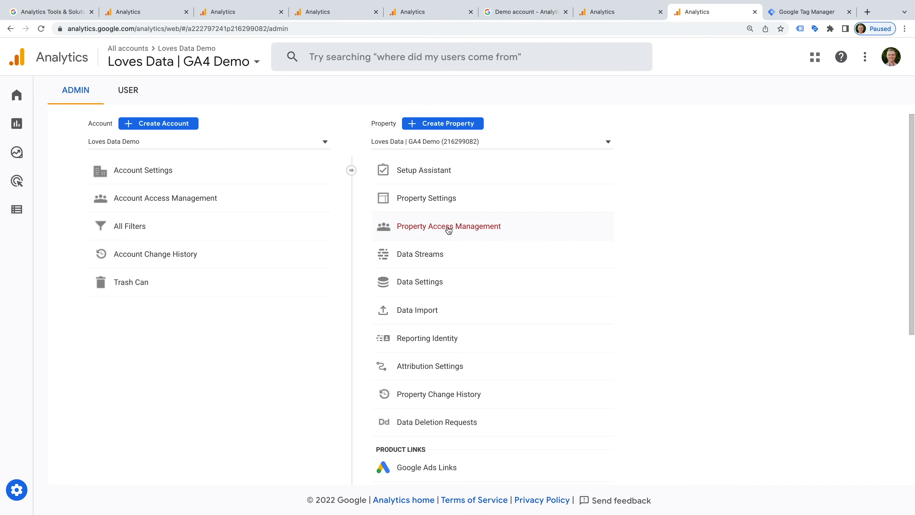
left_click(483, 200)
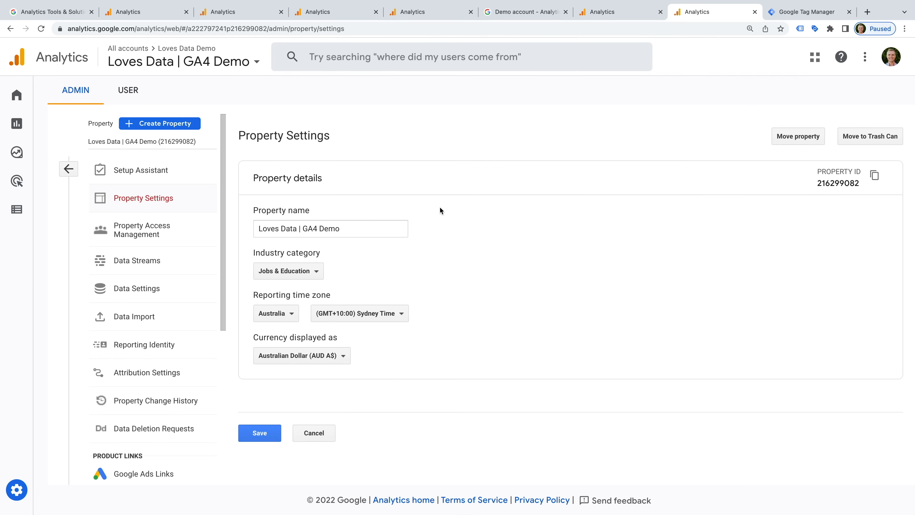
left_click_drag(348, 229, 256, 231)
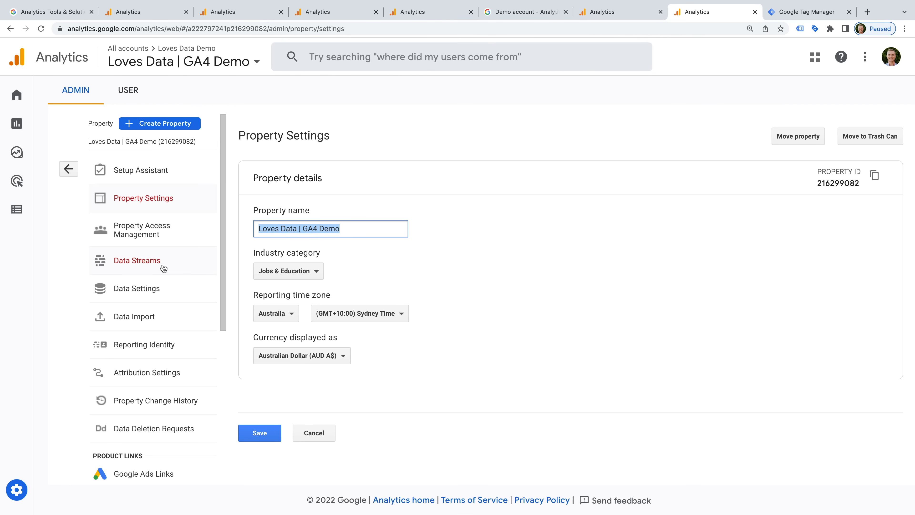
left_click(170, 292)
left_click(166, 314)
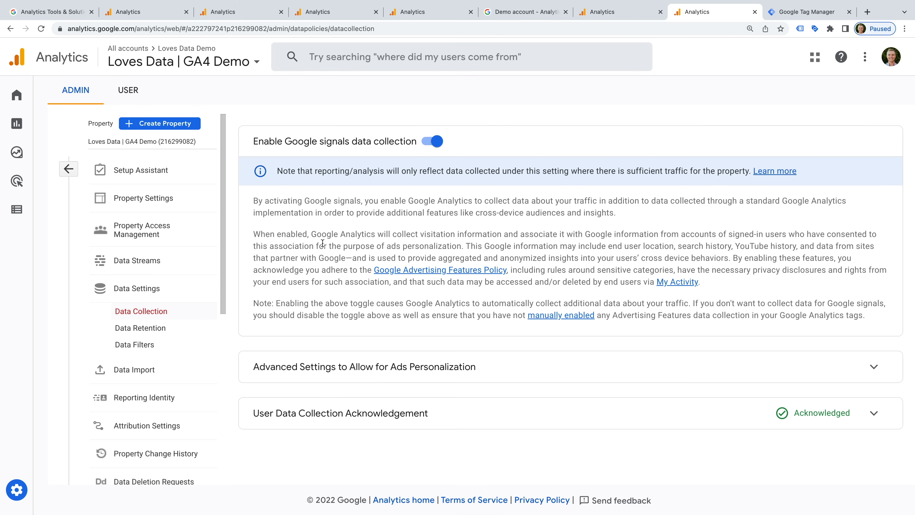
left_click(188, 328)
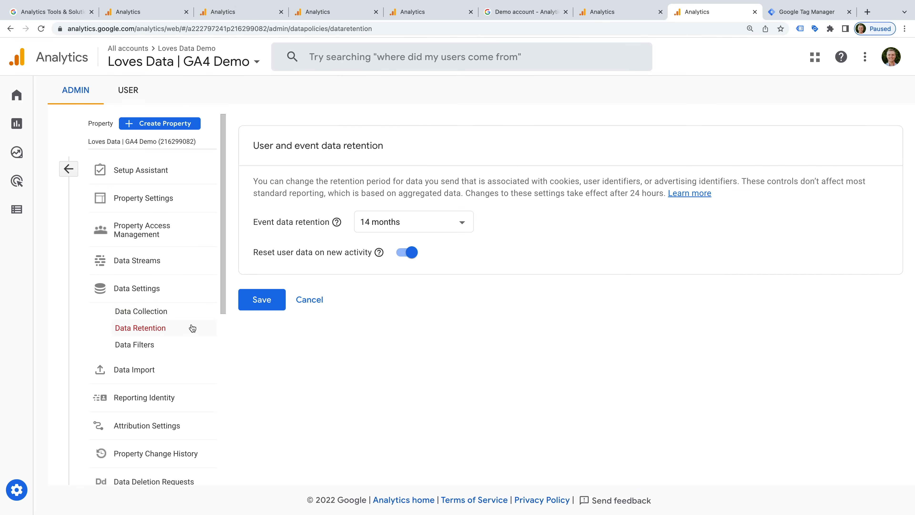
left_click(450, 222)
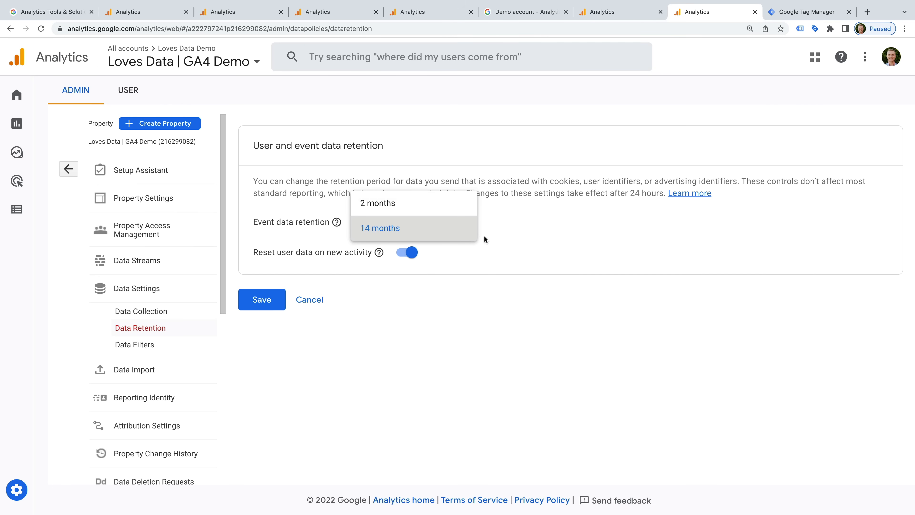
left_click(509, 246)
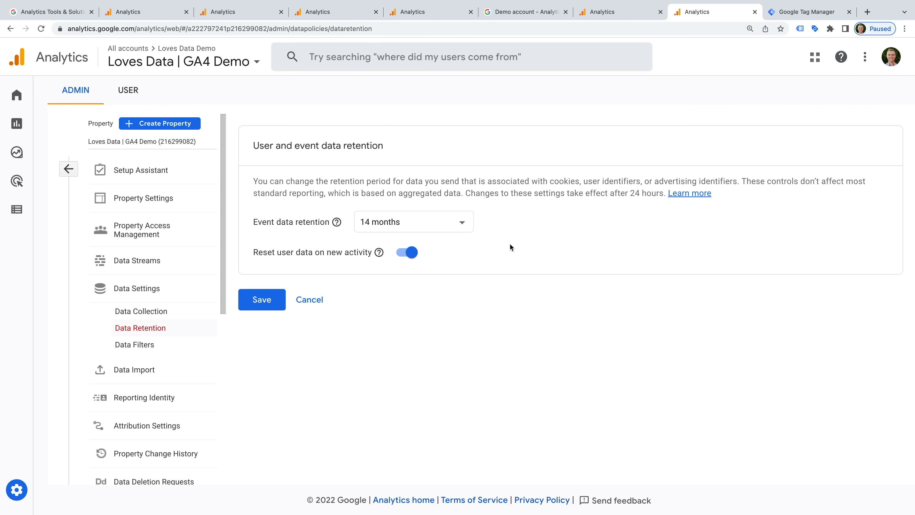
left_click(176, 346)
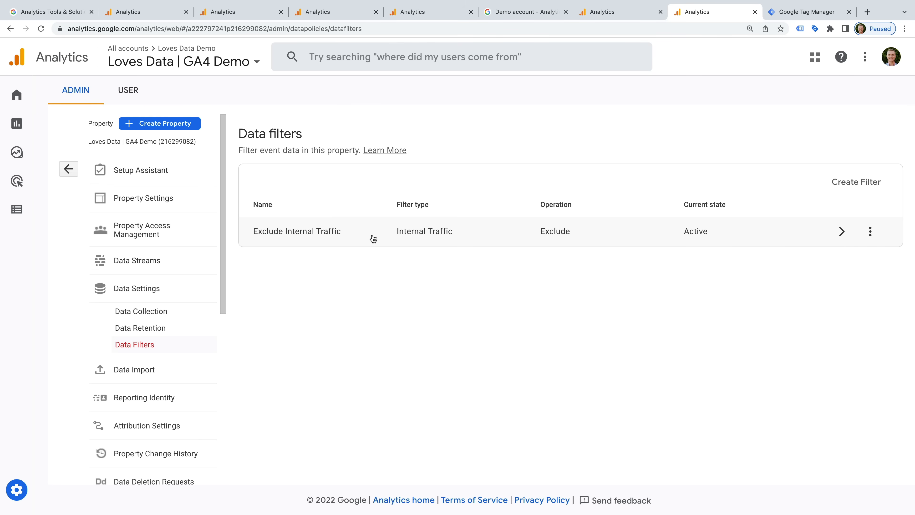
Look through the remaining property admin options, down to the product links for Google Ads, BigQuery and other services.
scroll(170, 337, "down", 5)
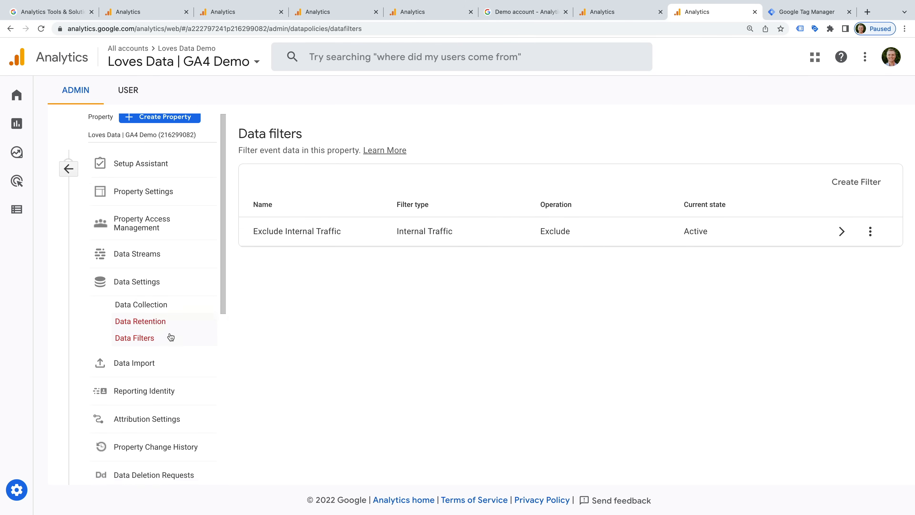
scroll(171, 338, "down", 5)
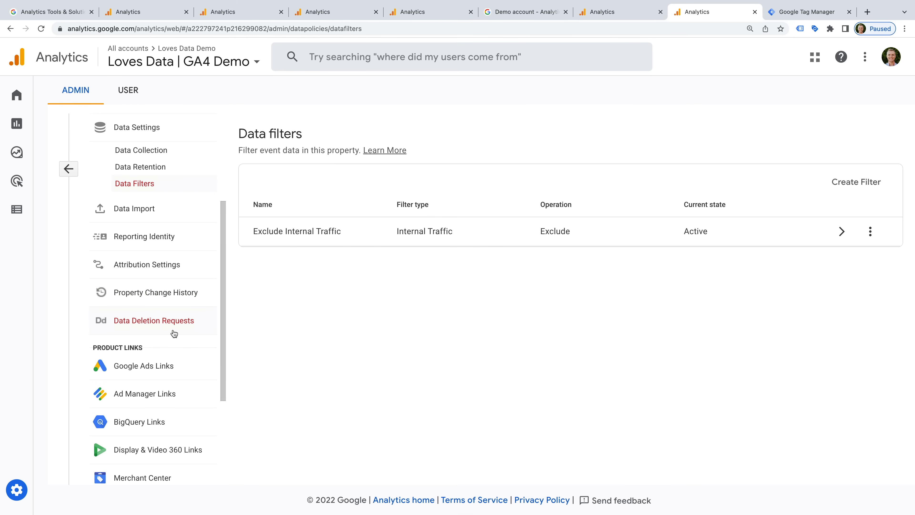
scroll(174, 333, "down", 3)
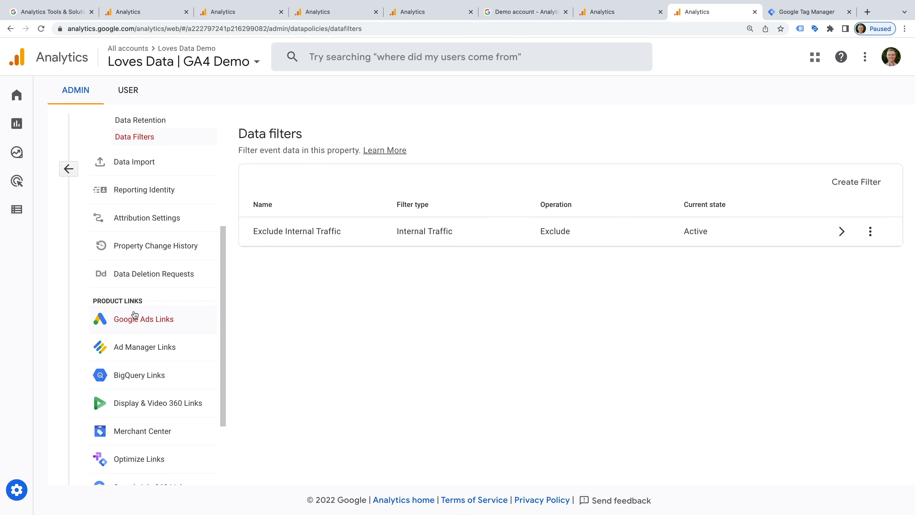
scroll(188, 327, "down", 2)
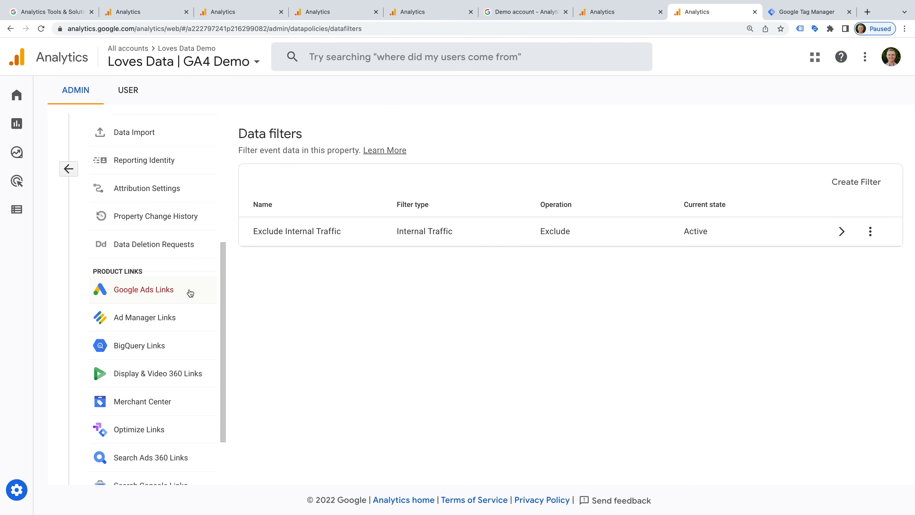
scroll(191, 292, "down", 3)
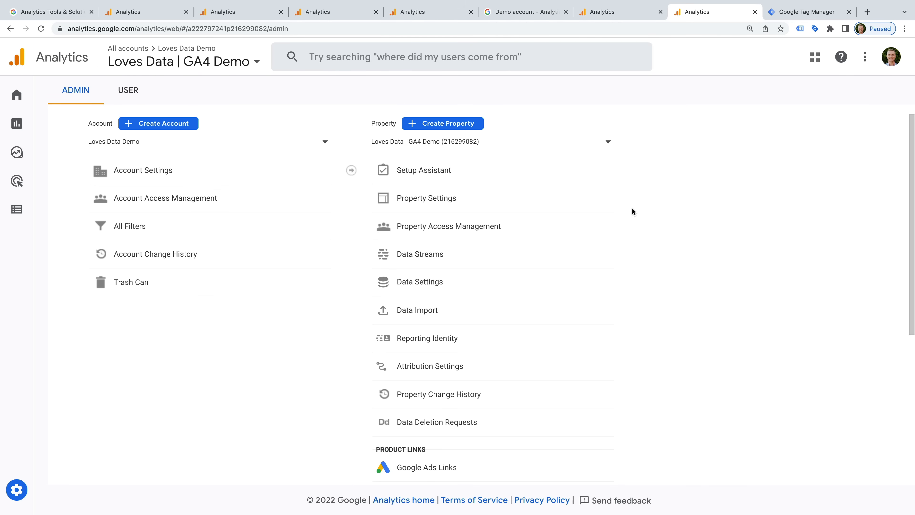
Open the Loves Data Demo web data stream and copy its measurement ID.
left_click(453, 260)
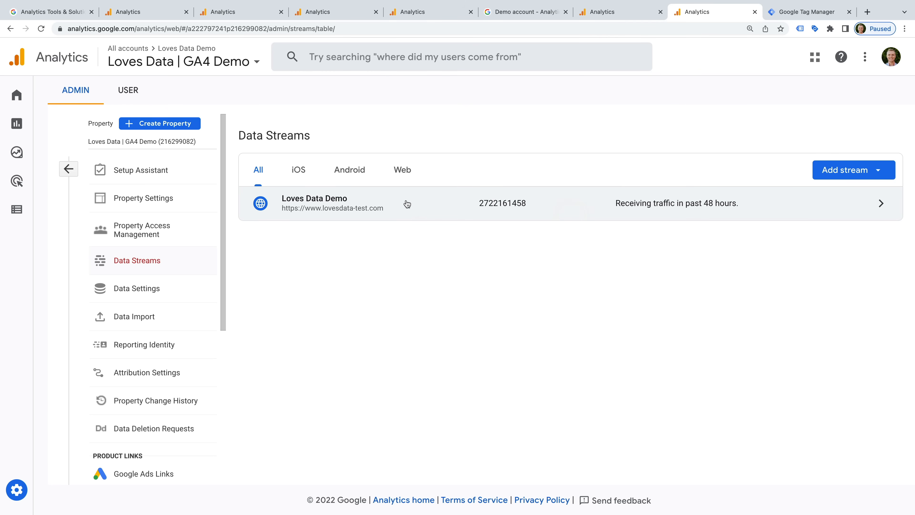
left_click(407, 204)
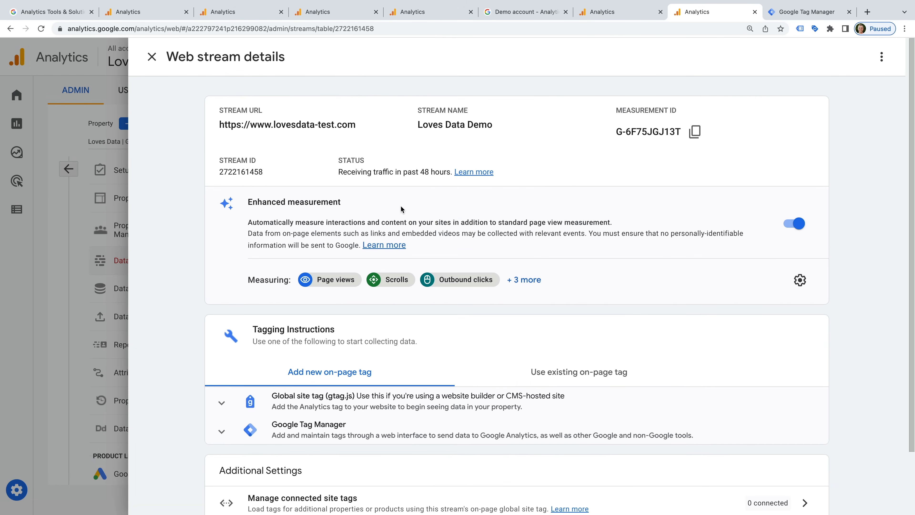
left_click(695, 138)
Switch to Google Tag Manager and start a new tag named Google Analytics | GA4.
left_click(799, 15)
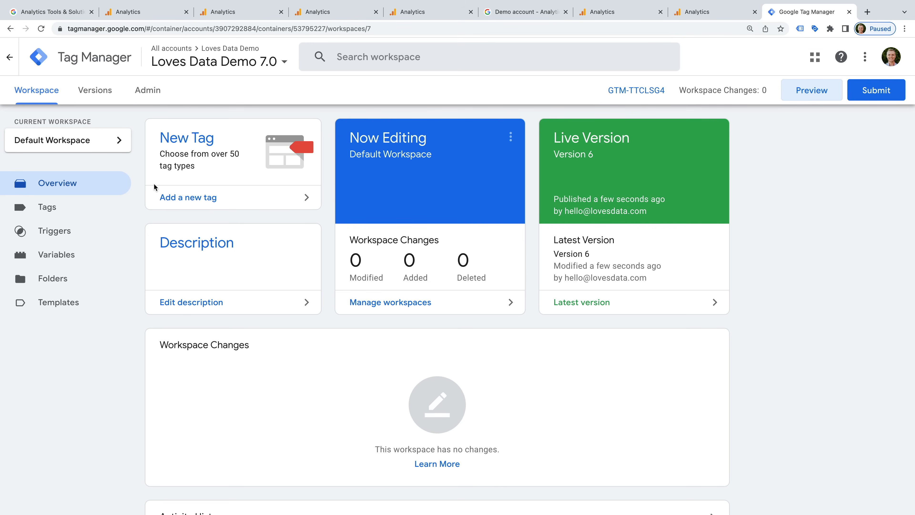
left_click(94, 211)
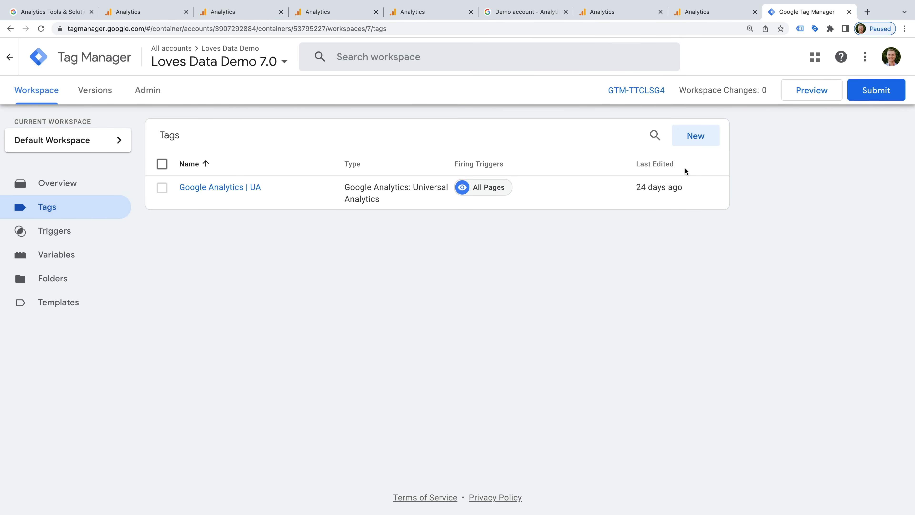
left_click(695, 140)
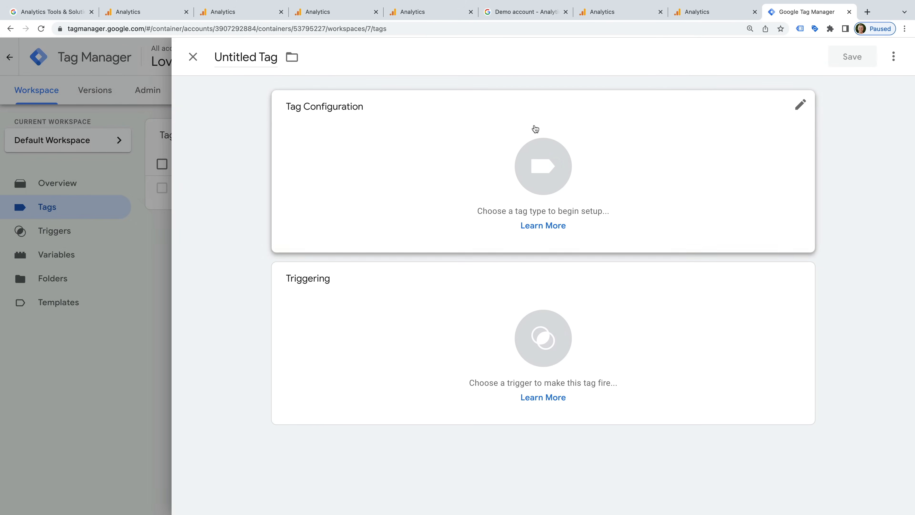
triple_click(245, 59)
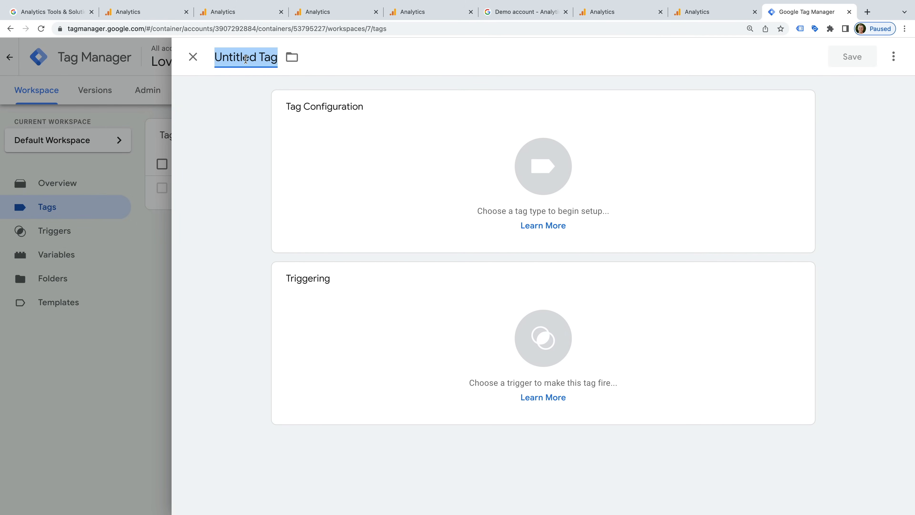
type("Google A")
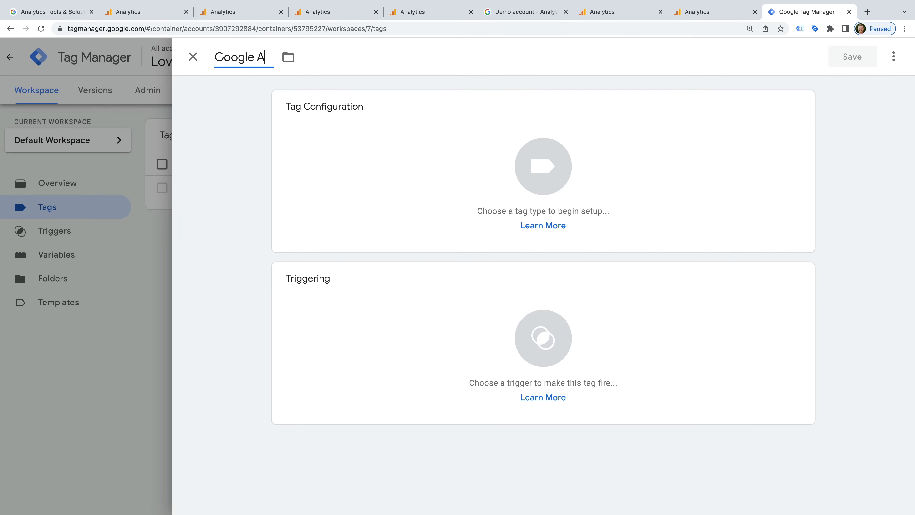
type("nalytics | GA4")
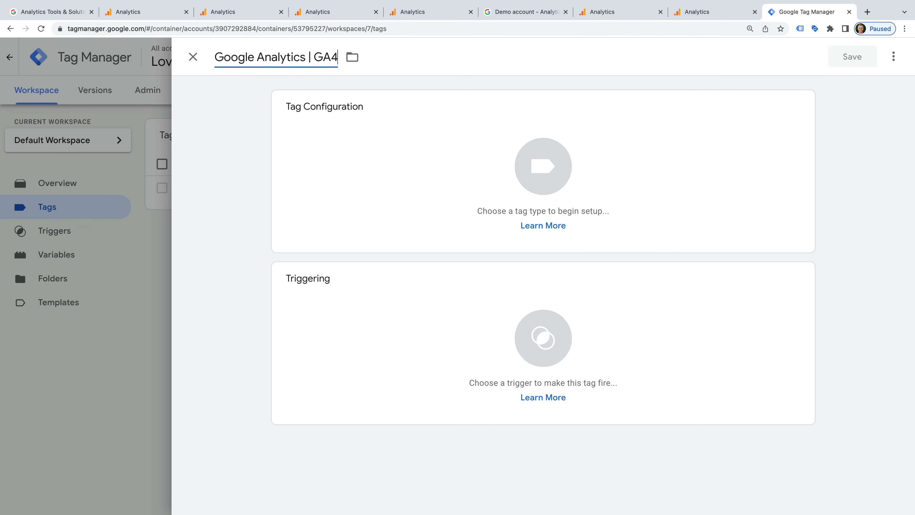
Set the tag type to Google Analytics: GA4 Configuration and paste the copied measurement ID.
left_click(418, 162)
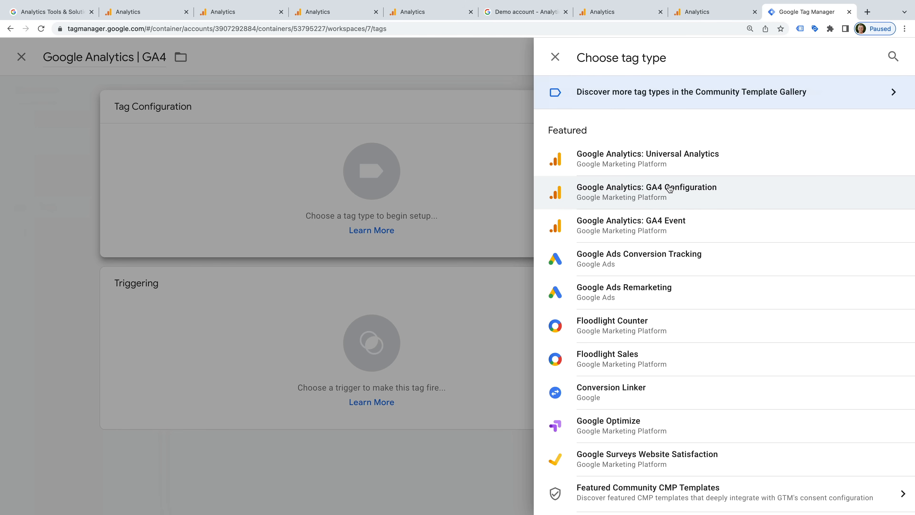
left_click(692, 195)
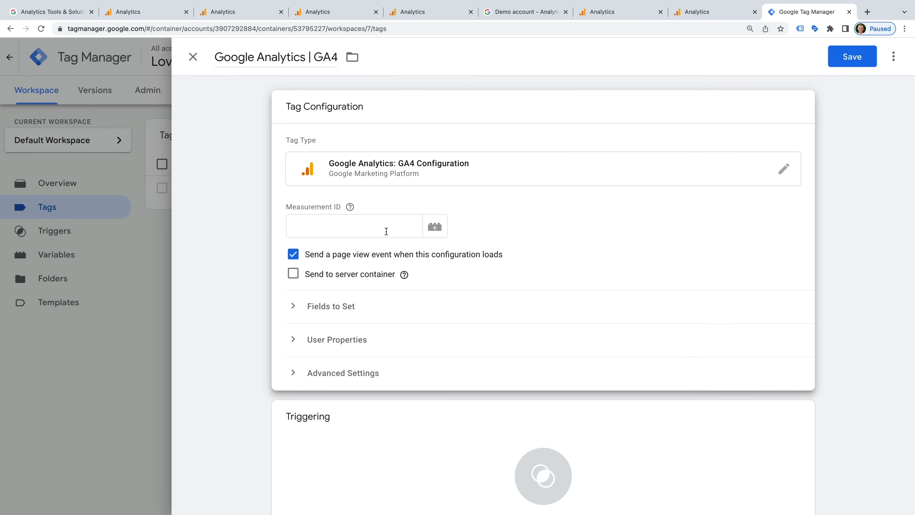
left_click(385, 231)
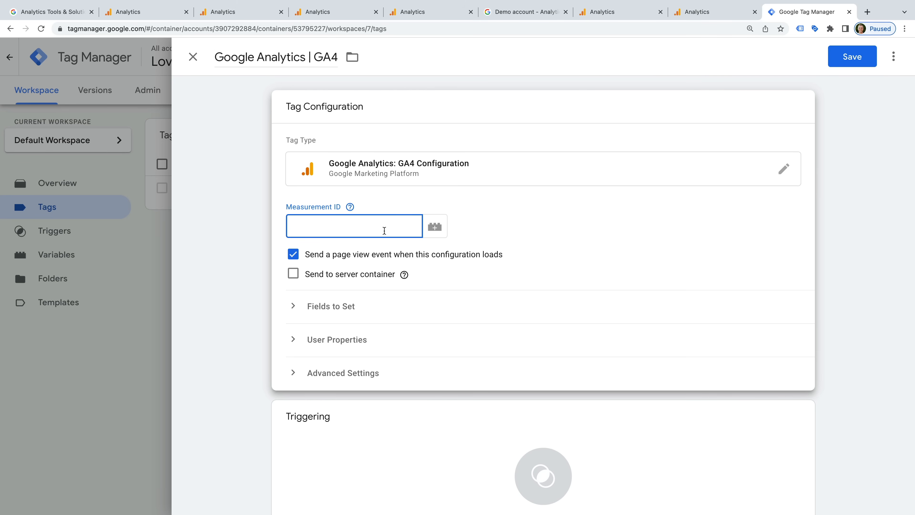
key("ctrl+v")
Assign the All Pages trigger to the GA4 tag and save the tag.
left_click(483, 446)
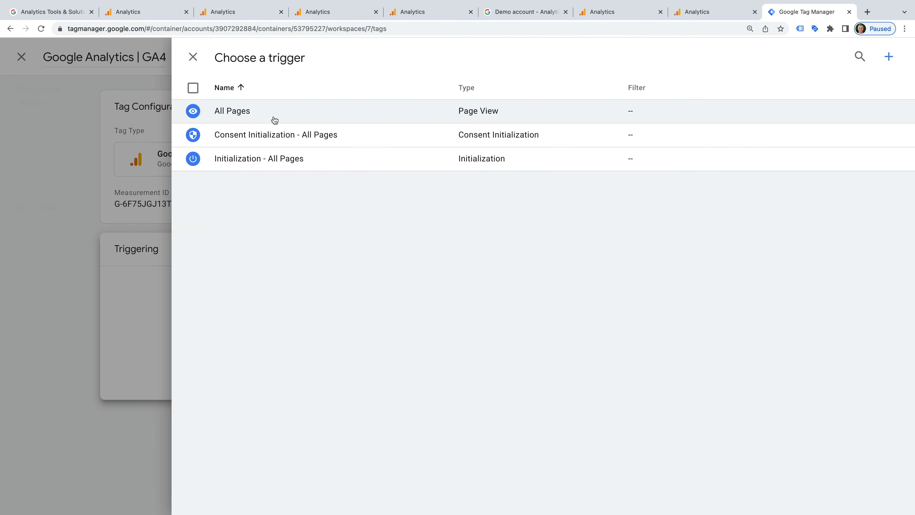
left_click(268, 116)
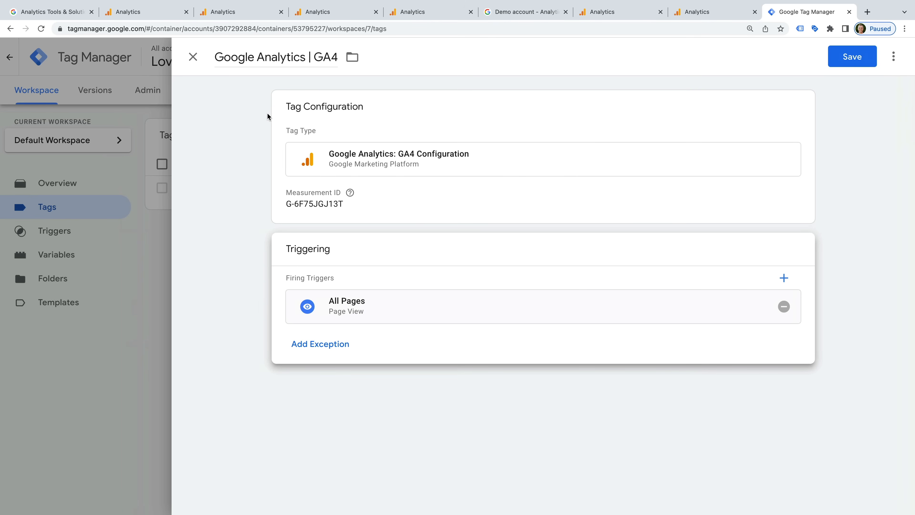
left_click(851, 57)
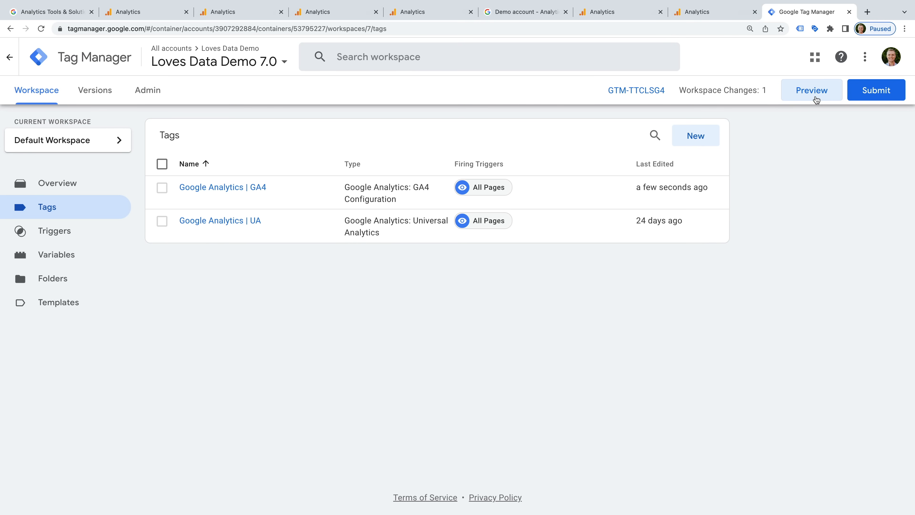
left_click(816, 100)
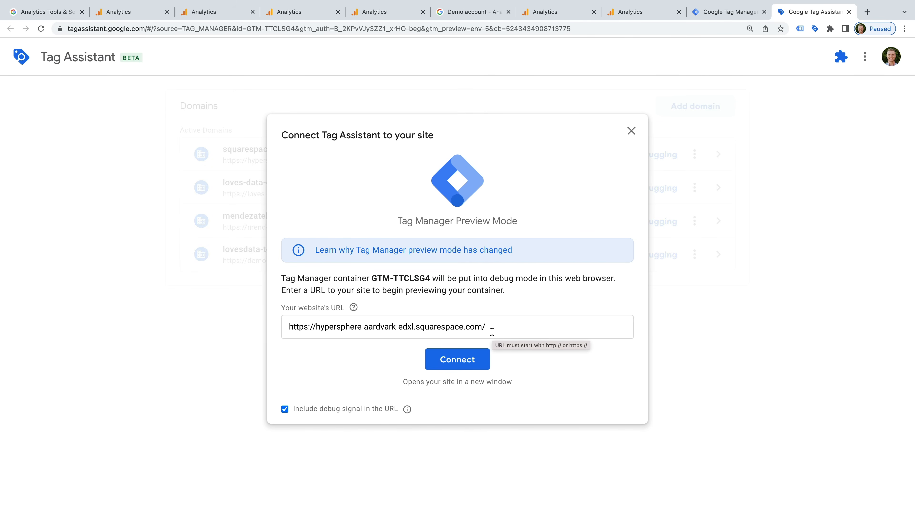
left_click(460, 358)
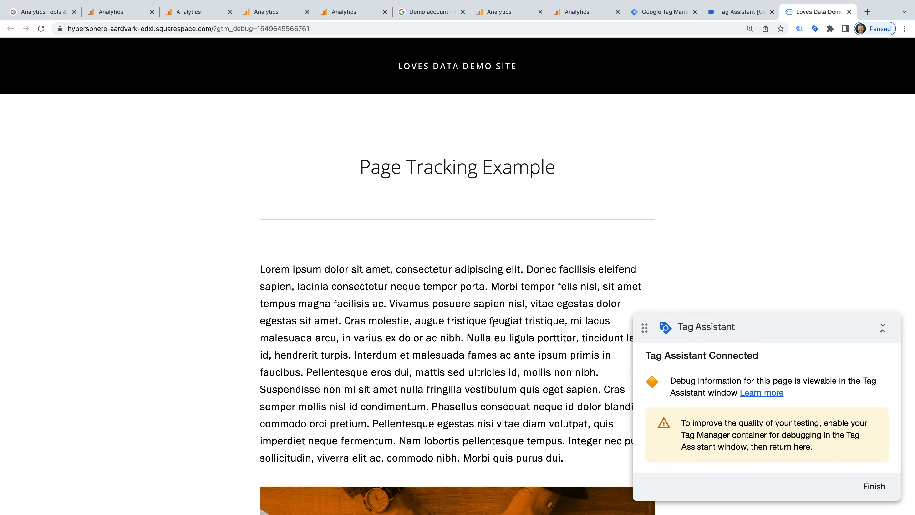
scroll(493, 323, "down", 15)
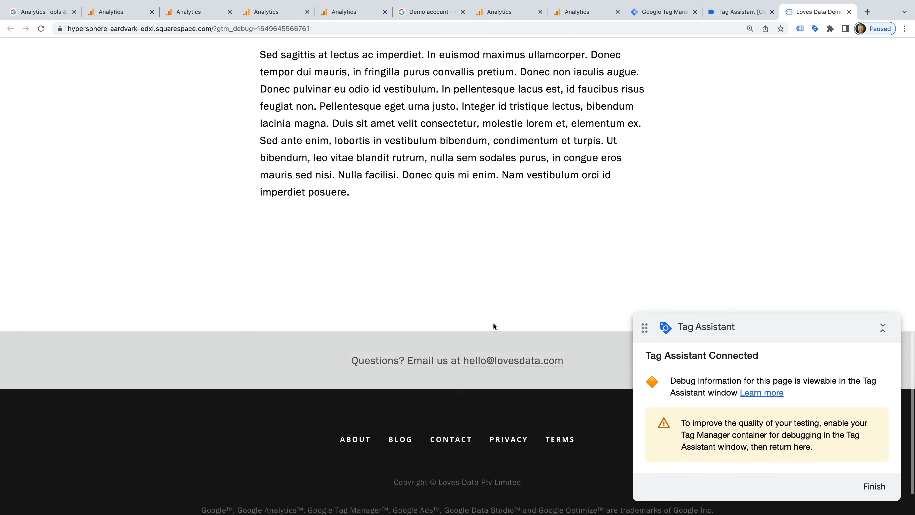
scroll(493, 322, "up", 15)
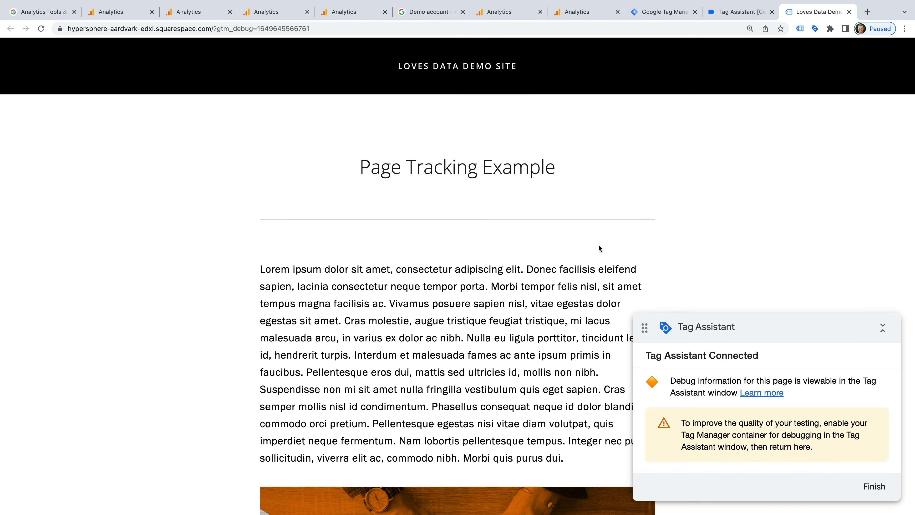
Return to Tag Assistant, continue to the debug summary and inspect the details of the Google Analytics | GA4 tag.
left_click(744, 12)
left_click(454, 264)
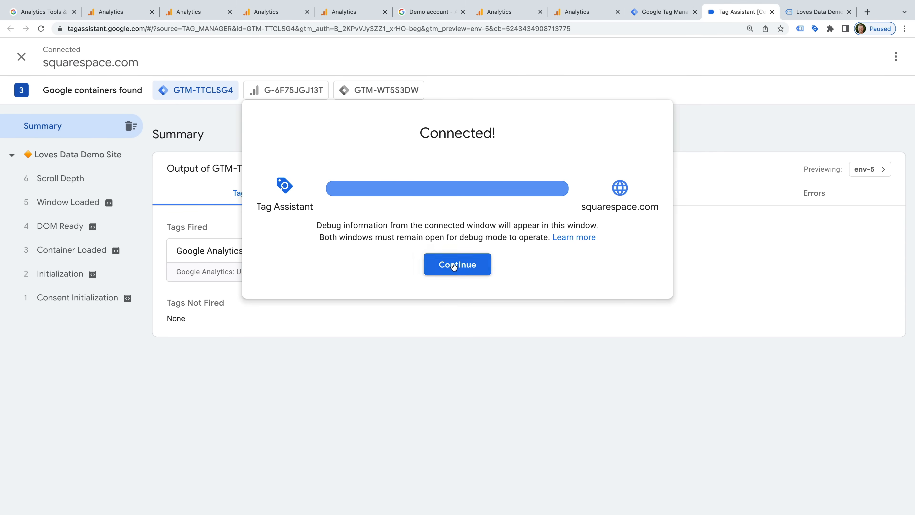
left_click(410, 259)
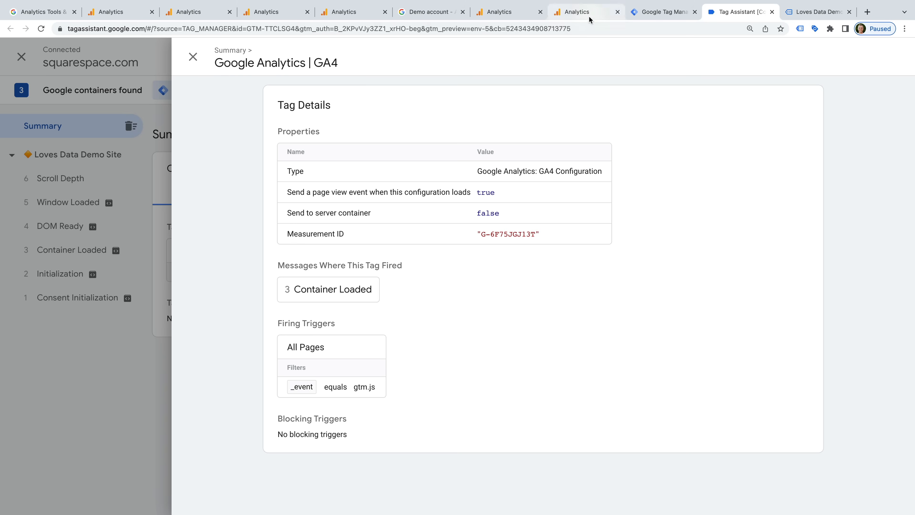
Switch back to Analytics, close the web stream details and inspect the parameters of a page_view event in DebugView.
left_click(566, 10)
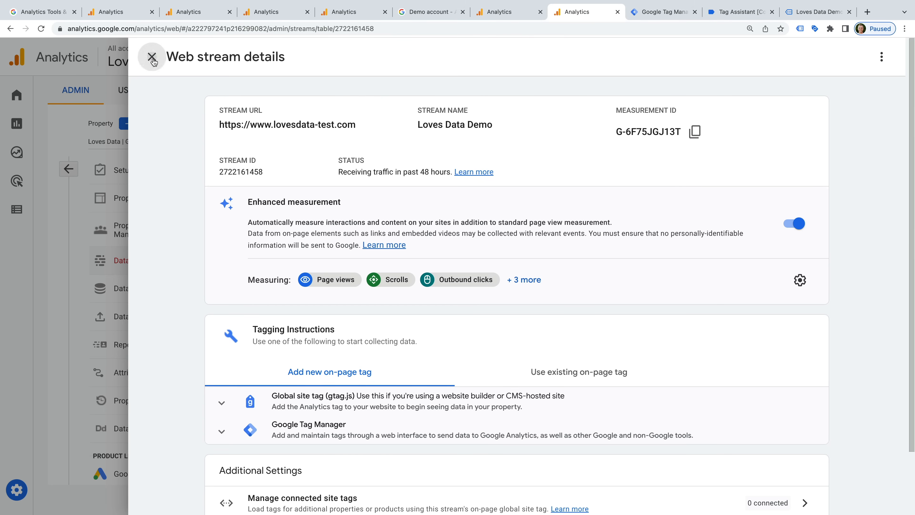
left_click(152, 57)
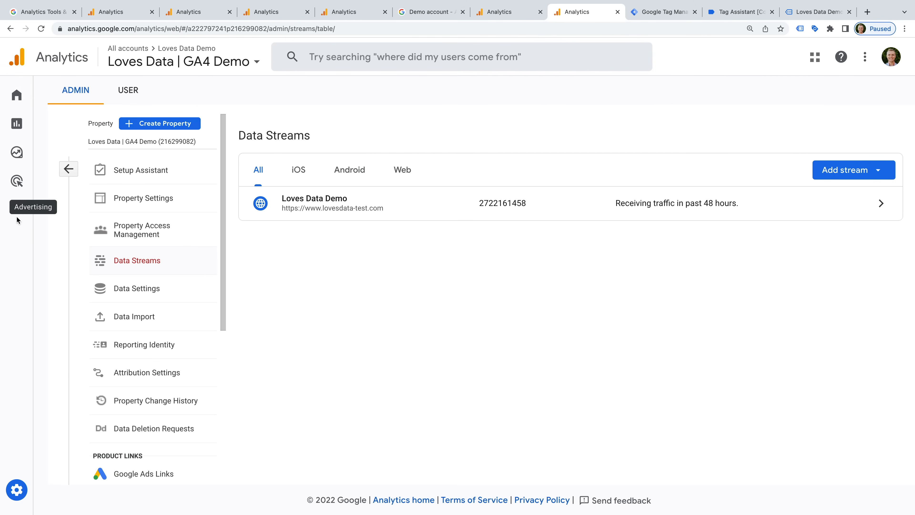
left_click(22, 210)
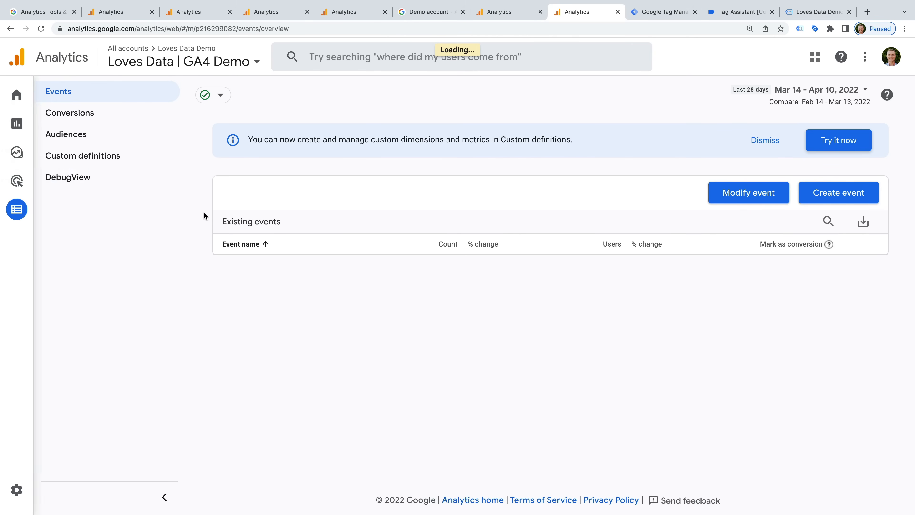
left_click(82, 178)
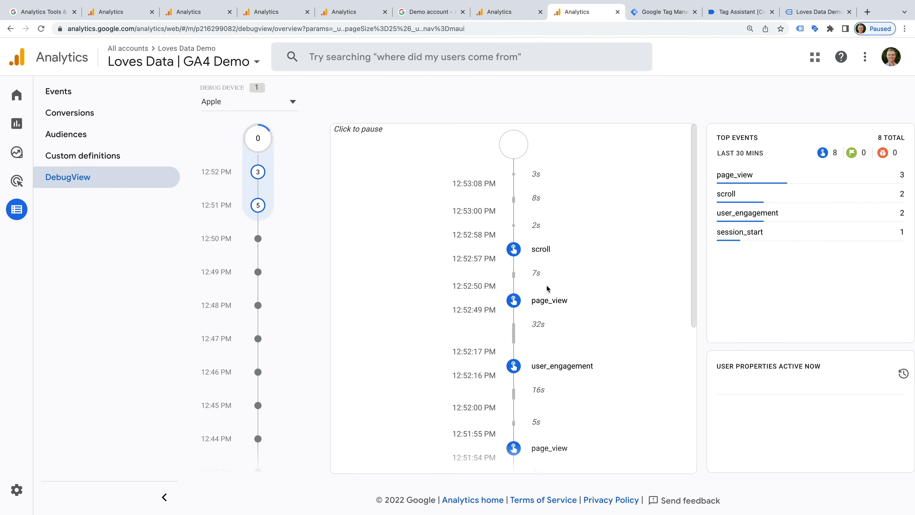
left_click(550, 303)
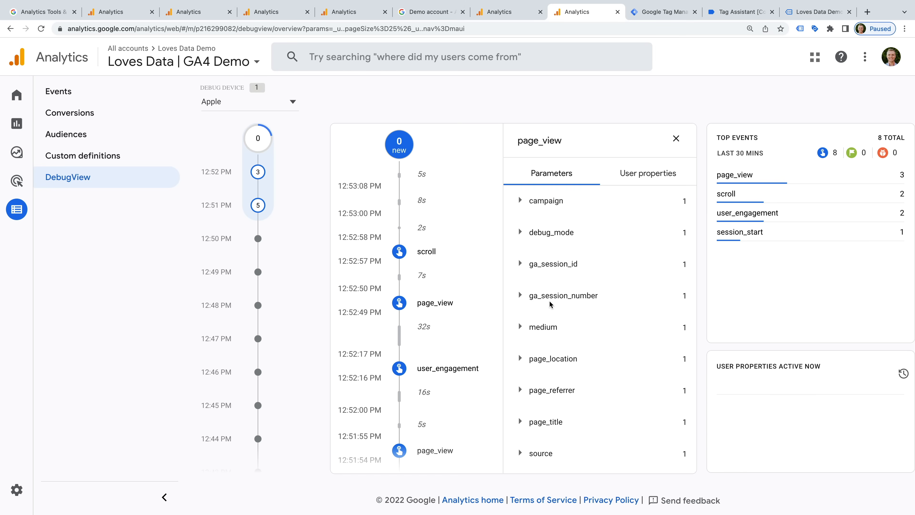